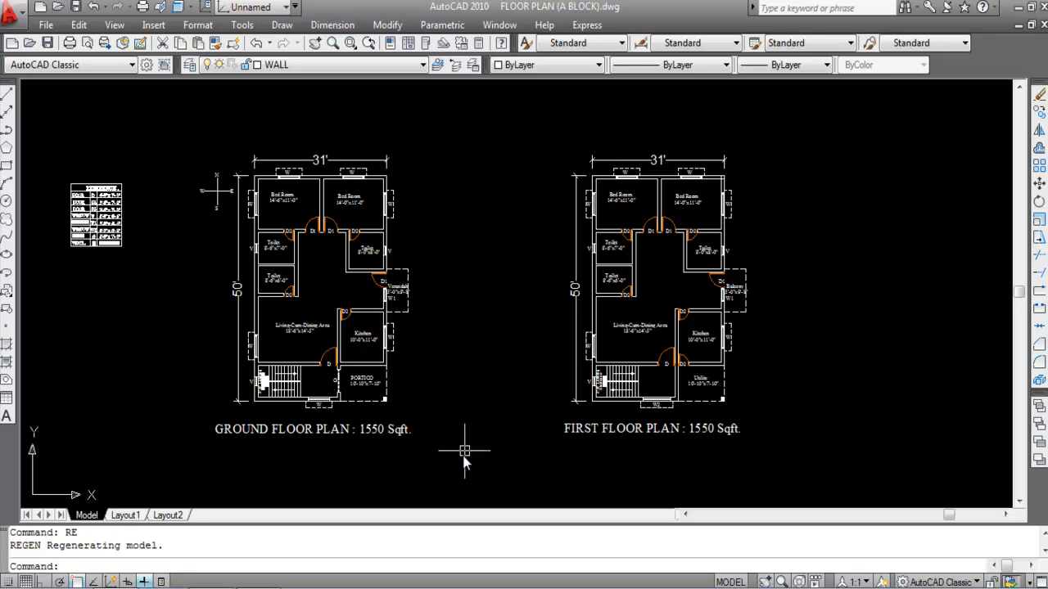
- Examine the ground floor plan, including its bedrooms, toilets, living-cum-dining area, kitchen, staircase, portico and verandah
scroll(390, 418, "up", 3)
scroll(365, 386, "up", 2)
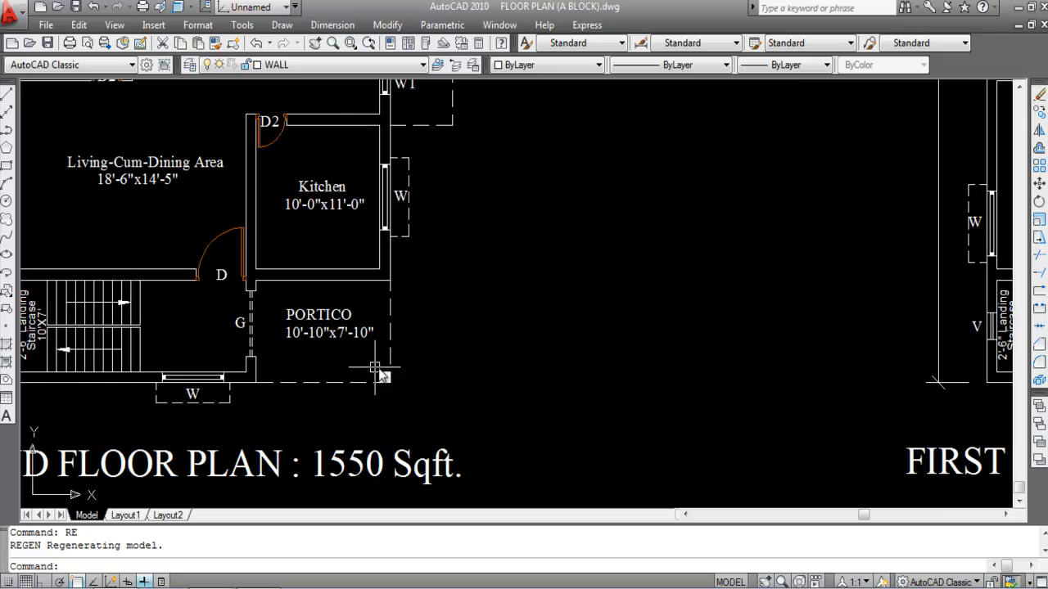
scroll(372, 385, "down", 5)
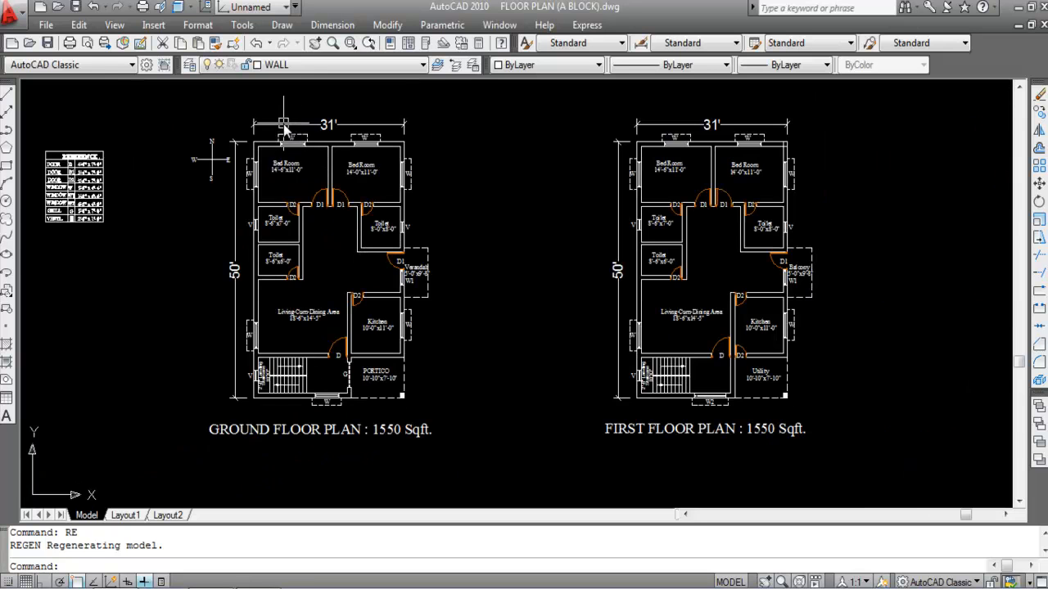
scroll(286, 124, "up", 2)
scroll(324, 104, "down", 2)
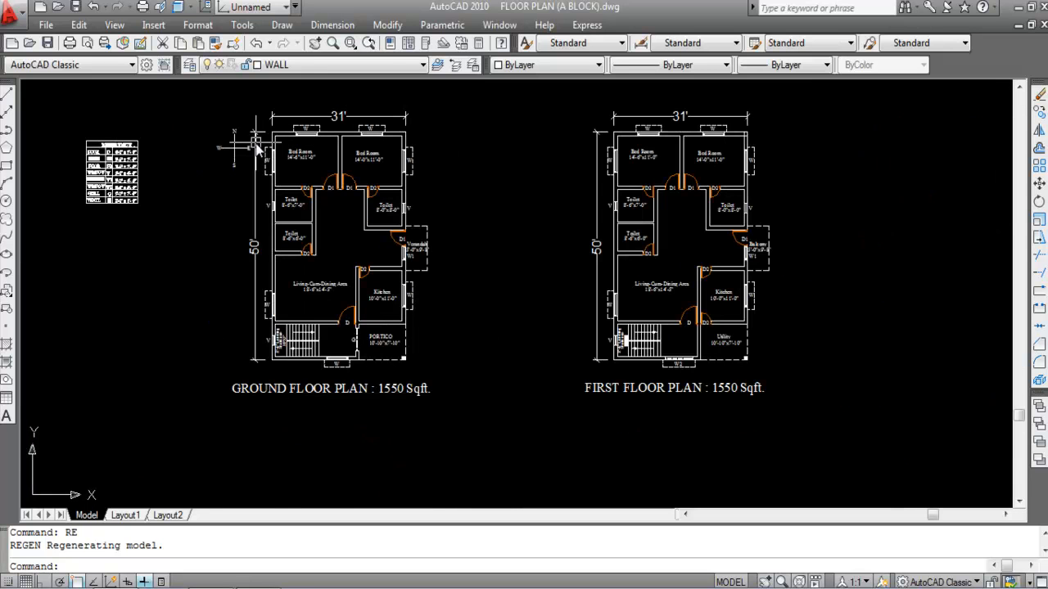
scroll(311, 136, "up", 2)
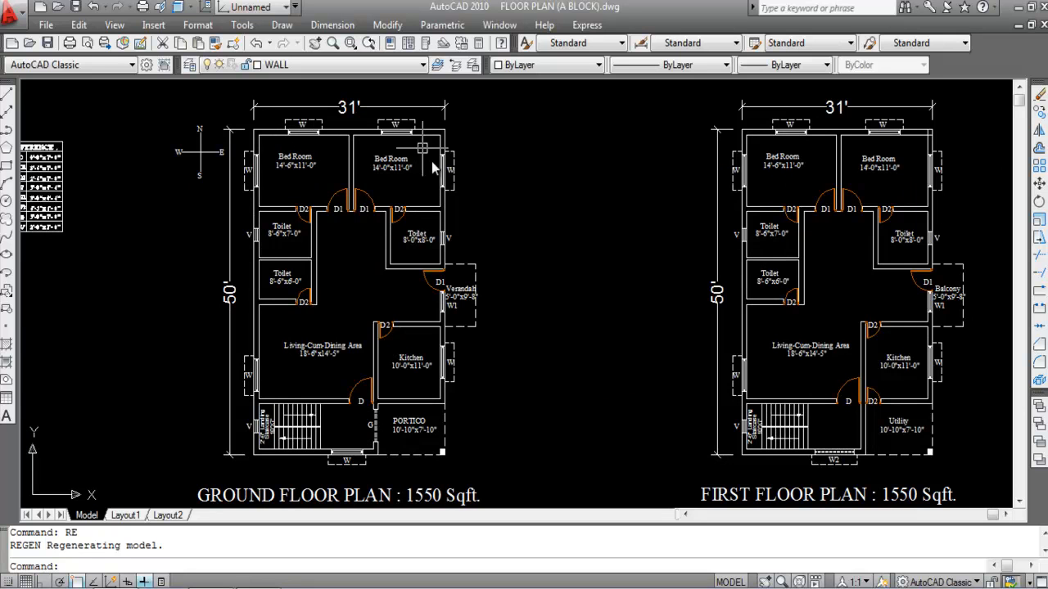
scroll(299, 233, "up", 2)
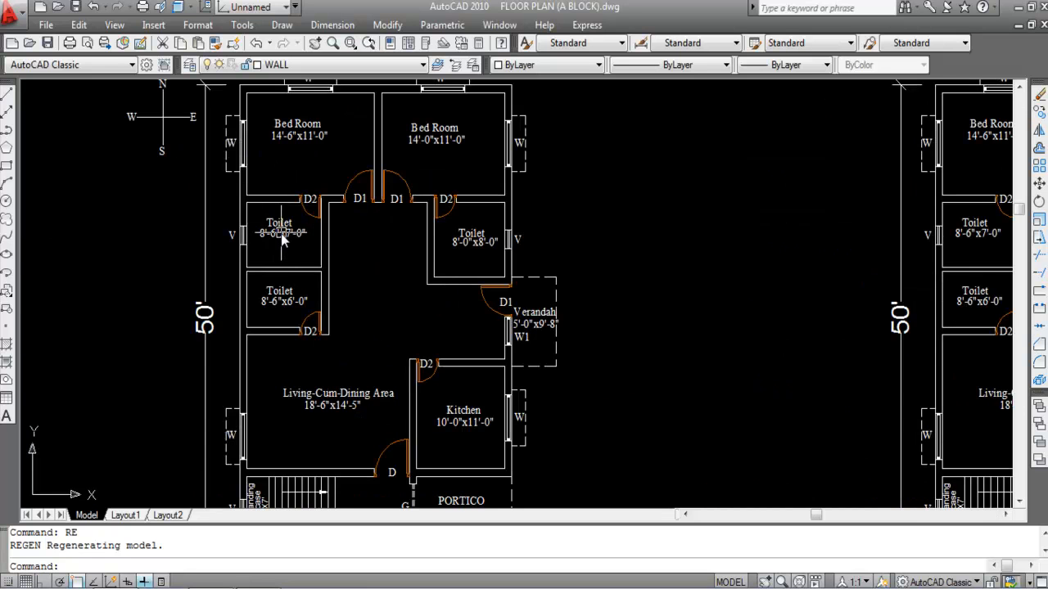
scroll(300, 237, "down", 2)
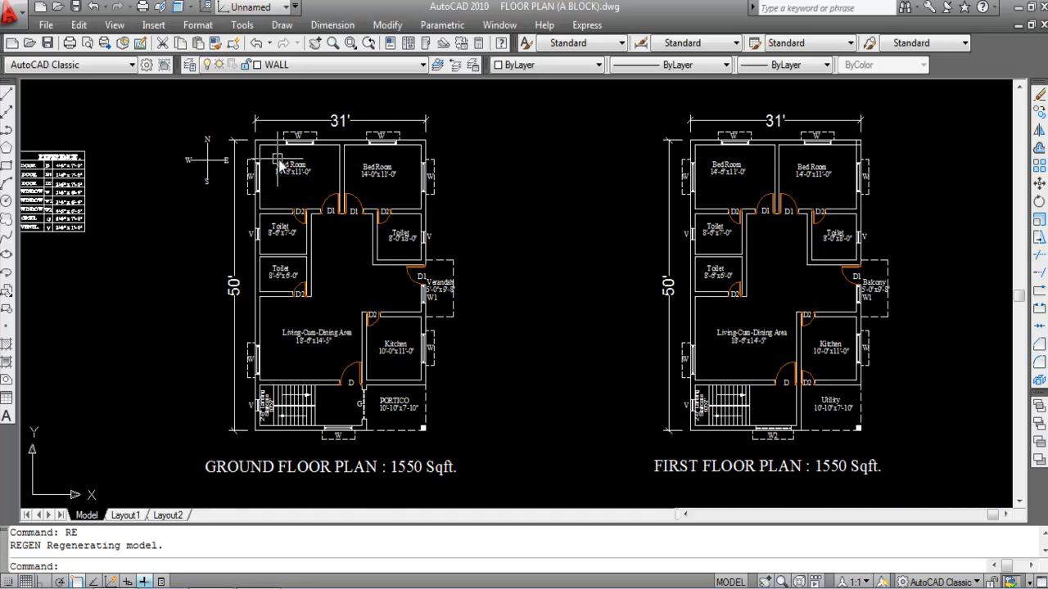
scroll(391, 227, "up", 2)
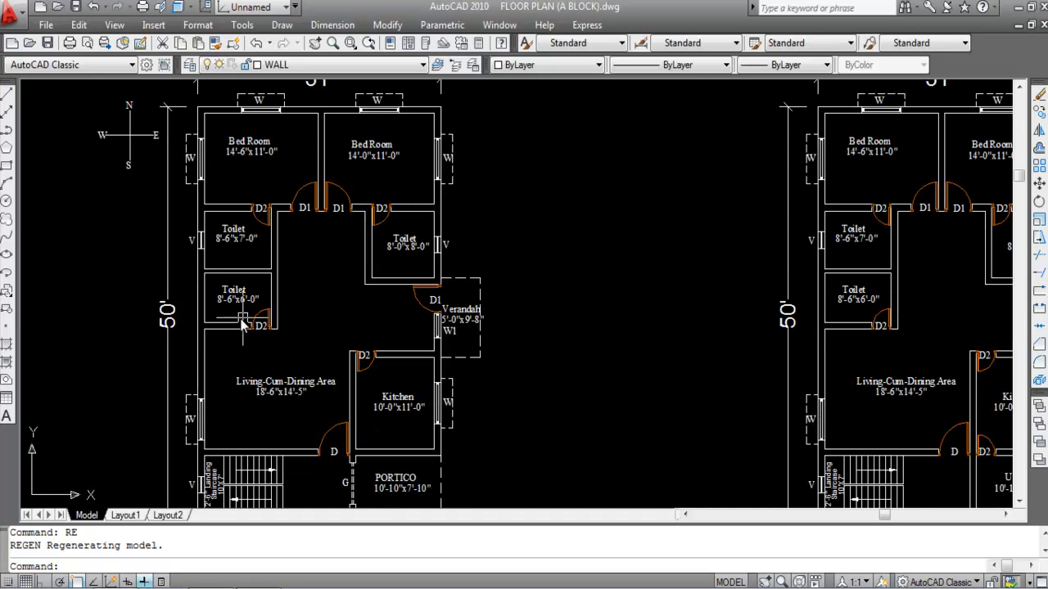
scroll(310, 344, "down", 3)
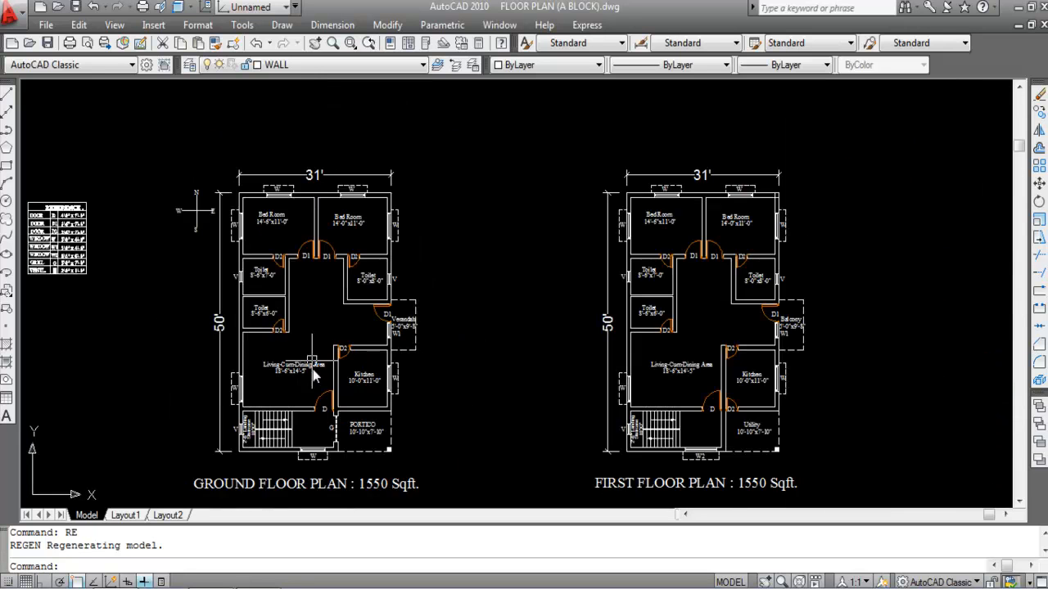
scroll(295, 383, "up", 2)
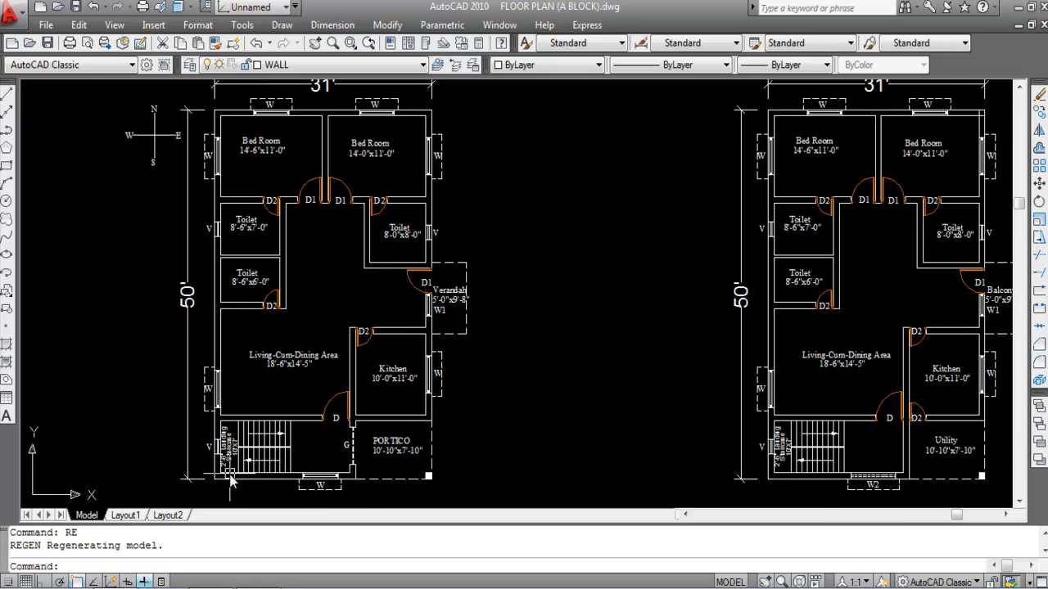
scroll(224, 467, "up", 2)
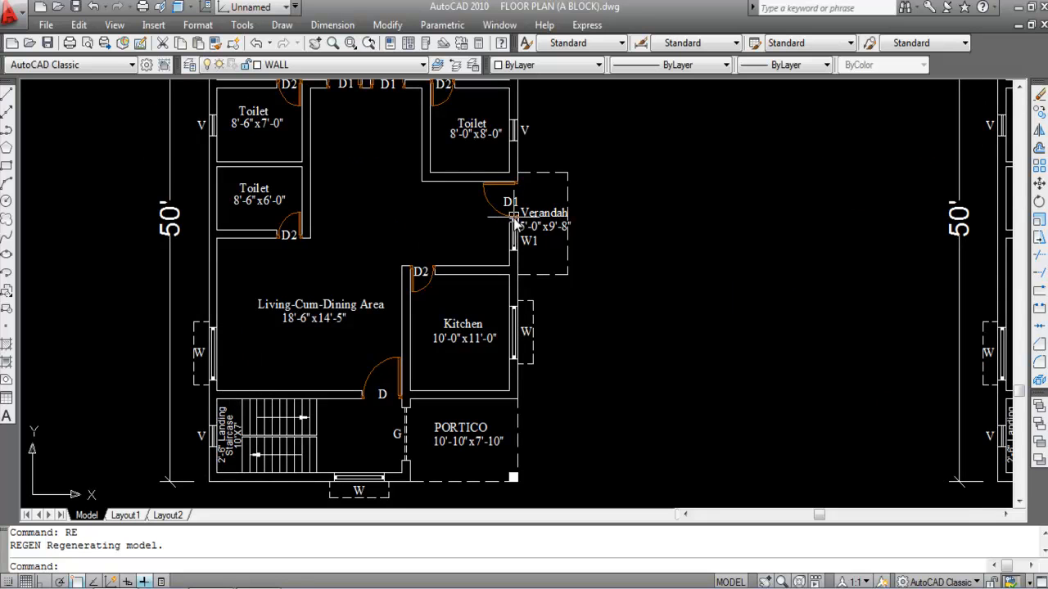
scroll(491, 270, "down", 4)
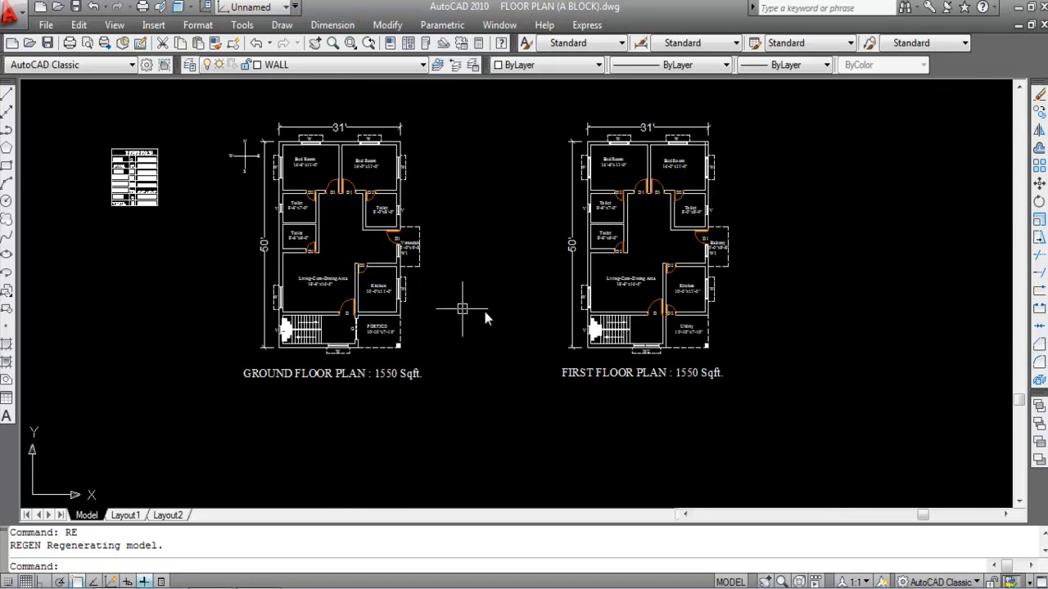
- Compare the first floor plan with the ground floor plan, checking the utility, balcony, kitchen door and staircase window
scroll(673, 283, "up", 2)
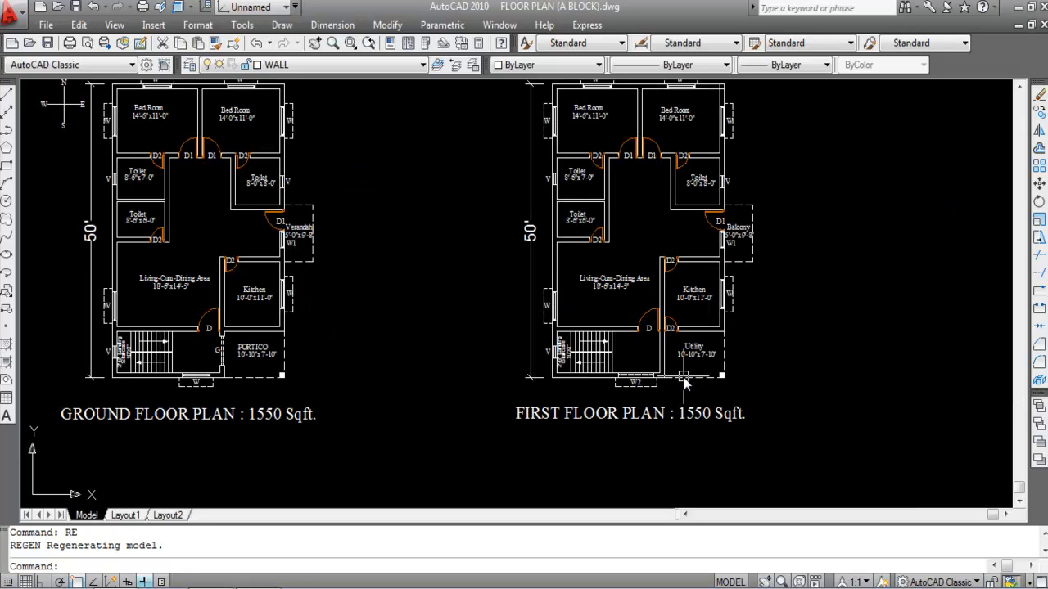
scroll(660, 410, "down", 2)
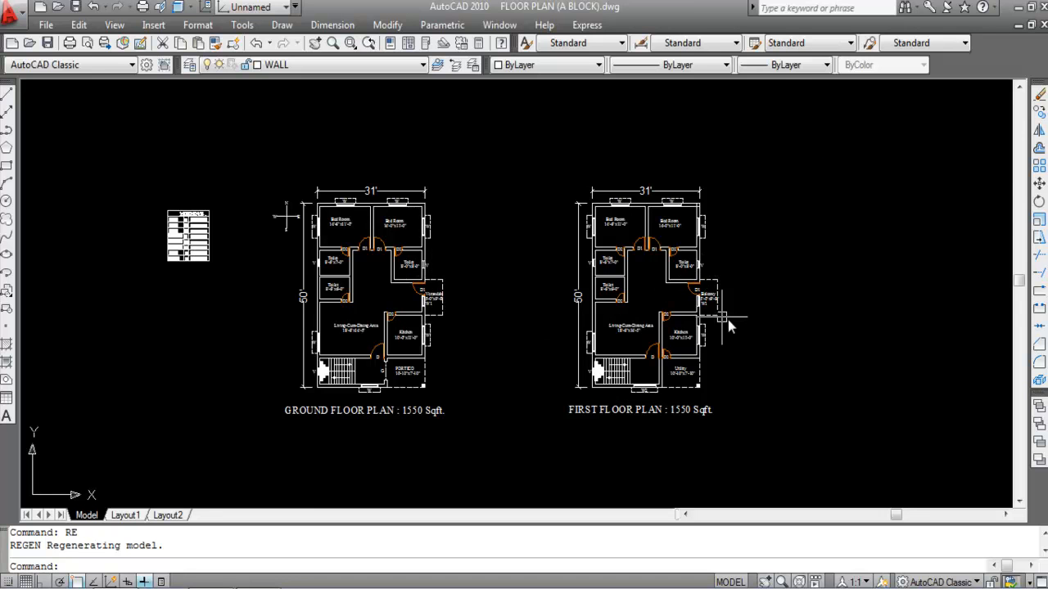
scroll(409, 373, "up", 3)
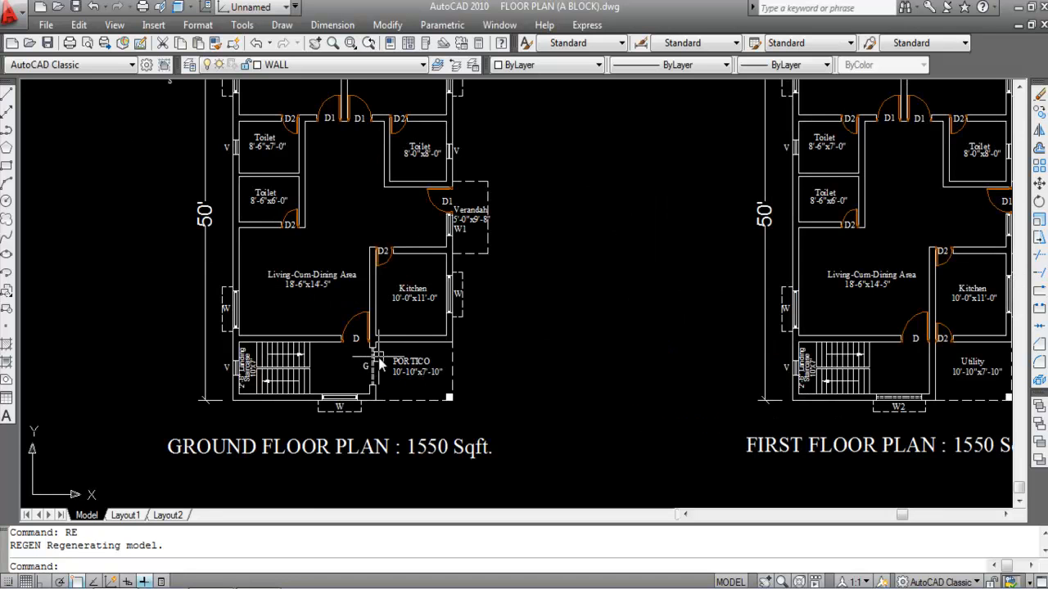
scroll(385, 356, "down", 2)
scroll(798, 366, "up", 1)
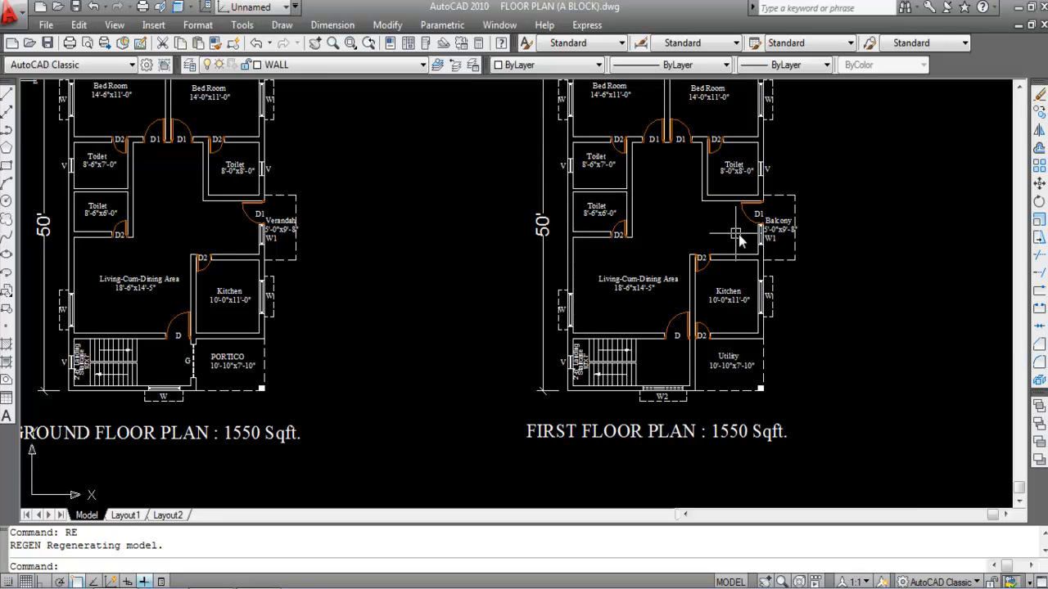
scroll(796, 226, "up", 1)
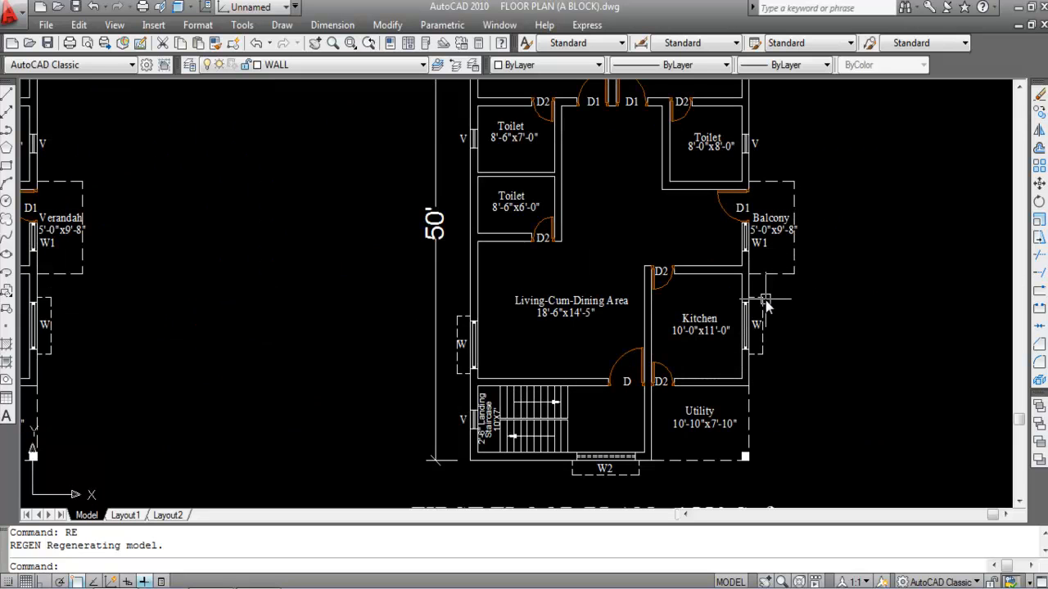
scroll(763, 300, "down", 1)
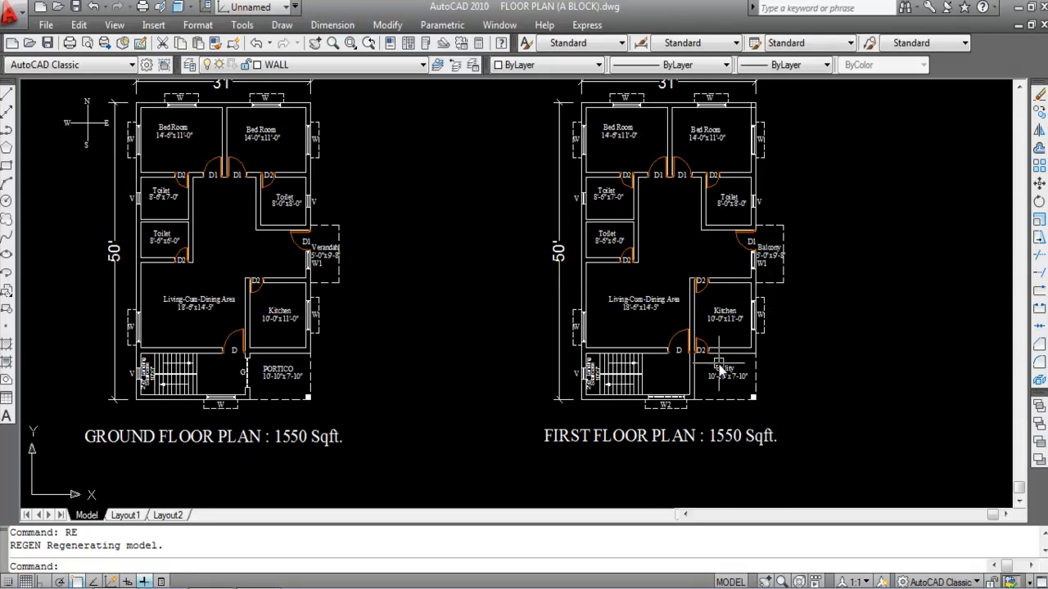
scroll(697, 350, "up", 1)
scroll(690, 352, "up", 1)
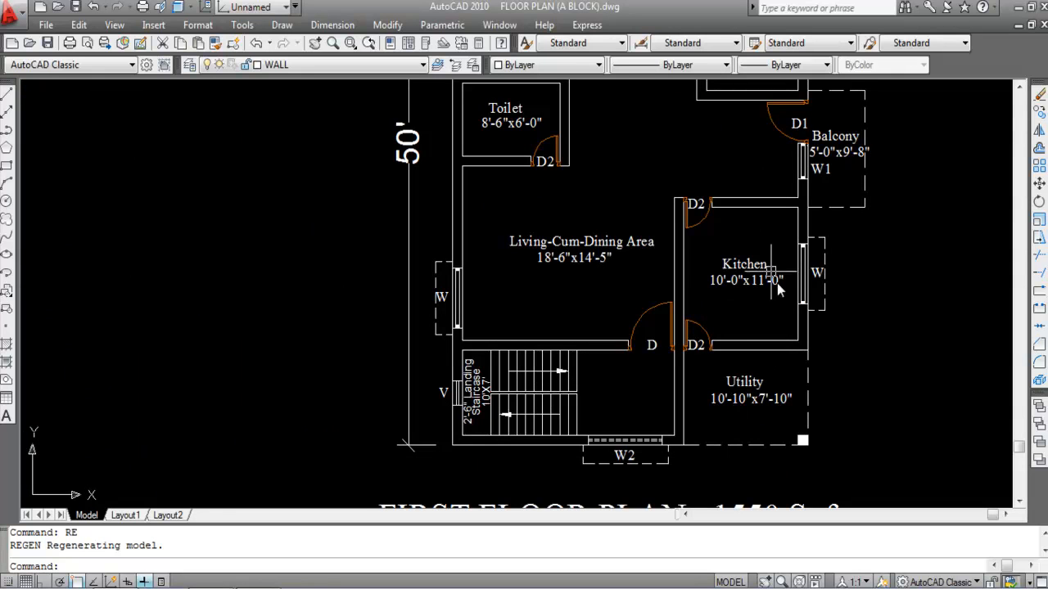
scroll(753, 294, "down", 5)
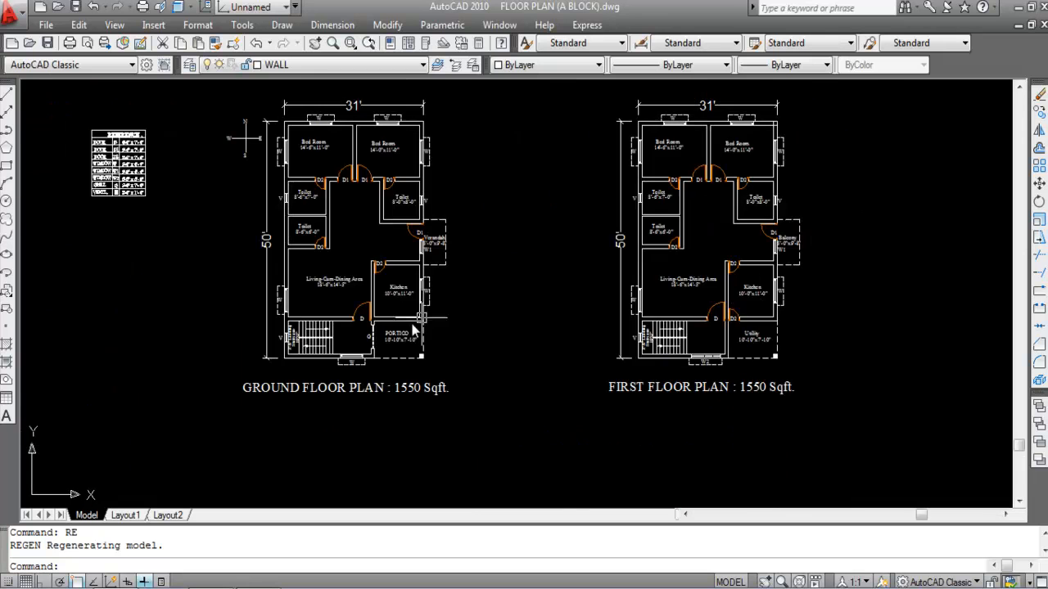
scroll(355, 342, "up", 4)
scroll(345, 335, "down", 2)
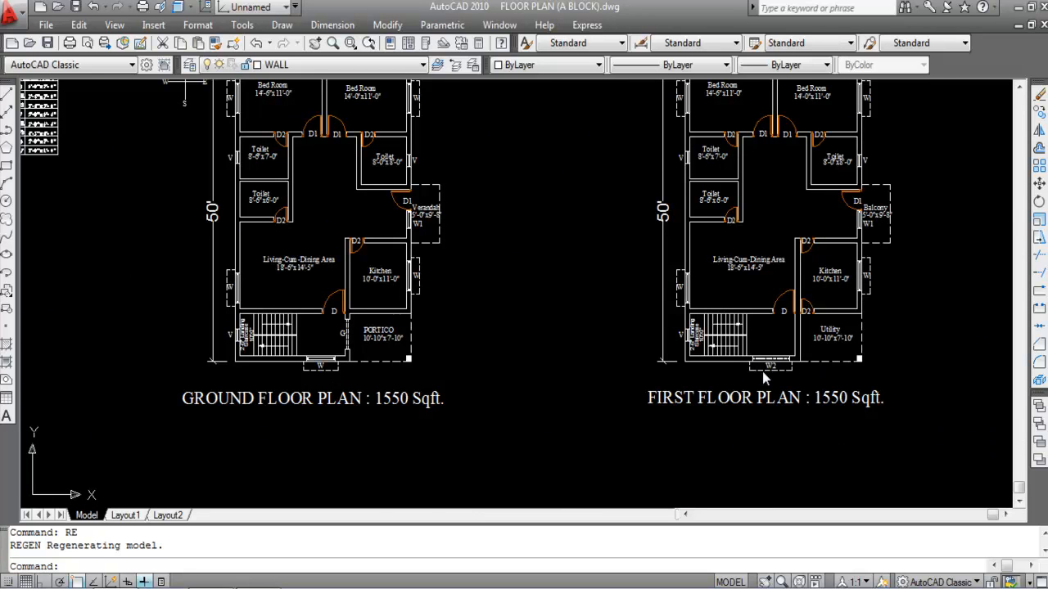
scroll(761, 364, "up", 2)
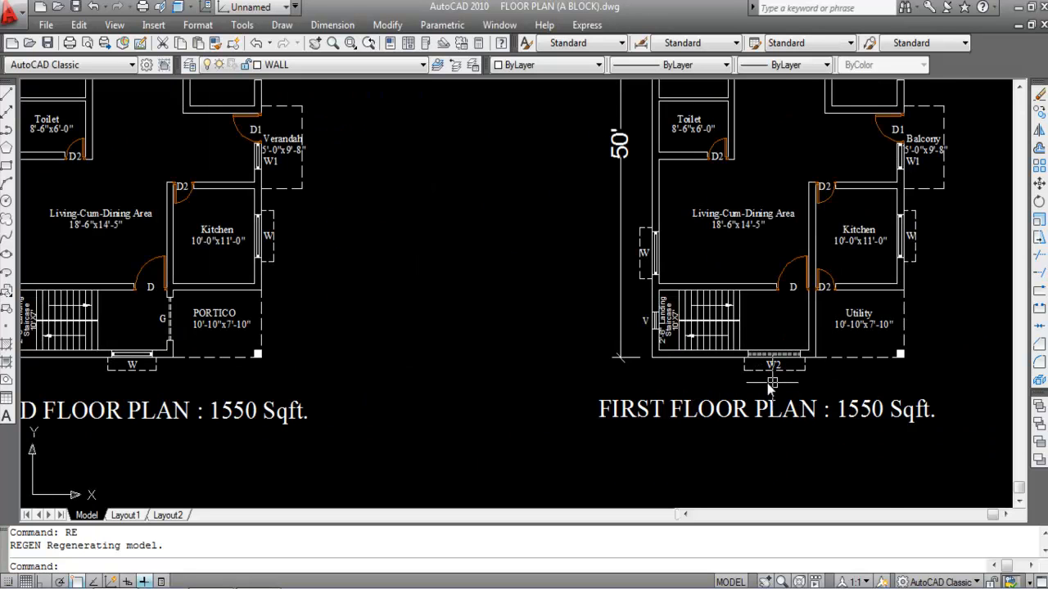
scroll(802, 391, "down", 2)
scroll(392, 383, "up", 2)
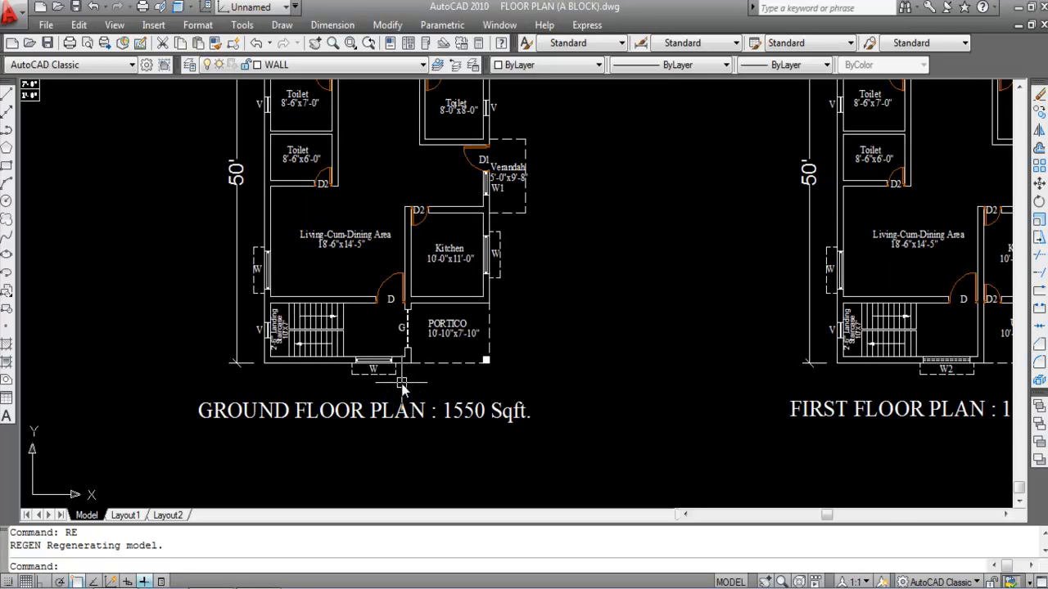
scroll(388, 384, "down", 2)
scroll(809, 391, "up", 2)
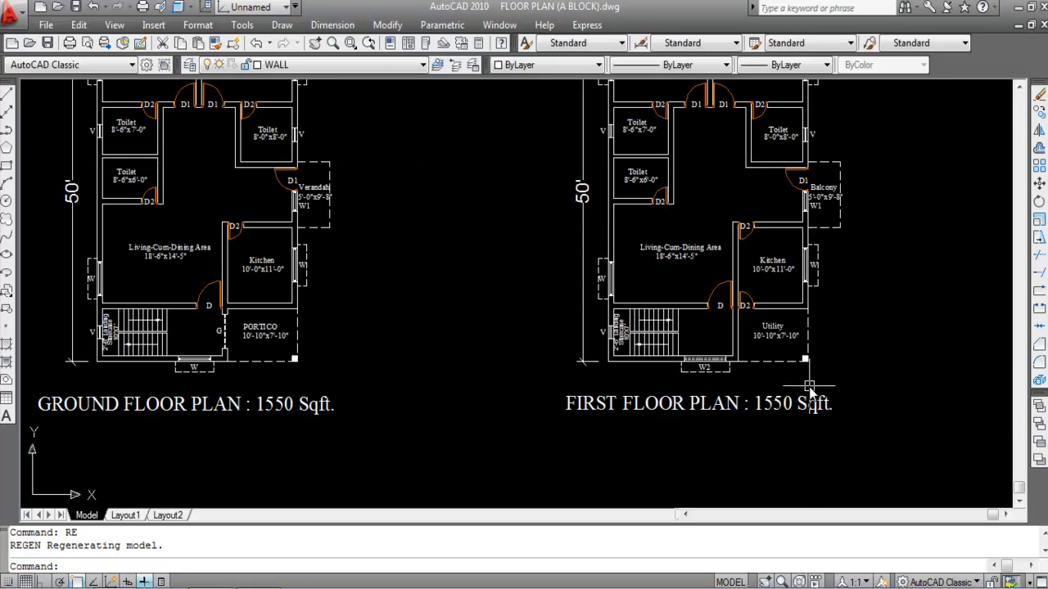
scroll(809, 392, "down", 2)
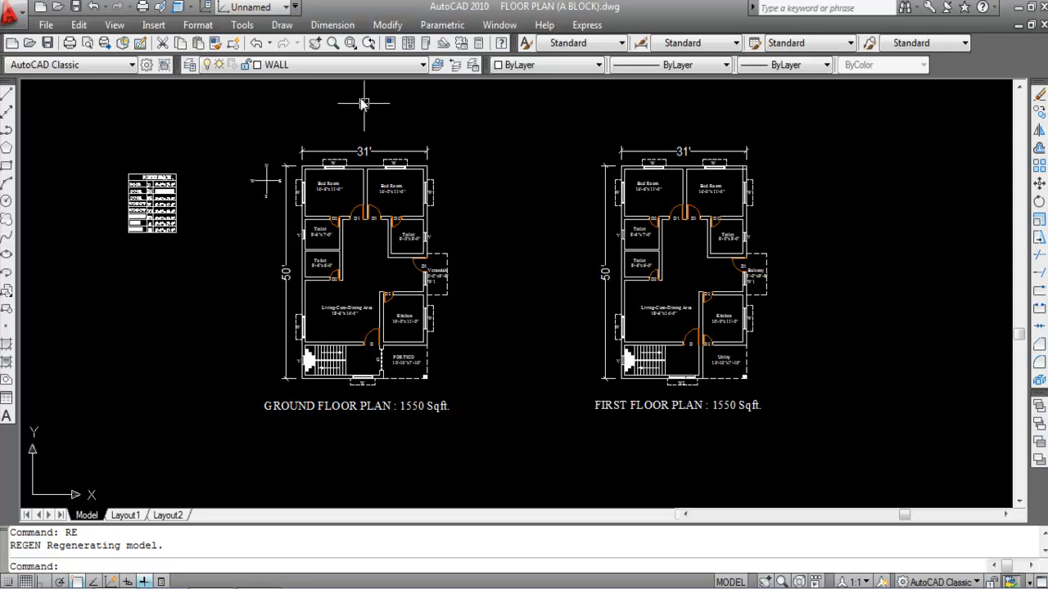
- Make COLUMN the current layer and draw a 10" by 10" rectangle in the empty space between the two floor plans
left_click(360, 70)
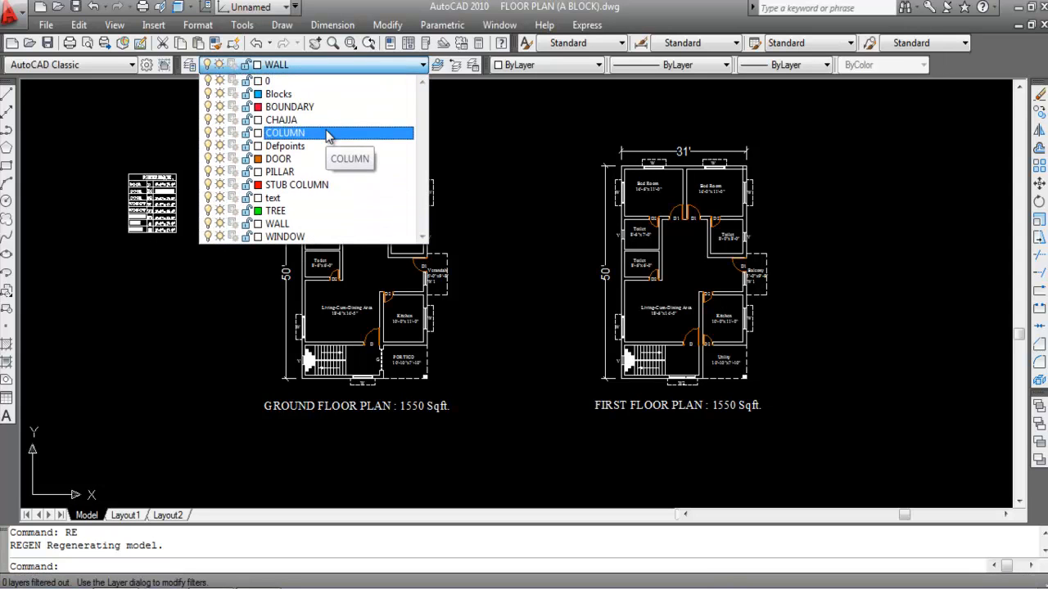
left_click(327, 136)
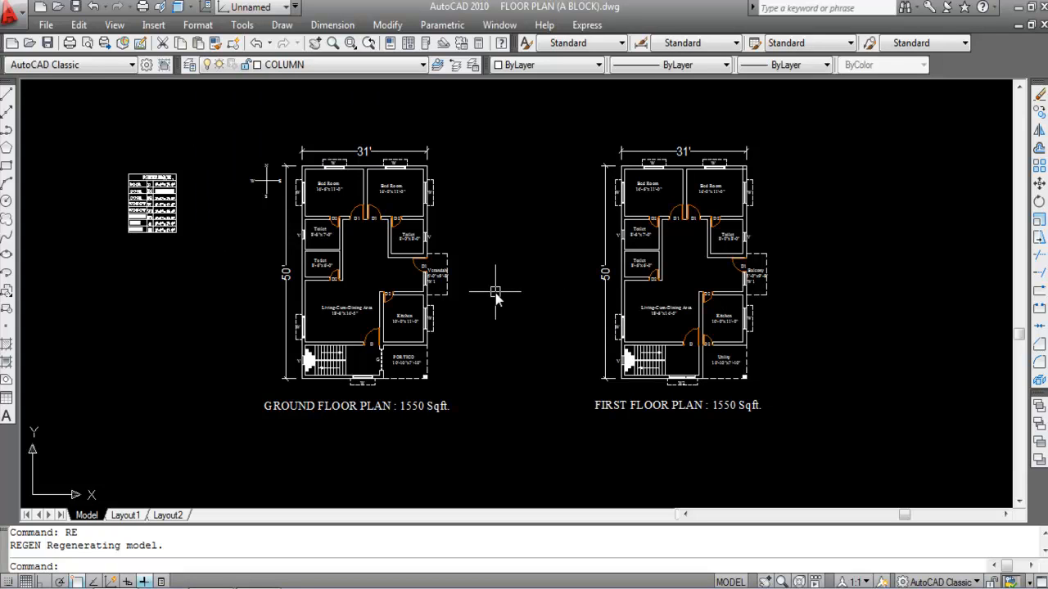
type("REC")
key("Return")
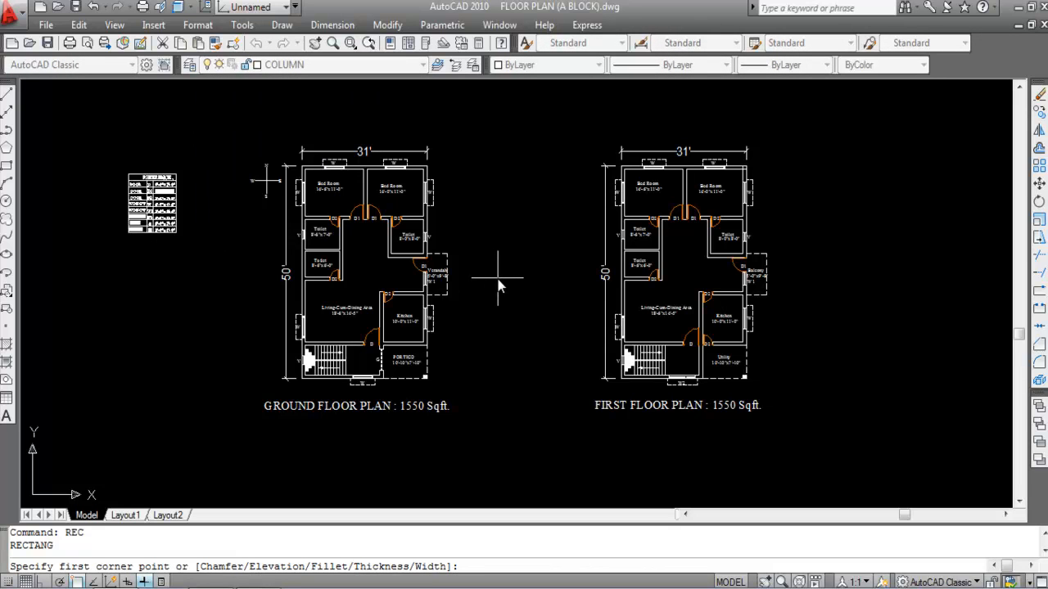
left_click(498, 278)
right_click(539, 319)
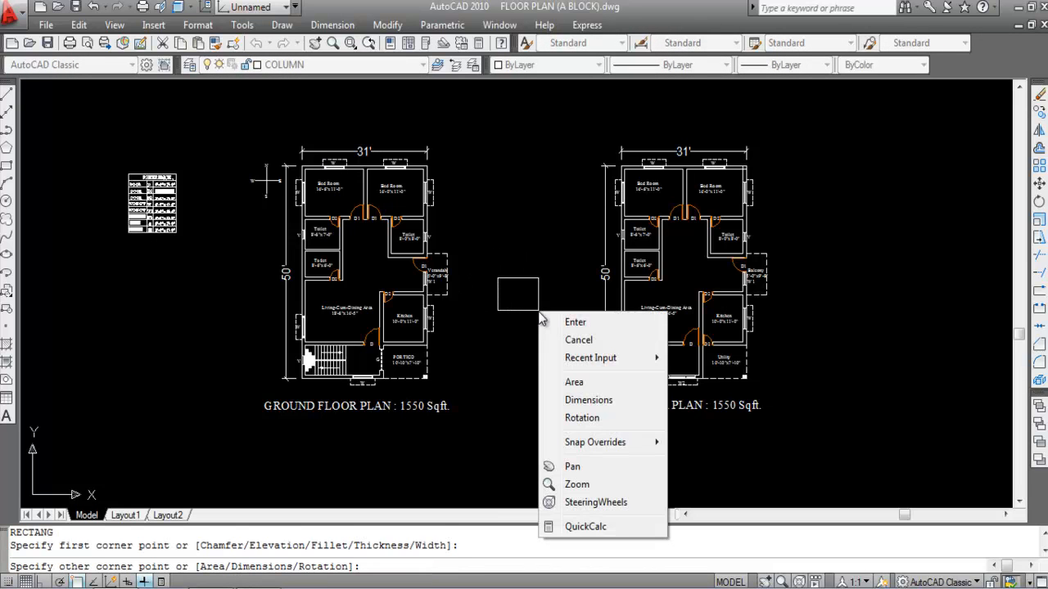
left_click(576, 401)
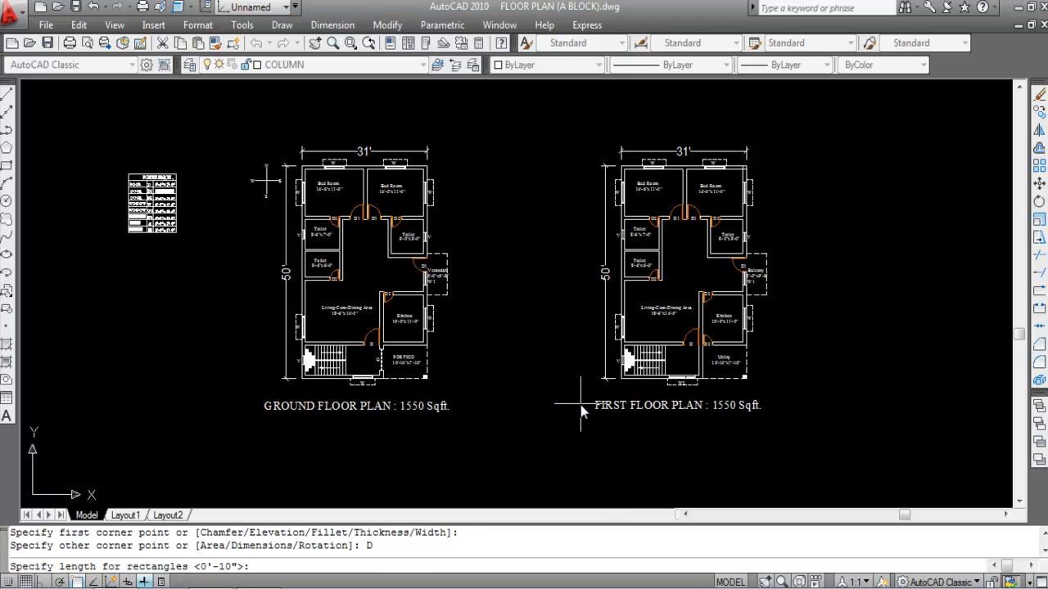
type("10")
key("Return")
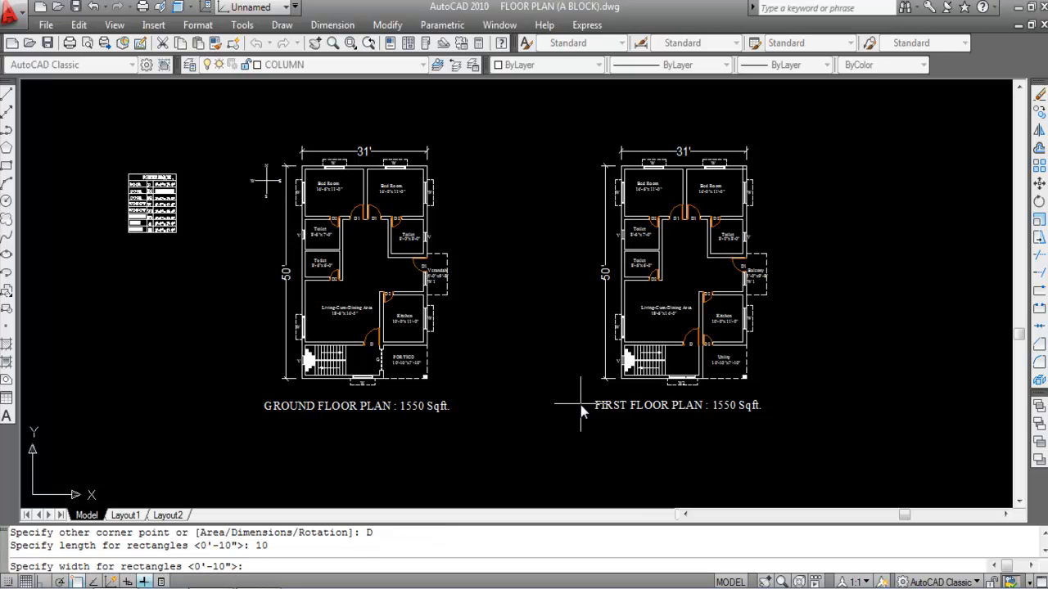
type("10")
key("Return")
scroll(501, 288, "up", 1)
left_click(496, 290)
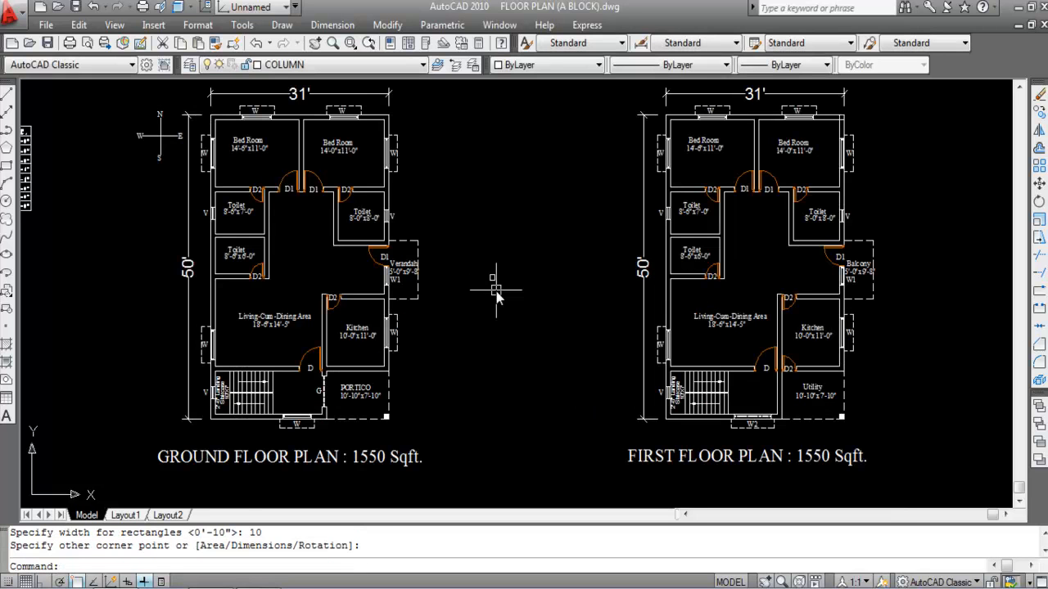
- Fill the 10" by 10" column rectangle between the two floor plans with the predefined SOLID hatch pattern
scroll(499, 289, "up", 4)
scroll(509, 287, "down", 4)
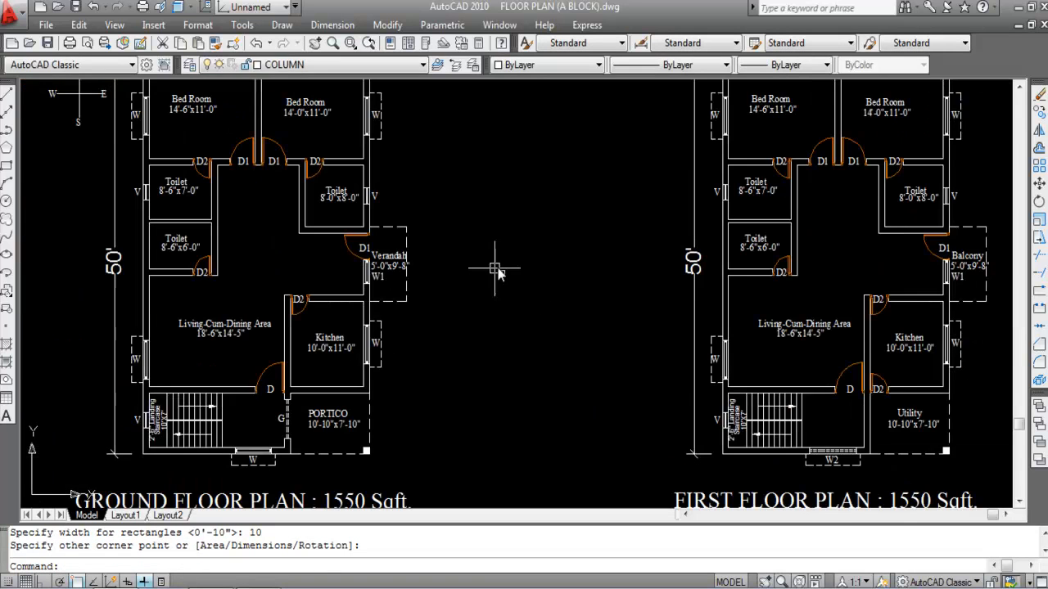
type("H")
key("Return")
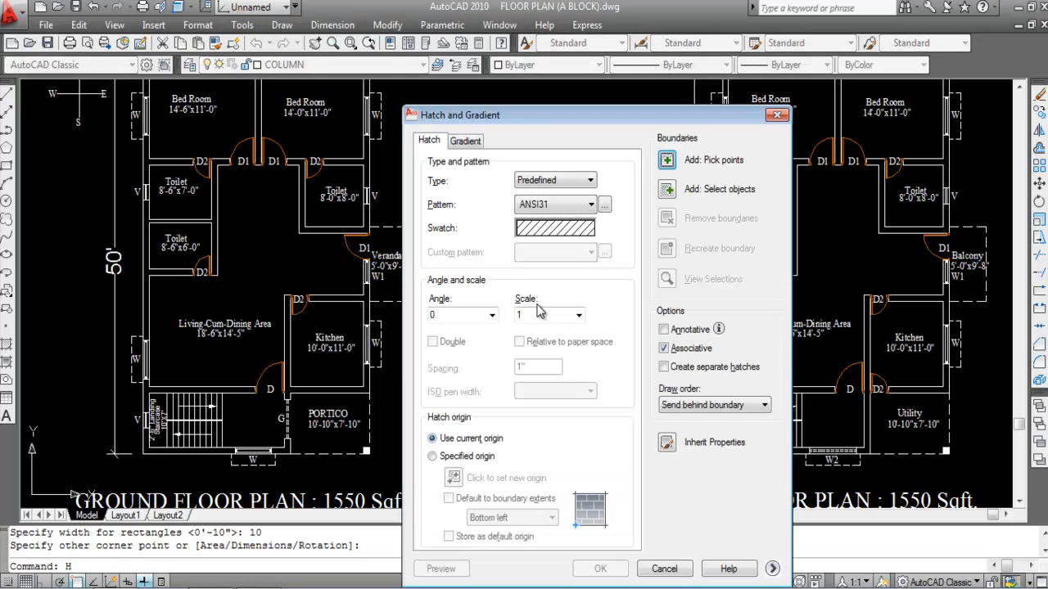
left_click(605, 204)
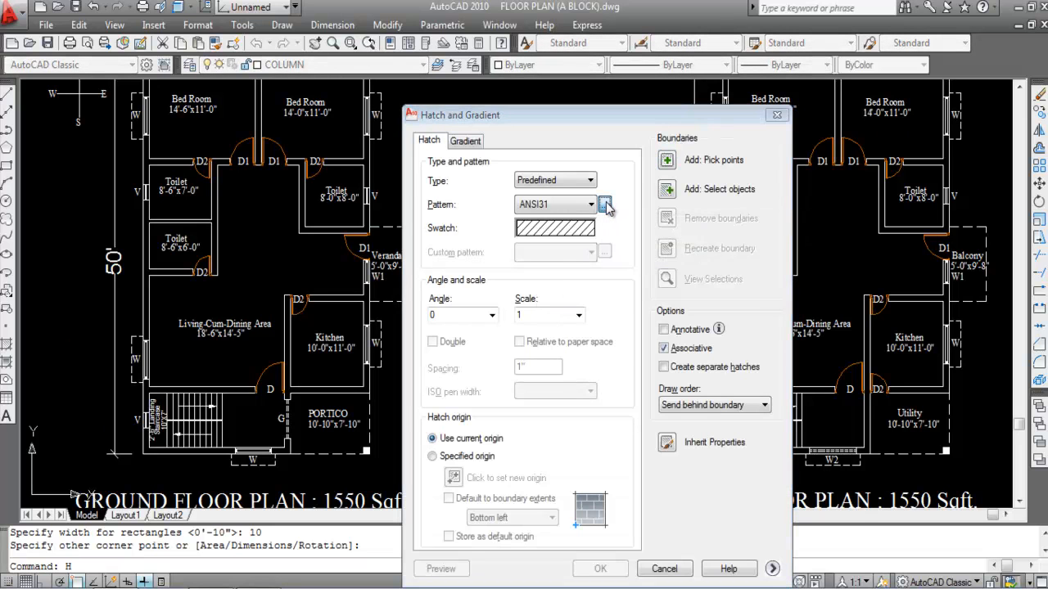
left_click(558, 266)
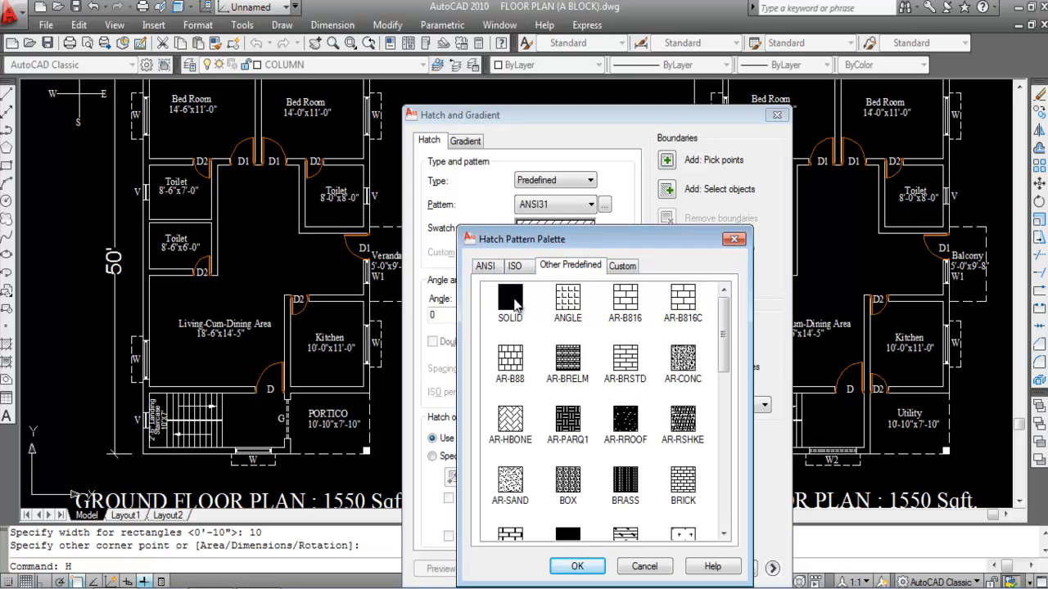
left_click(516, 305)
left_click(598, 565)
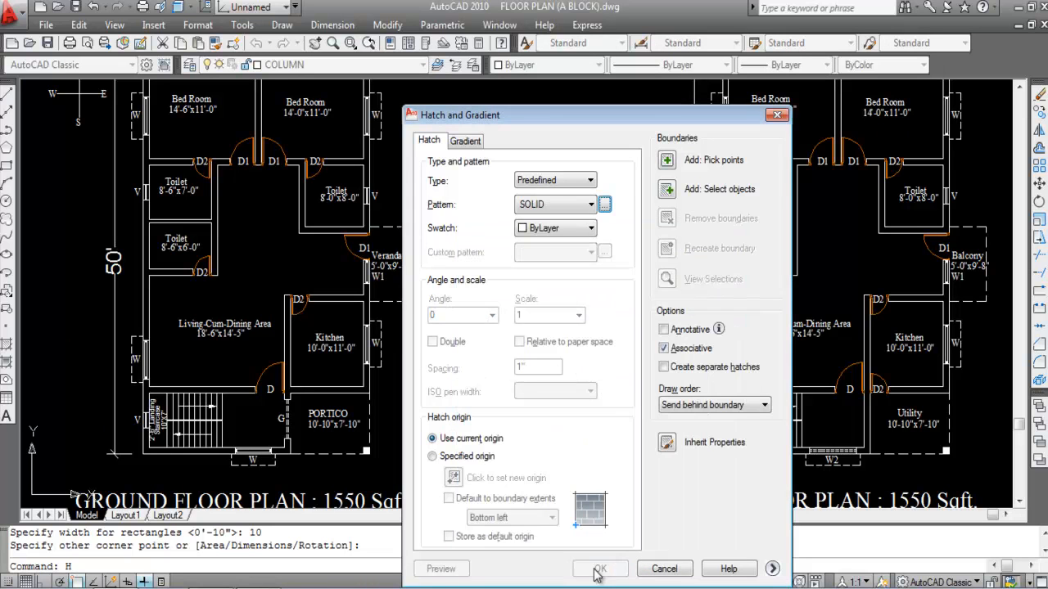
left_click(667, 159)
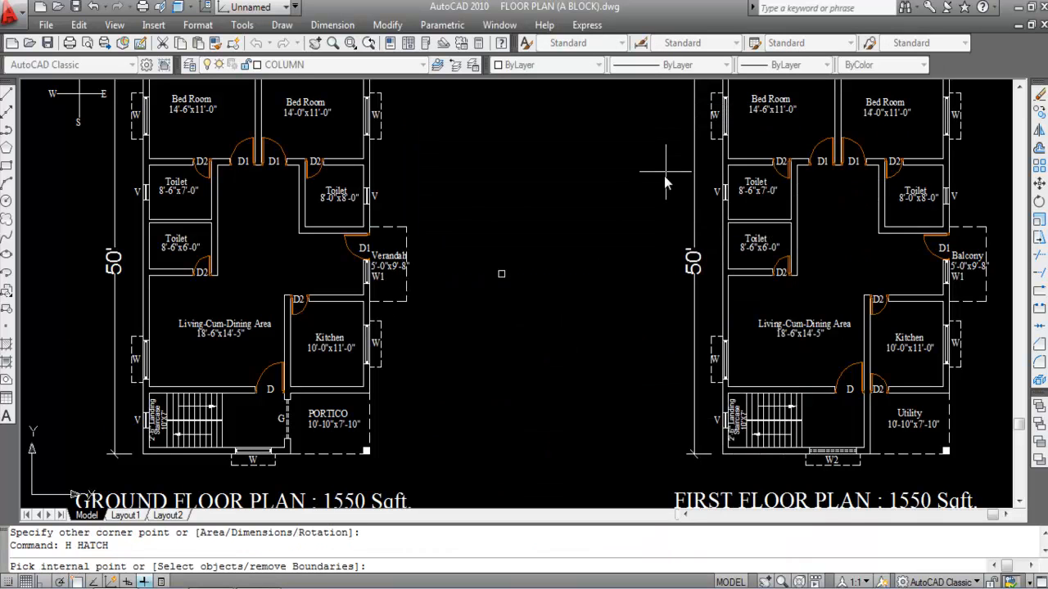
scroll(507, 274, "up", 1)
left_click(503, 270)
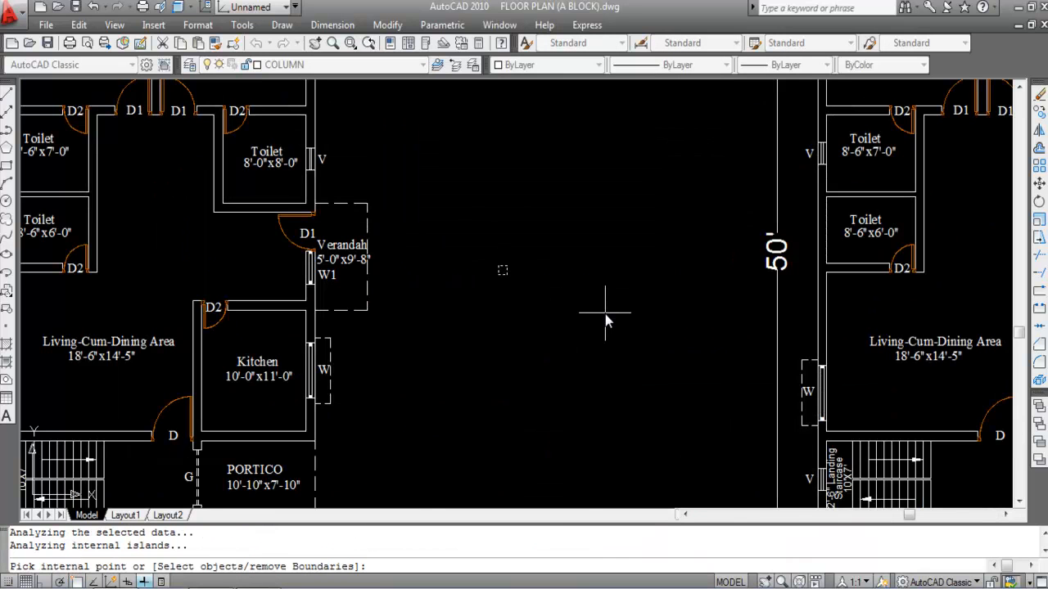
key("Return")
key("Return")
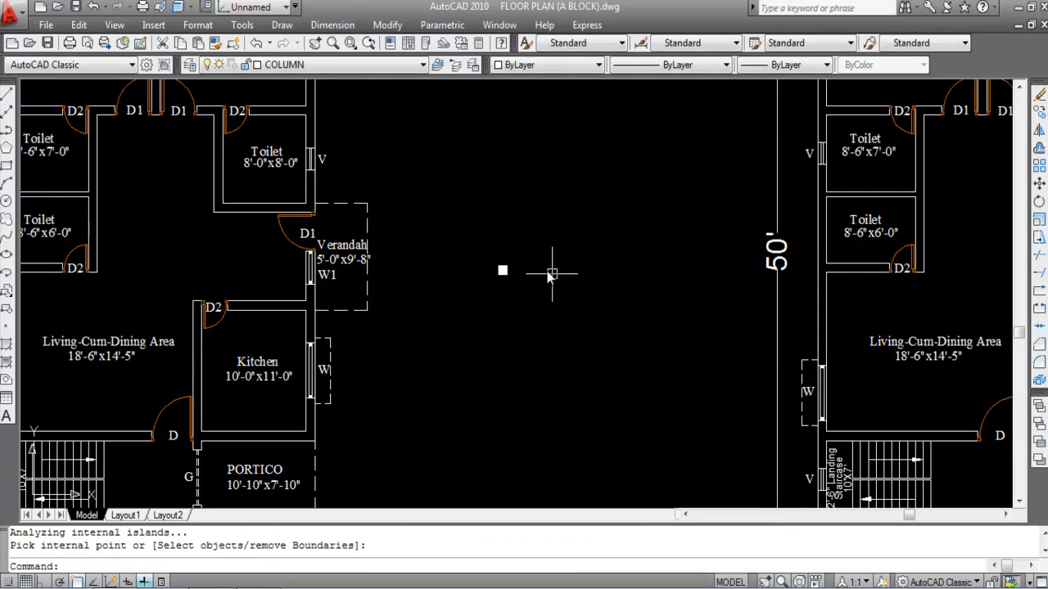
- Copy the column outline and its hatch to the clipboard, using the column's lower-right corner as base point
scroll(562, 250, "down", 6)
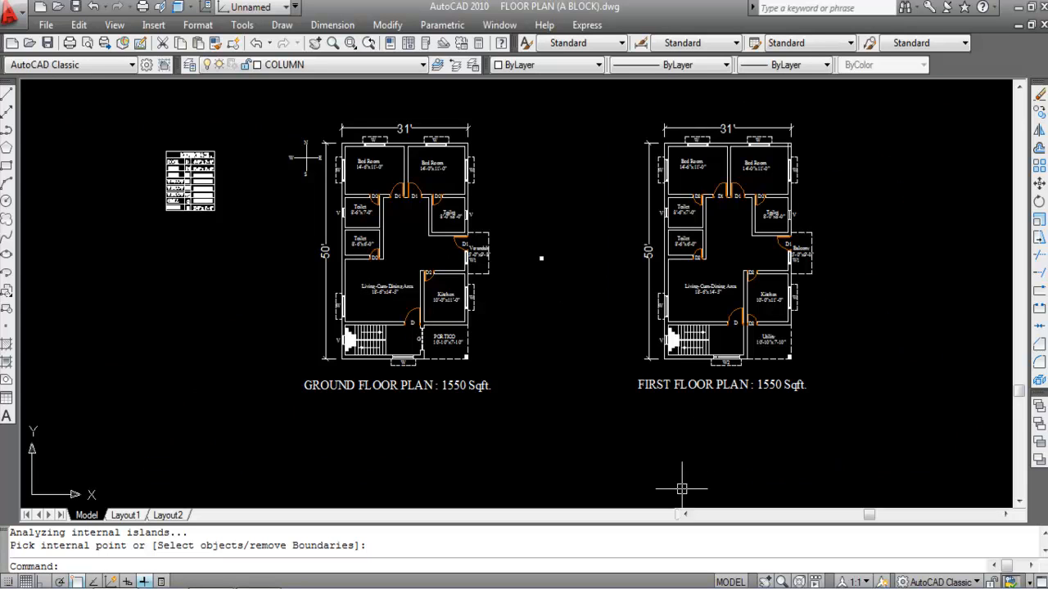
scroll(342, 152, "up", 3)
scroll(343, 153, "up", 3)
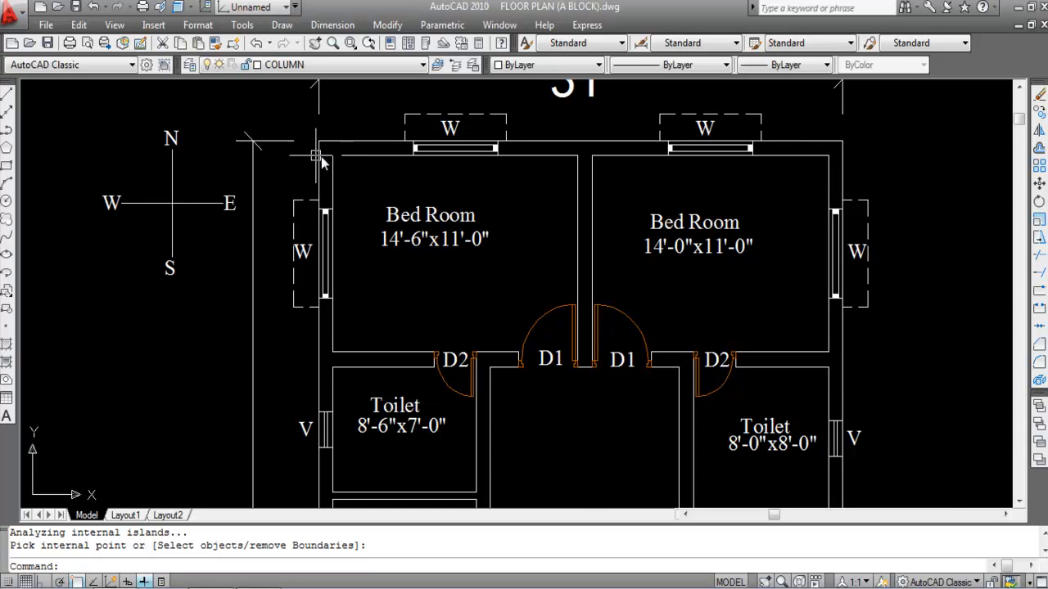
scroll(355, 192, "down", 3)
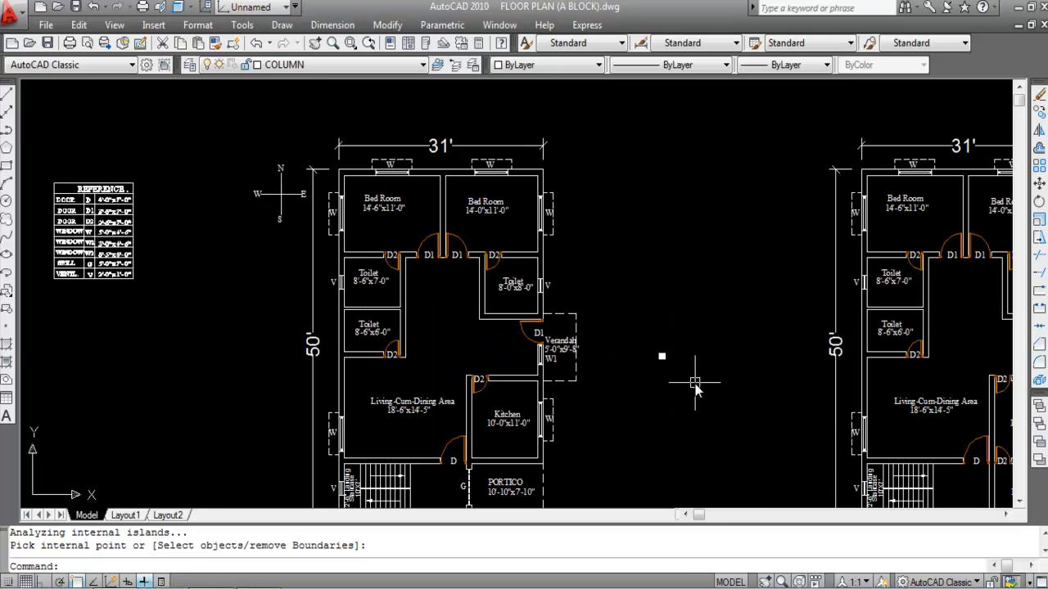
key("Escape")
key("Escape")
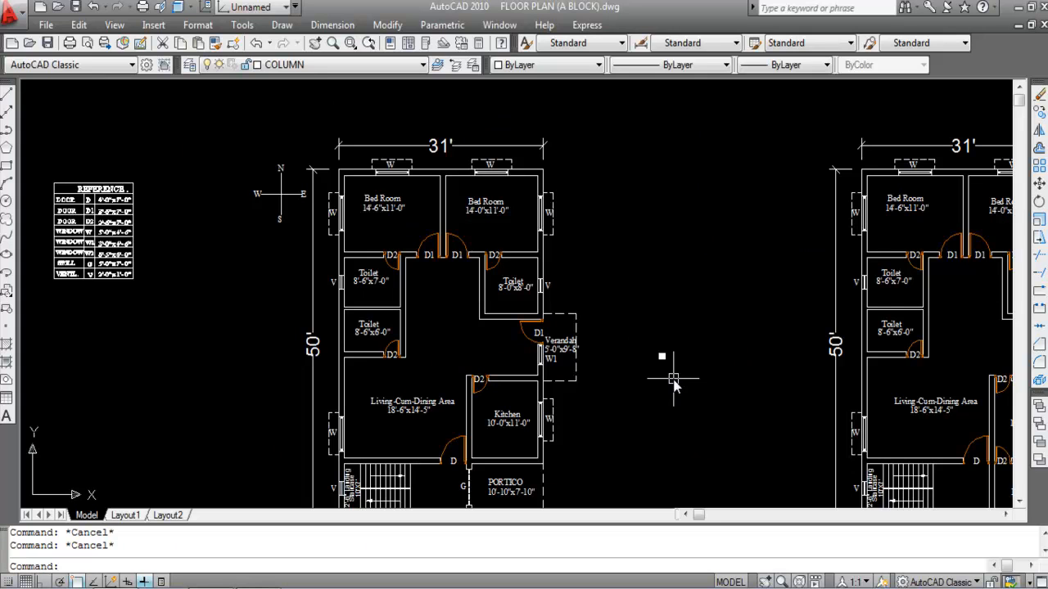
left_click(684, 380)
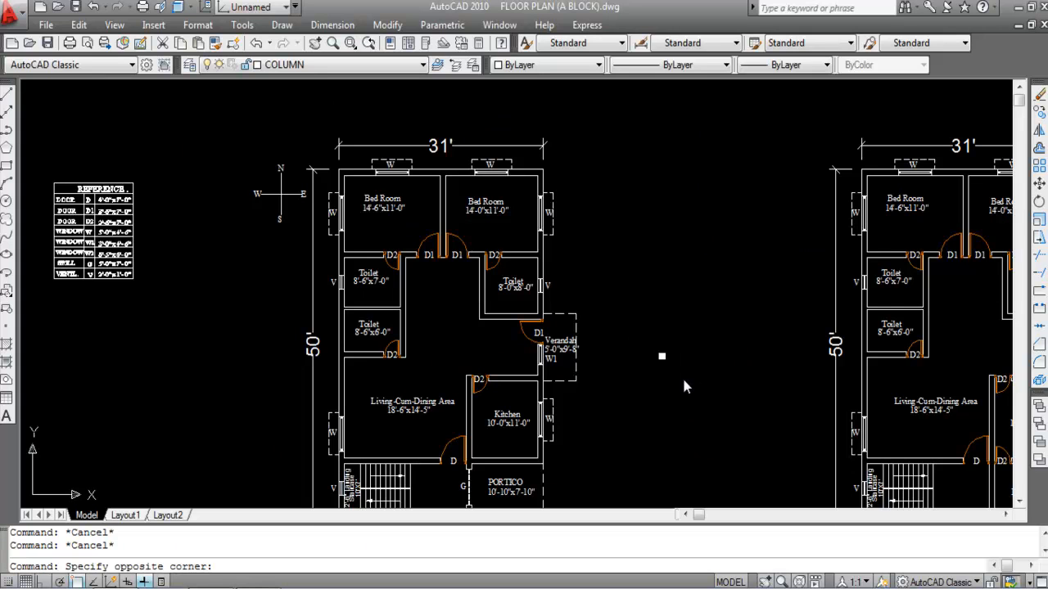
left_click(648, 343)
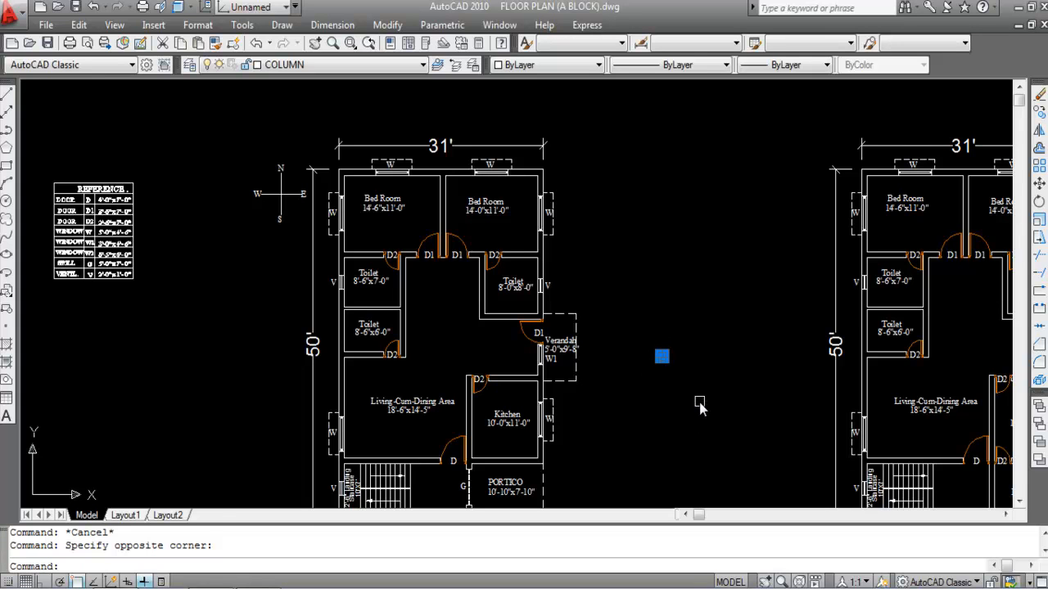
key("ctrl+shift+c")
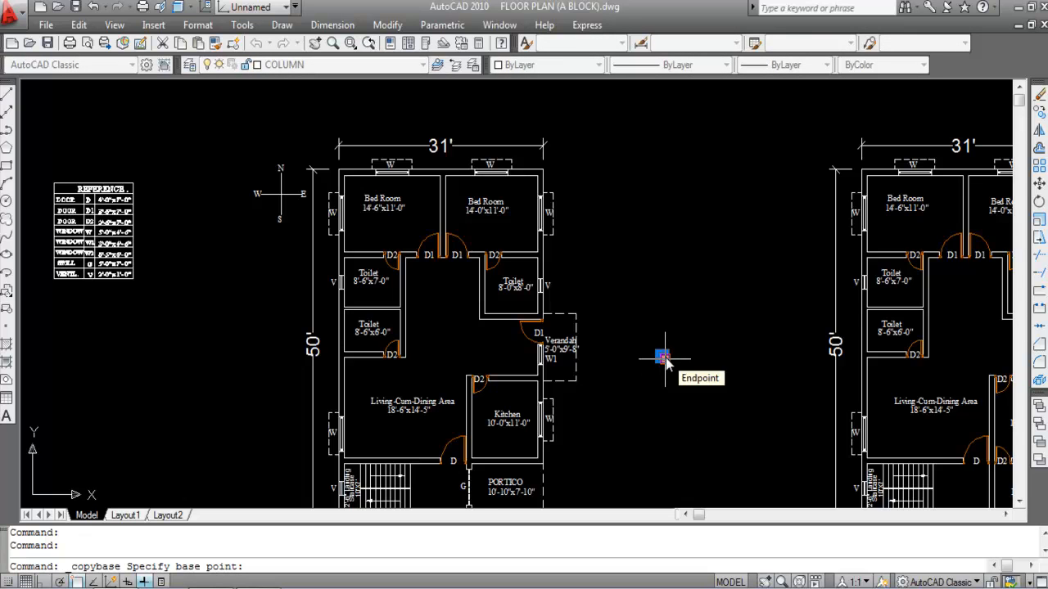
scroll(666, 363, "up", 2)
scroll(659, 363, "up", 3)
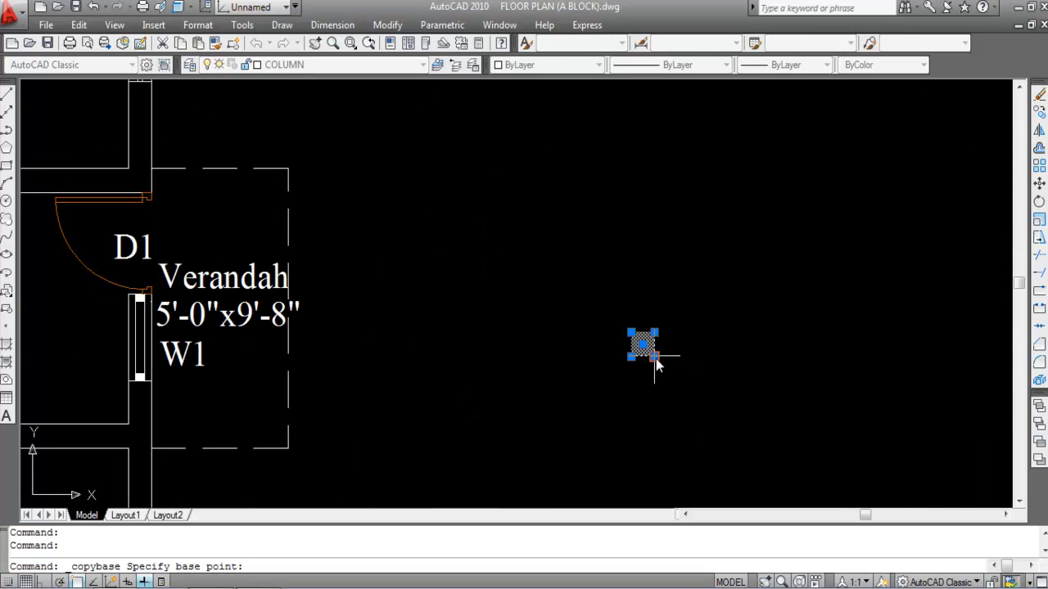
left_click(656, 359)
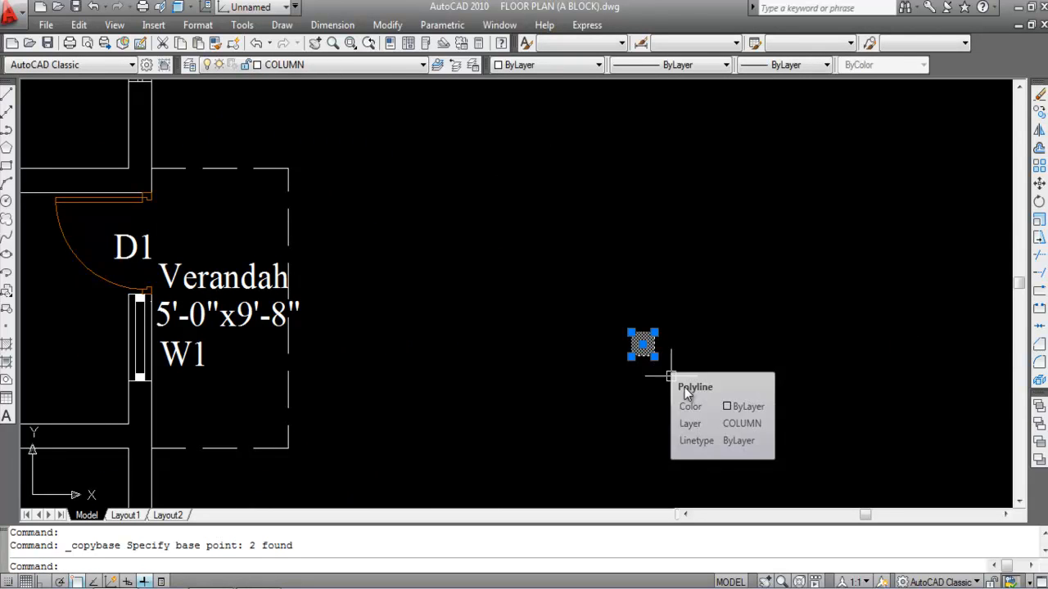
key("Escape")
- Paste the column into the north-west outer wall corner of the ground floor plan, snapping to the inner wall corner
scroll(679, 389, "down", 2)
scroll(679, 389, "down", 4)
key("ctrl+v")
scroll(666, 401, "up", 3)
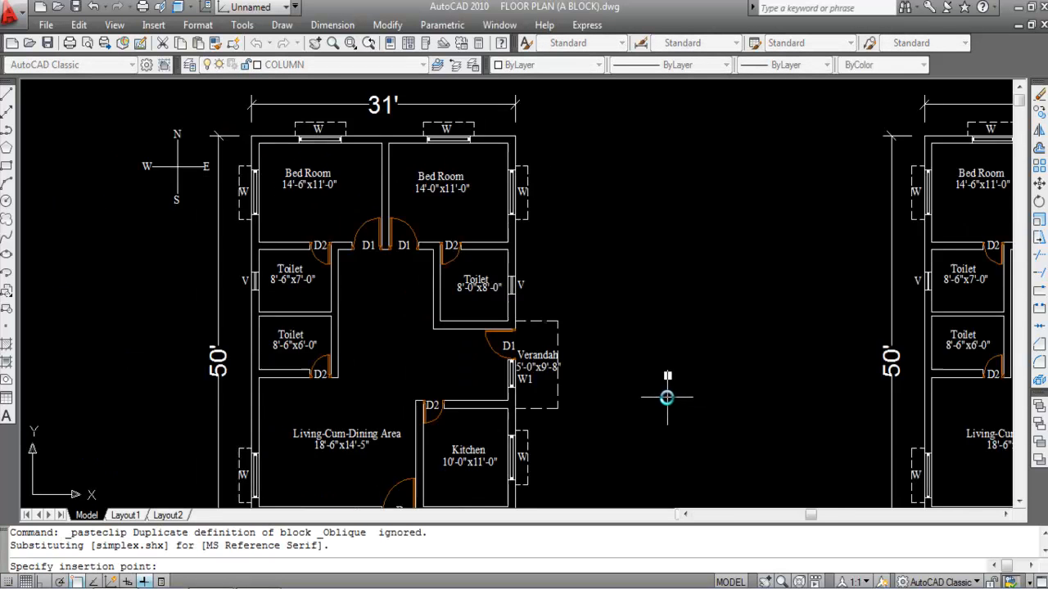
scroll(666, 397, "down", 5)
scroll(399, 239, "up", 5)
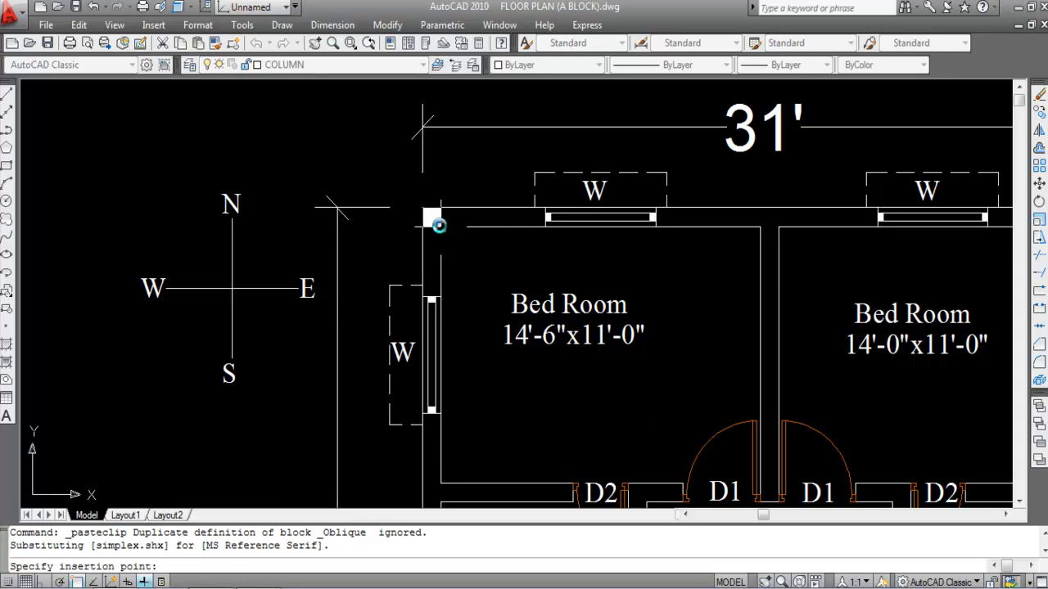
left_click(434, 223)
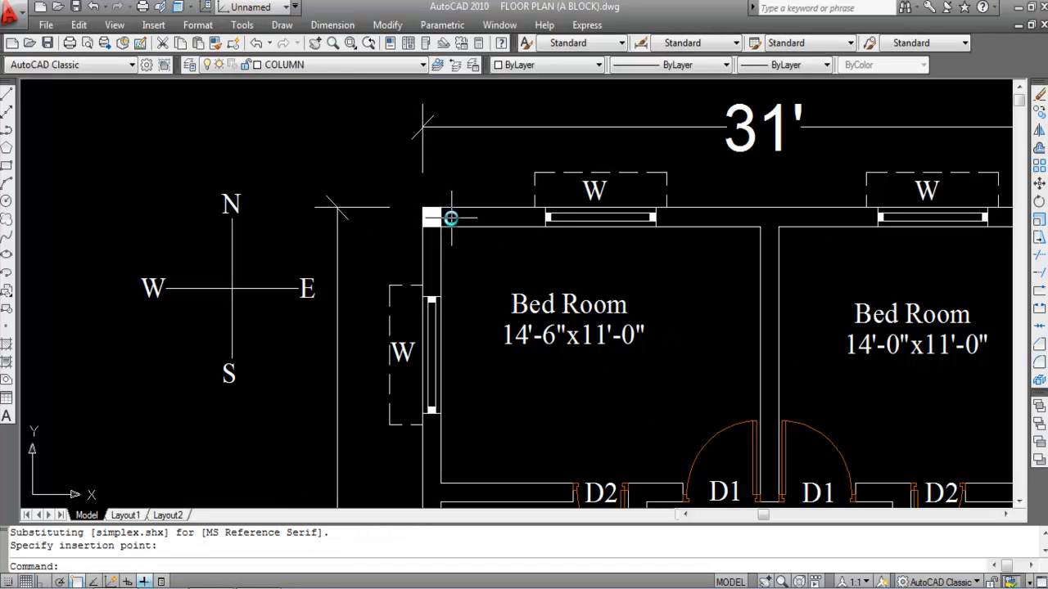
- Paste another column in the 14'-0"x11'-0" bedroom and move it by its lower-left corner into the plan's north-east wall corner
scroll(409, 238, "down", 2)
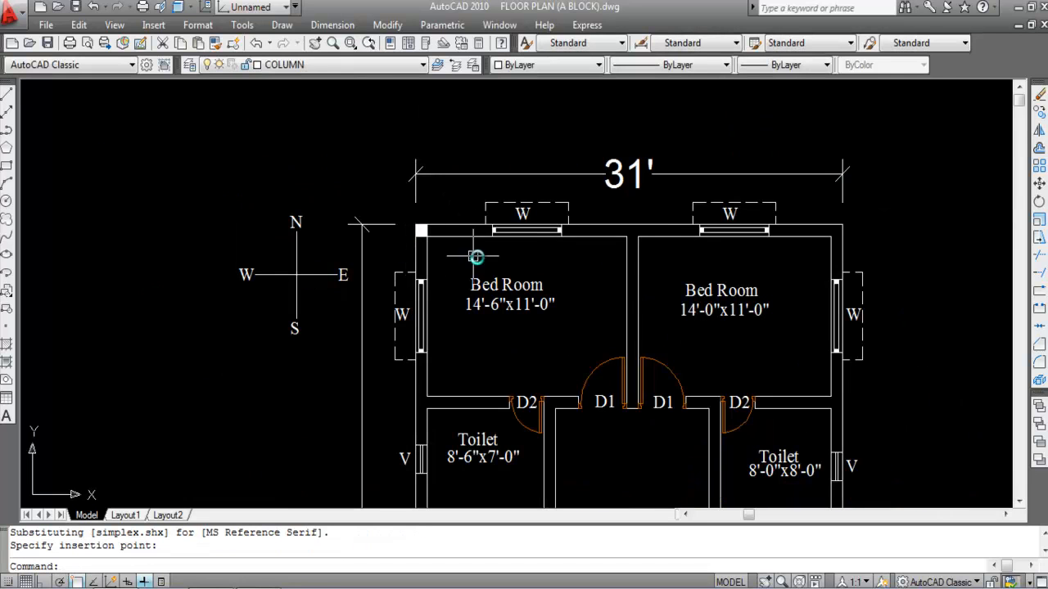
scroll(859, 227, "up", 2)
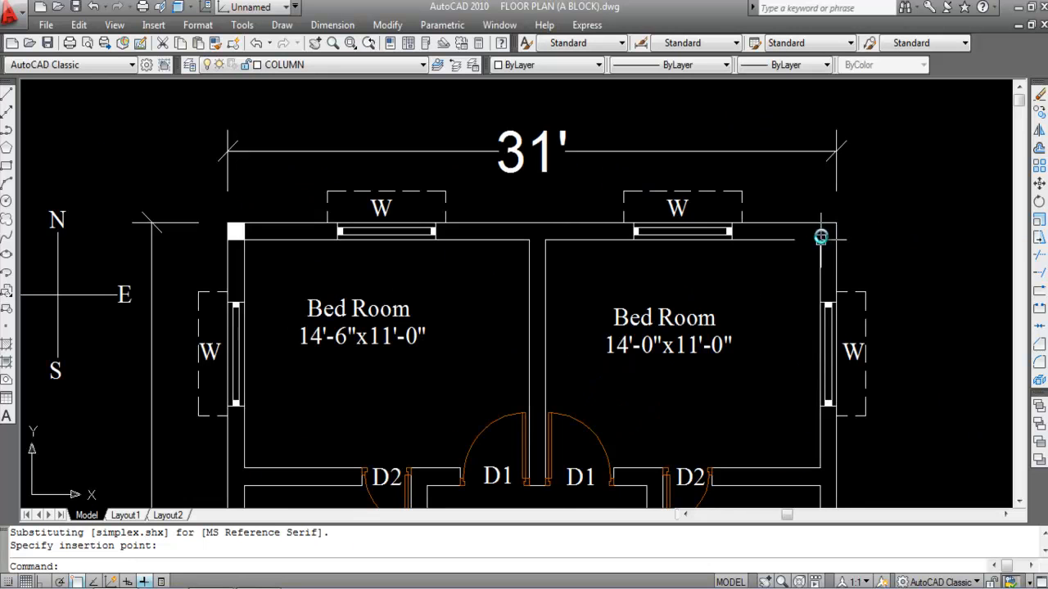
key("ctrl+v")
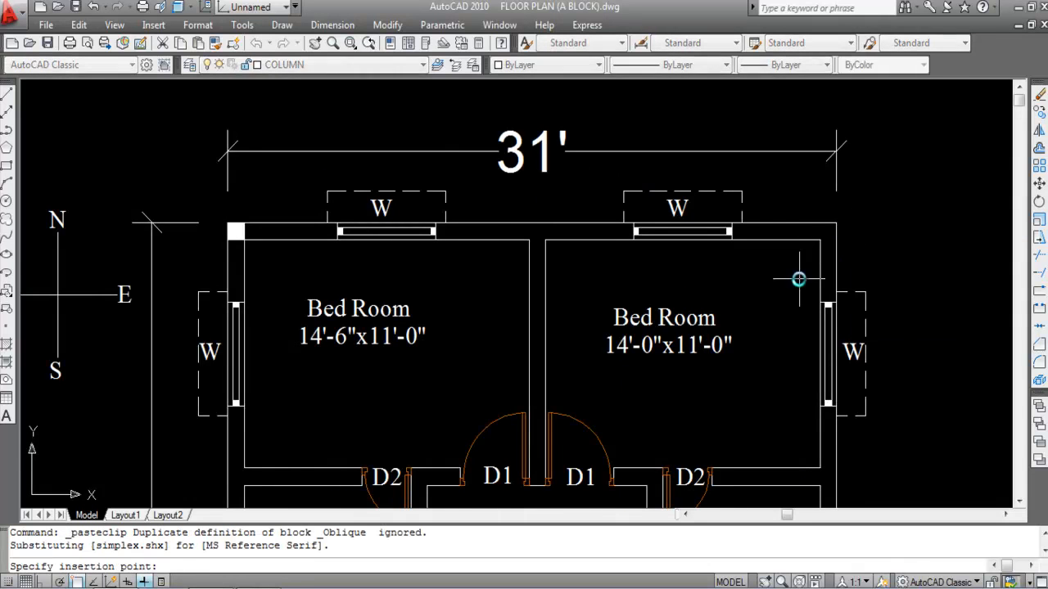
scroll(795, 268, "up", 2)
left_click(812, 278)
left_click(826, 296)
left_click(772, 244)
type("m")
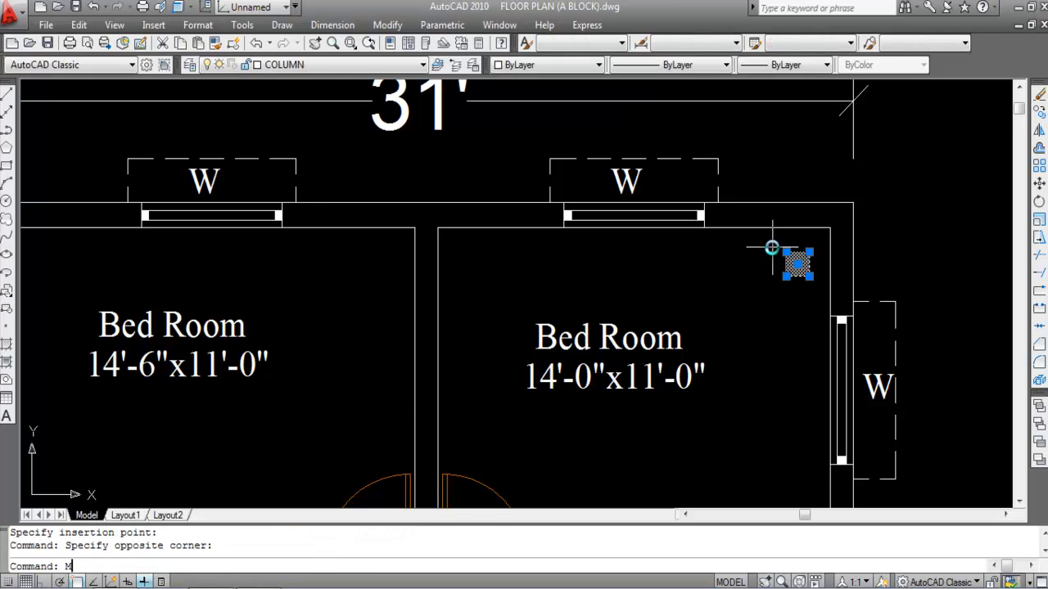
key("Return")
left_click(785, 277)
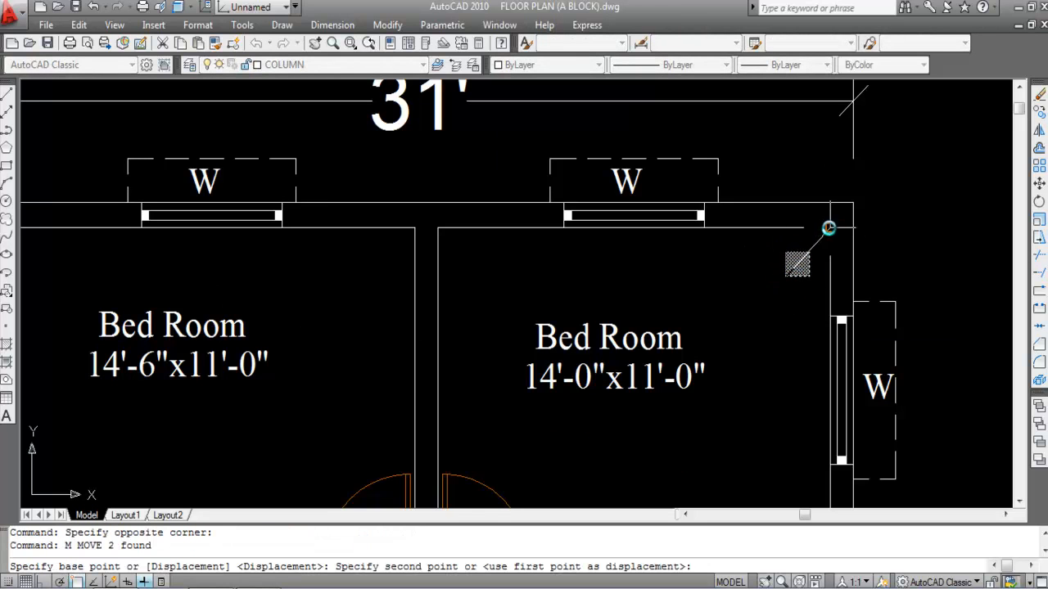
left_click(830, 228)
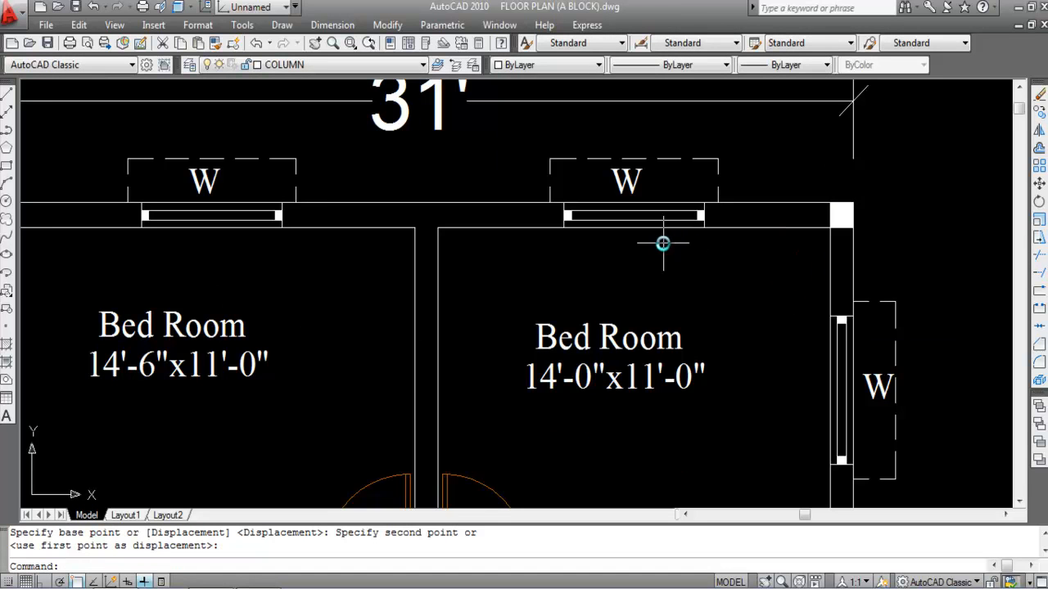
- Paste a column where the wall between the two bedrooms meets the north outer wall of the ground floor plan
scroll(614, 231, "down", 2)
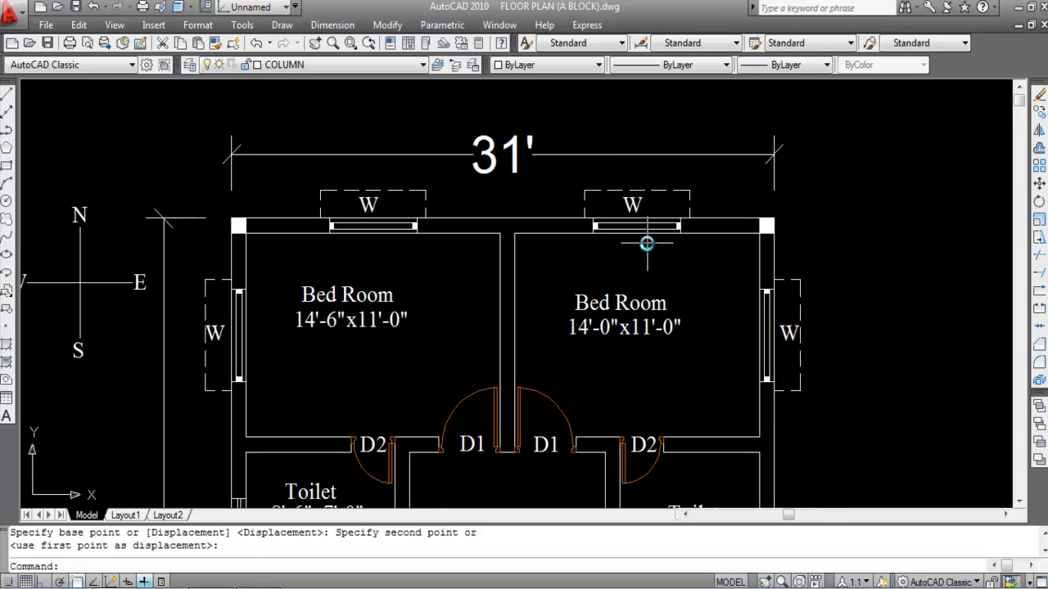
scroll(499, 235, "up", 2)
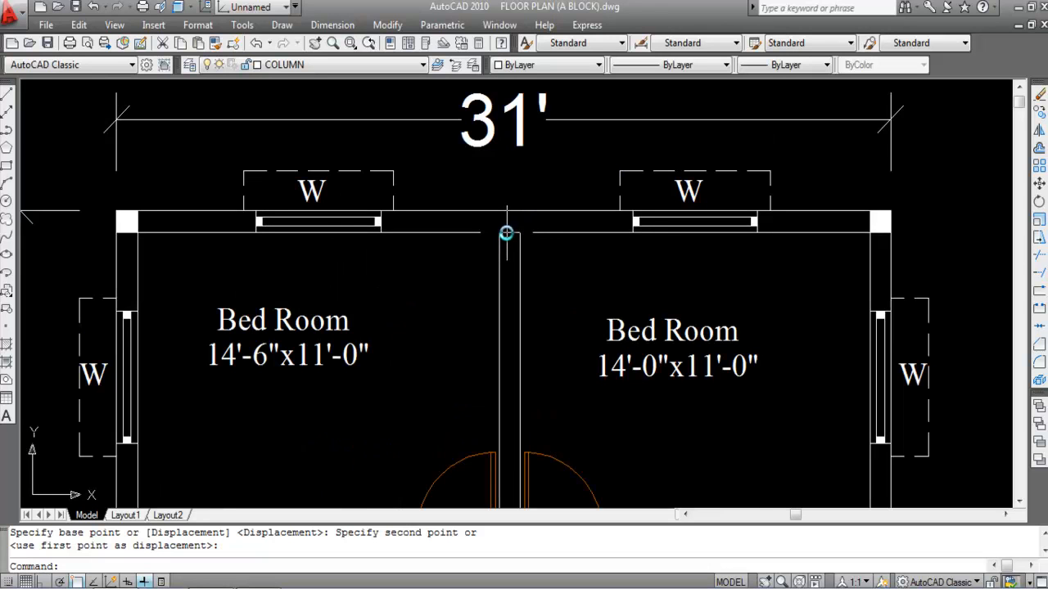
key("ctrl+v")
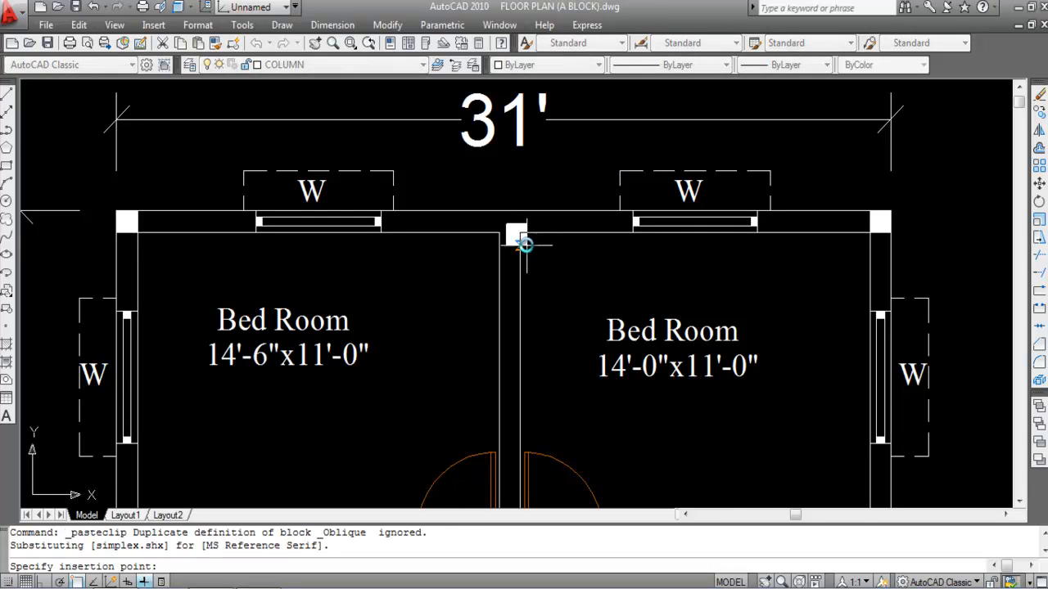
left_click(518, 230)
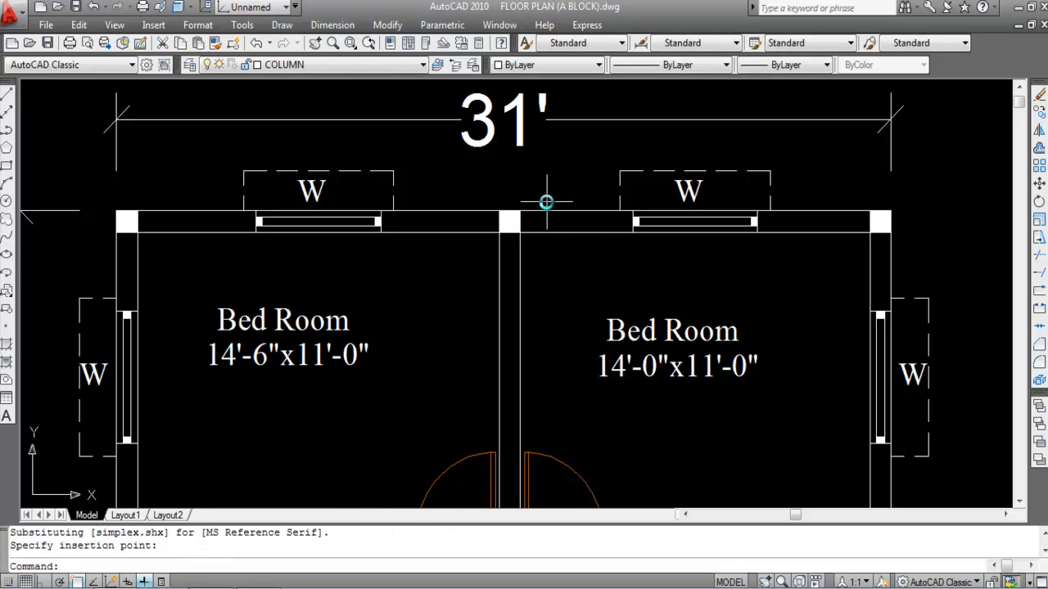
- Paste a column inside the ground floor's 14'-6"x11'-0" bedroom and assign its outline and hatch to the STUB COLUMN layer
scroll(548, 192, "down", 4)
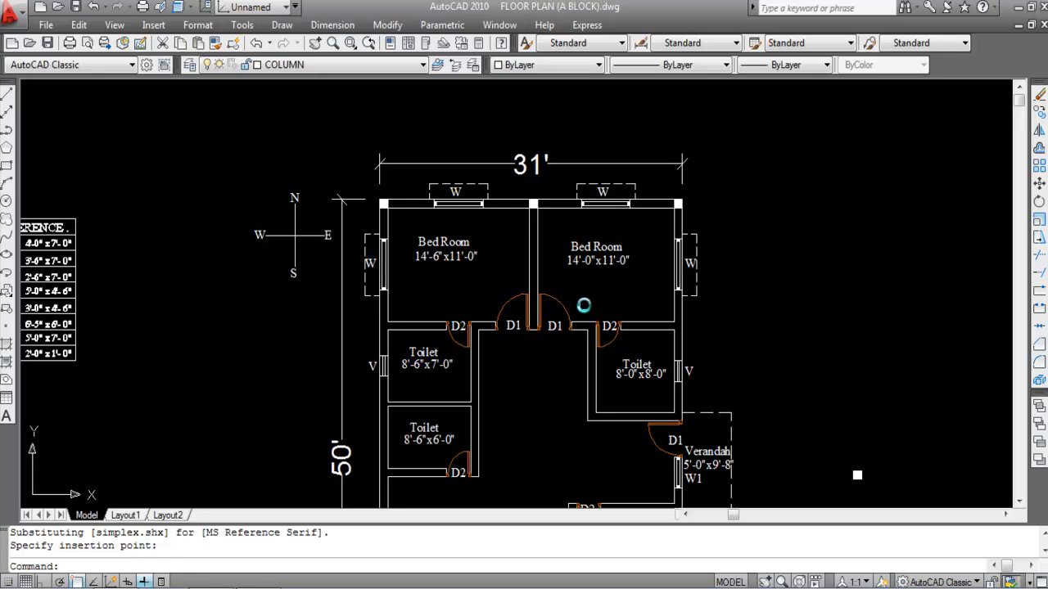
key("ctrl+v")
left_click(453, 284)
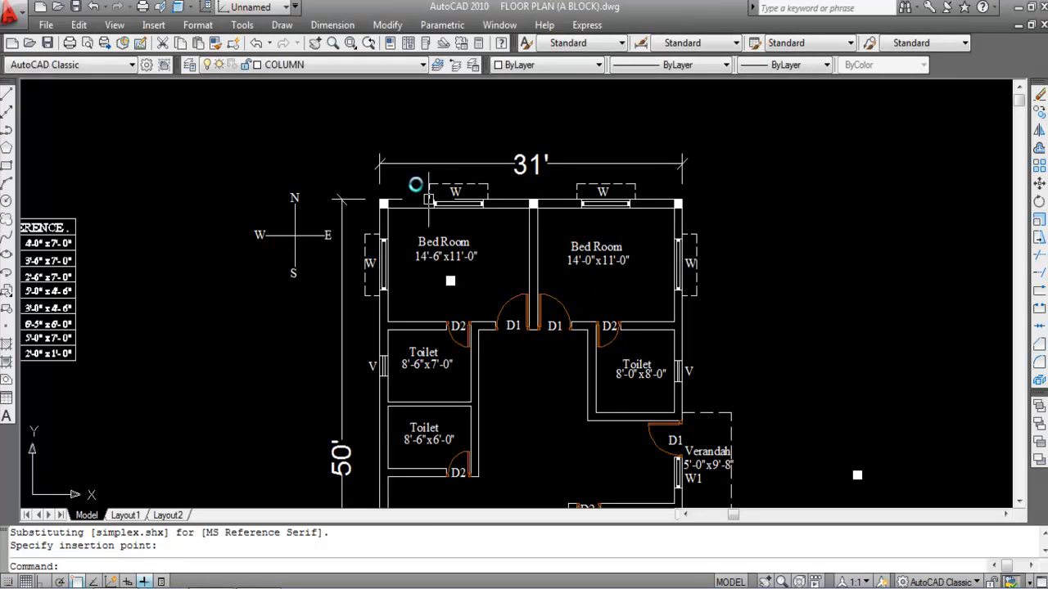
left_click(463, 296)
left_click(430, 264)
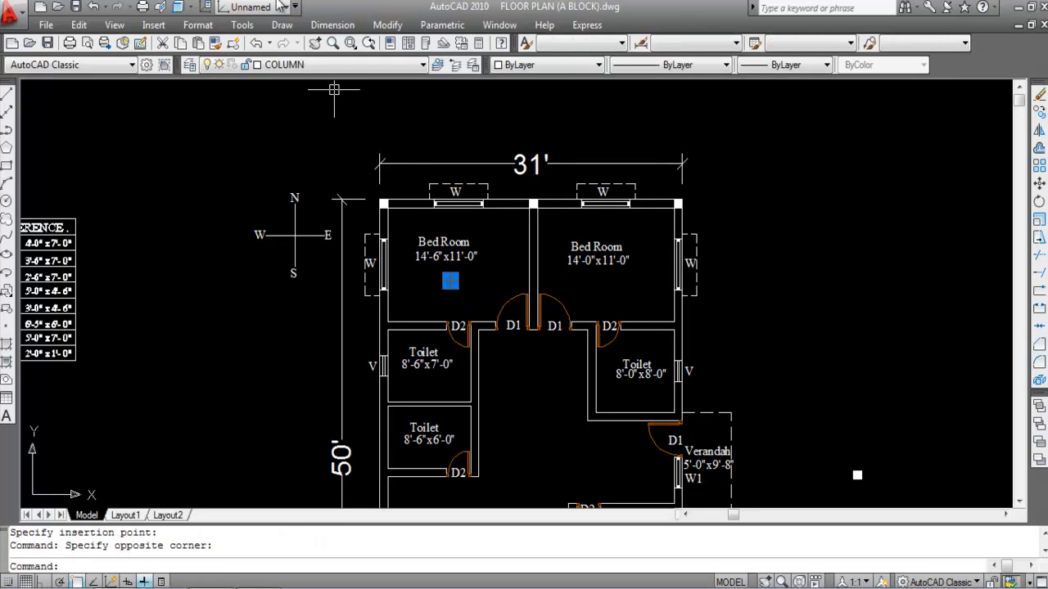
left_click(327, 66)
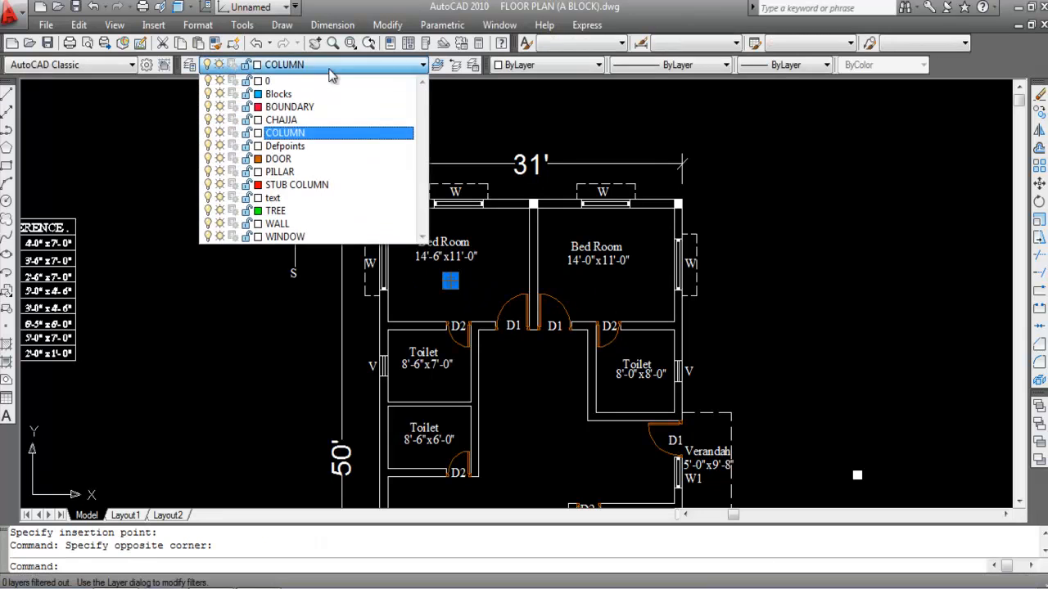
left_click(314, 185)
key("Escape")
scroll(434, 293, "up", 2)
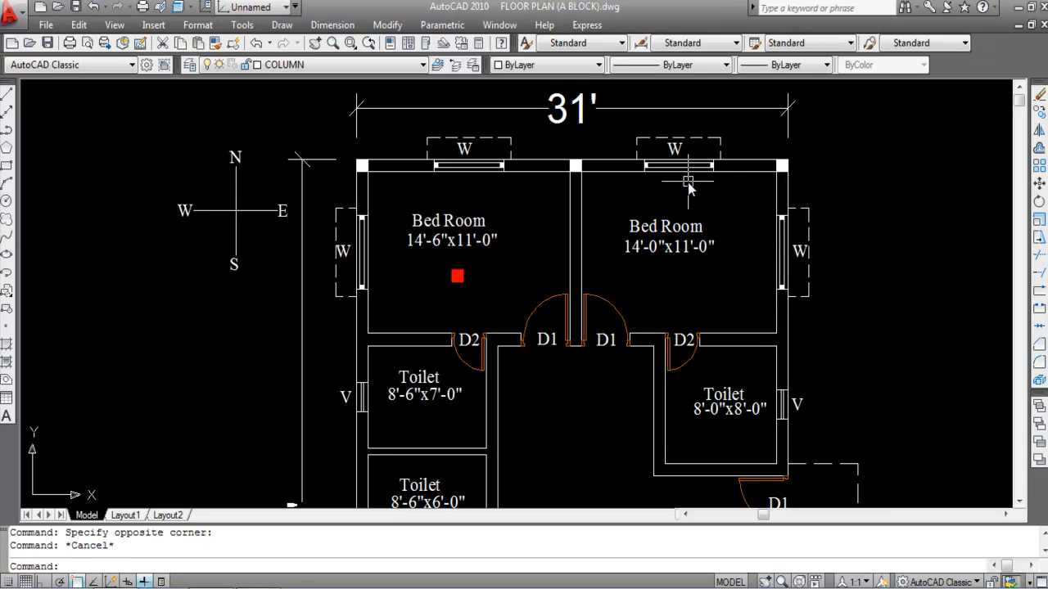
- Copy the loose stub column by its bottom-edge midpoint into the north wall at the window of the 14'-6"x11'-0" bedroom
left_click(460, 278)
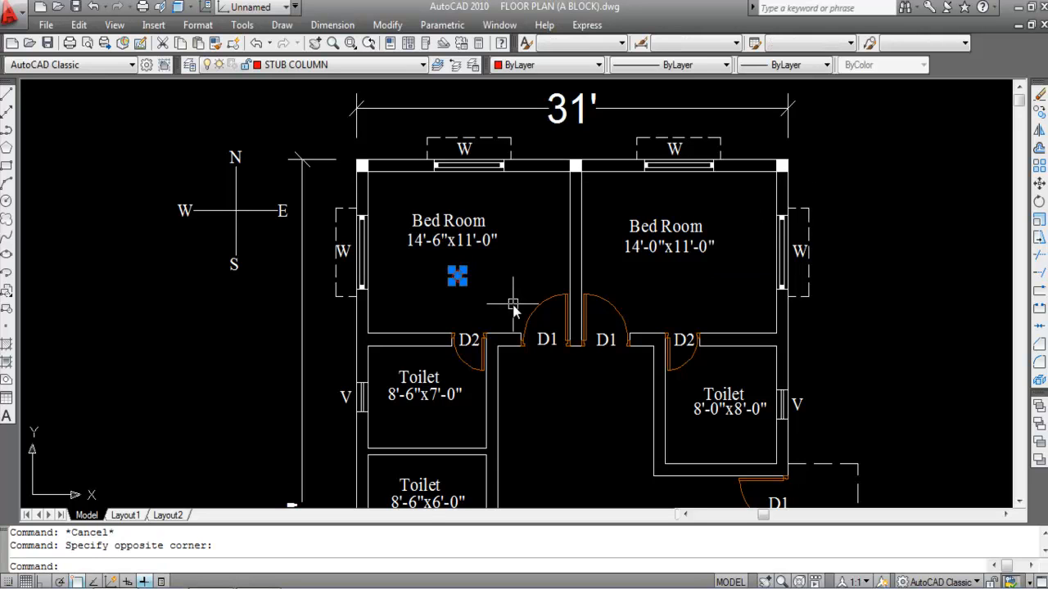
key("Return")
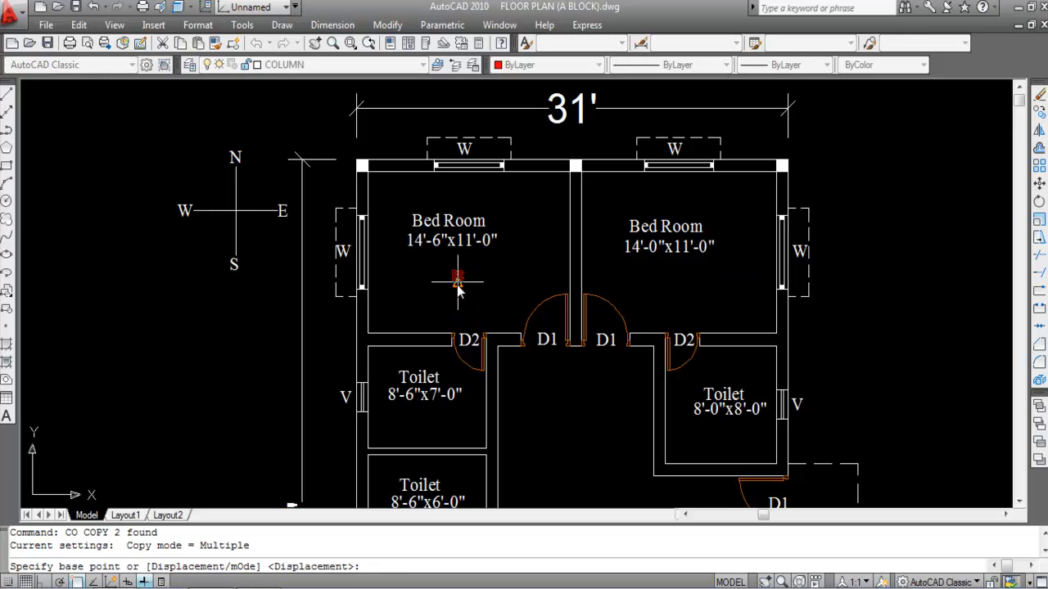
left_click(458, 283)
scroll(469, 184, "up", 3)
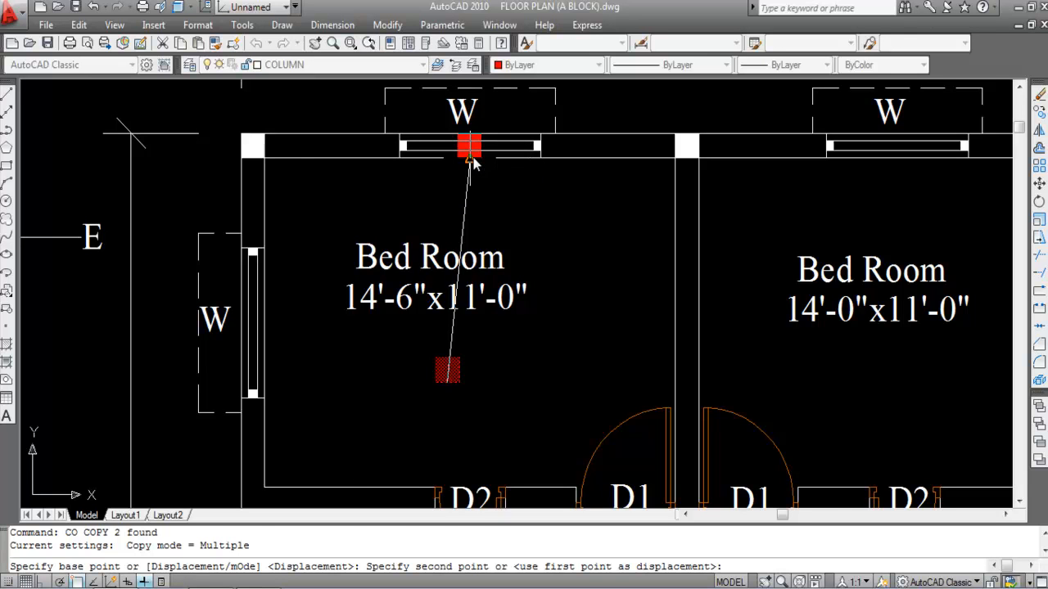
left_click(473, 163)
scroll(408, 181, "down", 2)
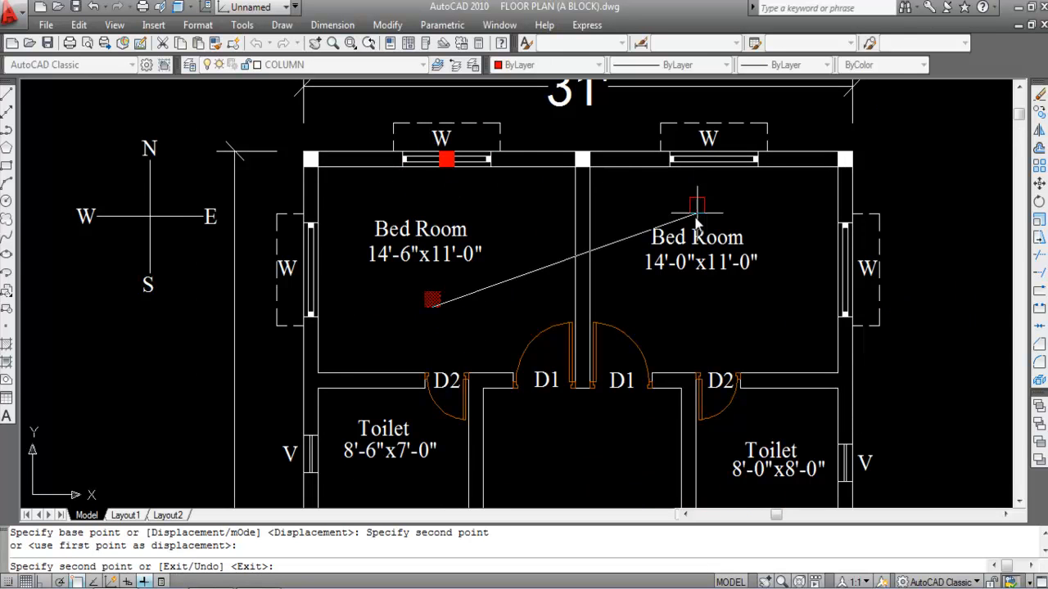
- Place another stub column copy in the north wall at the window of the 14'-0"x11'-0" bedroom and finish copying
scroll(568, 227, "down", 4)
scroll(586, 188, "up", 4)
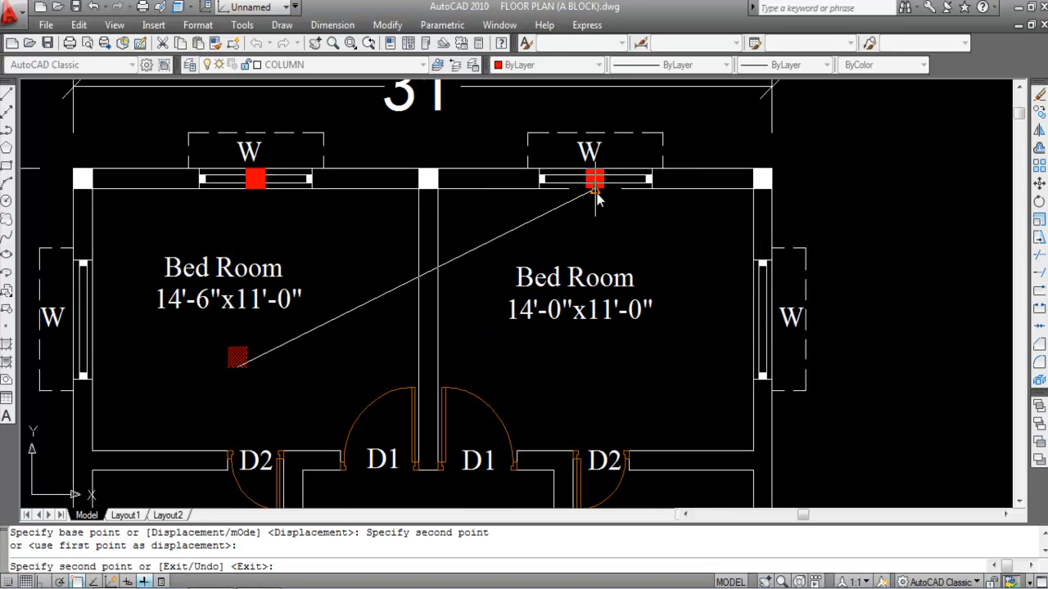
left_click(595, 180)
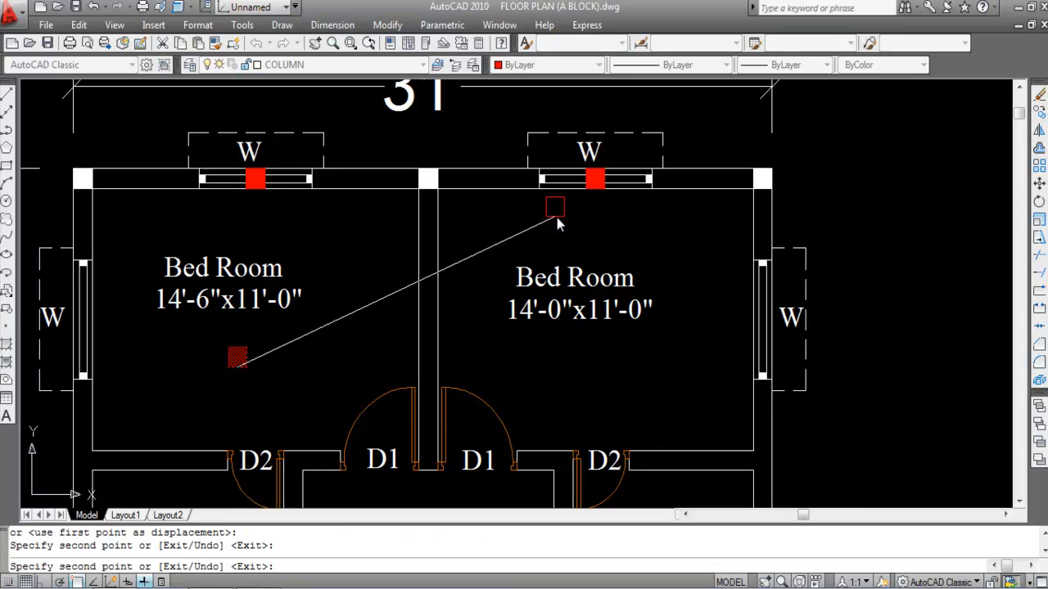
scroll(603, 201, "down", 4)
scroll(462, 255, "up", 3)
key("Escape")
- Copy the loose stub column by its right-edge midpoint into the west wall at the 14'-6"x11'-0" bedroom's window
left_click(482, 291)
left_click(438, 249)
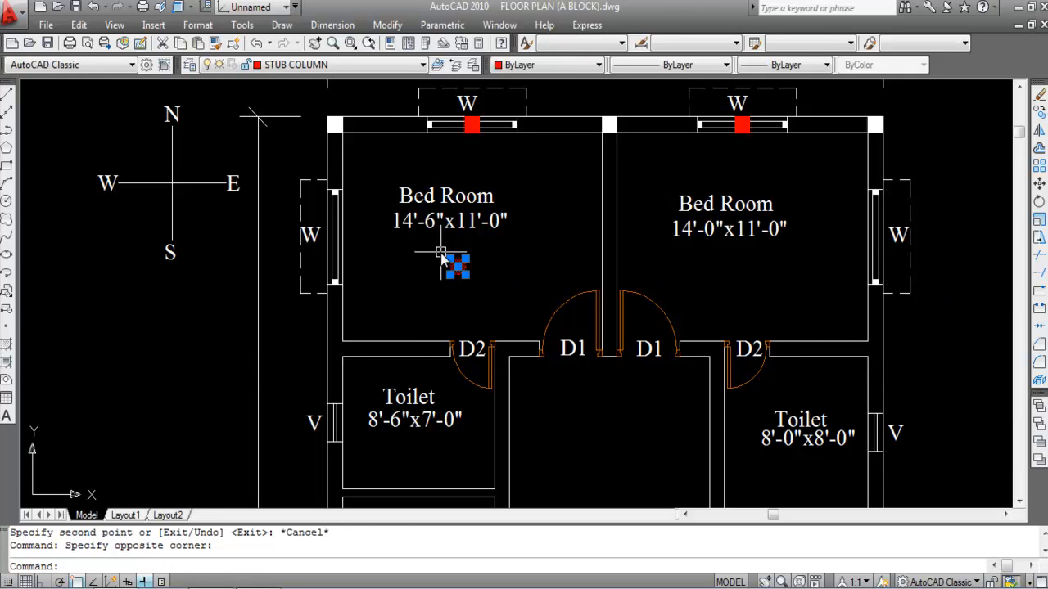
type("CO")
key("Return")
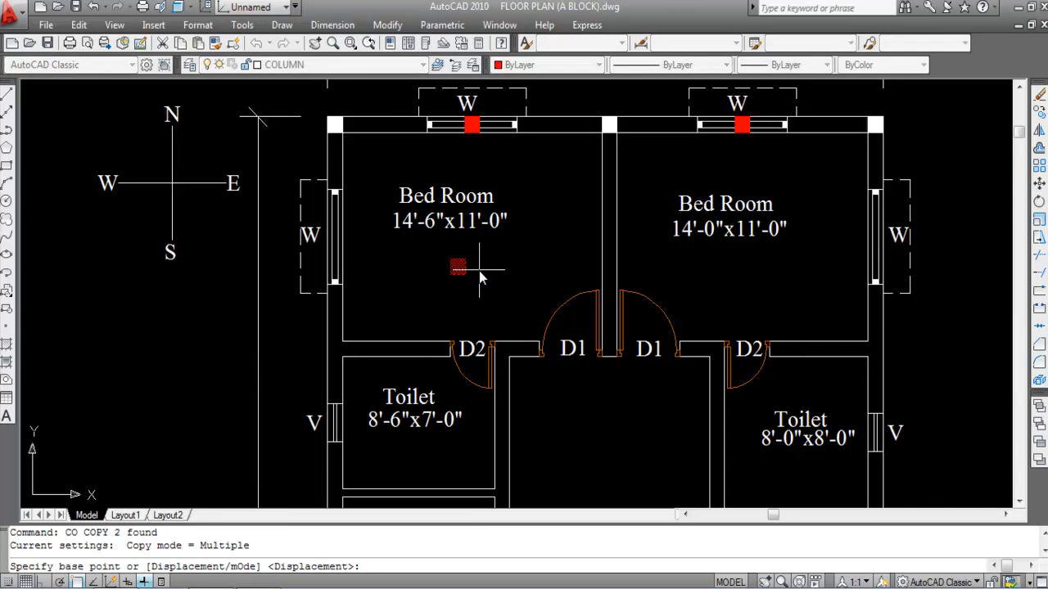
scroll(469, 277, "up", 3)
left_click(454, 264)
scroll(458, 264, "down", 3)
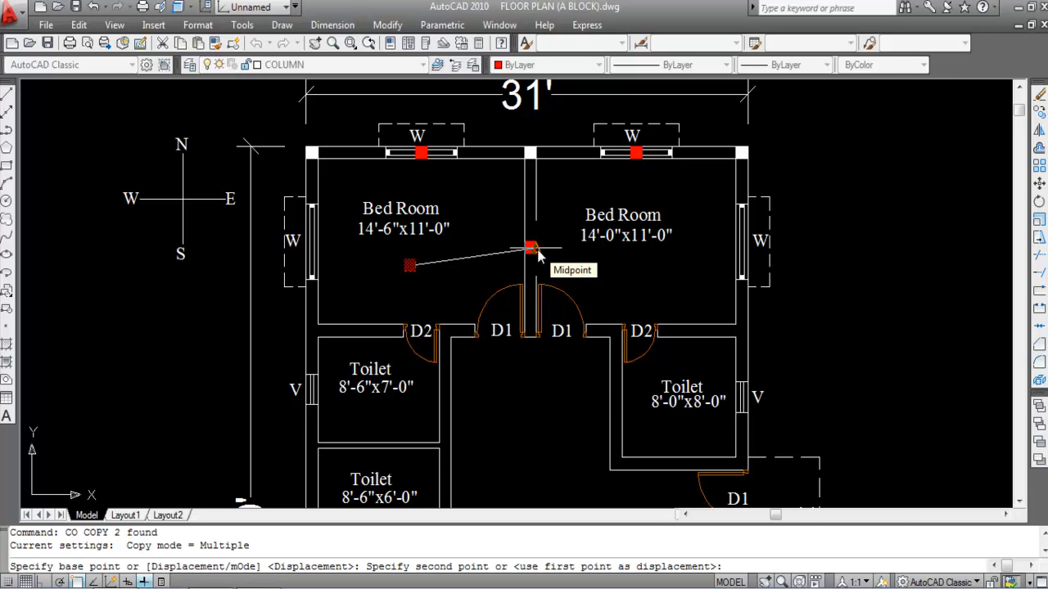
left_click(323, 248)
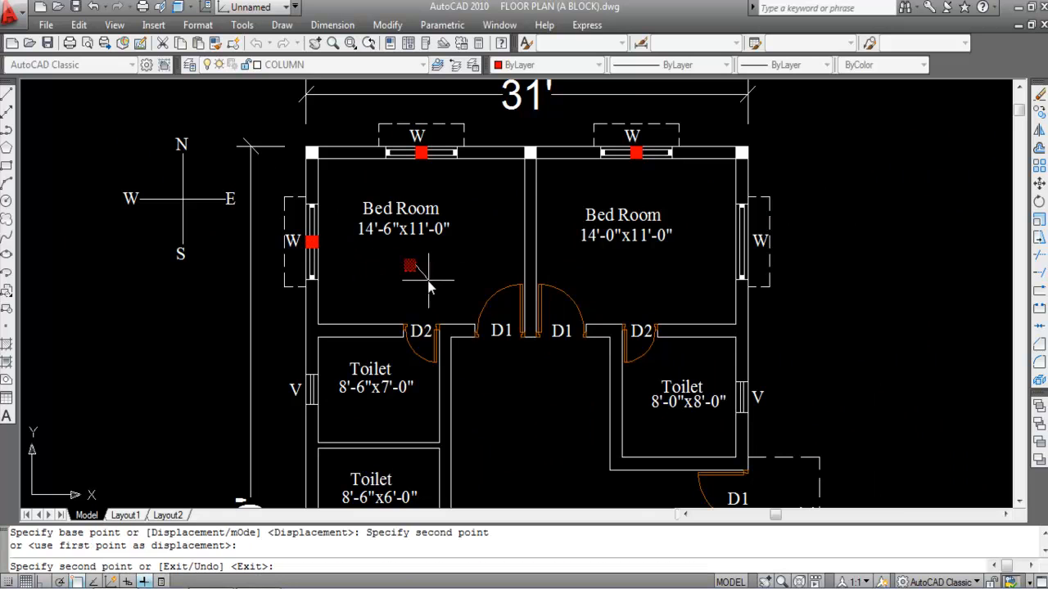
key("Escape")
scroll(312, 256, "up", 1)
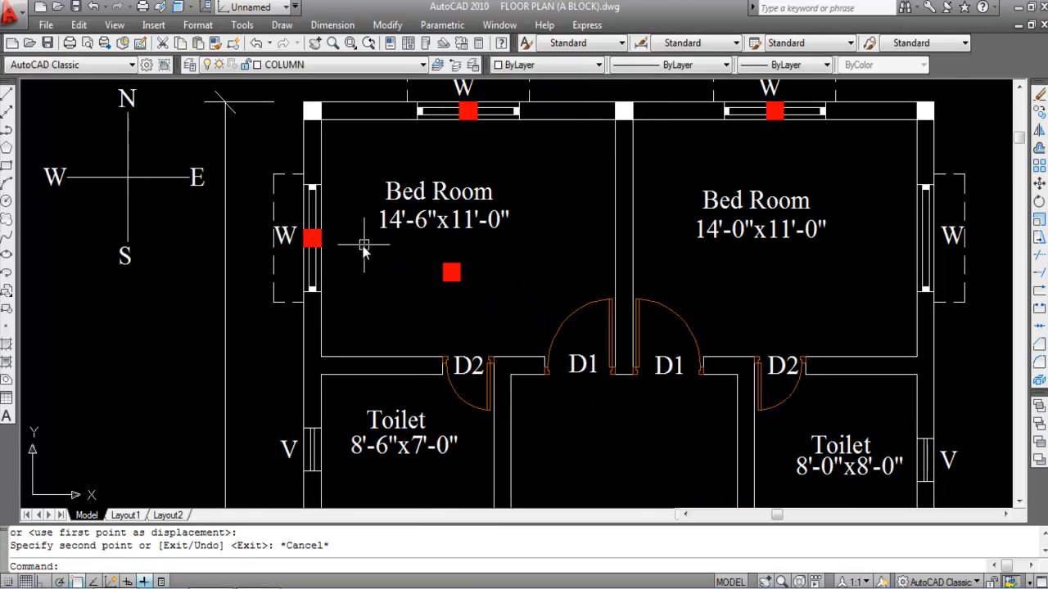
- Copy the loose stub column by its left-edge midpoint into the east wall at the 14'-0"x11'-0" bedroom's window
scroll(425, 262, "down", 2)
scroll(414, 264, "up", 1)
left_click(431, 284)
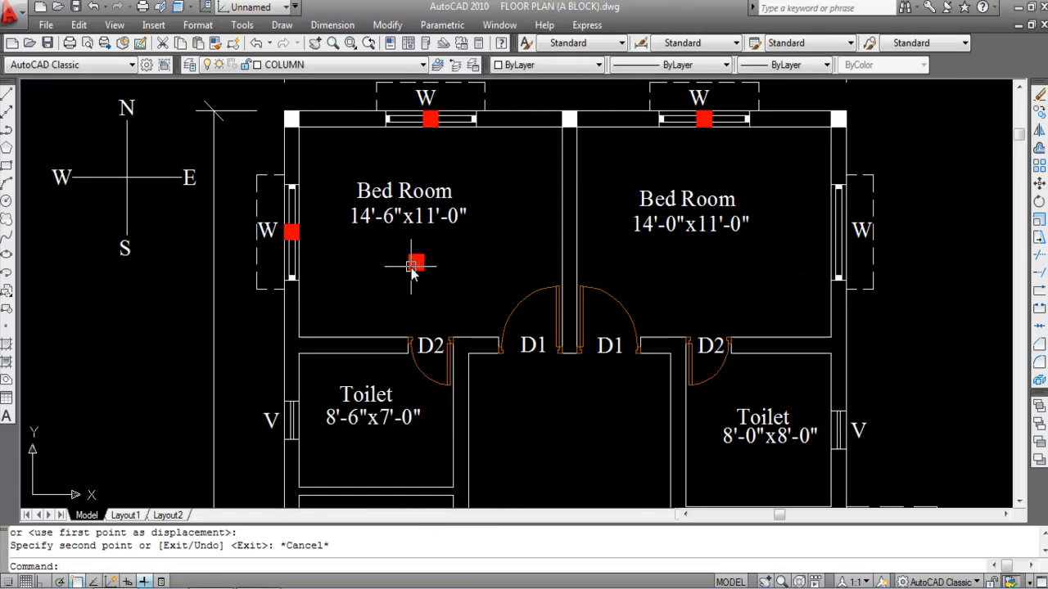
left_click(401, 248)
type("co")
key("Return")
left_click(421, 263)
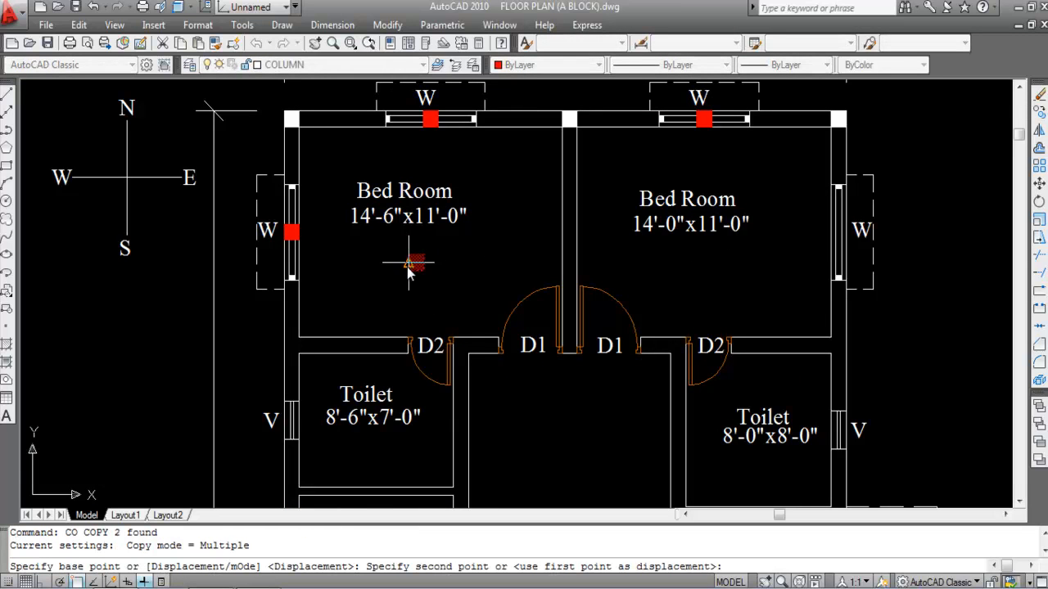
left_click(830, 234)
key("Escape")
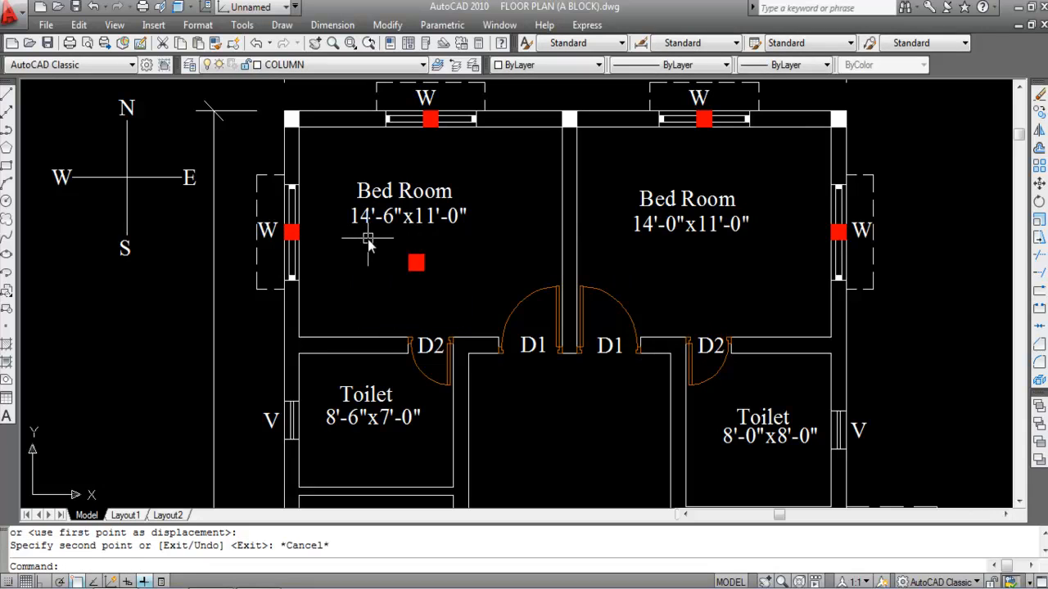
- Copy the west wall's stub column about 15'-11" horizontally east, next to the wall between the two bedrooms
scroll(368, 238, "up", 1)
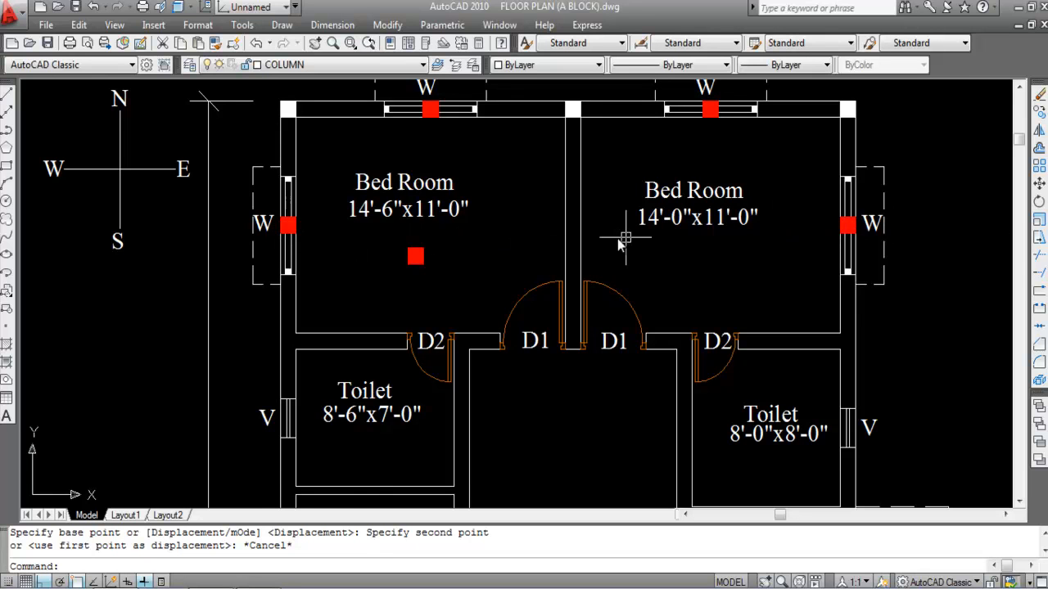
scroll(299, 237, "up", 5)
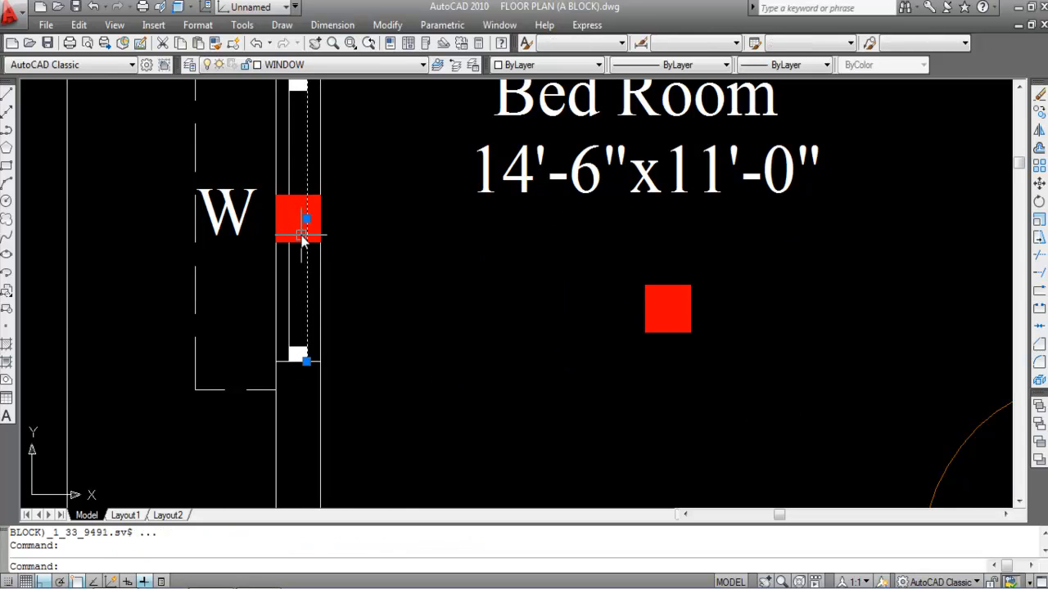
key("Escape")
left_click(296, 237)
left_click(299, 231)
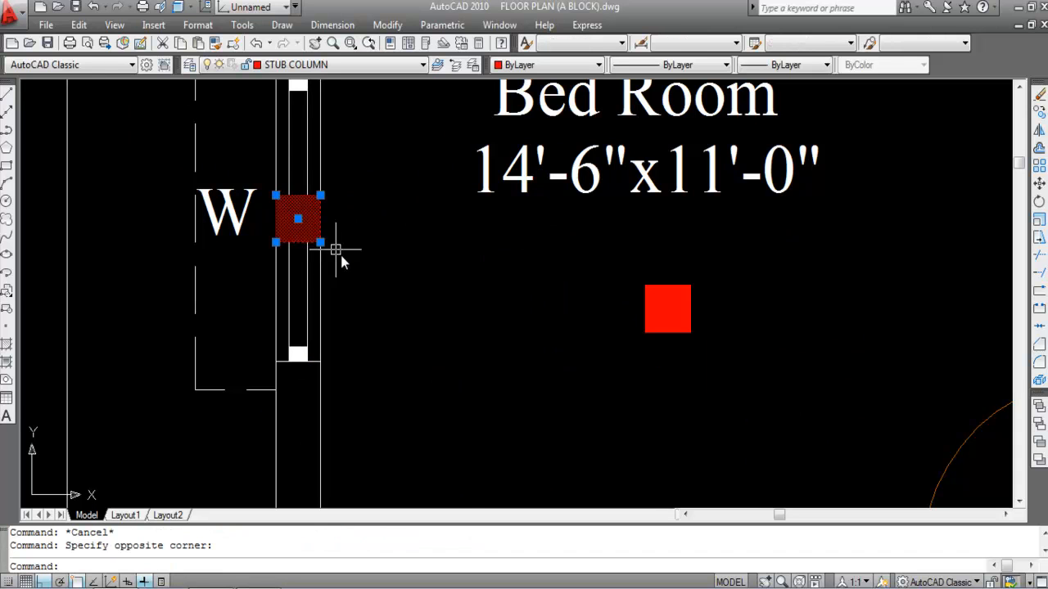
type("CO")
key("Return")
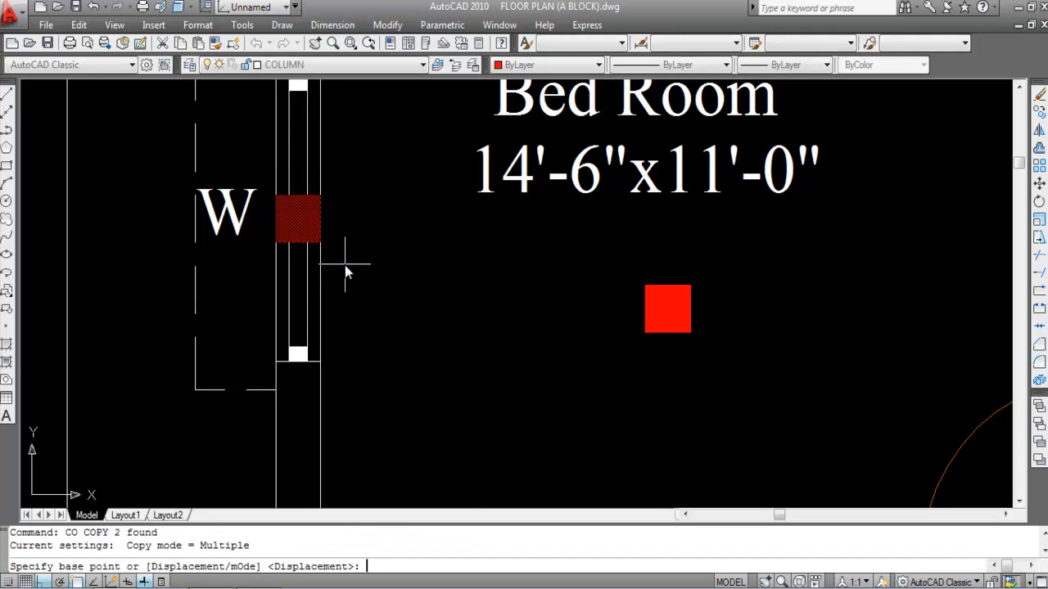
left_click(322, 220)
scroll(319, 221, "down", 3)
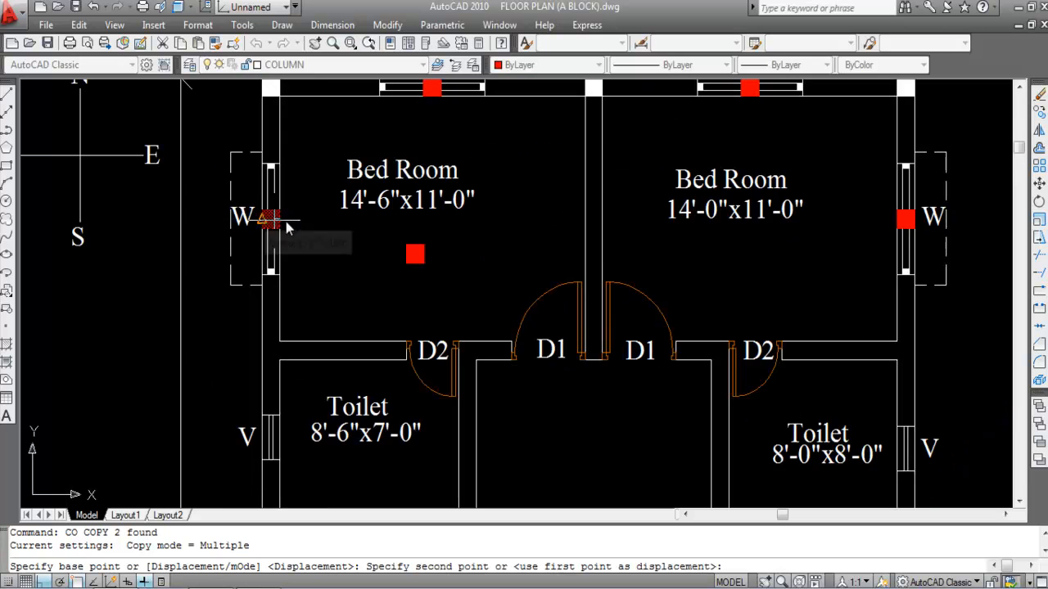
scroll(602, 217, "up", 3)
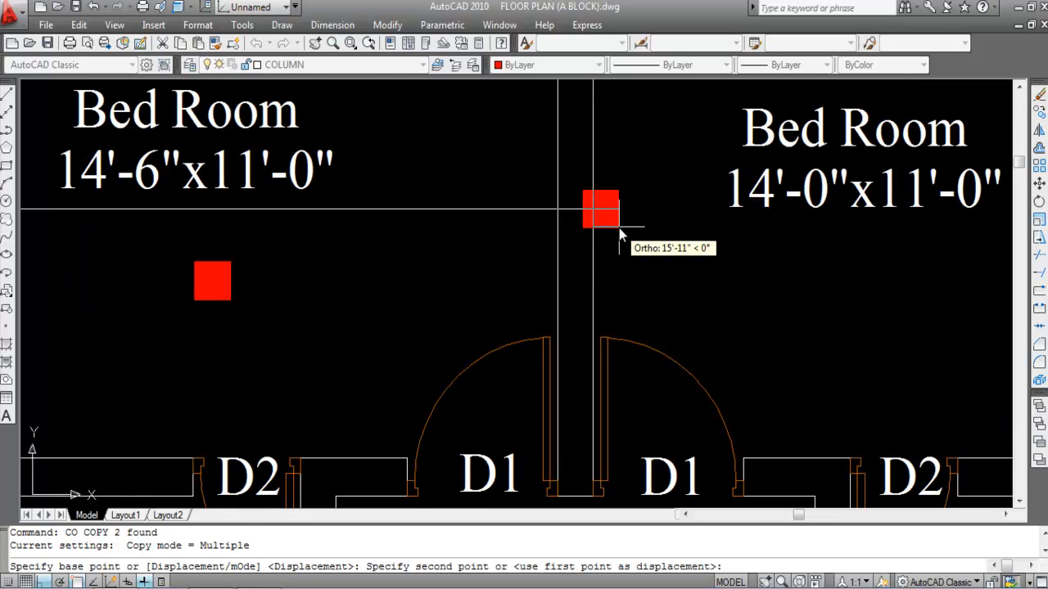
left_click(616, 227)
key("Escape")
scroll(605, 226, "down", 2)
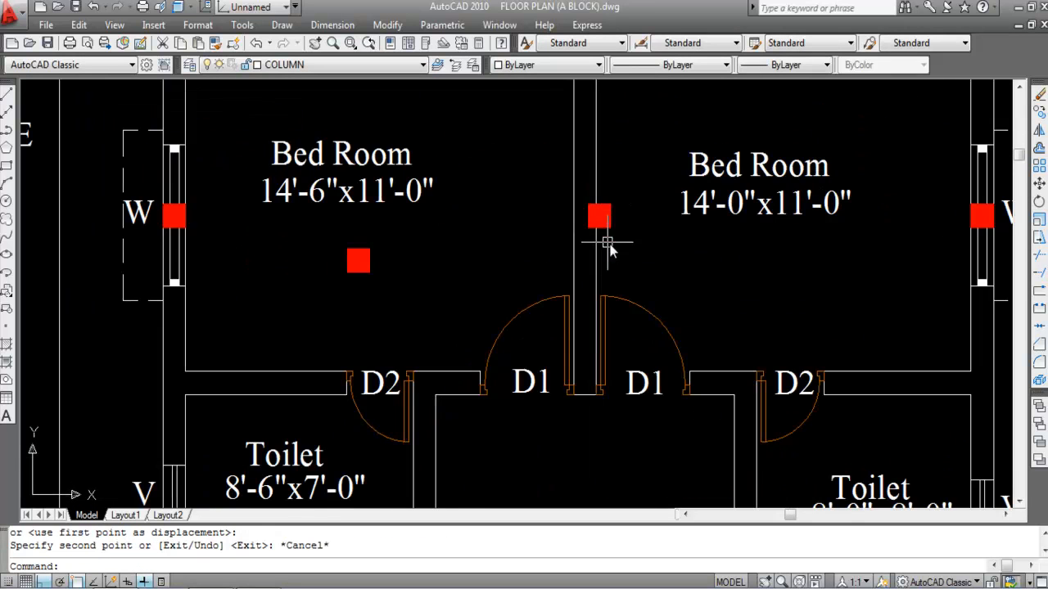
- Move the new middle stub column by its upper-right corner onto the east face of the wall between the bedrooms
scroll(633, 228, "up", 2)
left_click(619, 248)
left_click(586, 181)
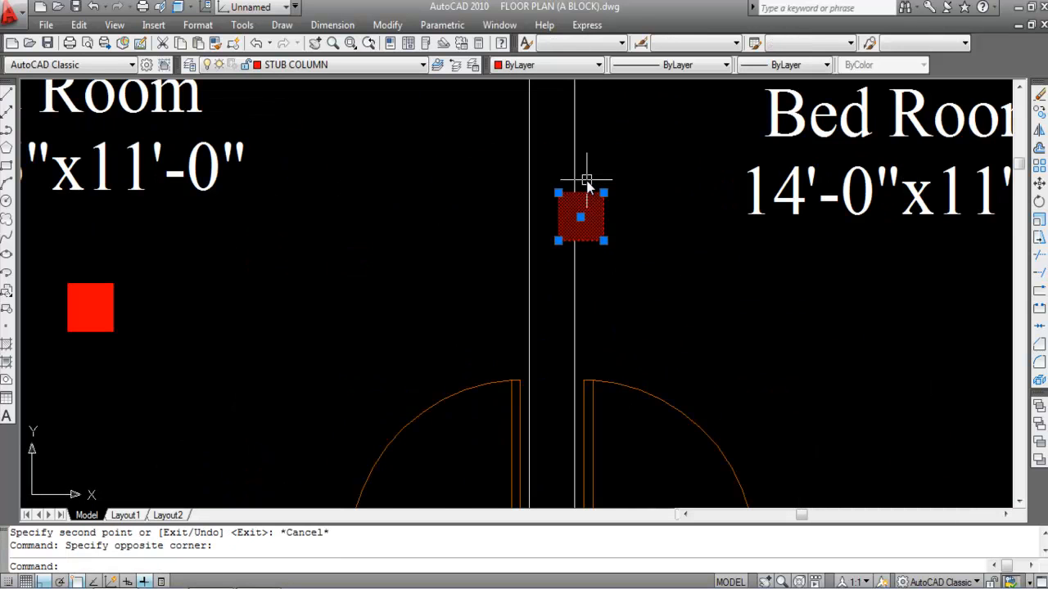
key("Return")
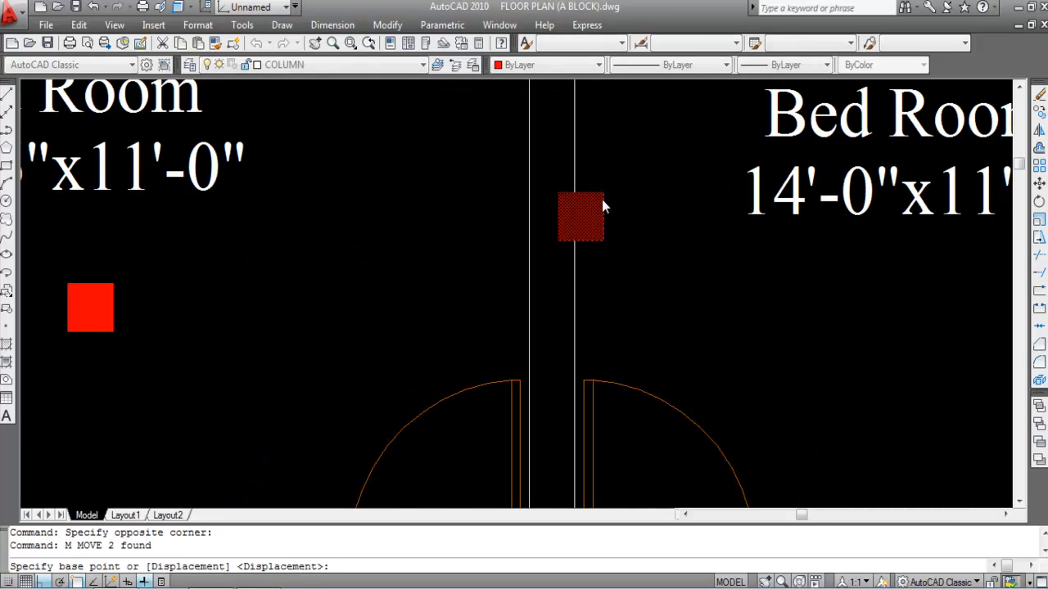
scroll(603, 192, "up", 2)
left_click(605, 188)
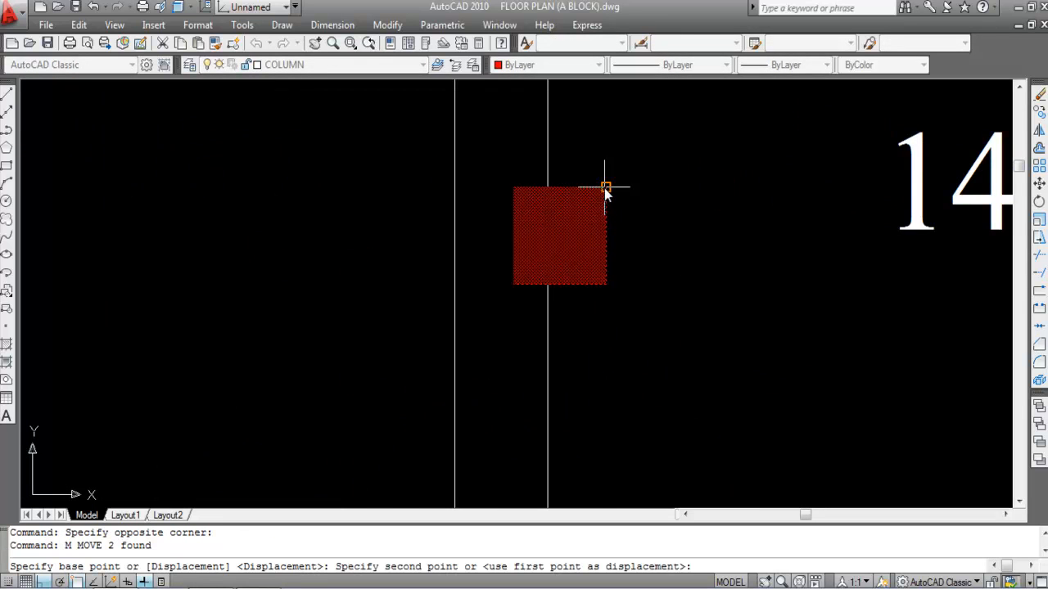
left_click(547, 188)
scroll(515, 222, "down", 5)
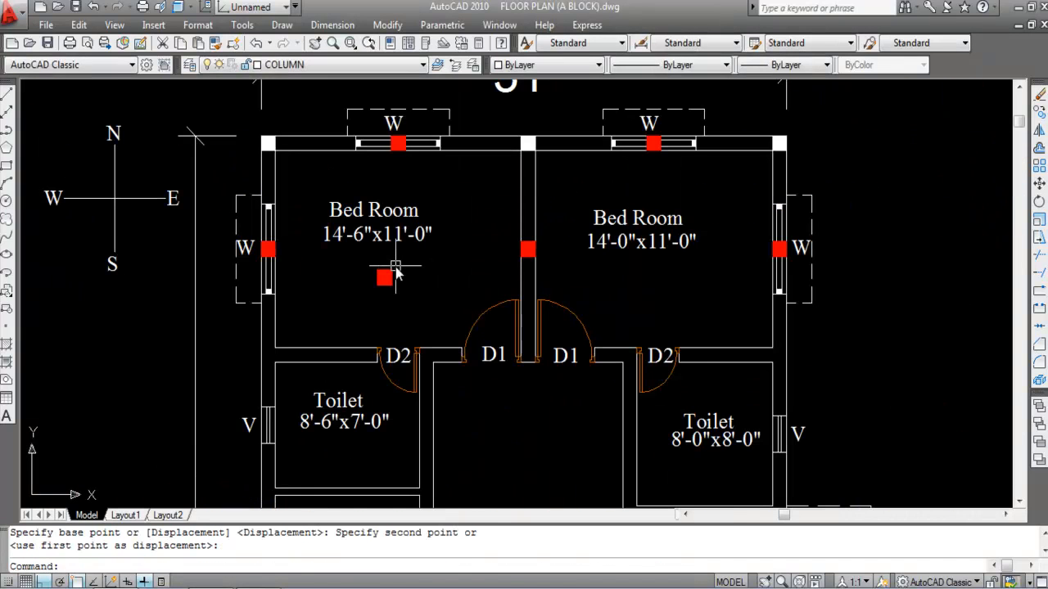
- Check the alignment of the west, middle and east stub columns with a temporary horizontal line from the west column, then cancel it
type("L")
key("Return")
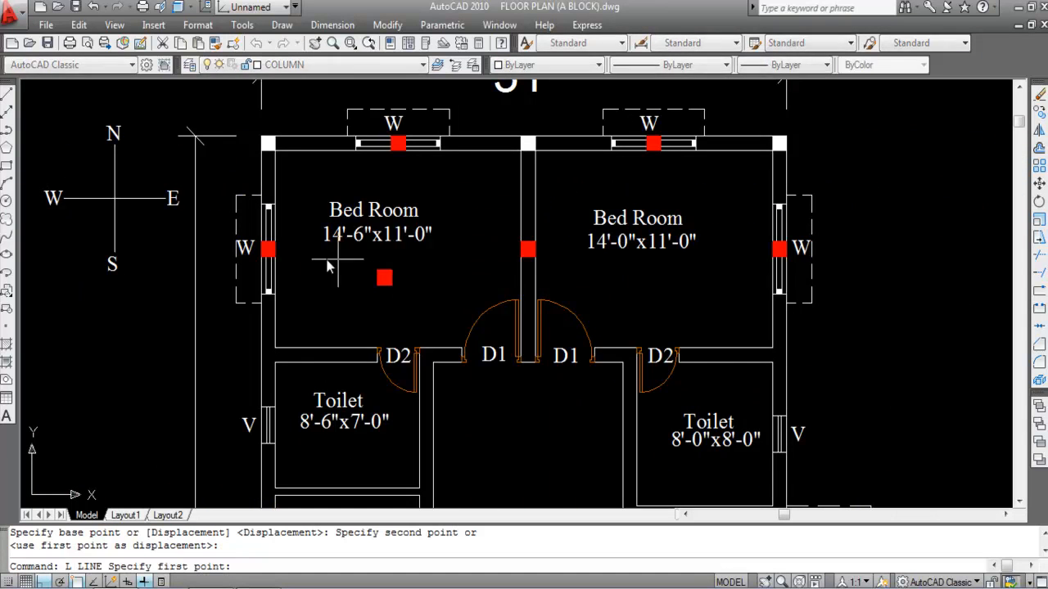
scroll(275, 254, "up", 3)
left_click(273, 248)
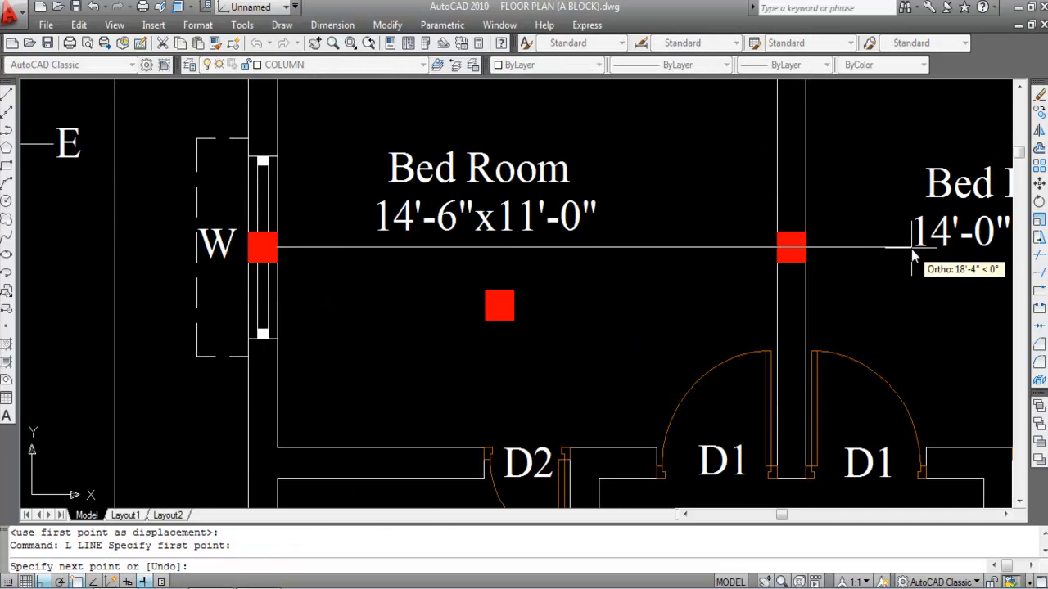
scroll(911, 248, "down", 5)
scroll(737, 251, "up", 4)
scroll(807, 242, "down", 1)
scroll(819, 261, "down", 2)
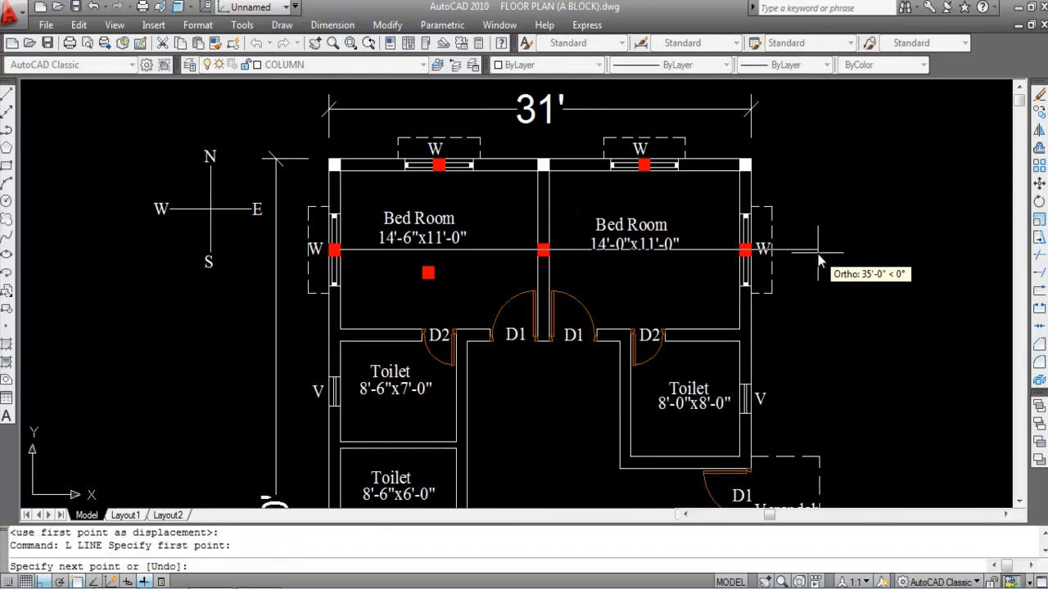
scroll(819, 260, "up", 2)
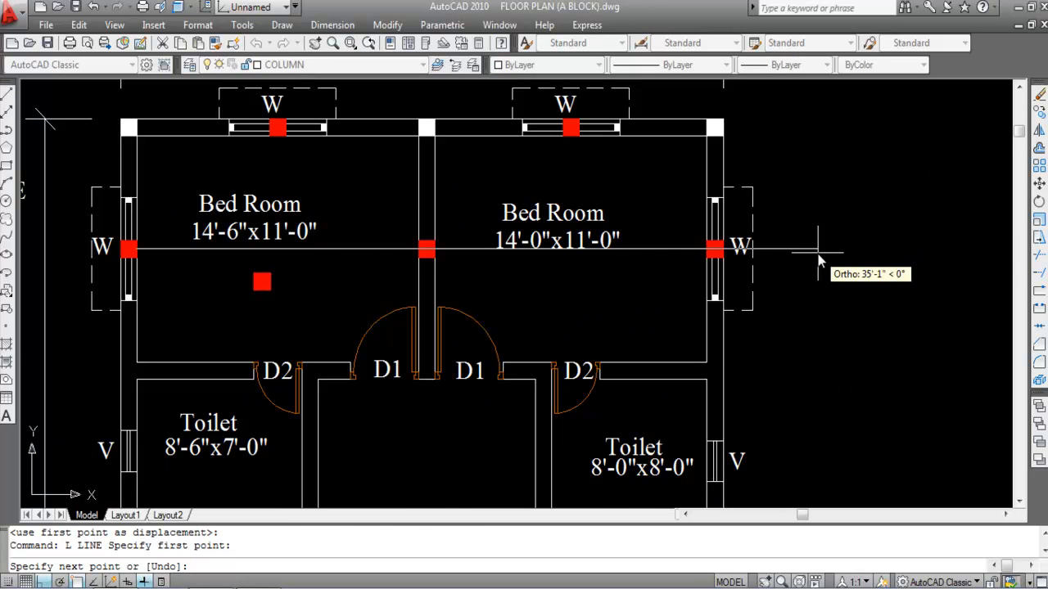
key("Escape")
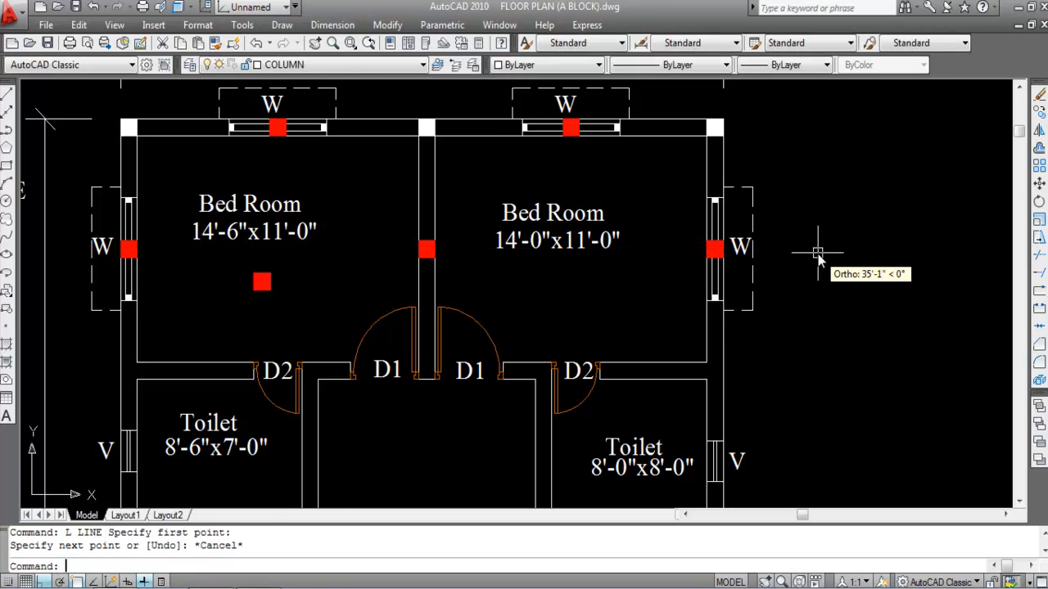
- Delete the loose stub column inside the 14'-6"x11'-0" bedroom and save the drawing
scroll(668, 291, "down", 2)
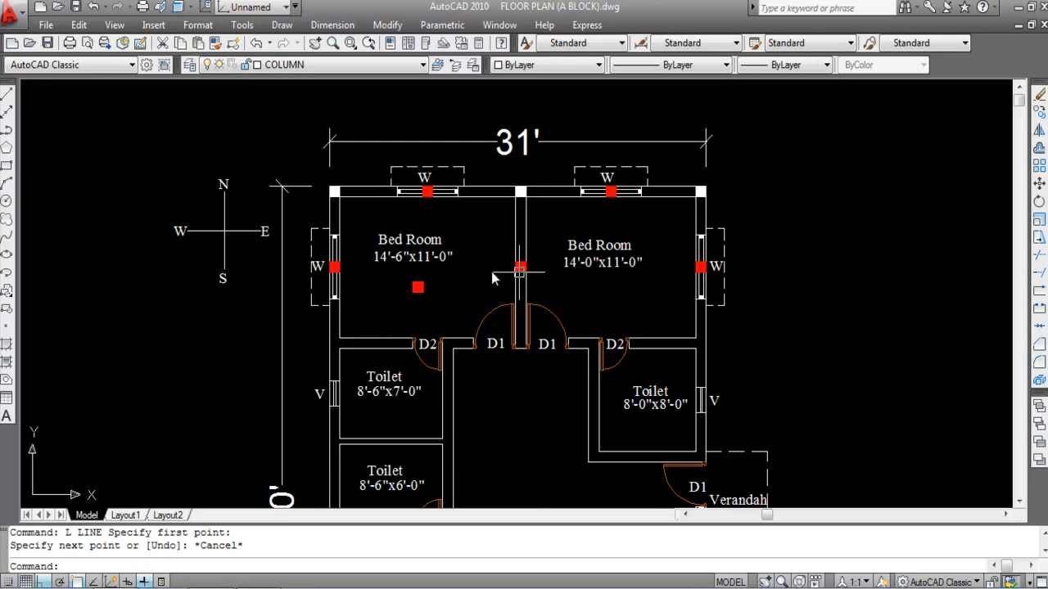
scroll(421, 287, "up", 2)
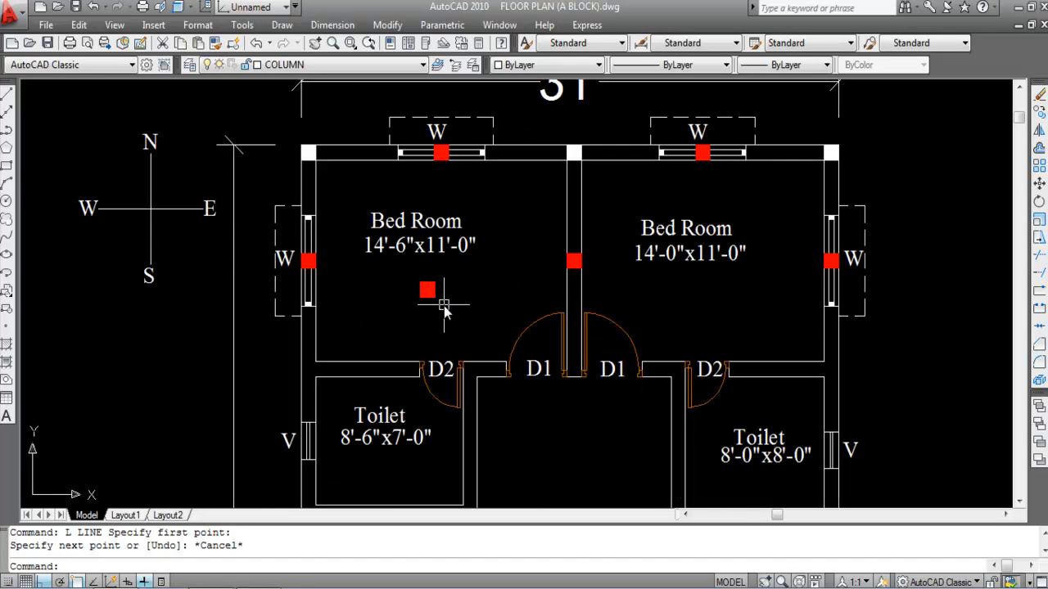
left_click(457, 315)
left_click(408, 275)
key("Delete")
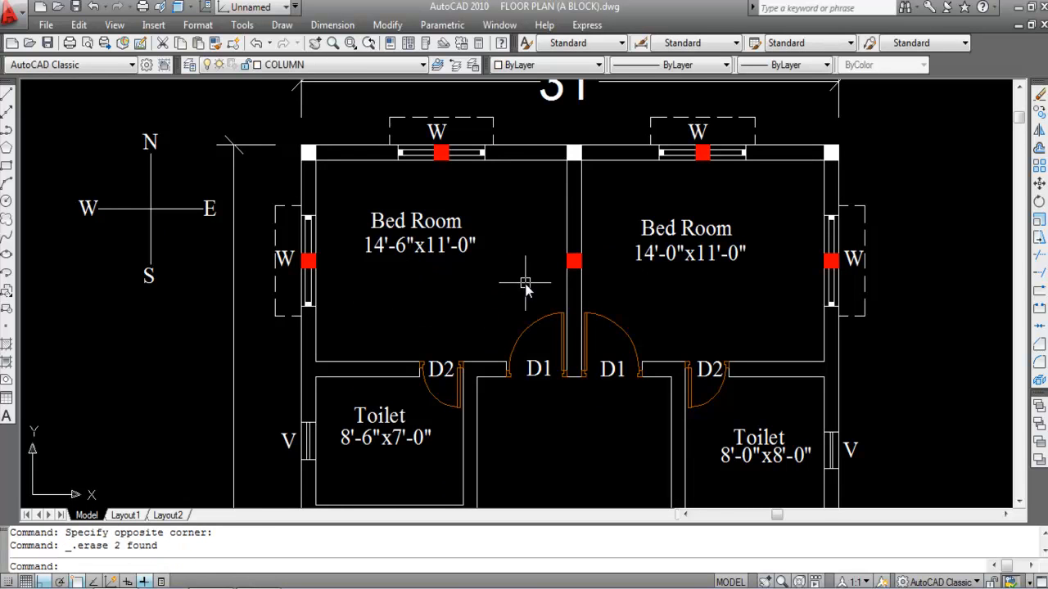
key("ctrl+s")
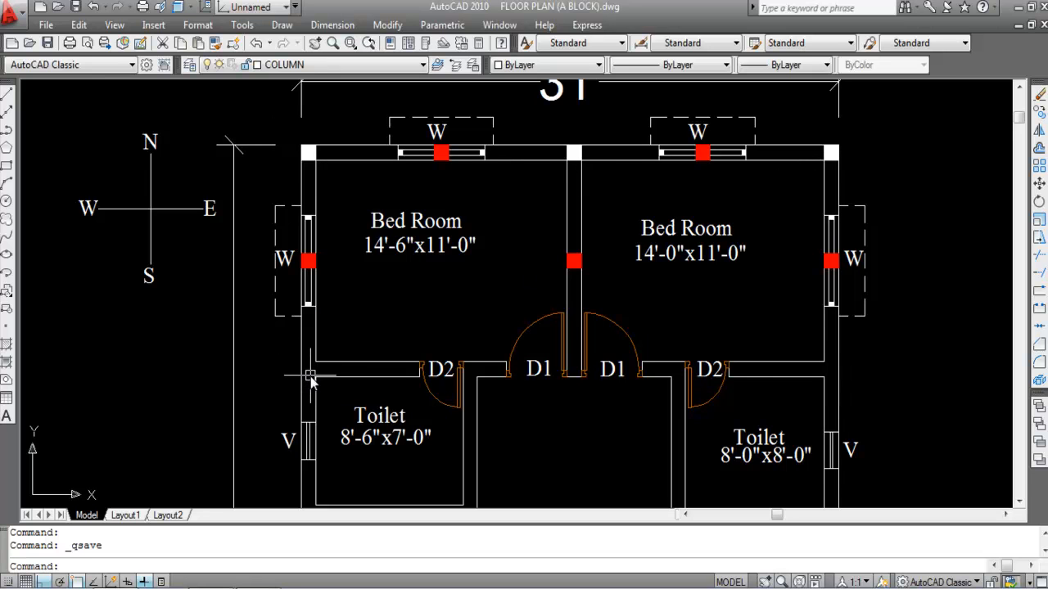
- Paste a column at the west wall's junction with the wall between the 14'-6"x11'-0" bedroom and the toilet
key("ctrl+v")
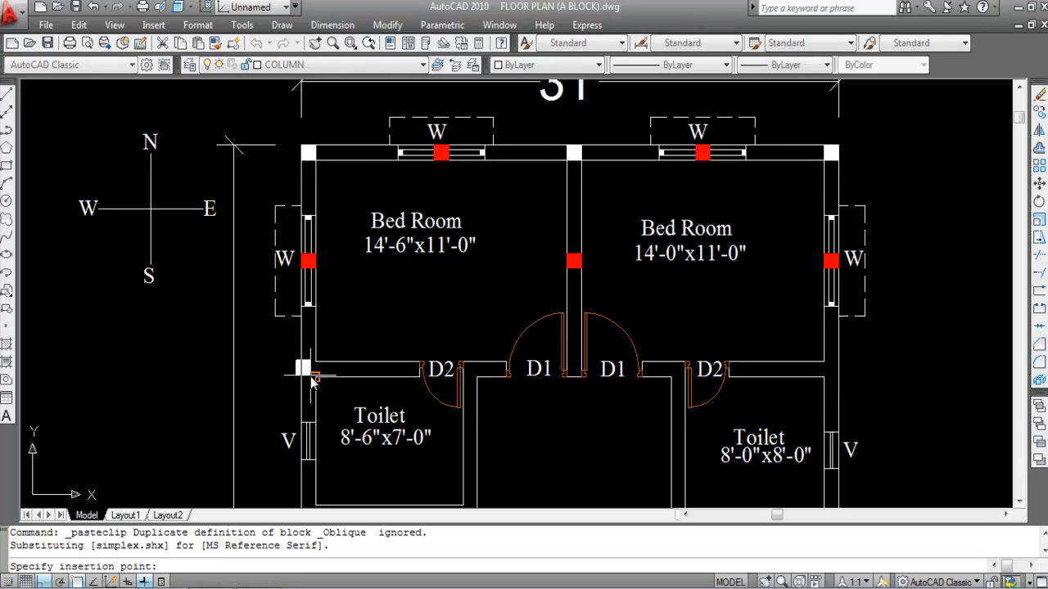
scroll(311, 380, "up", 3)
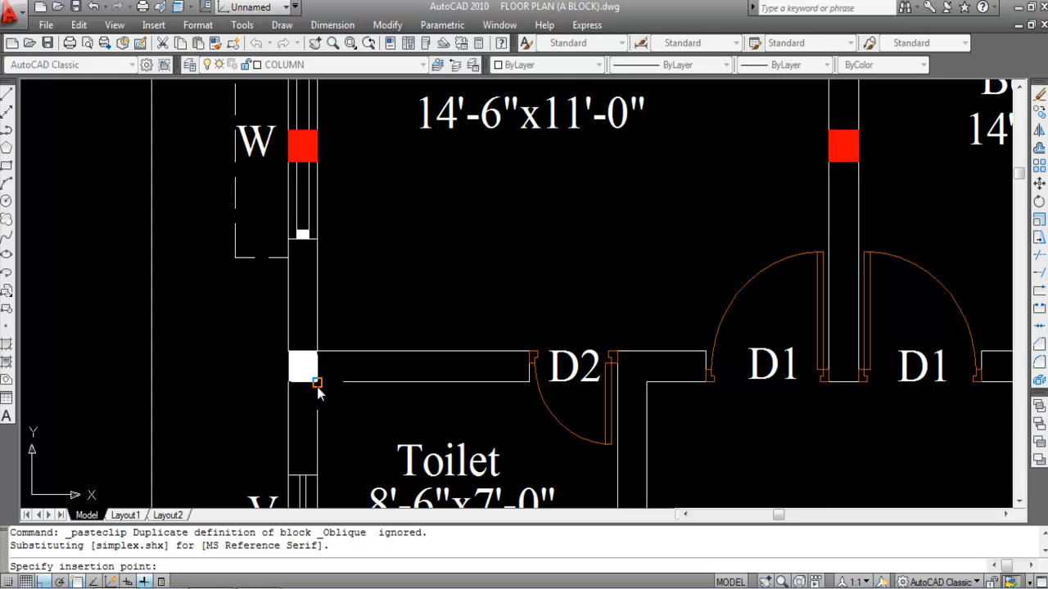
left_click(318, 385)
scroll(150, 342, "down", 2)
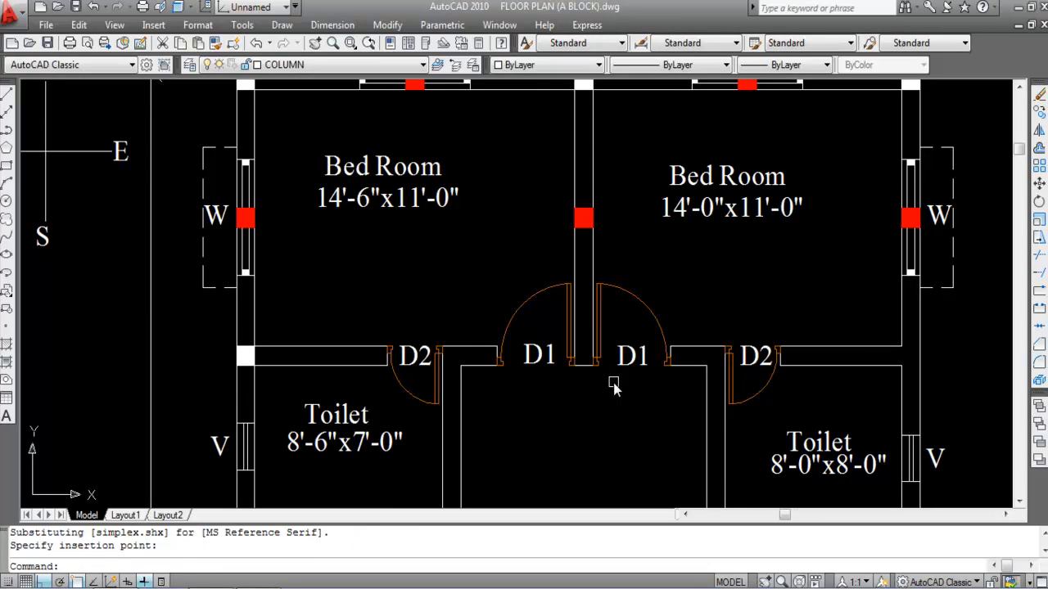
- Paste a column at the south end of the wall between the two bedrooms, between the D1 doors
key("ctrl+v")
scroll(593, 362, "up", 3)
left_click(581, 382)
scroll(357, 284, "down", 5)
scroll(646, 320, "up", 2)
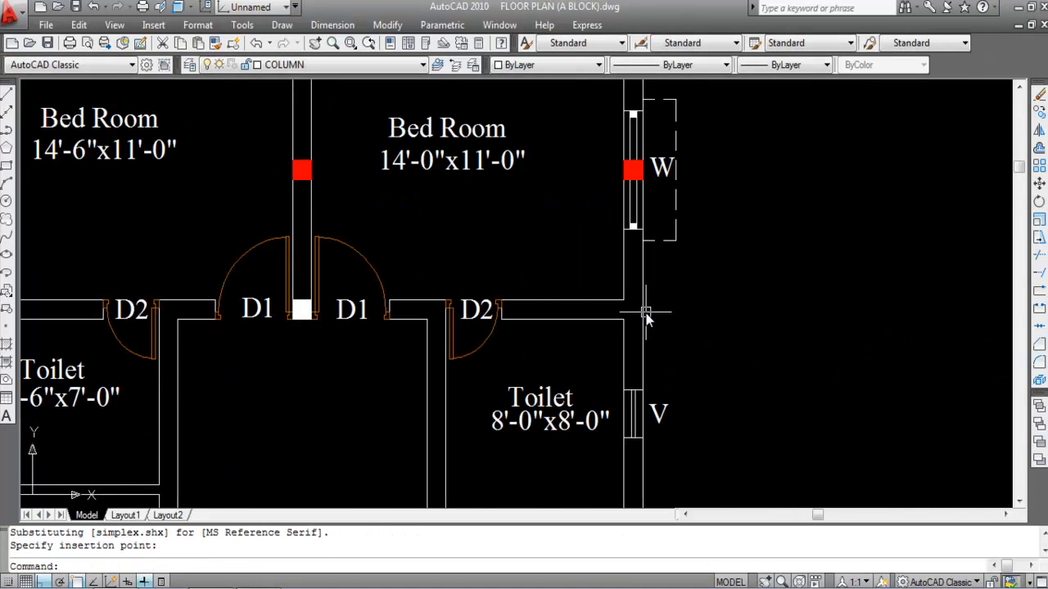
- Paste a column near the east wall and move it by its lower-left corner onto the wall junction above the 8'-0"x8'-0" toilet
key("ctrl+v")
scroll(646, 326, "up", 5)
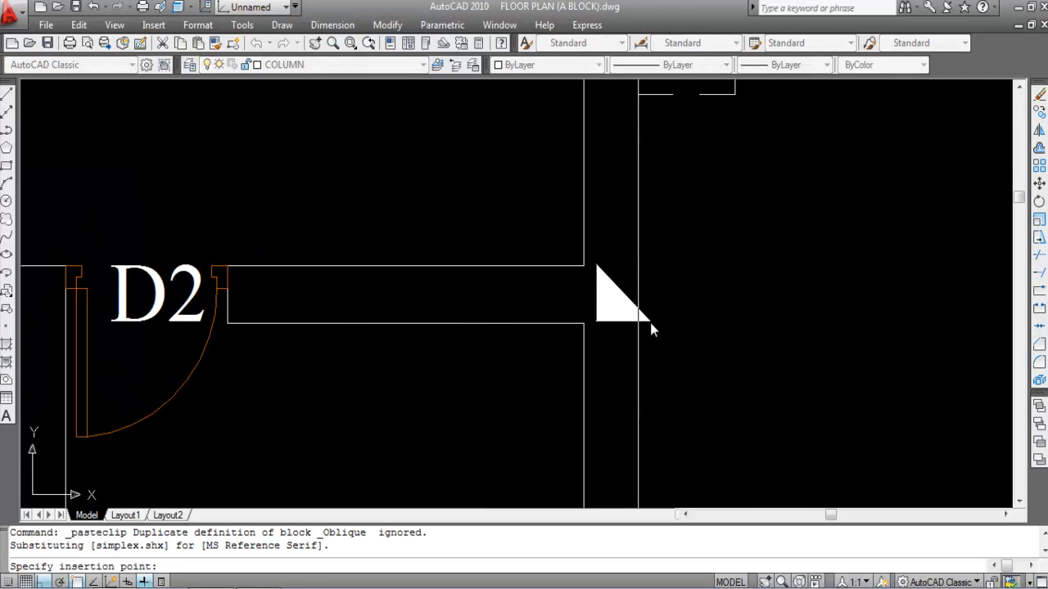
scroll(656, 331, "down", 2)
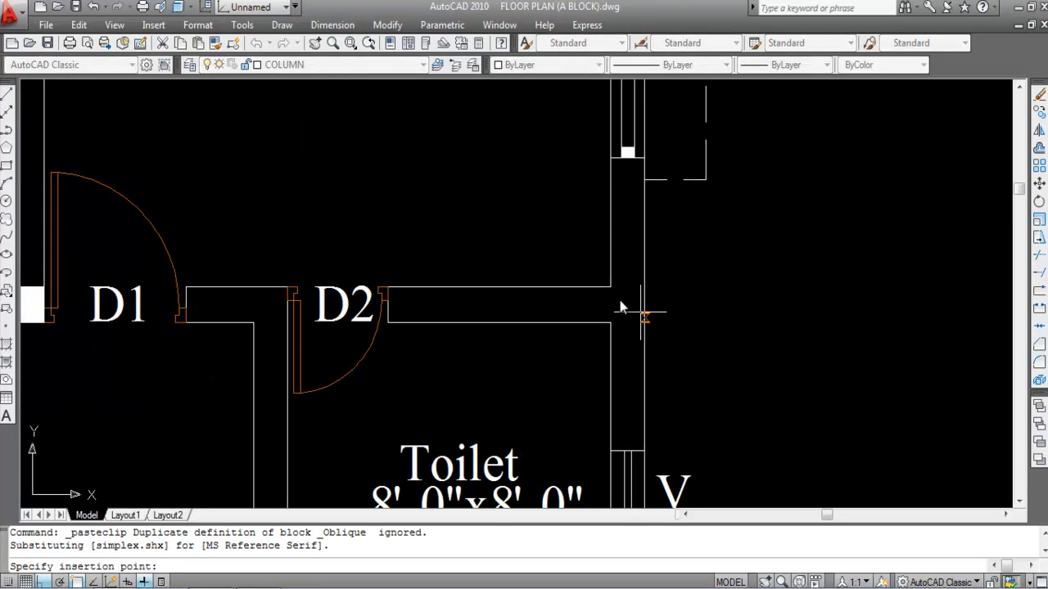
left_click(581, 263)
left_click(584, 268)
left_click(532, 227)
type("m")
key("Return")
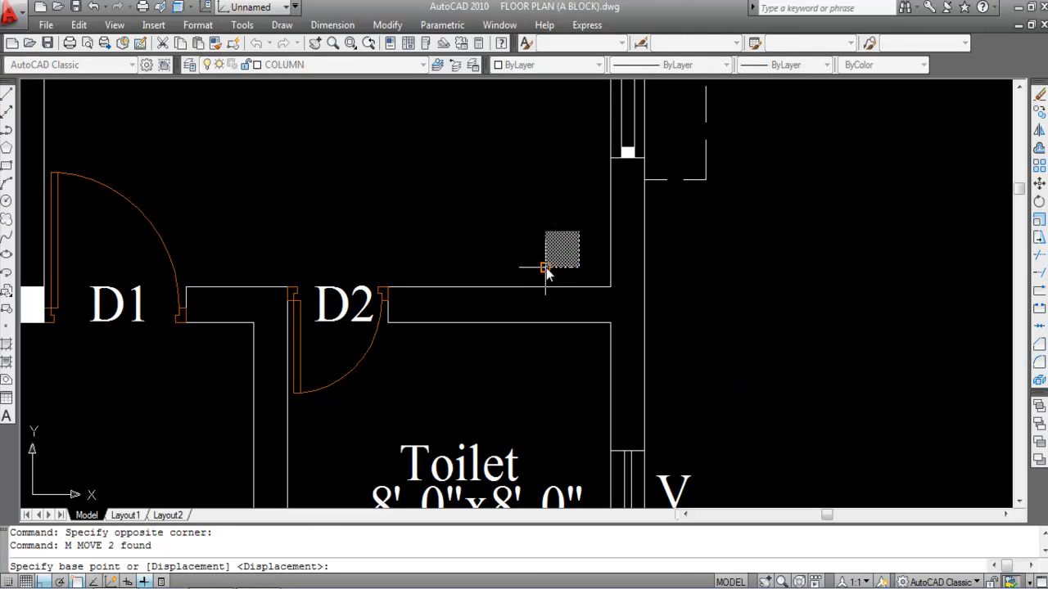
left_click(545, 265)
left_click(611, 325)
scroll(616, 285, "down", 3)
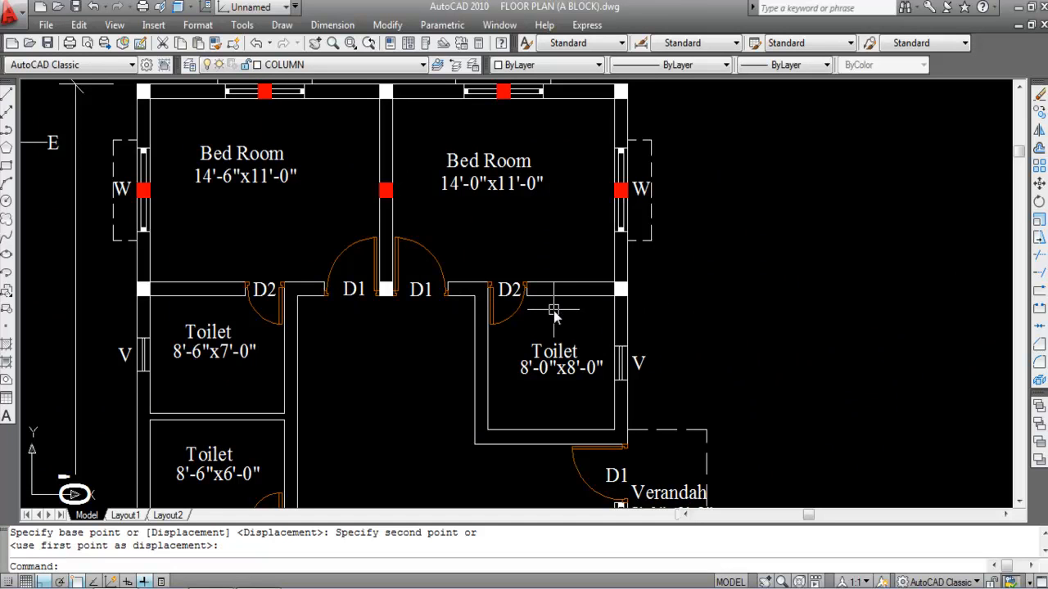
- Copy the stub column from the wall between the bedrooms to a free spot inside the 14'-6"x11'-0" bedroom, above the toilet wall
scroll(547, 273, "down", 2)
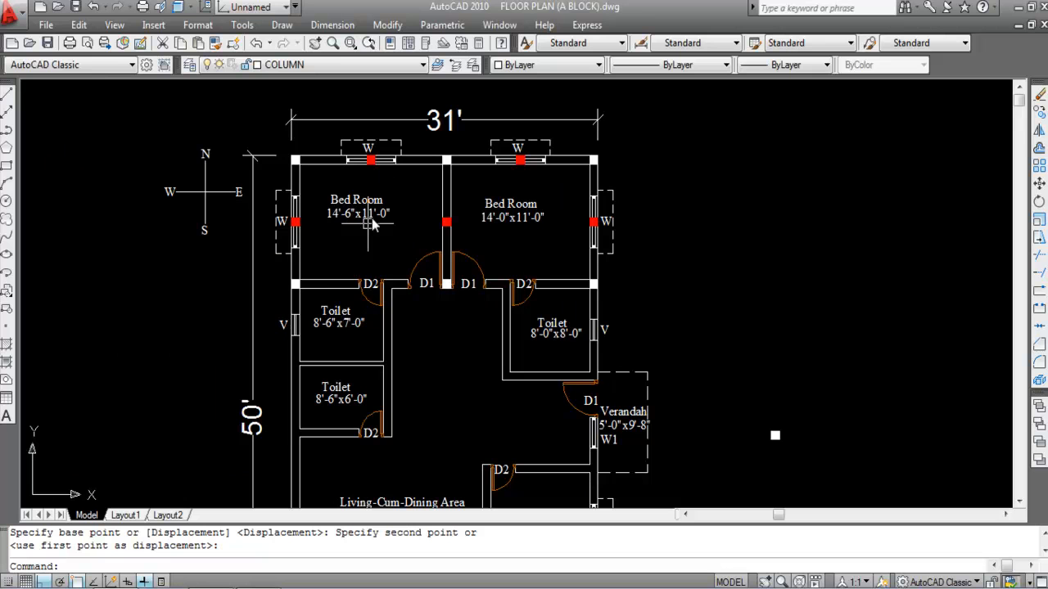
scroll(333, 285, "up", 1)
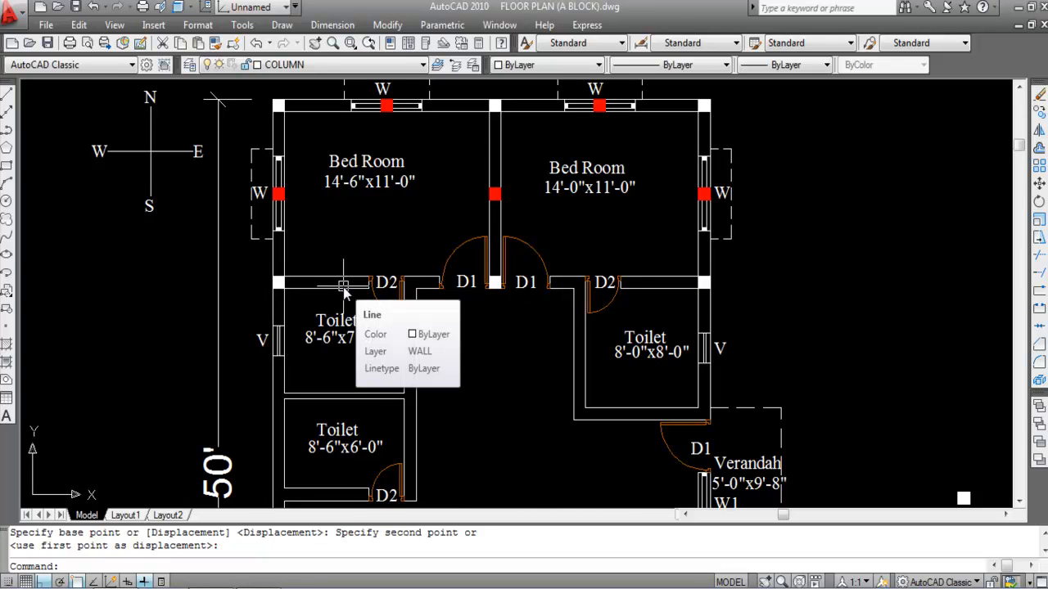
left_click(473, 188)
left_click(547, 216)
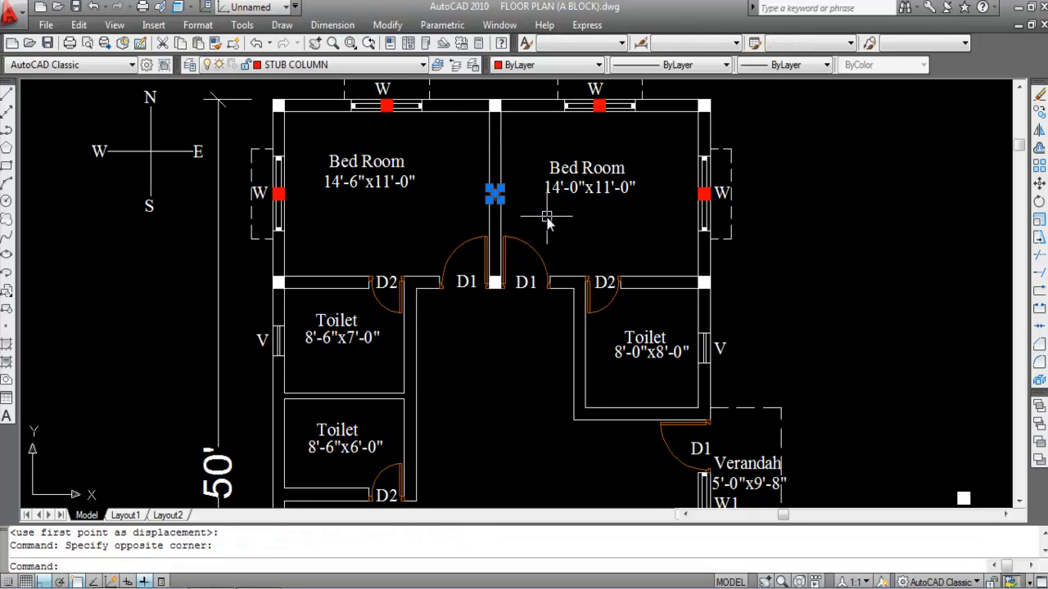
type("CO")
key("Return")
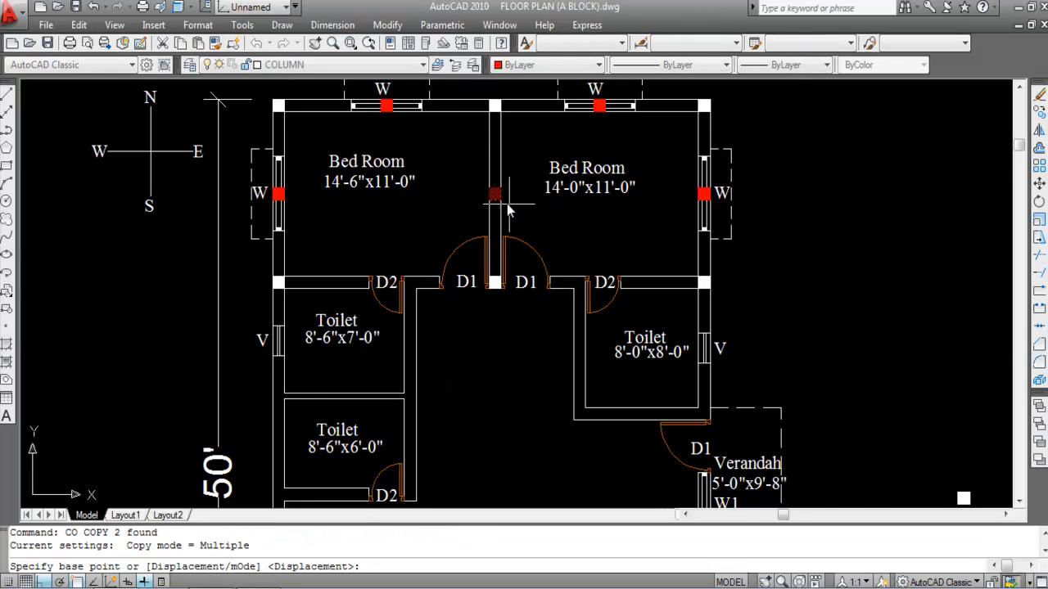
scroll(504, 215, "up", 3)
left_click(486, 199)
scroll(350, 227, "down", 4)
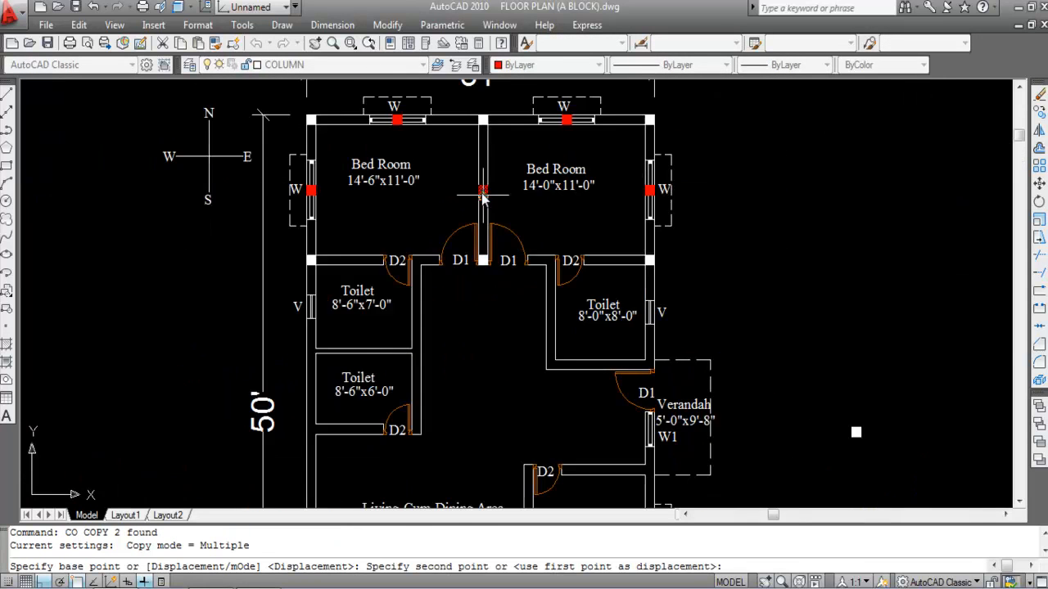
key("F8")
scroll(326, 256, "up", 2)
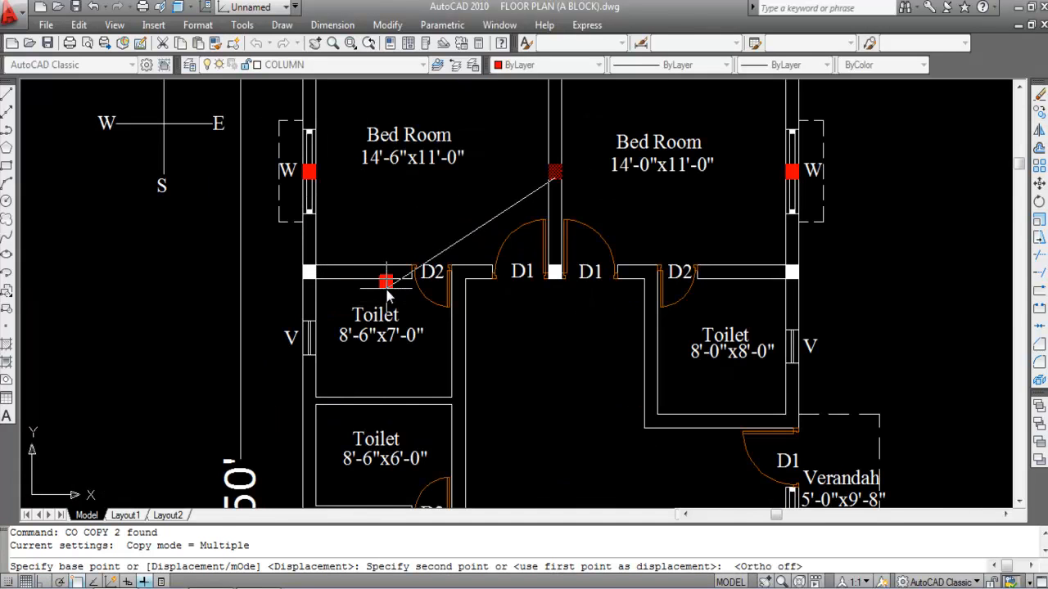
left_click(399, 226)
key("Escape")
- Draw a temporary horizontal line from the west junction column's lower-right corner east across the D2 opening into the toilet's east wall
scroll(415, 278, "up", 3)
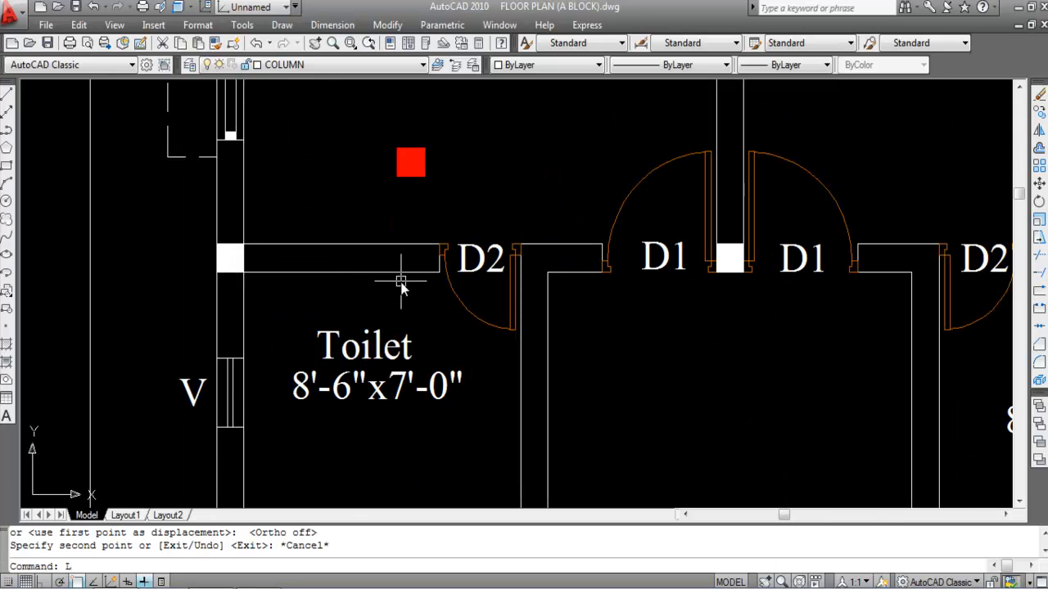
type("L")
key("Return")
left_click(243, 273)
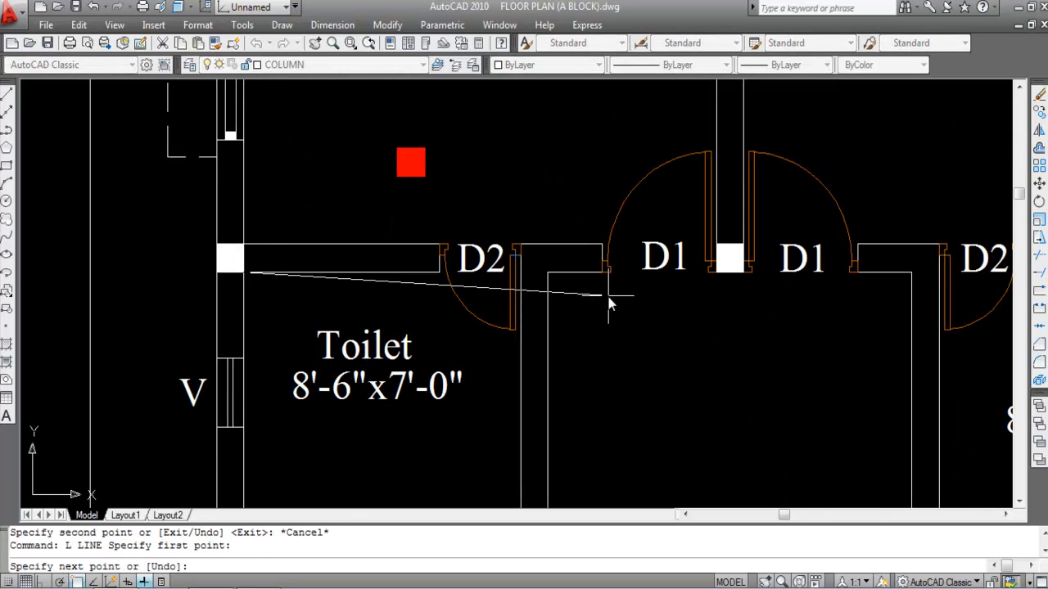
key("F8")
scroll(573, 296, "up", 3)
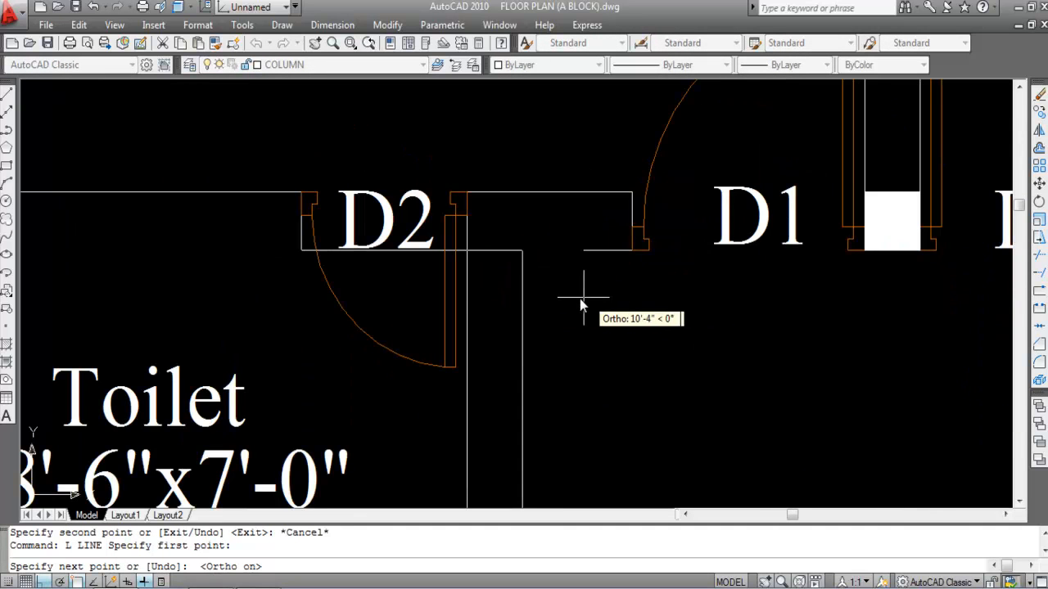
left_click(492, 307)
key("Escape")
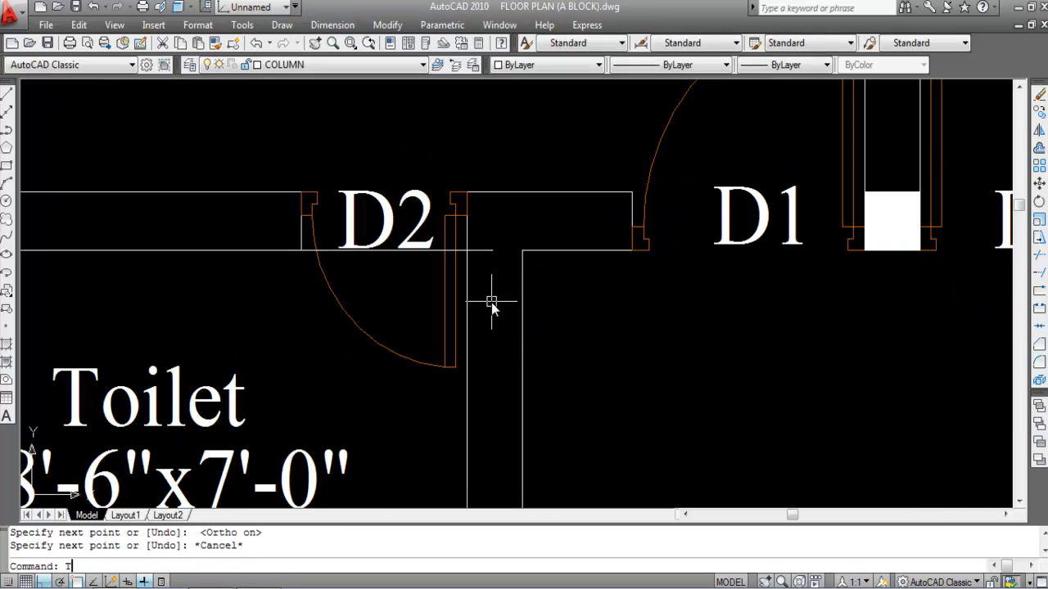
- Trim the temporary line's end that runs into the thickness of the toilet's east wall
type("TR")
key("Return")
key("Return")
left_click(492, 252)
scroll(492, 253, "down", 4)
key("Escape")
- Mark the temporary line's midpoint with a short vertical line down into the 8'-6"x7'-0" toilet
type("L")
key("Return")
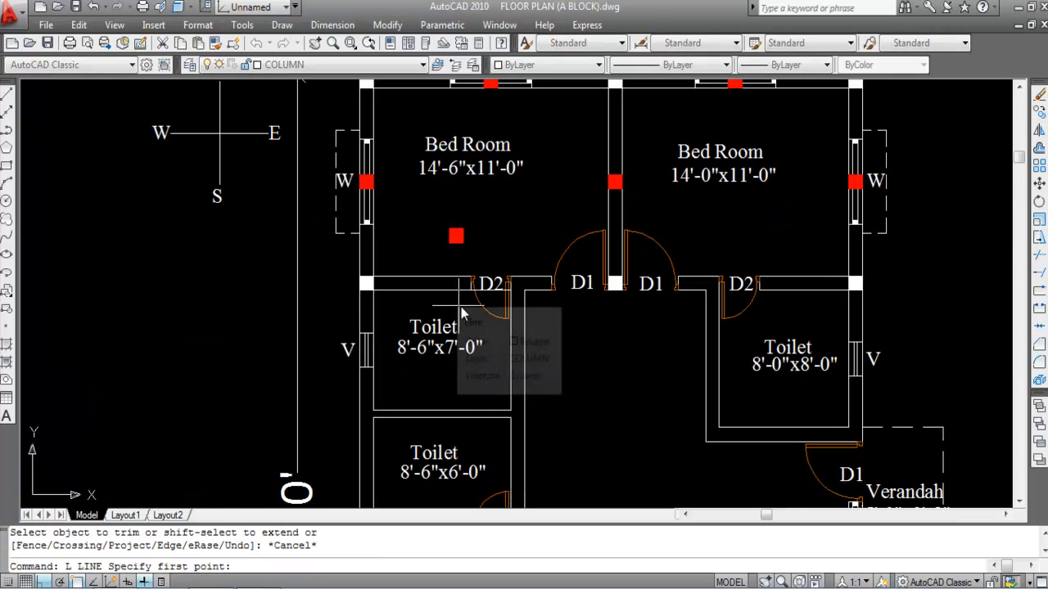
left_click(442, 300)
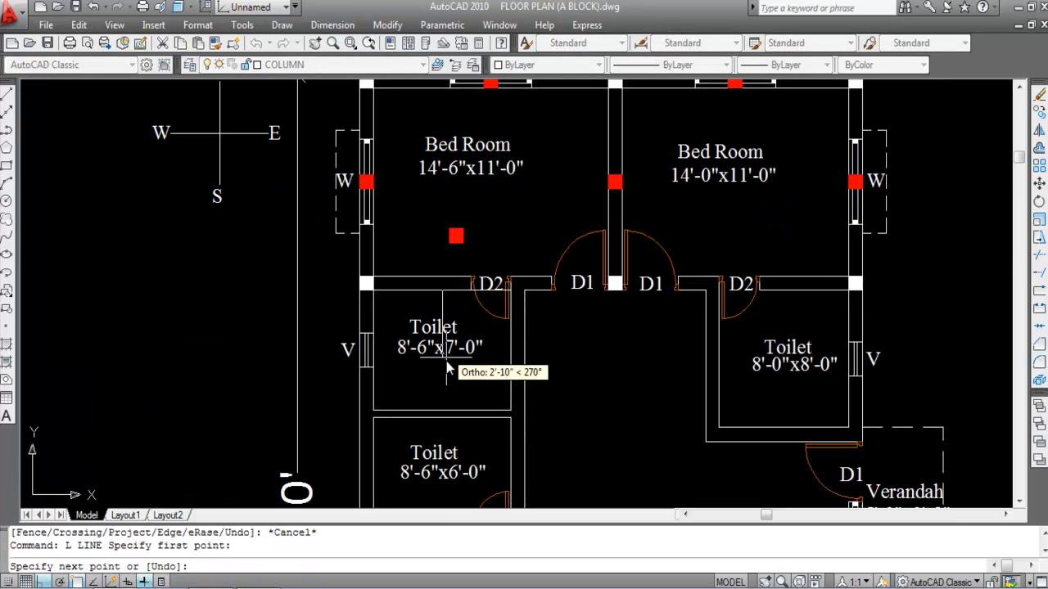
left_click(448, 350)
key("Escape")
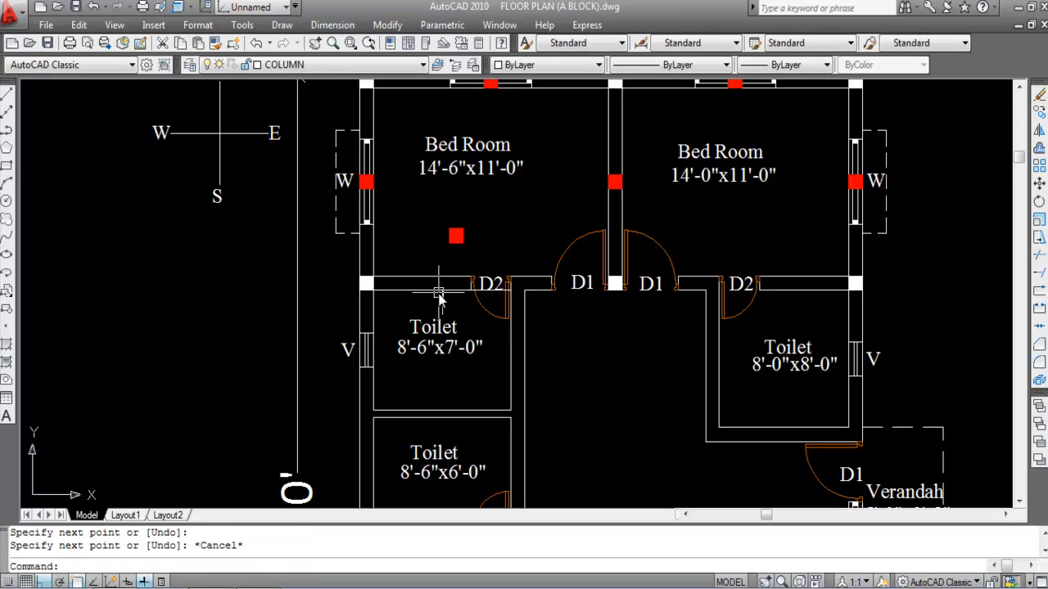
- Move the loose stub column by its bottom midpoint onto the marked midpoint of the toilet's north wall
left_click(478, 254)
left_click(439, 211)
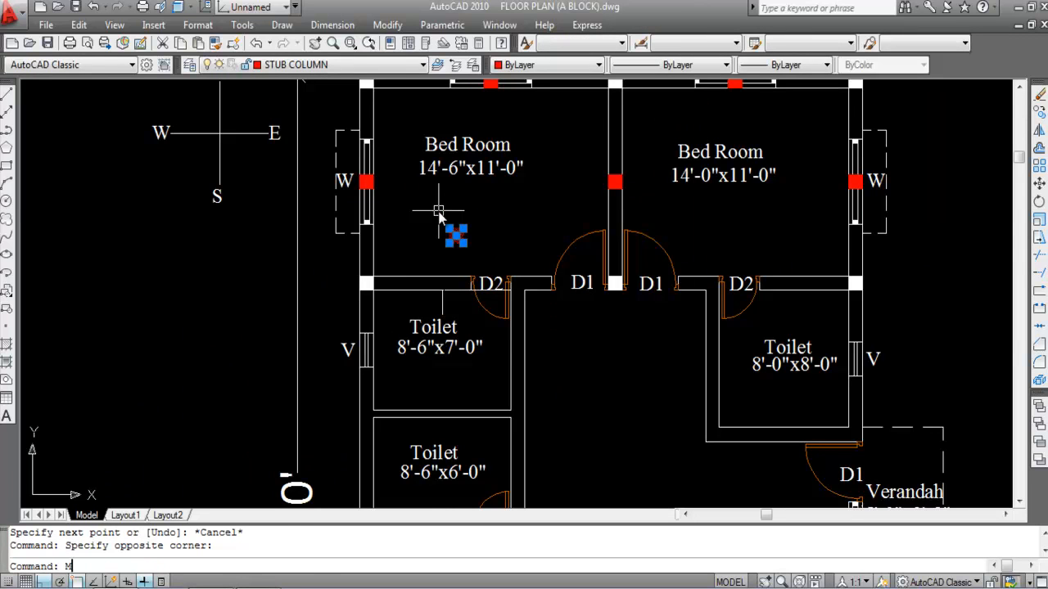
type("M")
key("Return")
left_click(456, 243)
left_click(442, 295)
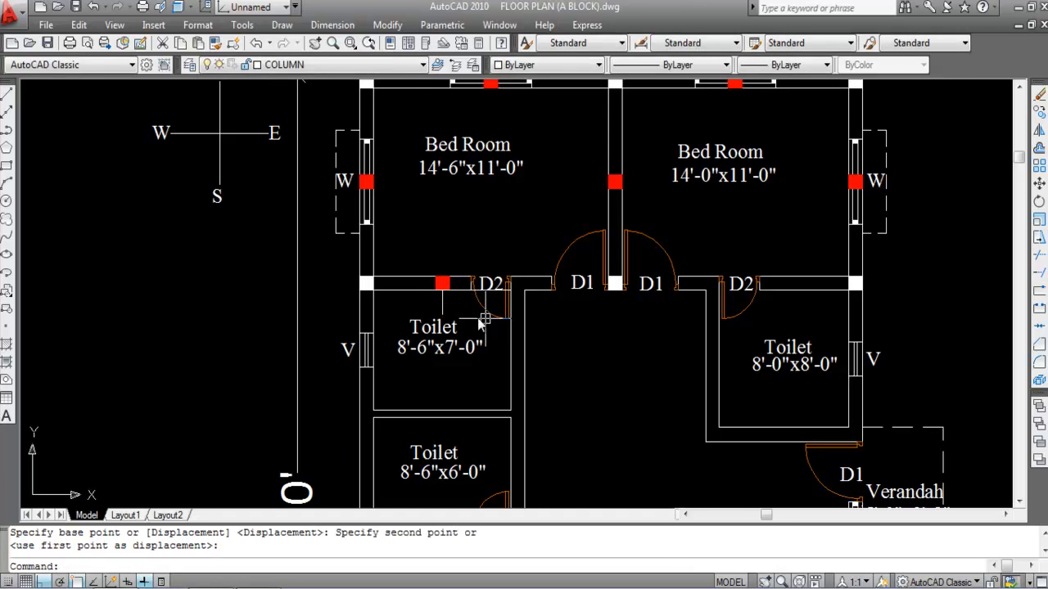
- Erase the two temporary construction lines below the stub column in the toilet's north wall
scroll(455, 300, "up", 3)
left_click(440, 307)
left_click(422, 309)
key("Delete")
scroll(430, 303, "down", 4)
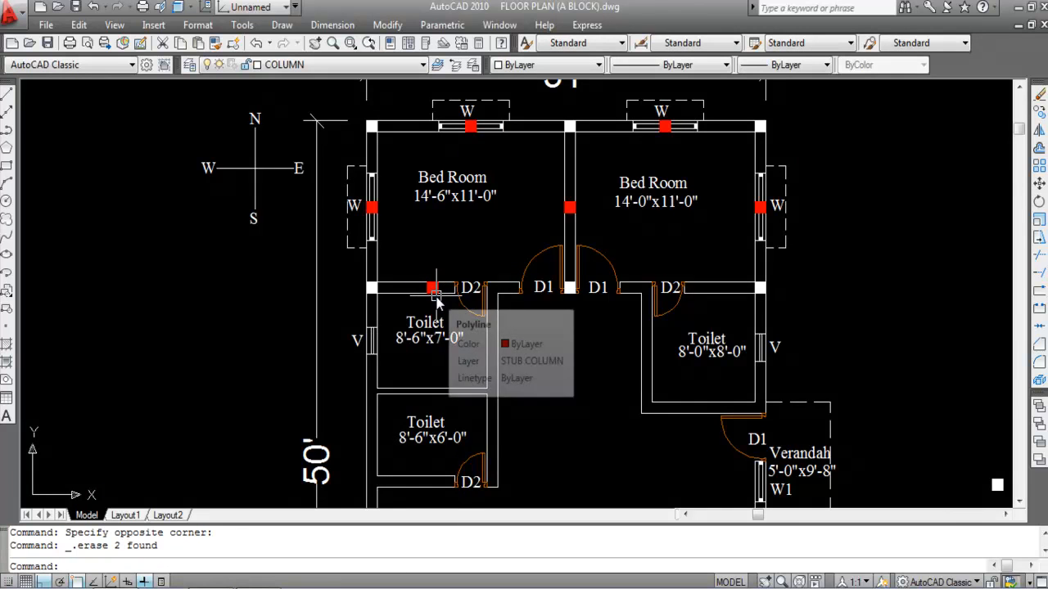
- Copy the toilet's north-wall stub column by its lower-right corner to the west wall where the wall between the two toilets meets it
scroll(434, 305, "down", 1)
scroll(415, 348, "up", 2)
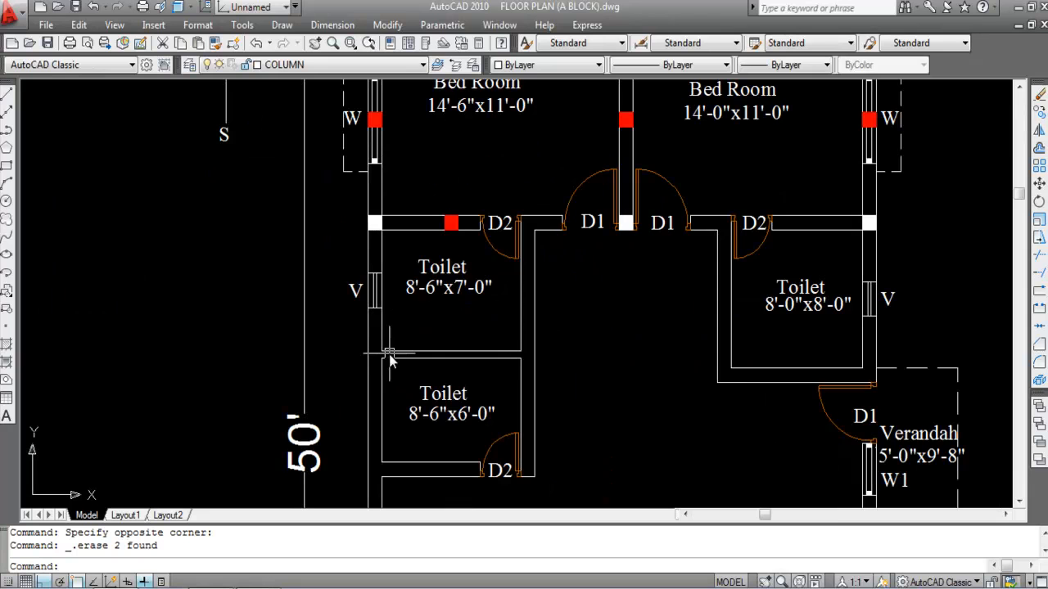
left_click(434, 200)
left_click(462, 240)
type("CO")
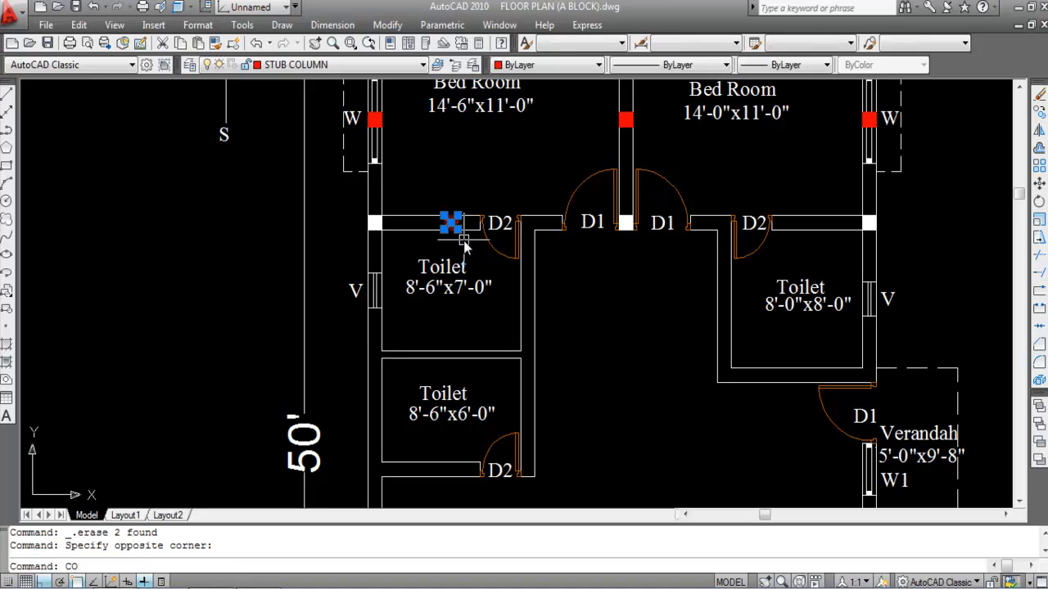
key("Return")
scroll(460, 241, "up", 2)
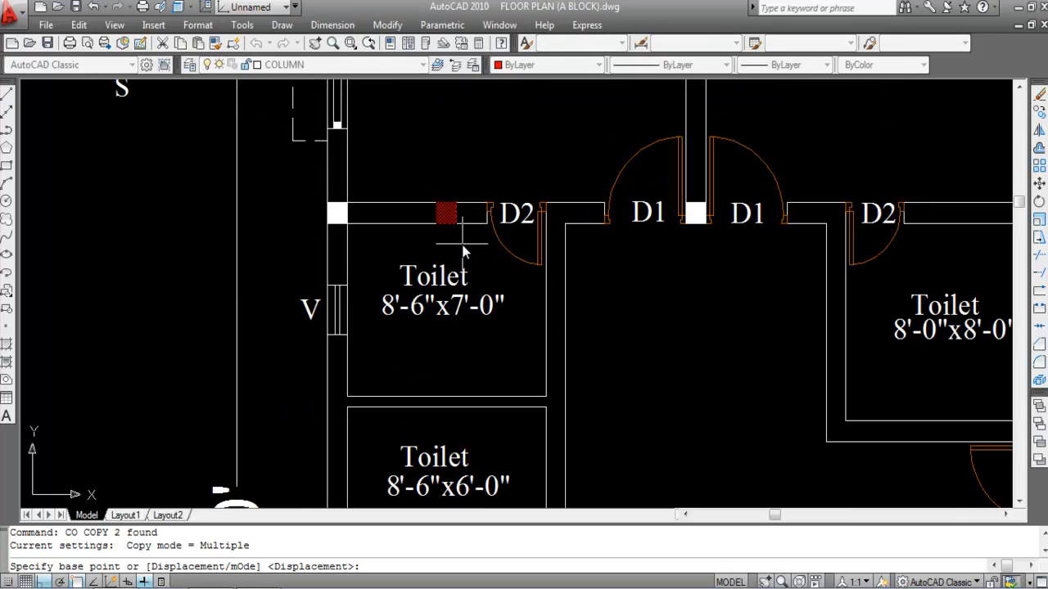
left_click(453, 228)
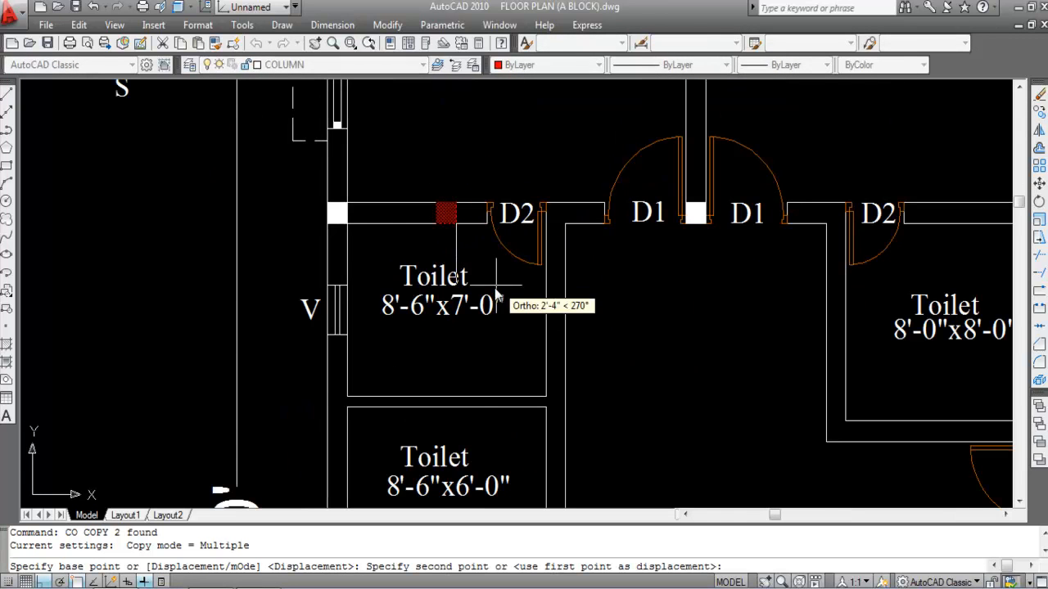
scroll(452, 229, "down", 4)
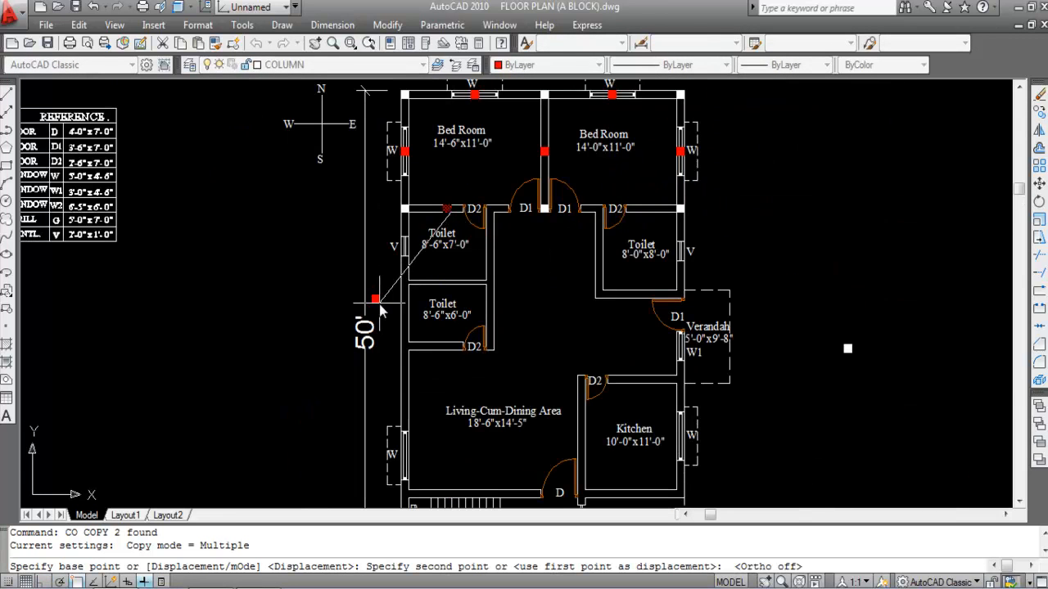
scroll(393, 286, "up", 2)
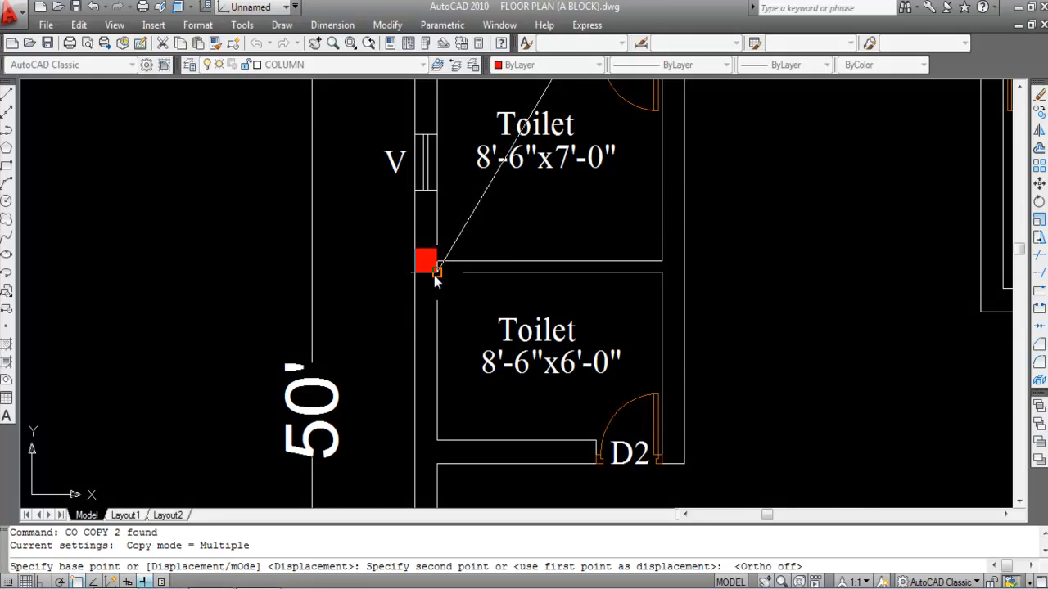
left_click(433, 275)
scroll(388, 234, "down", 2)
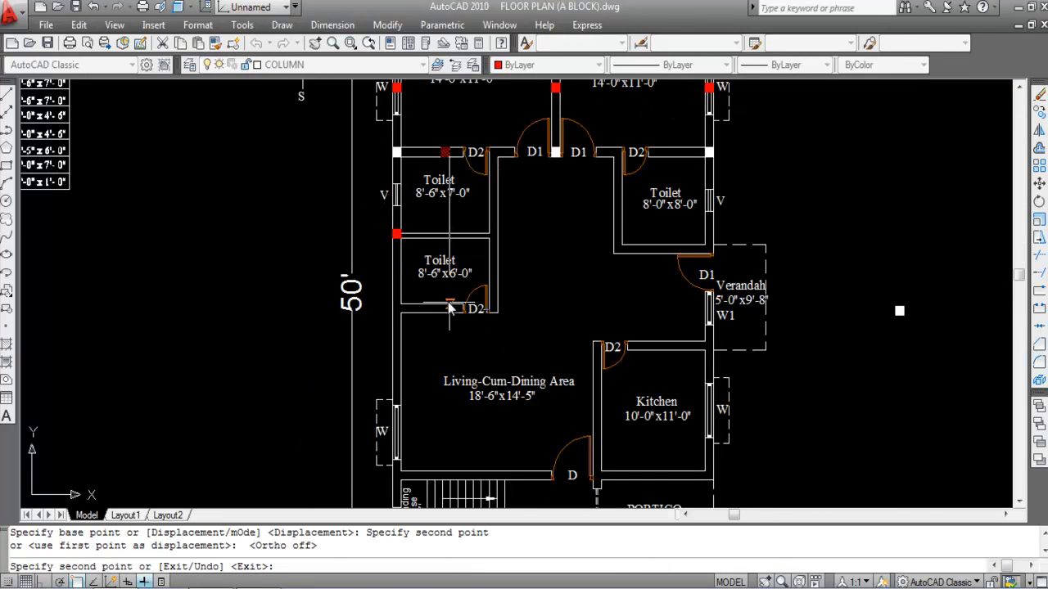
key("Escape")
- Copy the stub column in the 8'-6"x7'-0" toilet's north wall straight down to the south wall of the 8'-6"x6'-0" toilet
scroll(442, 307, "up", 2)
scroll(468, 322, "down", 2)
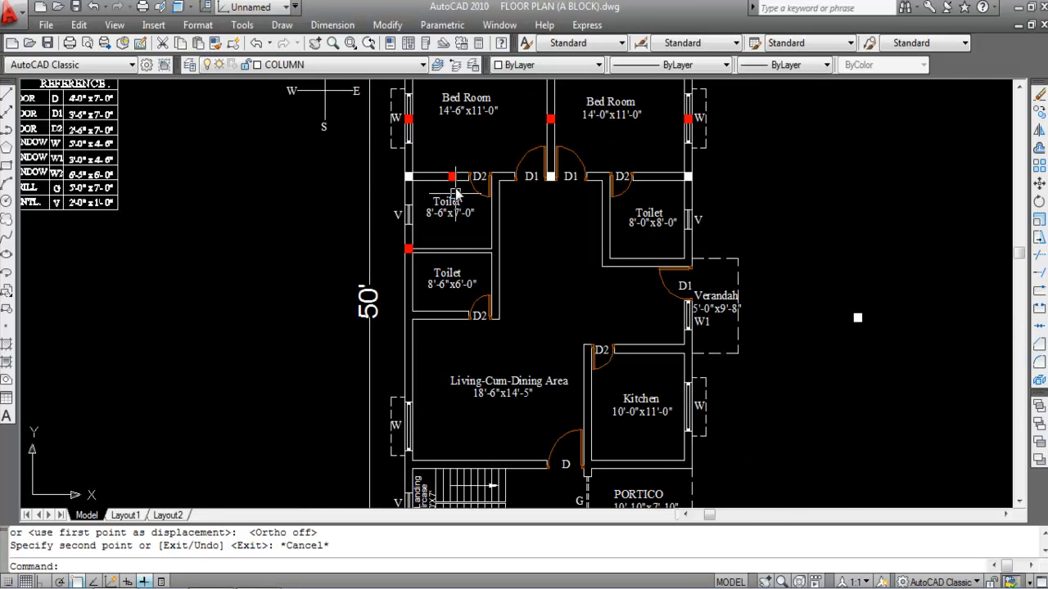
scroll(451, 183, "up", 2)
left_click(428, 148)
left_click(468, 204)
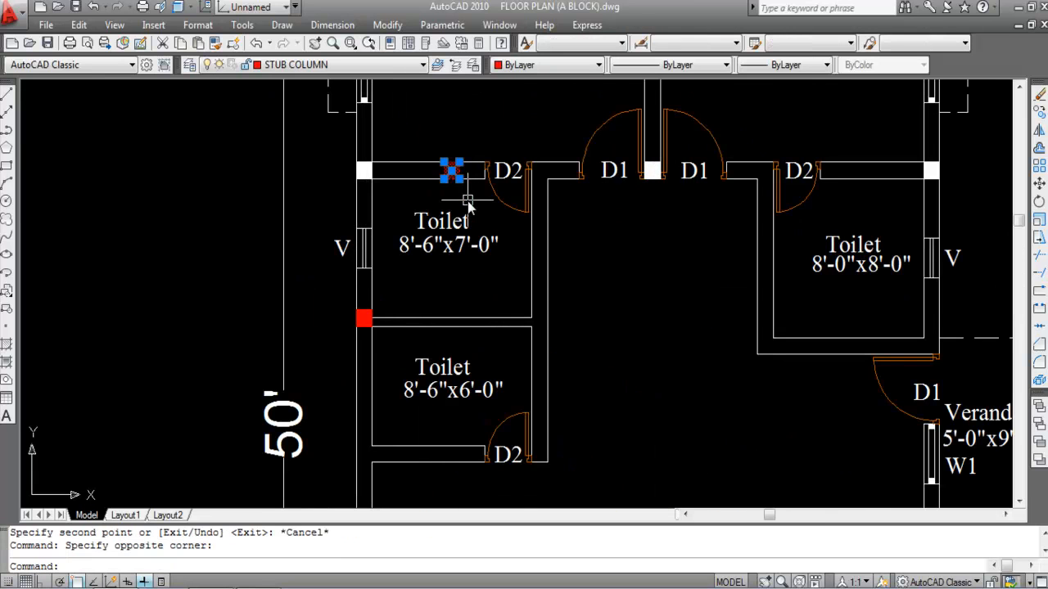
type("CO")
key("Return")
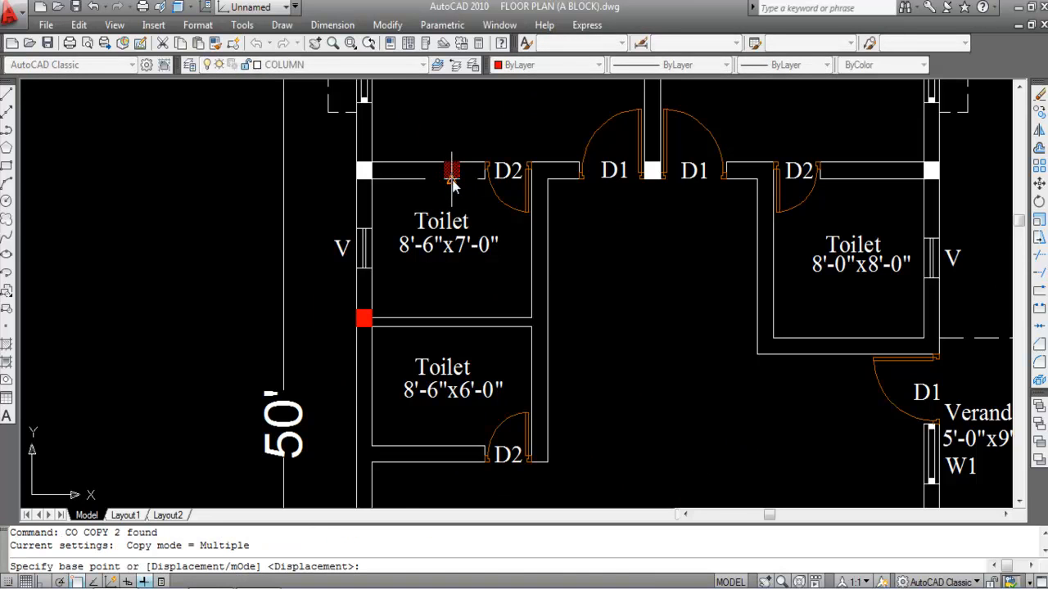
left_click(452, 186)
scroll(458, 289, "down", 1)
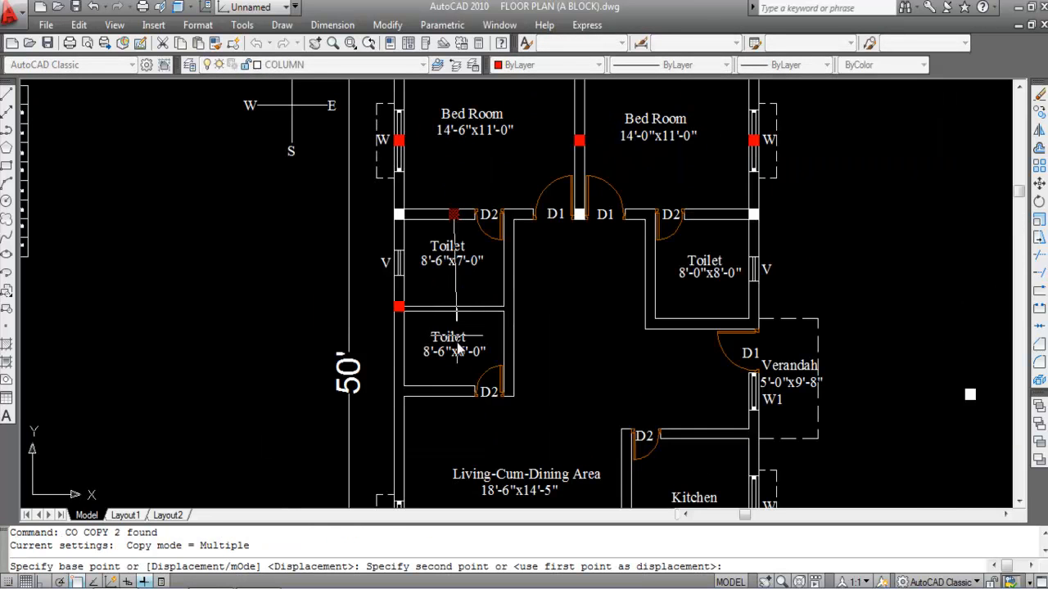
key("F8")
scroll(461, 383, "up", 3)
left_click(463, 404)
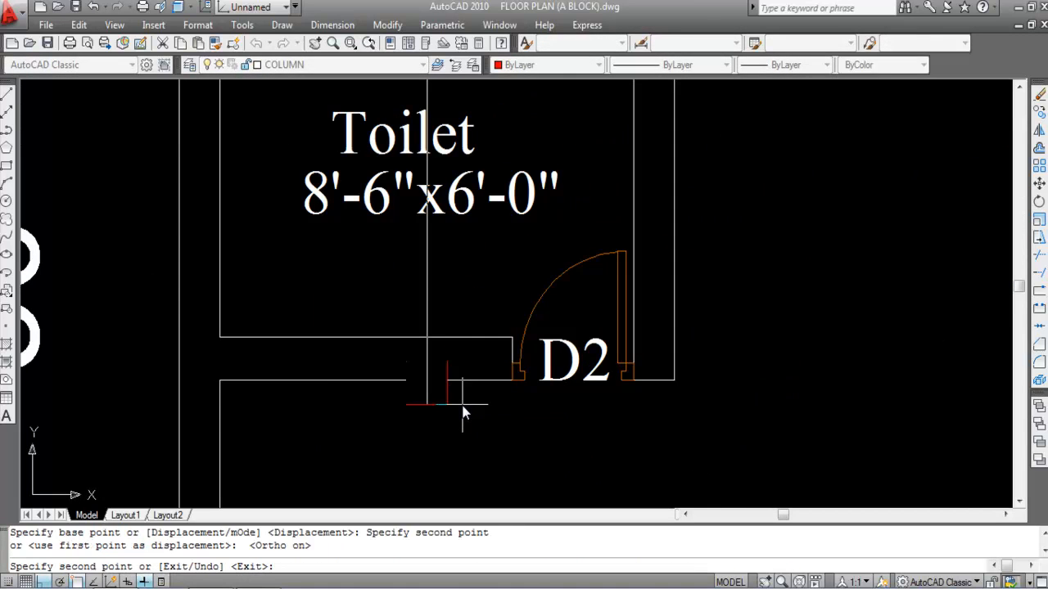
- Move the copied stub column up by its lower-right corner to sit flush within the south wall of the 8'-6"x6'-0" toilet
key("Escape")
left_click(400, 351)
left_click(471, 434)
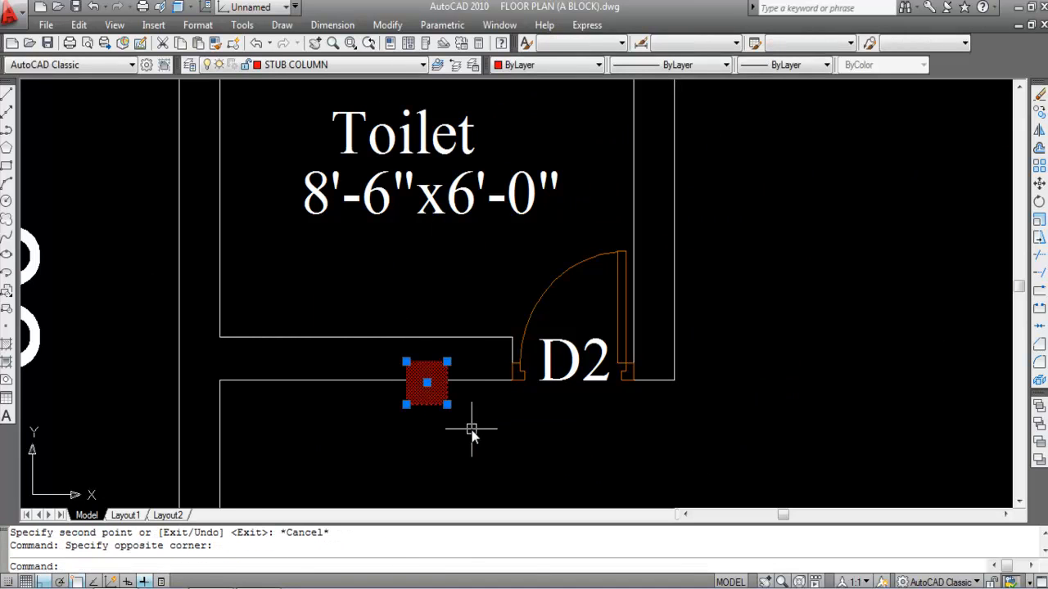
type("m")
key("Return")
left_click(446, 404)
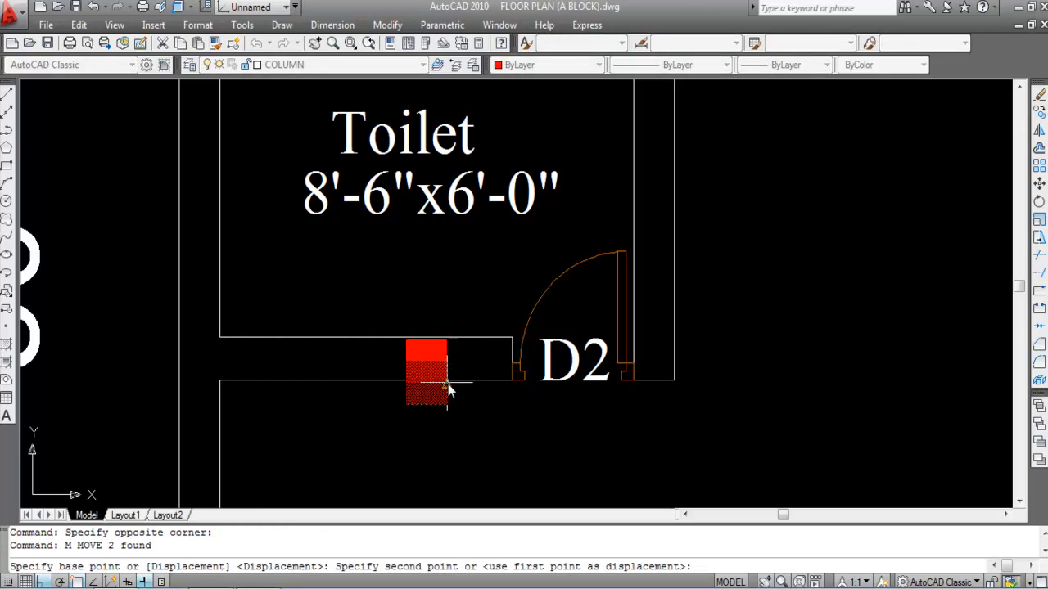
scroll(447, 385, "up", 3)
left_click(447, 391)
scroll(402, 395, "down", 10)
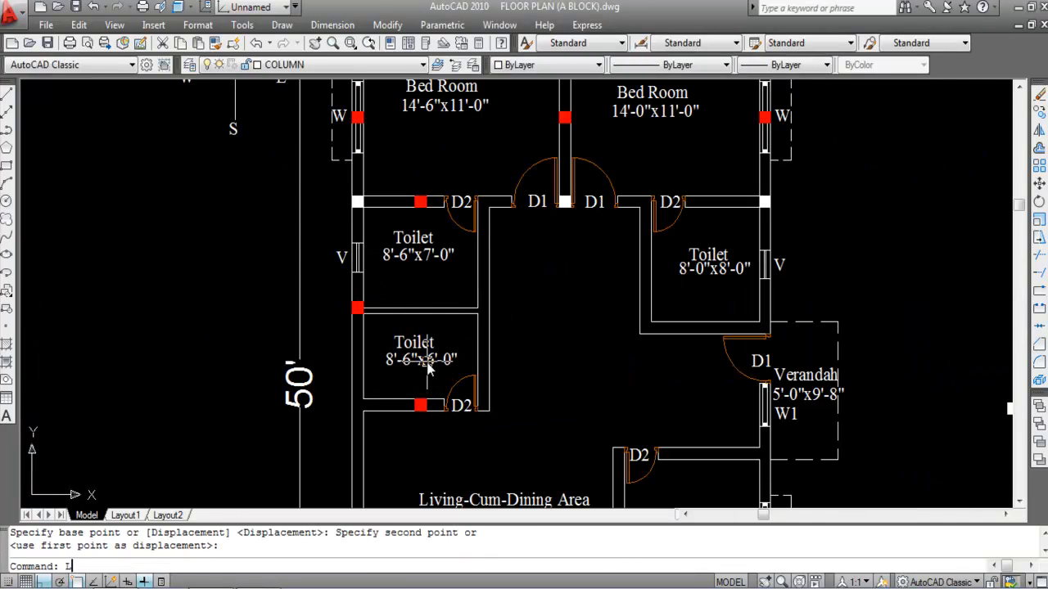
type("l")
key("Return")
left_click(420, 206)
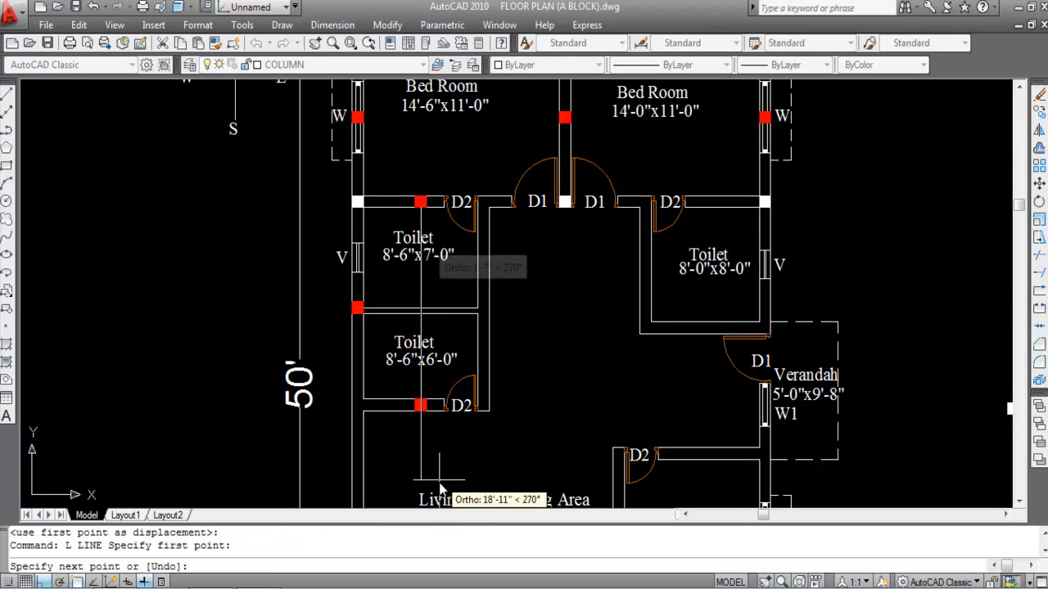
scroll(426, 459, "up", 4)
scroll(437, 463, "down", 6)
scroll(436, 463, "up", 5)
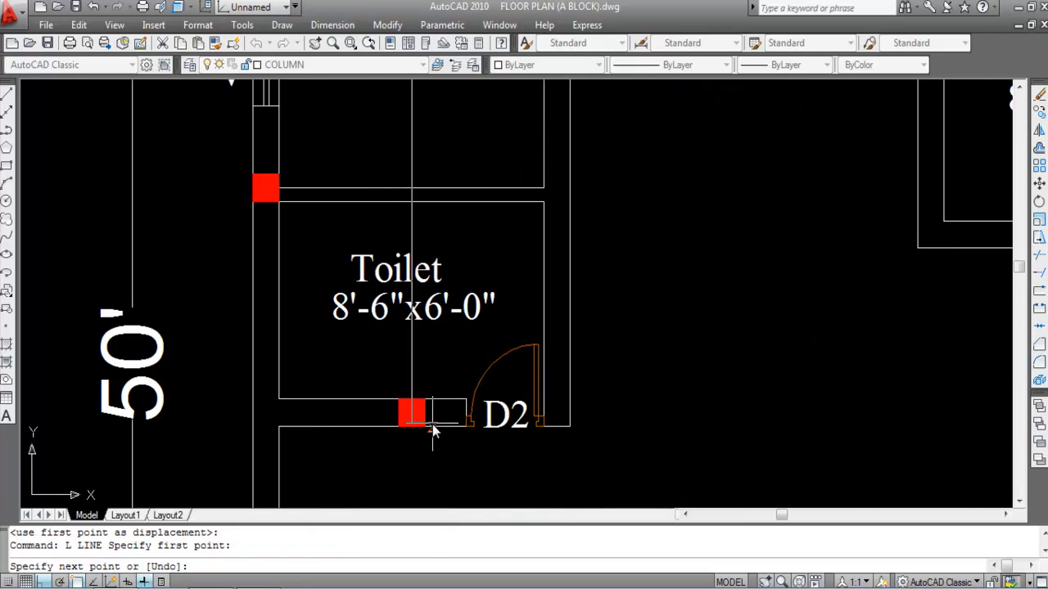
scroll(429, 473, "down", 3)
key("Escape")
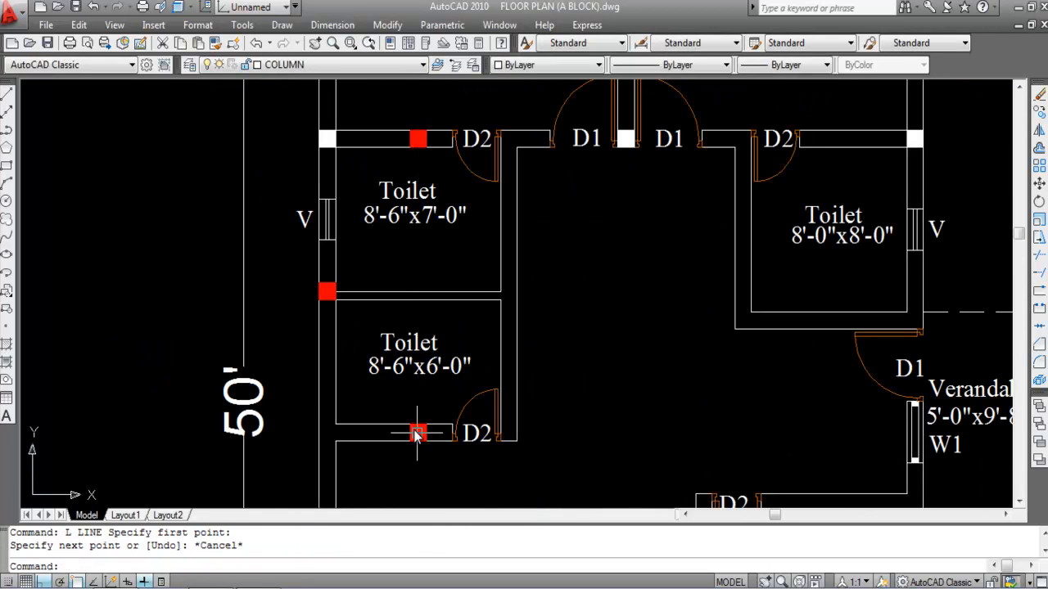
scroll(421, 372, "down", 3)
right_click(429, 378)
key("Escape")
scroll(388, 372, "down", 2)
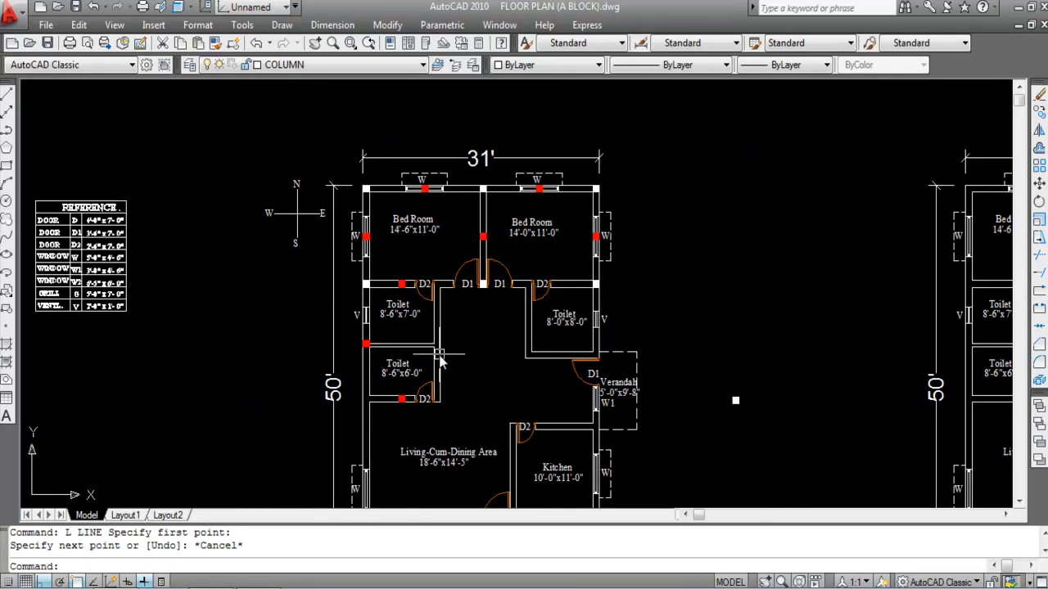
- Paste a column where the south wall of the 8'-6"x6'-0" toilet meets the west exterior wall
scroll(390, 332, "up", 2)
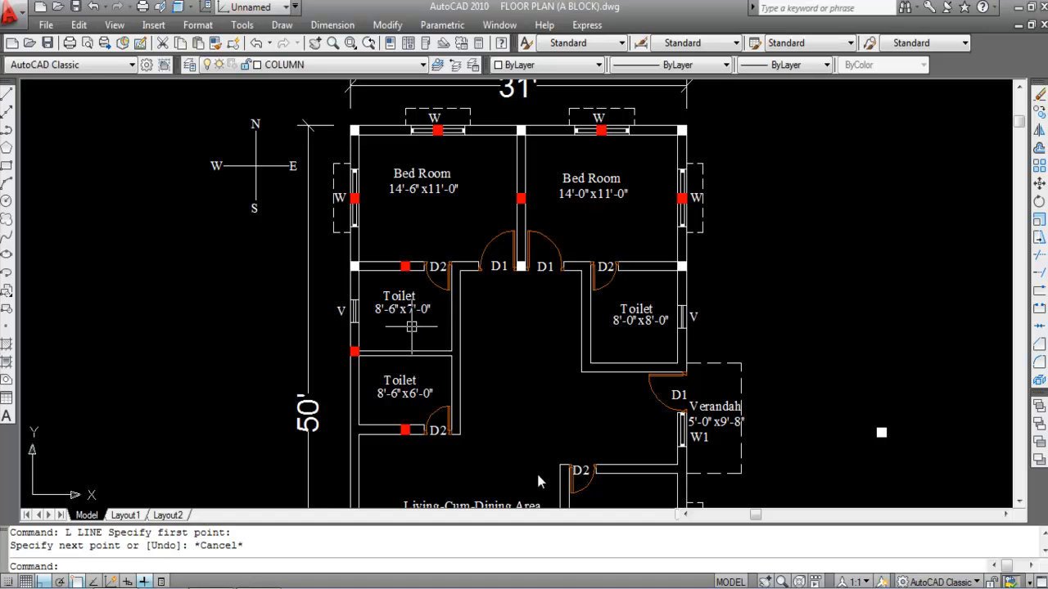
scroll(366, 425, "up", 2)
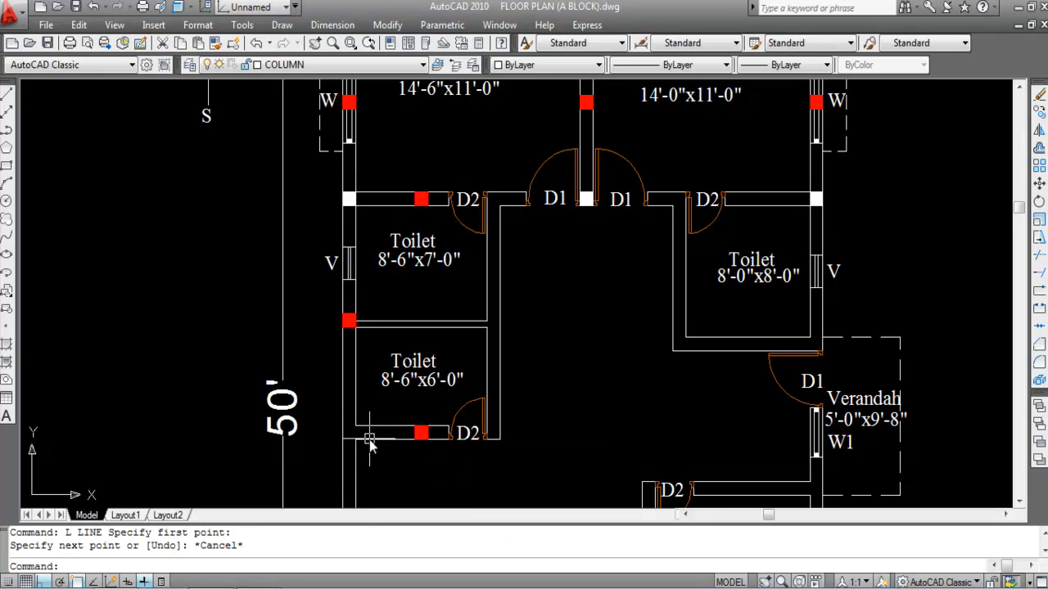
key("ctrl+v")
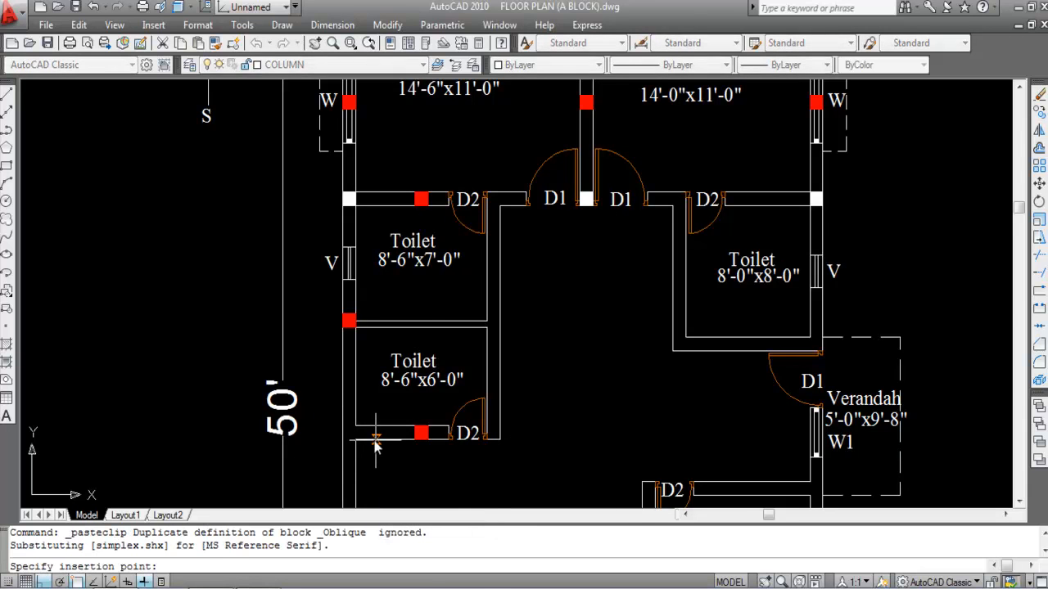
scroll(344, 446, "up", 4)
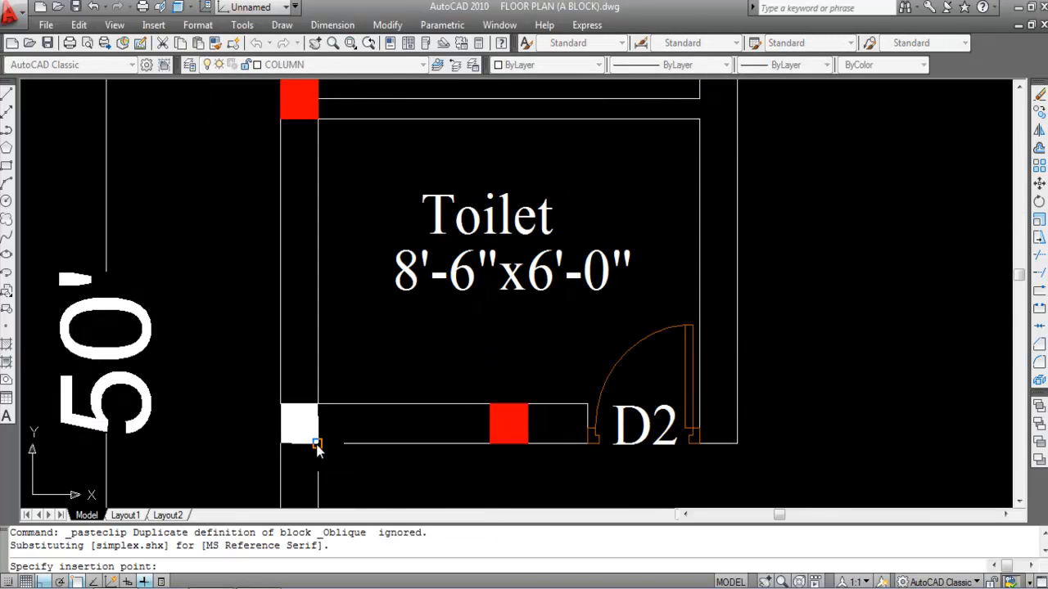
left_click(317, 443)
scroll(234, 361, "down", 3)
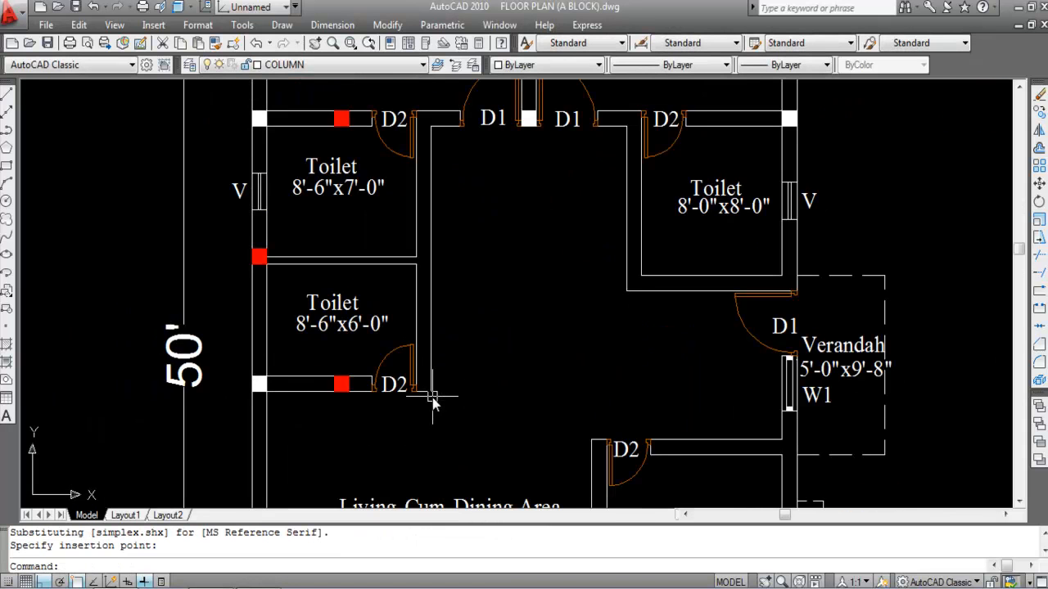
- Paste a column at the south-east wall corner of the 8'-6"x6'-0" toilet, beside door D2
key("ctrl+v")
scroll(432, 398, "up", 4)
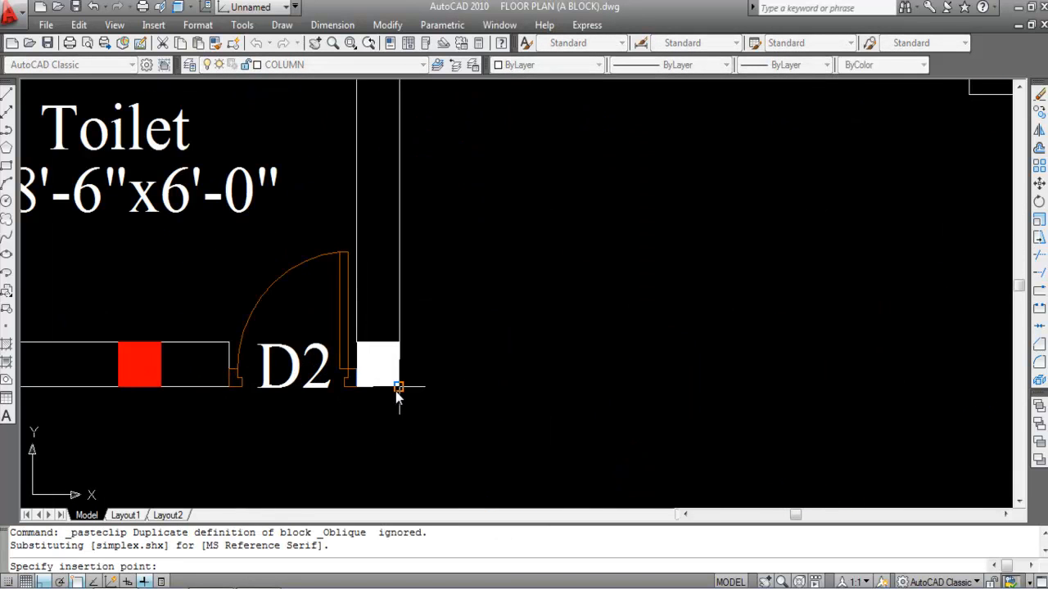
left_click(395, 391)
scroll(454, 380, "down", 5)
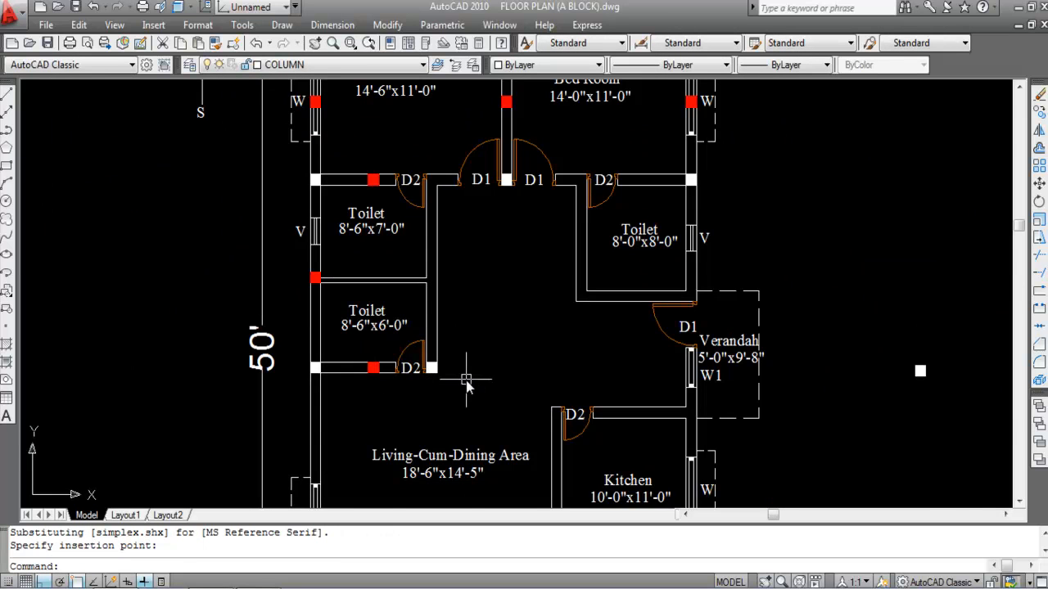
- Paste a column at the south-east wall corner of the 8'-0"x8'-0" toilet, above the verandah door D1
scroll(304, 356, "down", 2)
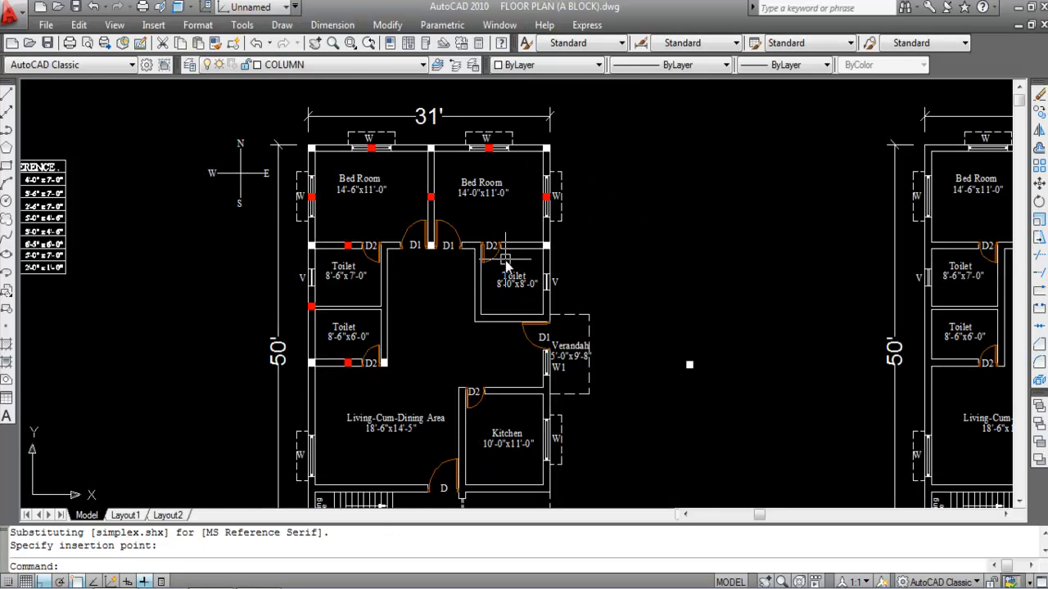
scroll(557, 302, "up", 1)
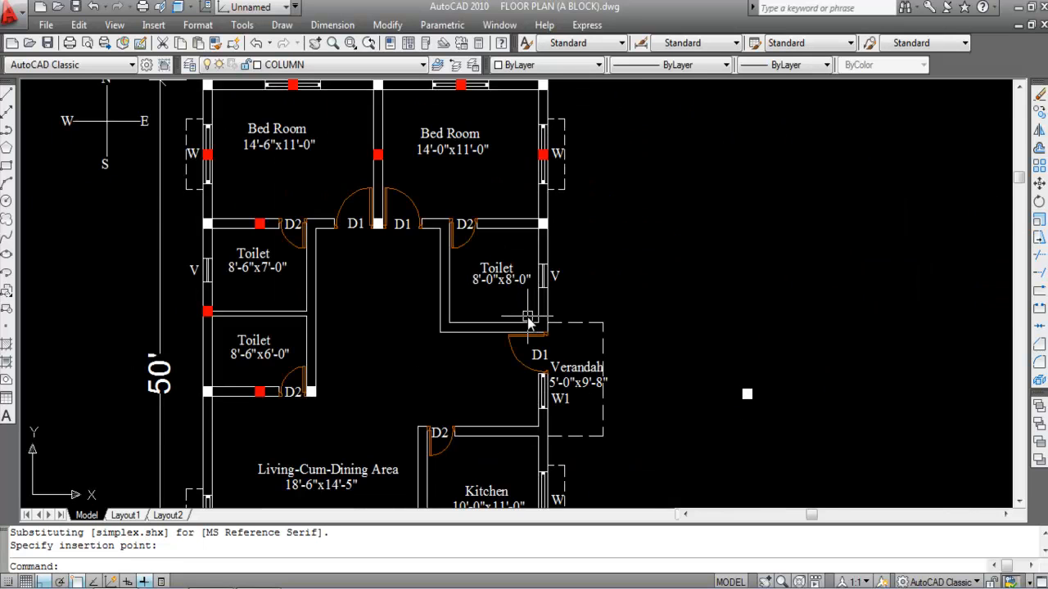
scroll(545, 315, "up", 1)
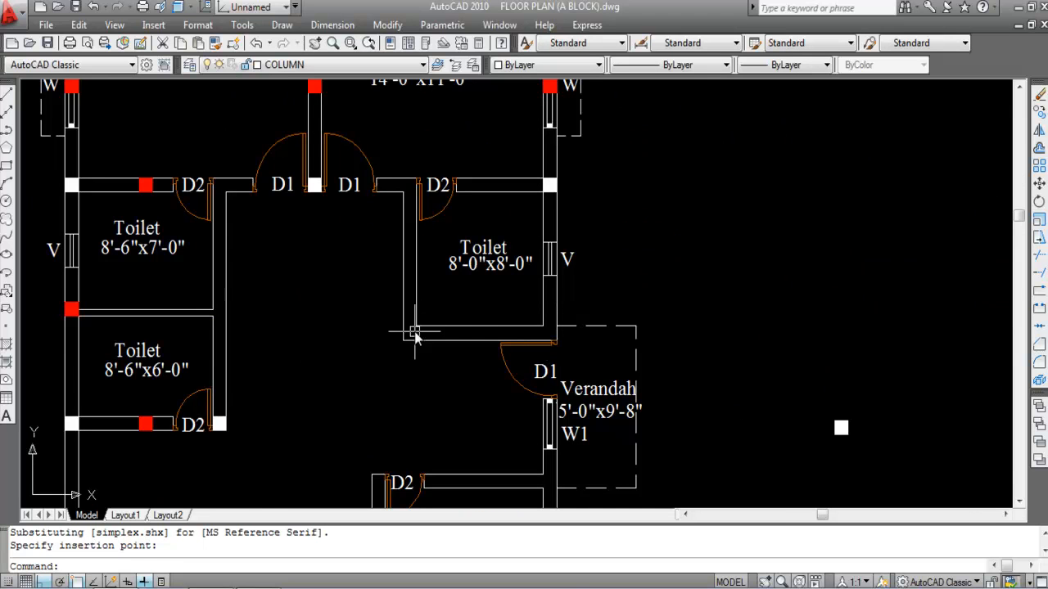
scroll(417, 334, "down", 1)
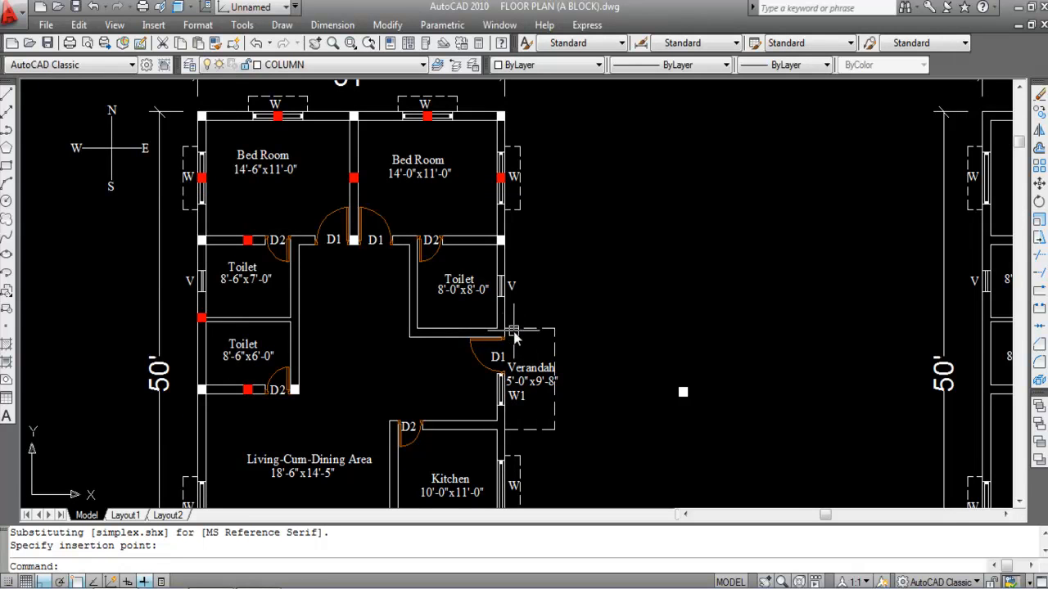
scroll(506, 332, "up", 1)
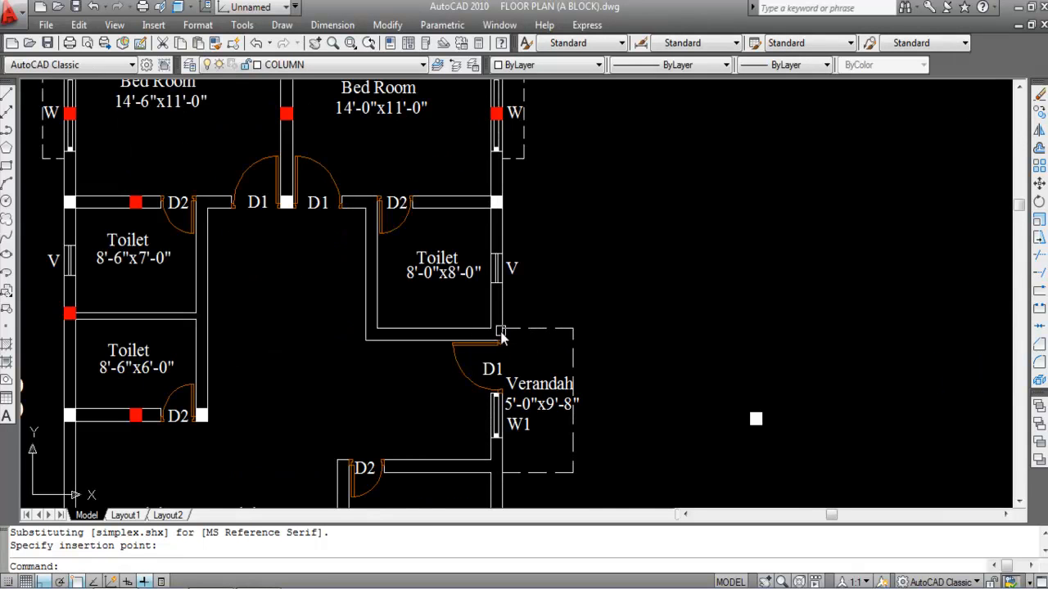
key("ctrl+v")
scroll(502, 336, "up", 2)
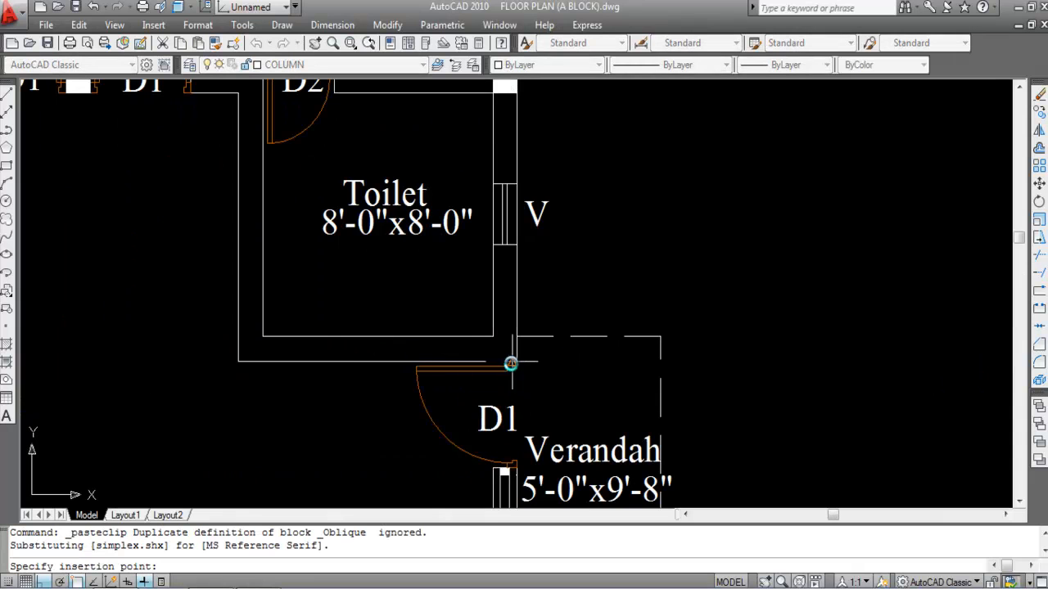
scroll(508, 360, "up", 5)
left_click(509, 361)
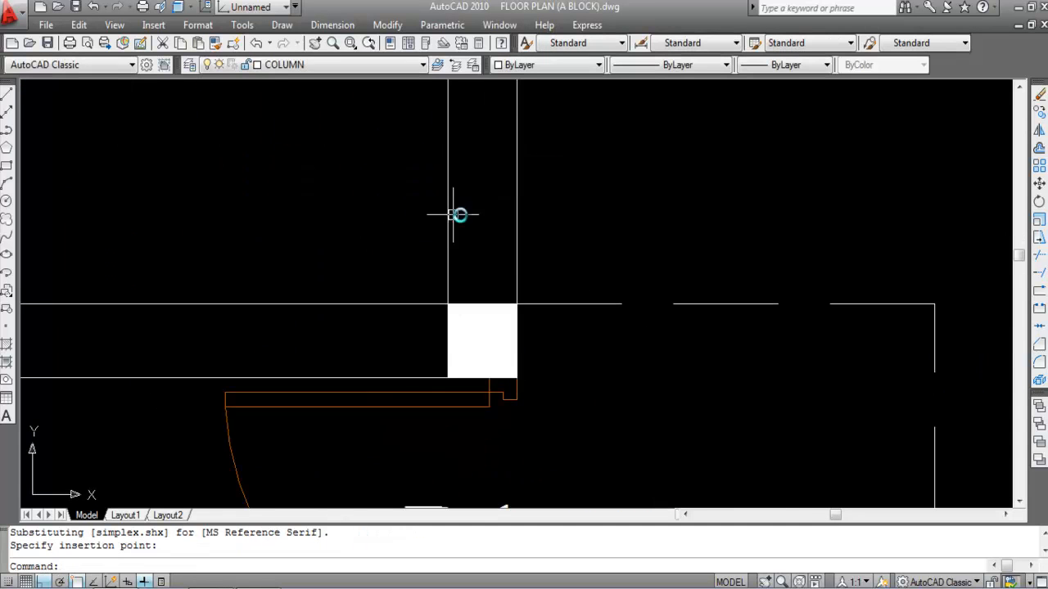
- Paste a loose column just below the south-west corner of the 8'-0"x8'-0" toilet
scroll(519, 281, "down", 5)
scroll(435, 279, "up", 2)
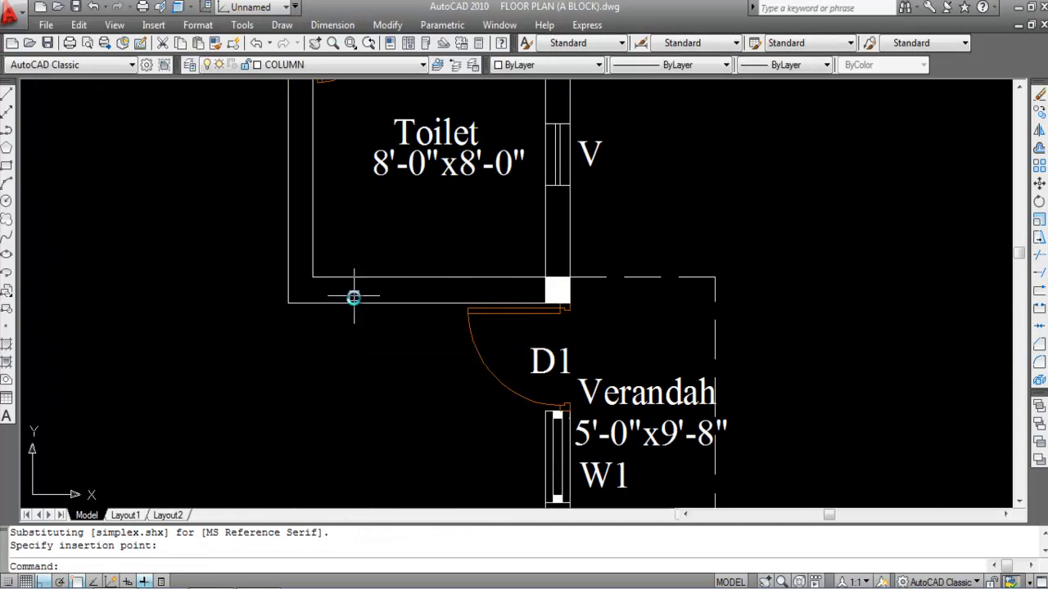
key("ctrl+v")
left_click(335, 342)
- Move the loose column by its lower-left corner onto the outer south-west wall corner of the 8'-0"x8'-0" toilet
left_click(351, 358)
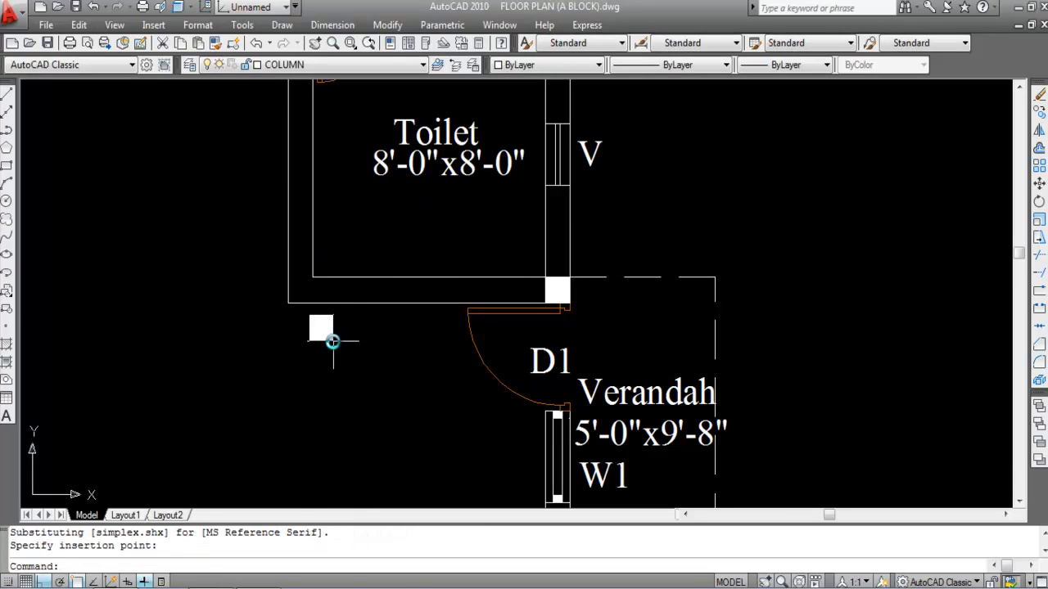
left_click(299, 322)
type("m")
key("Return")
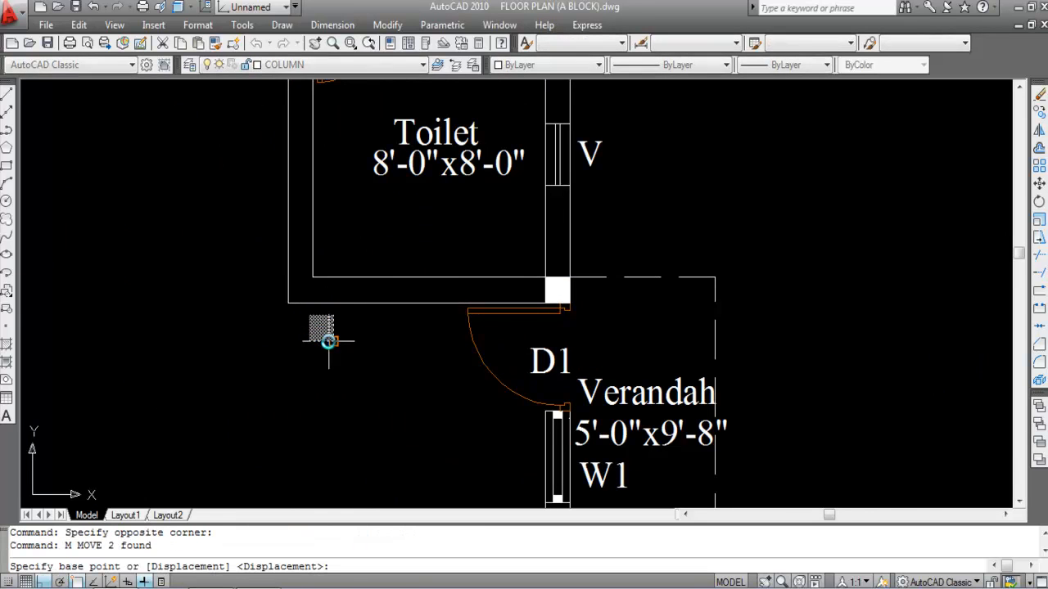
scroll(327, 339, "up", 3)
left_click(288, 342)
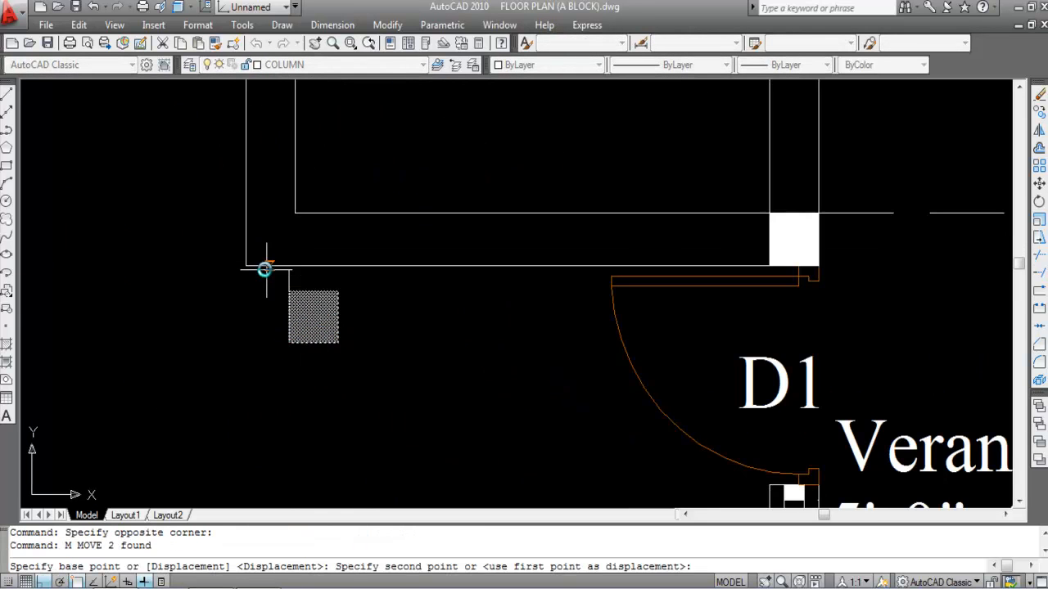
left_click(246, 261)
scroll(491, 320, "down", 8)
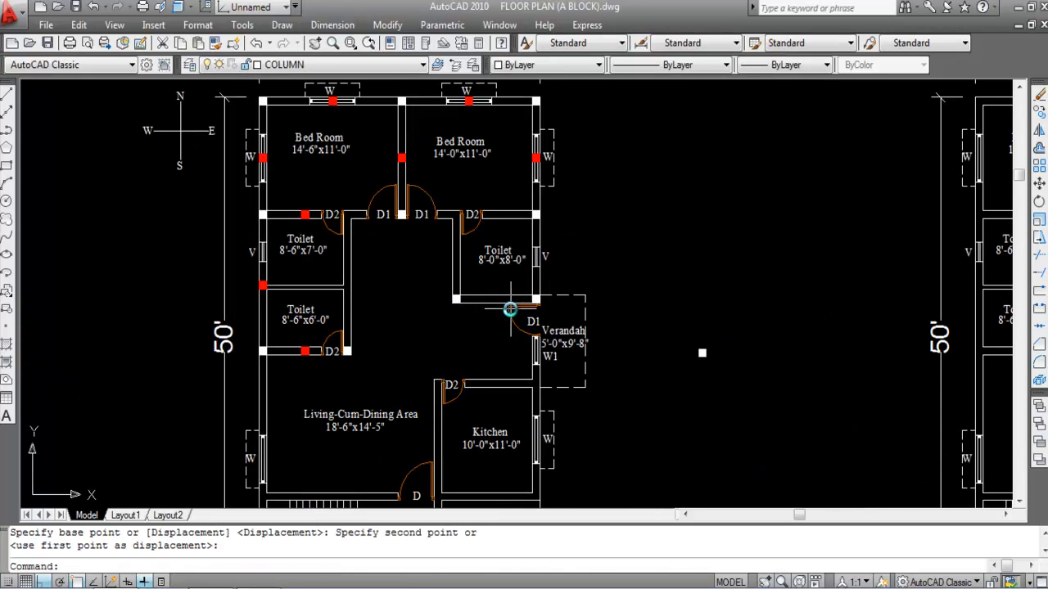
- Measure the passage width between the west and east toilets with a temporary linear dimension, and erase it
scroll(464, 301, "up", 2)
scroll(450, 300, "down", 4)
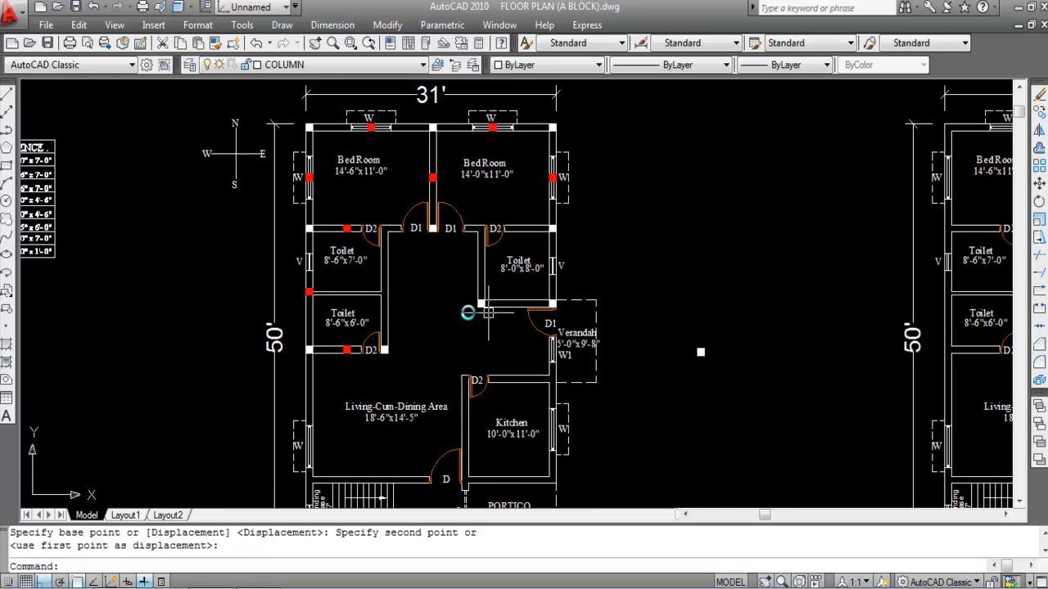
scroll(491, 311, "up", 4)
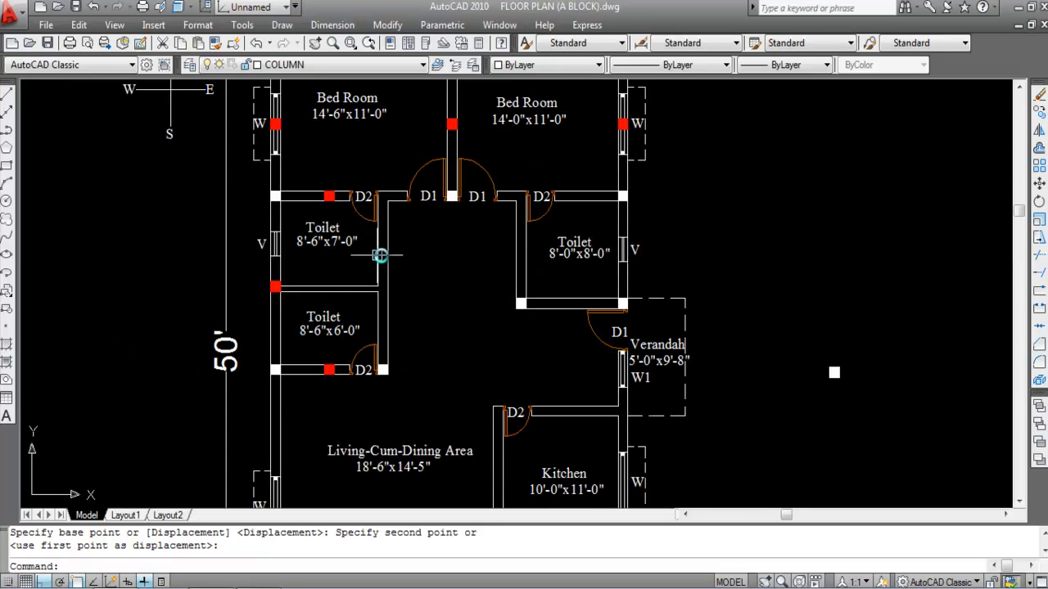
scroll(389, 299, "down", 1)
middle_click_drag(388, 299, 542, 203)
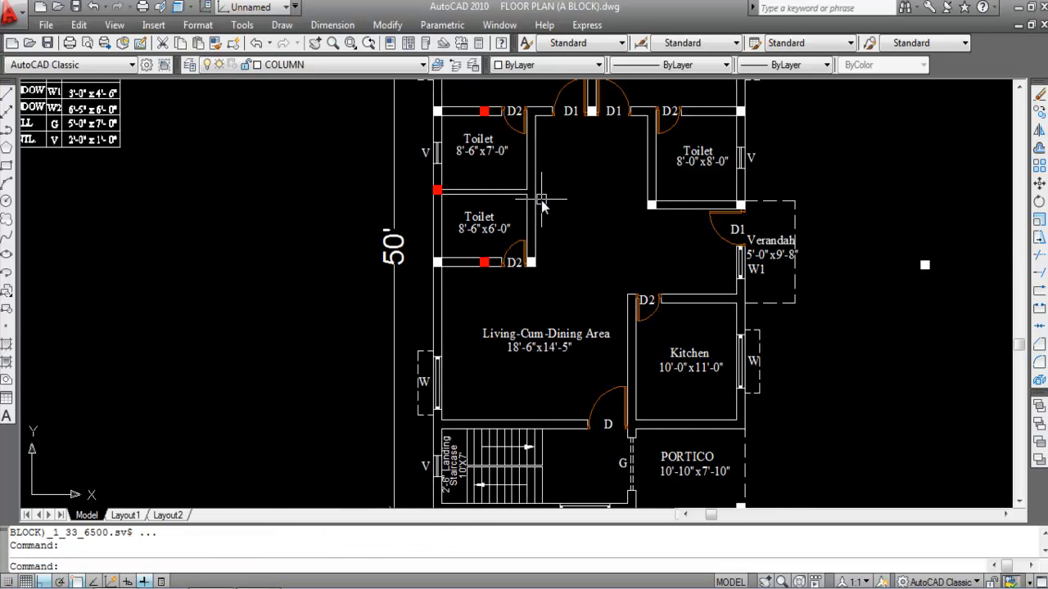
mouse_move(533, 211)
left_click(332, 24)
left_click(342, 68)
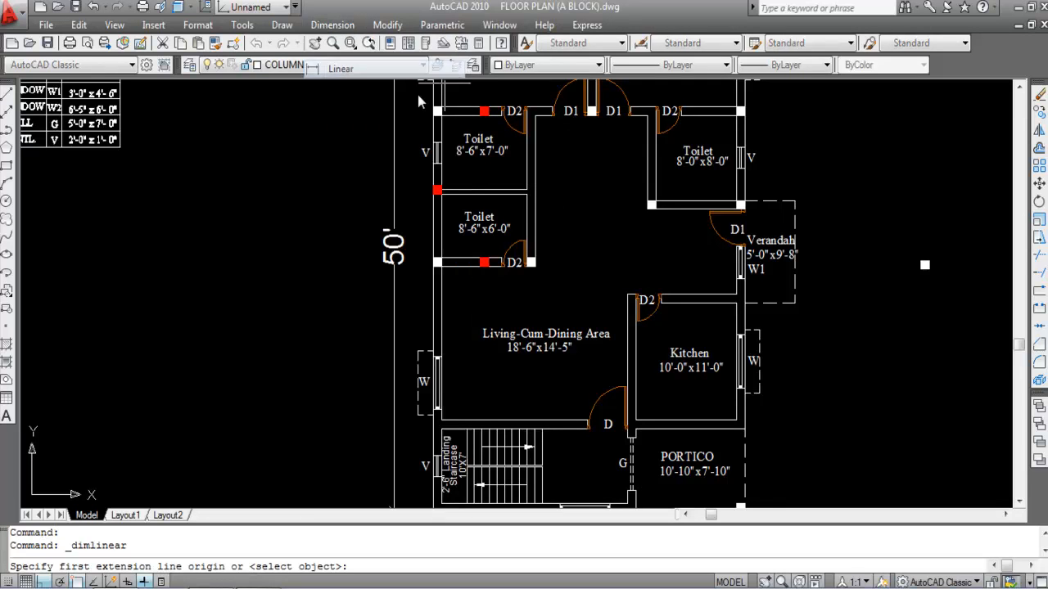
left_click(543, 190)
left_click(643, 176)
left_click(619, 178)
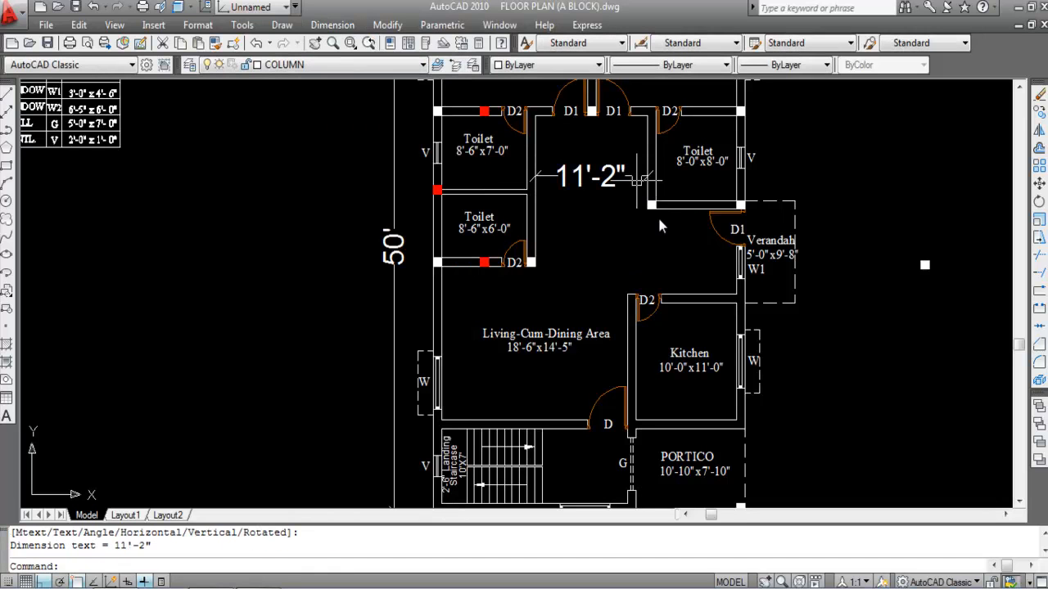
left_click(615, 186)
key("Delete")
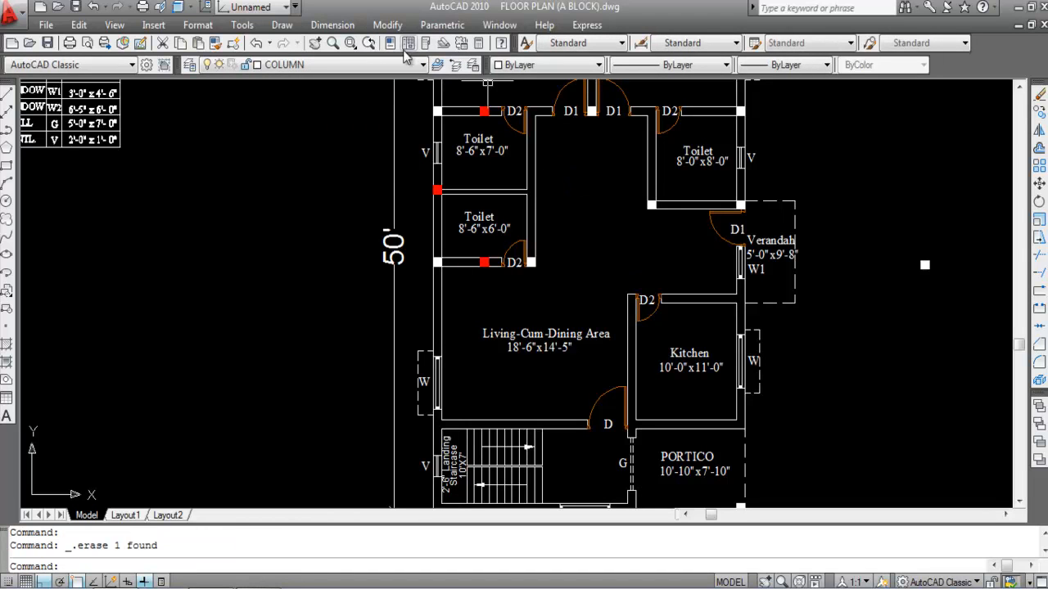
- Dimension the vertical distance from the column between the two bedroom D1 doors to the living area's south wall beside door D
left_click(333, 25)
left_click(342, 68)
scroll(606, 143, "up", 3)
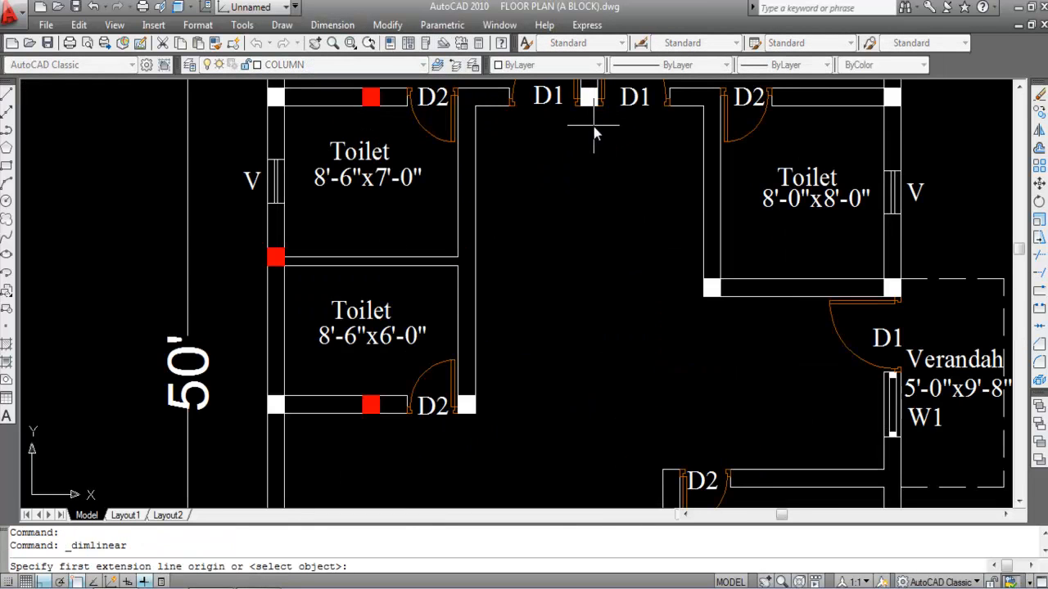
left_click(588, 112)
scroll(589, 113, "down", 5)
scroll(578, 284, "up", 6)
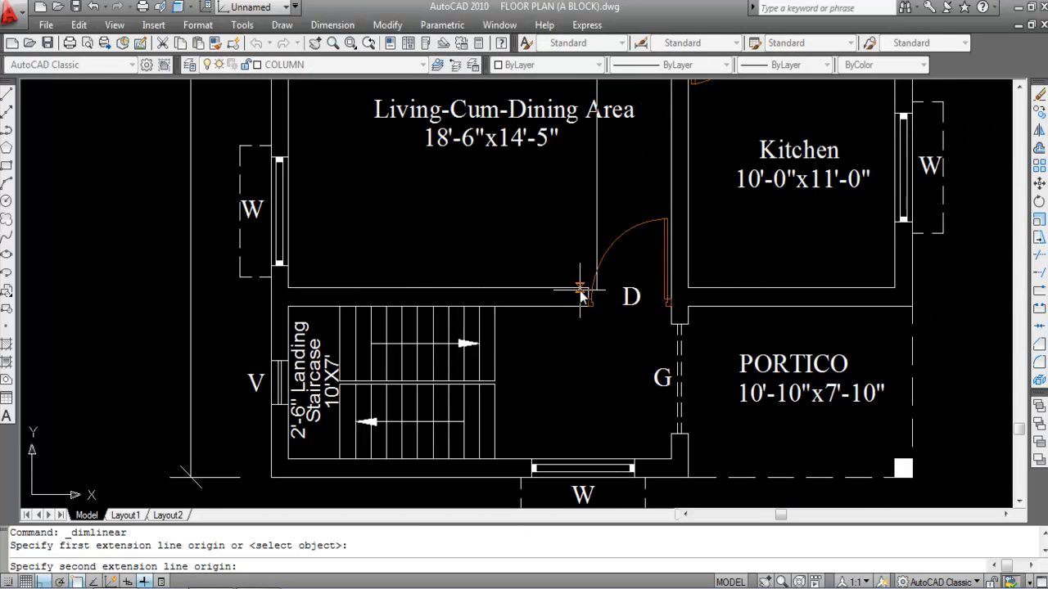
left_click(583, 296)
scroll(589, 193, "down", 4)
scroll(586, 180, "up", 3)
scroll(553, 176, "down", 3)
scroll(556, 194, "up", 4)
scroll(556, 194, "down", 5)
scroll(562, 194, "up", 4)
left_click(568, 194)
scroll(557, 234, "down", 4)
scroll(579, 179, "up", 4)
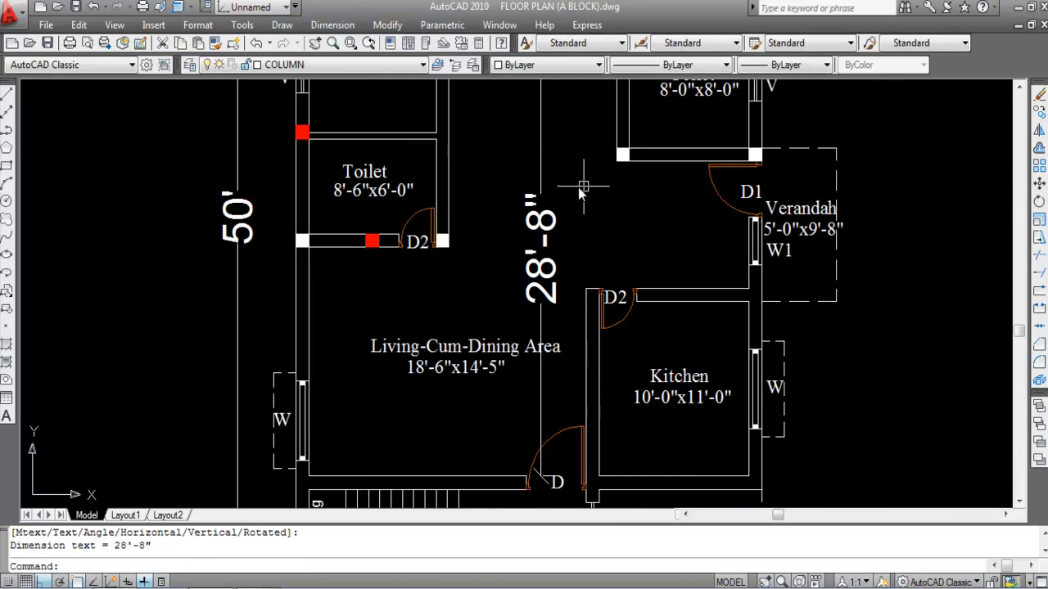
scroll(584, 187, "down", 4)
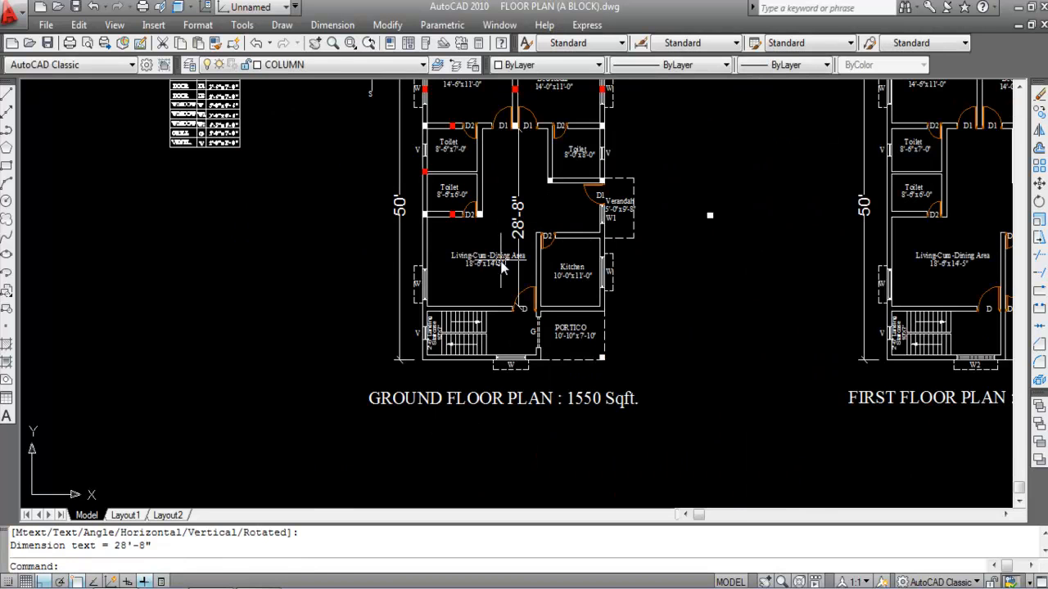
- Dimension the living-cum-dining area's width between its west wall and the kitchen wall, and erase both temporary dimensions
key("Return")
scroll(429, 265, "up", 3)
left_click(424, 263)
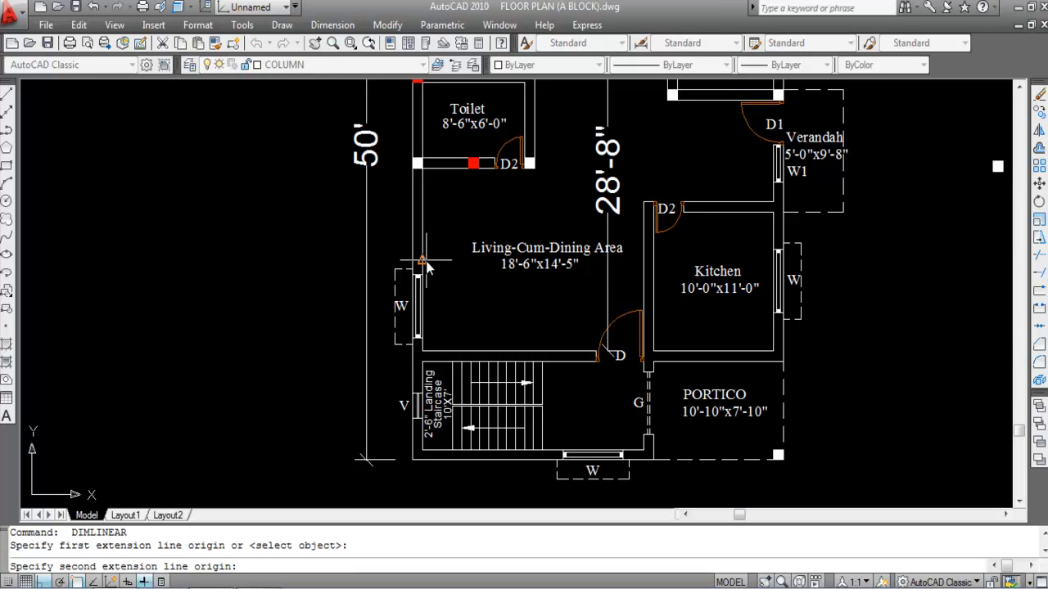
left_click(644, 250)
scroll(609, 233, "up", 3)
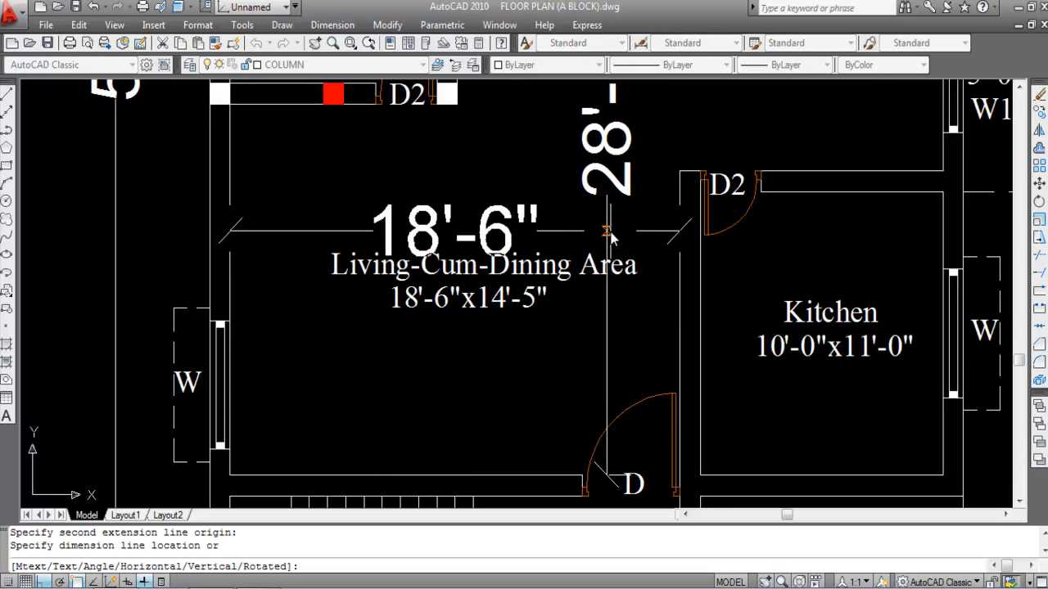
left_click(608, 234)
scroll(610, 235, "down", 4)
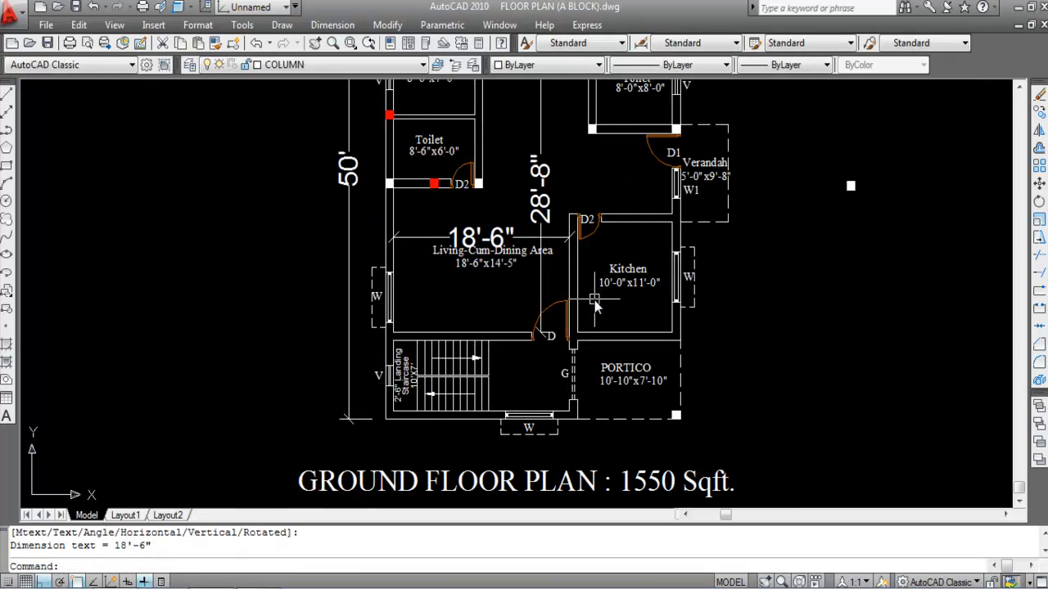
scroll(596, 303, "down", 2)
left_click(560, 231)
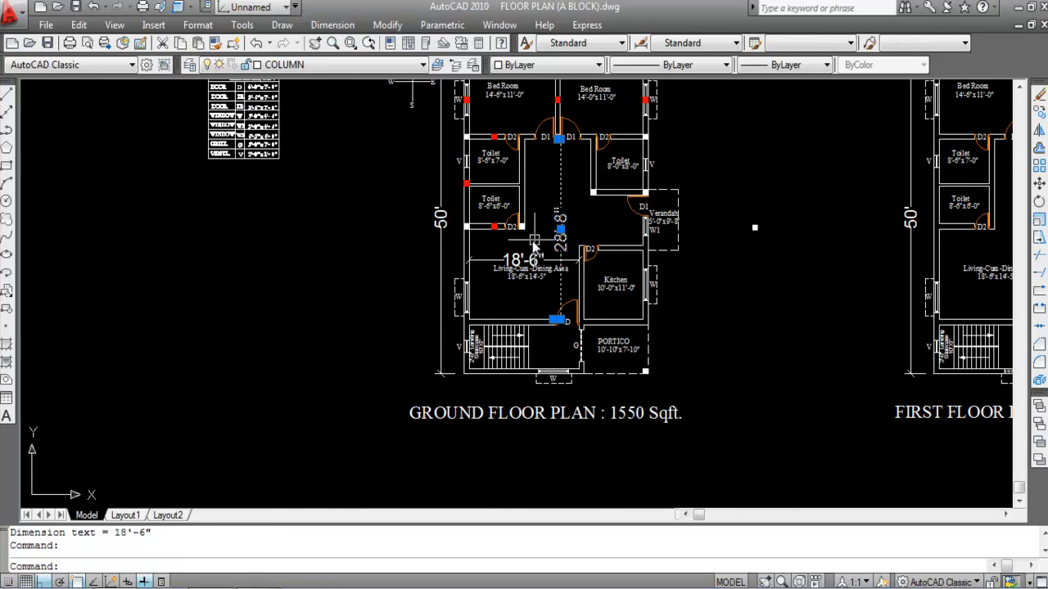
left_click(532, 259)
key("Delete")
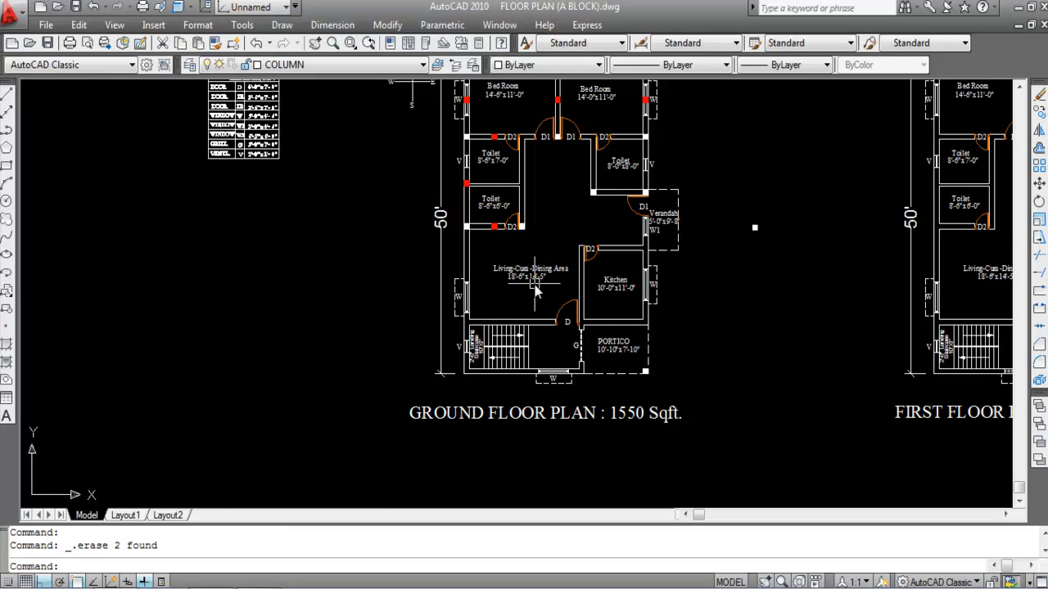
mouse_move(535, 291)
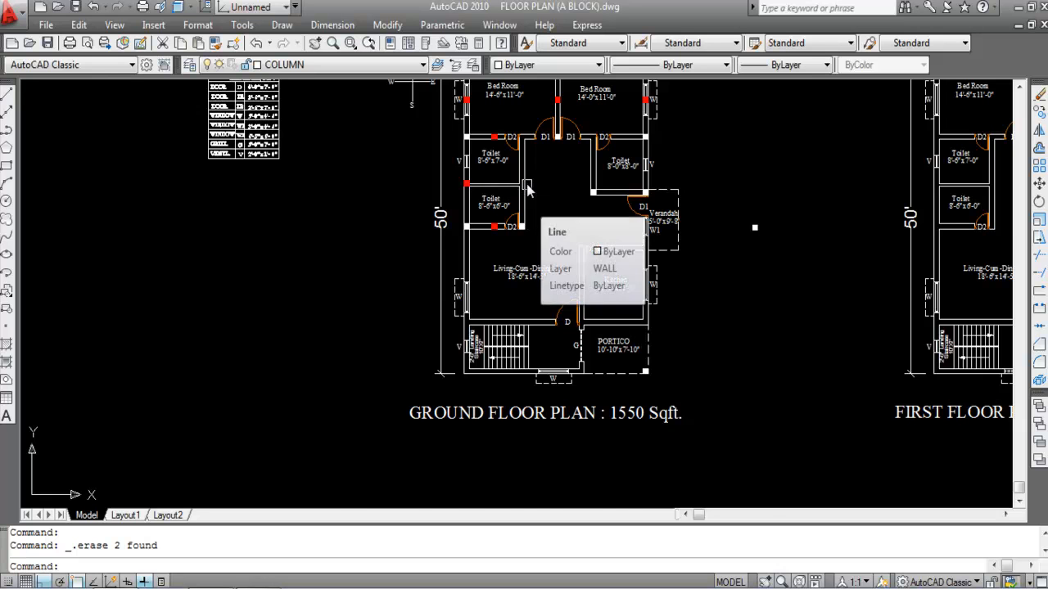
scroll(609, 179, "up", 3)
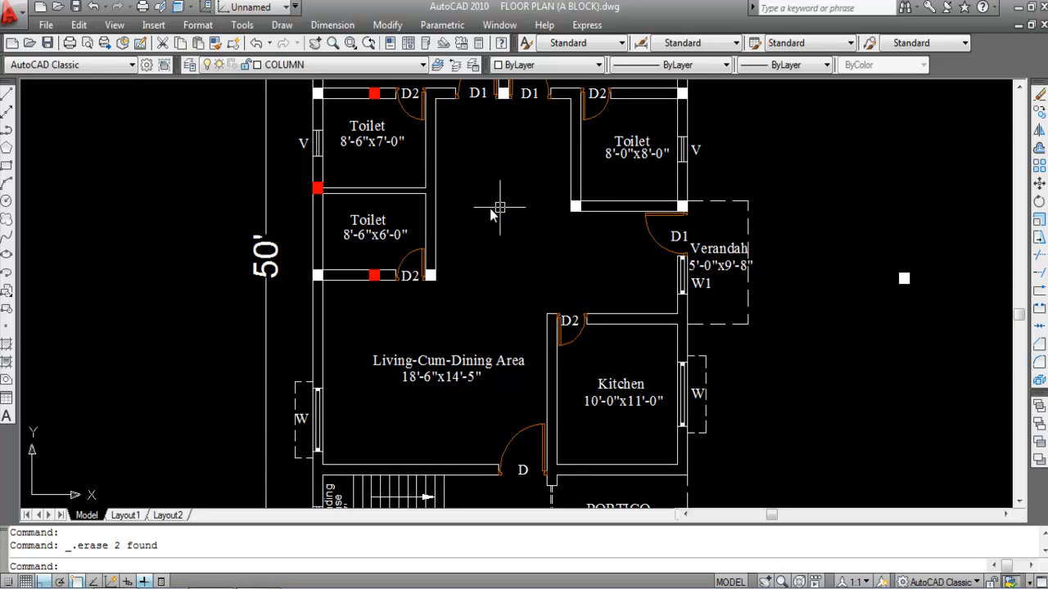
scroll(573, 211, "down", 2)
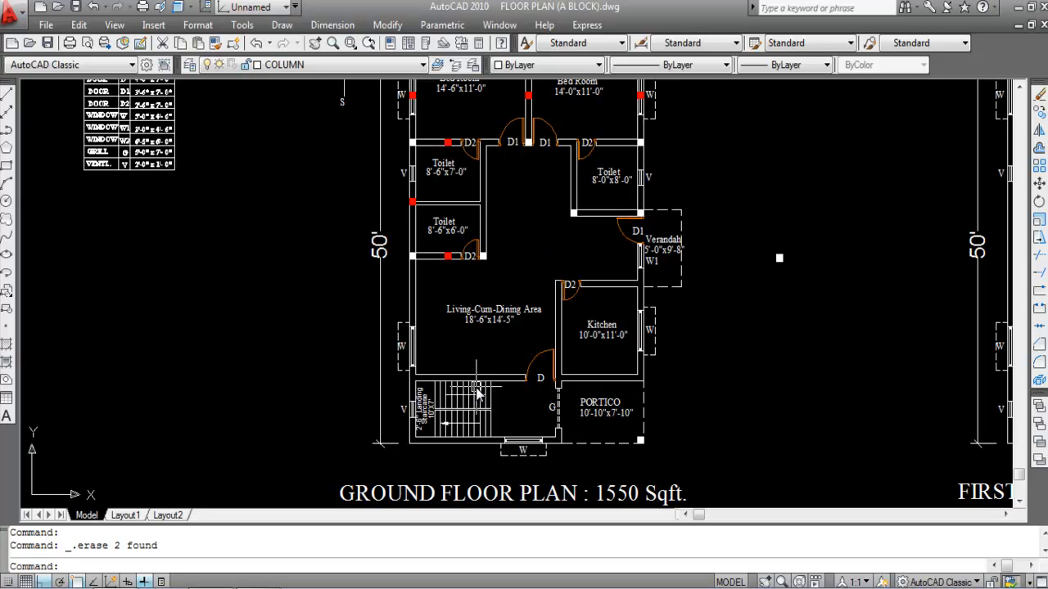
scroll(454, 372, "up", 2)
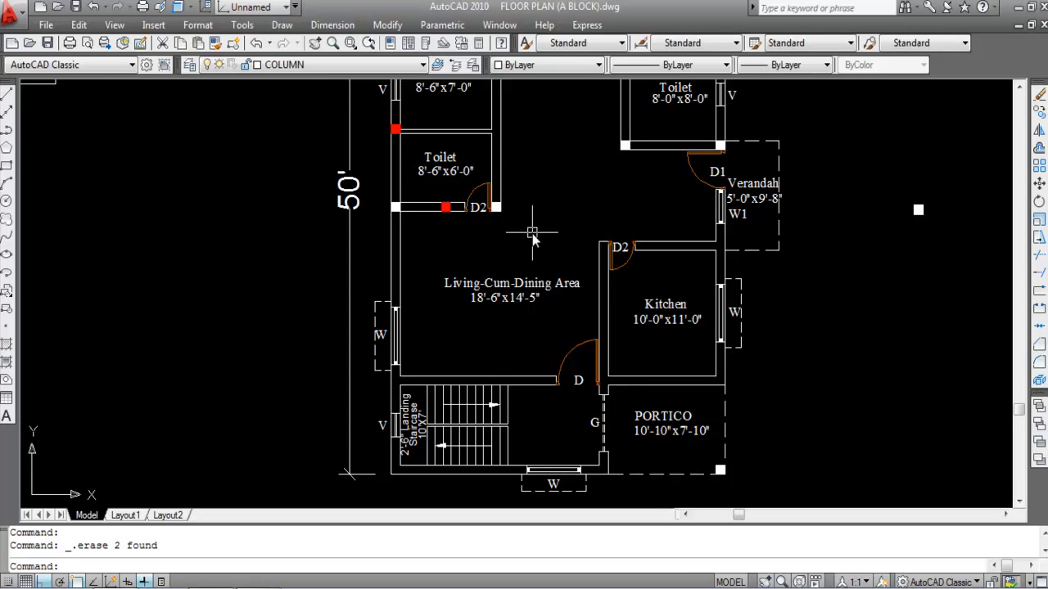
scroll(526, 326, "down", 3)
scroll(546, 195, "up", 4)
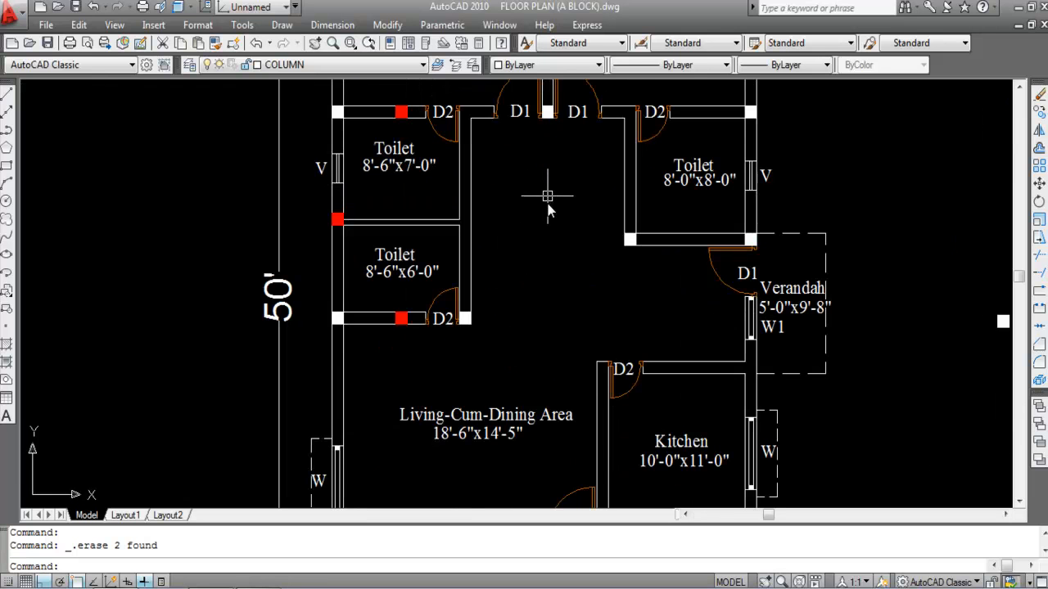
- Copy the column at the 8'-0"x8'-0" toilet's south-west corner straight west to the east wall of the 8'-6"x6'-0" toilet
scroll(630, 240, "up", 2)
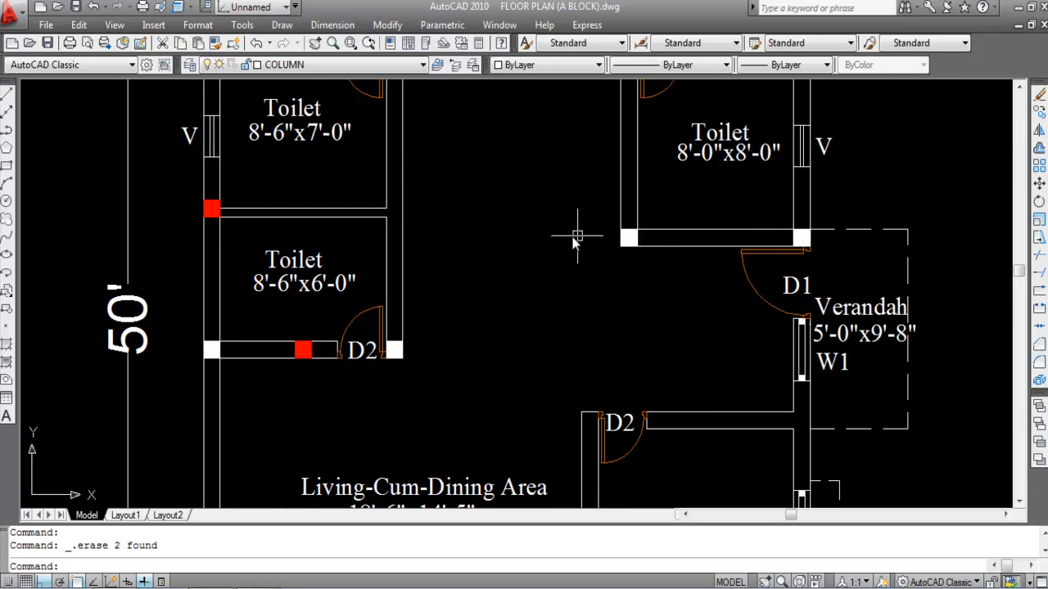
scroll(631, 235, "up", 2)
left_click(651, 239)
left_click(630, 237)
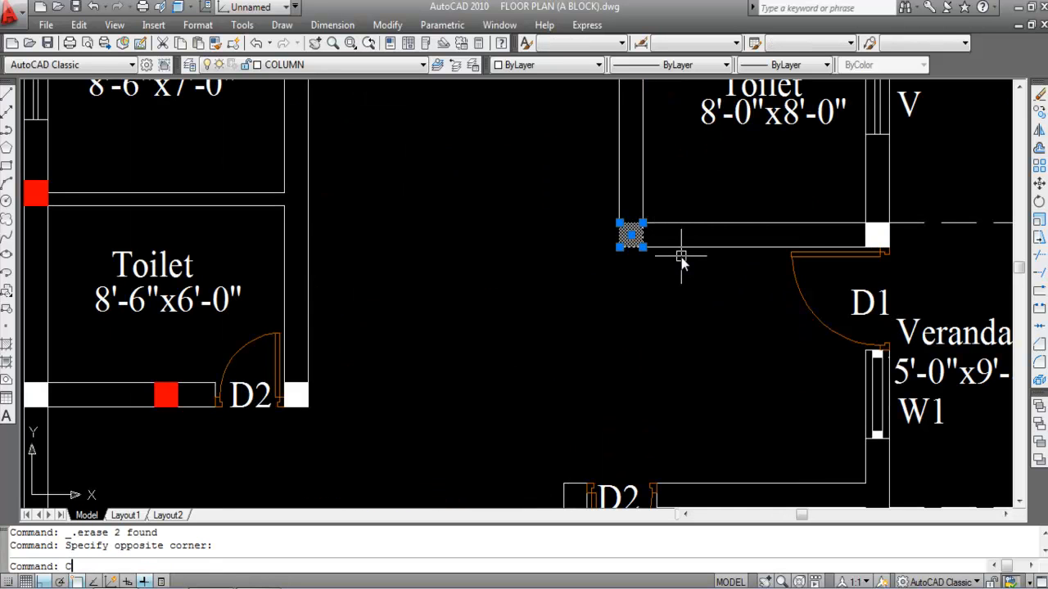
type("CO")
key("Return")
scroll(603, 237, "up", 2)
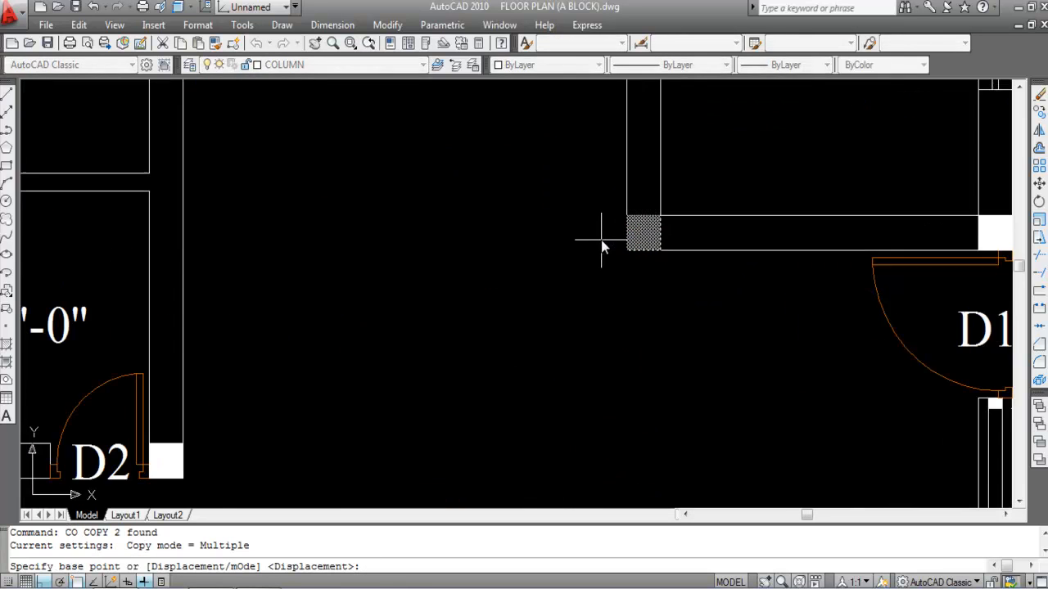
left_click(660, 236)
scroll(622, 235, "down", 4)
scroll(557, 233, "up", 3)
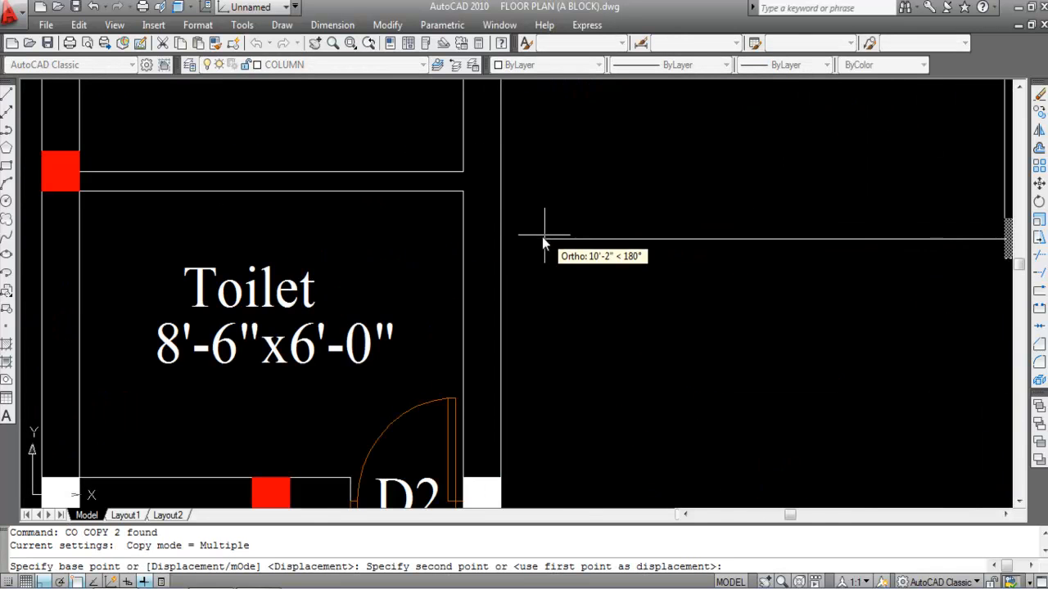
scroll(491, 245, "up", 3)
left_click(486, 246)
key("Escape")
scroll(577, 270, "down", 3)
scroll(510, 269, "down", 1)
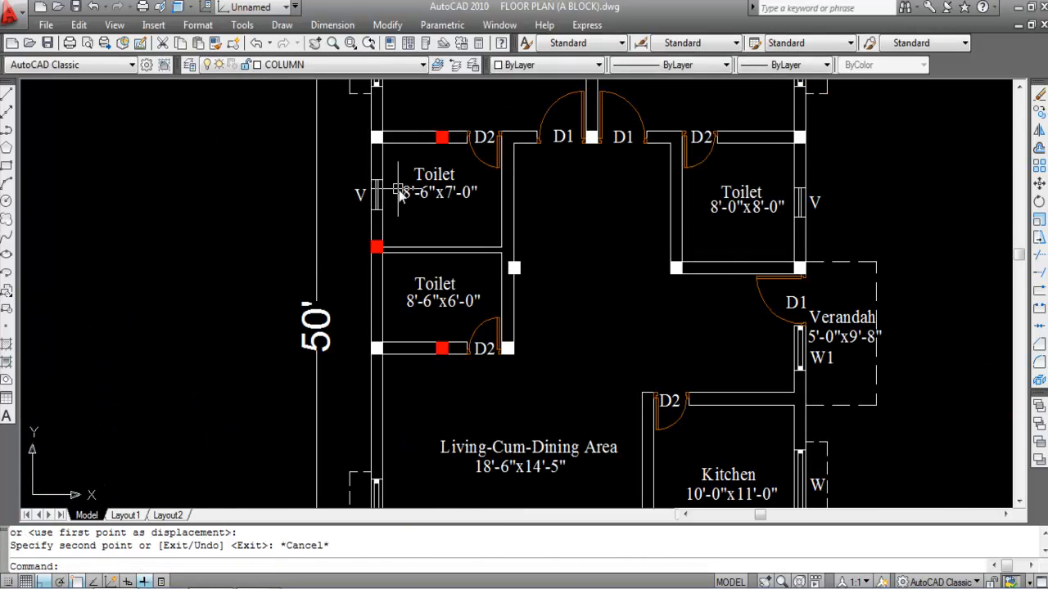
- Move the copied column by its upper-right corner onto the outer face of the 8'-6"x6'-0" toilet's east wall
scroll(503, 276, "up", 3)
left_click(500, 241)
key("Escape")
left_click(506, 239)
left_click(585, 308)
type("m")
key("Return")
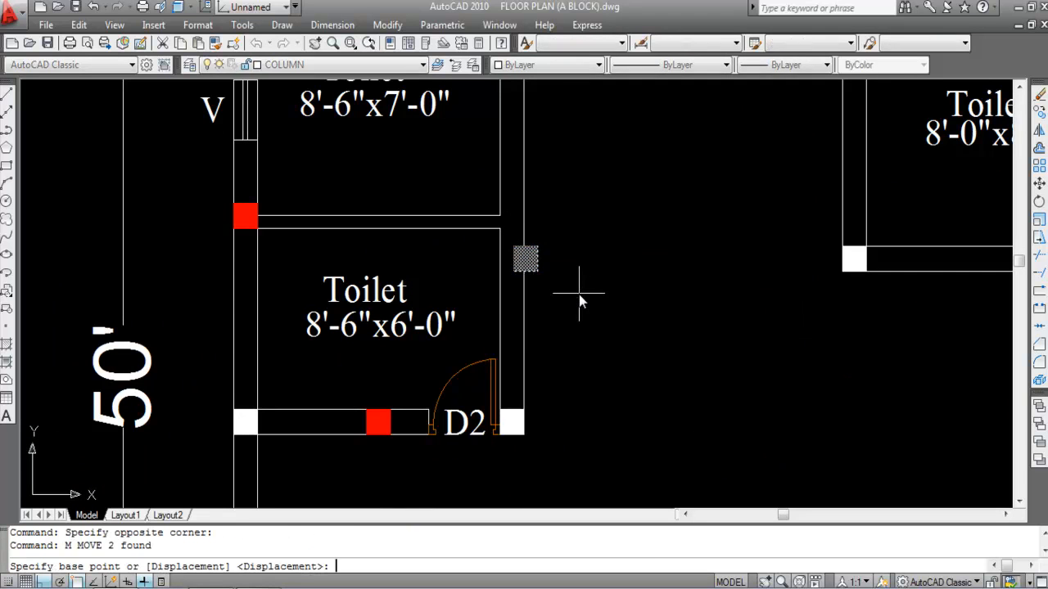
scroll(541, 282, "up", 3)
left_click(529, 251)
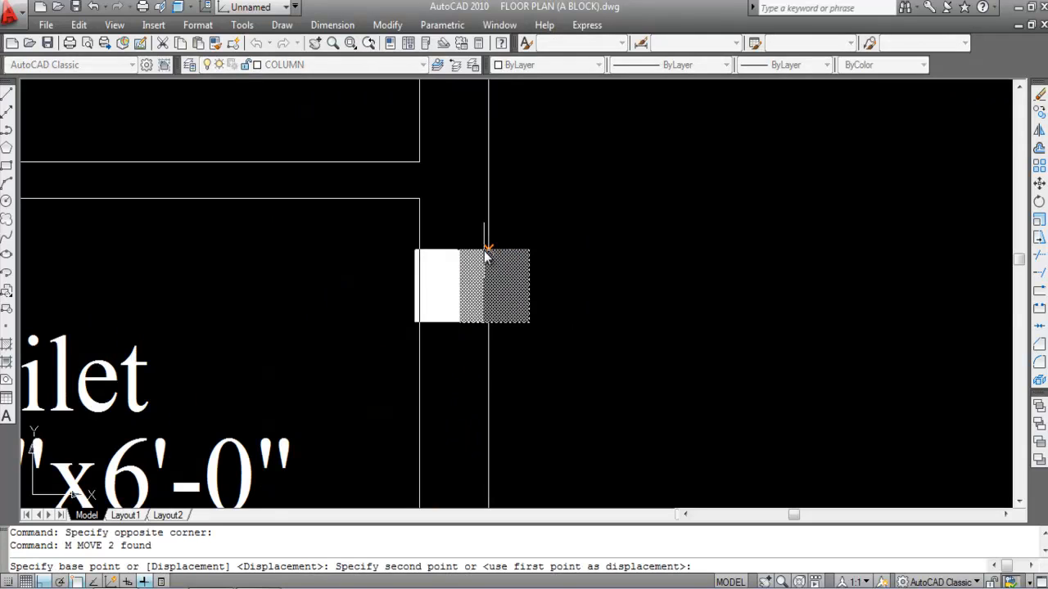
left_click(489, 250)
scroll(491, 251, "down", 3)
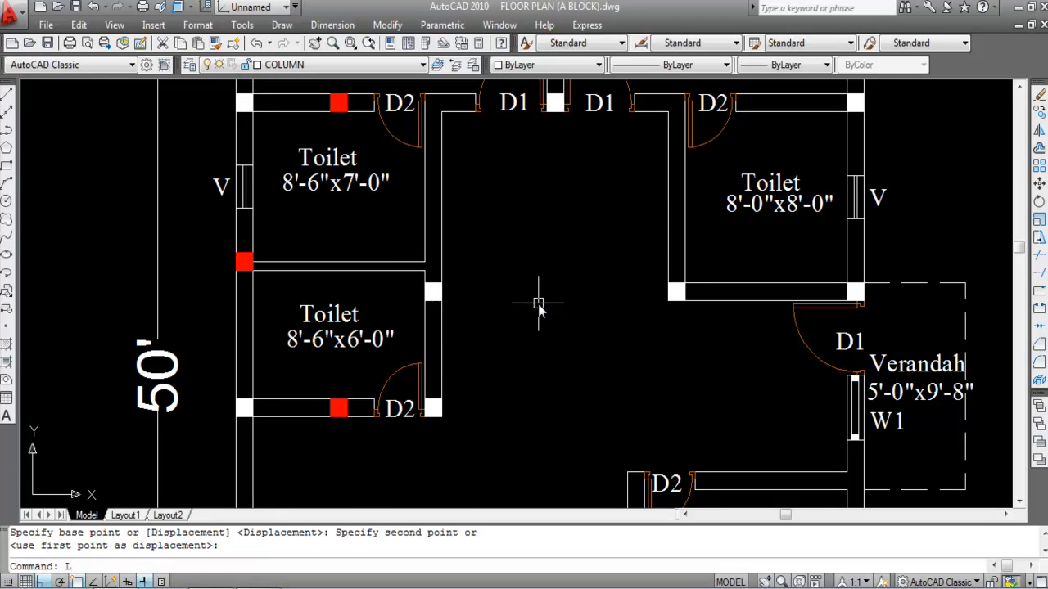
- Draw a horizontal check line from the 8'-0"x8'-0" toilet's south-west column through the opposite new column, and erase it
type("L")
key("Return")
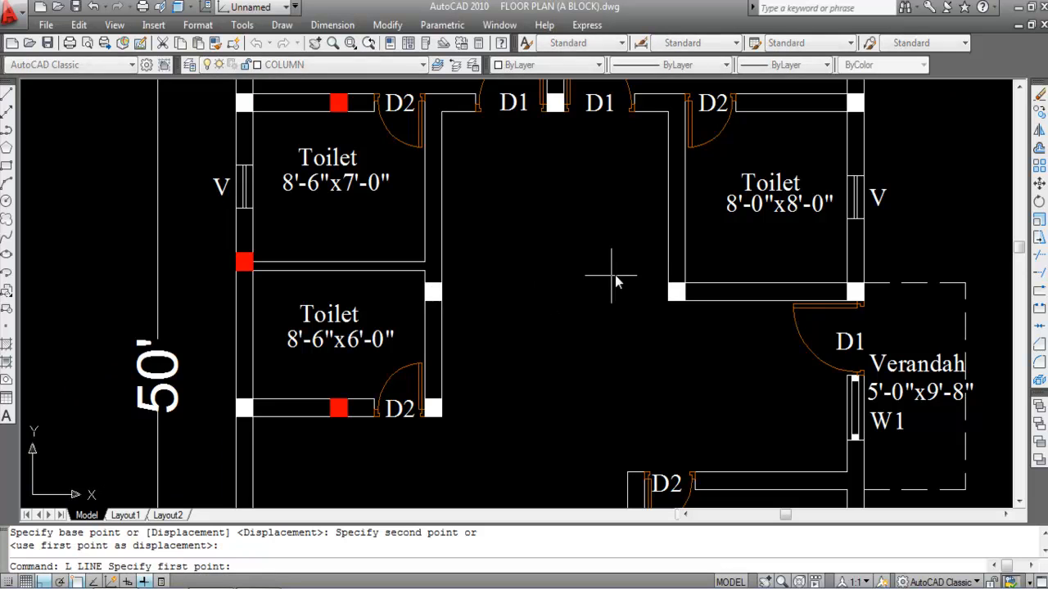
left_click(669, 284)
scroll(376, 292, "up", 3)
left_click(378, 291)
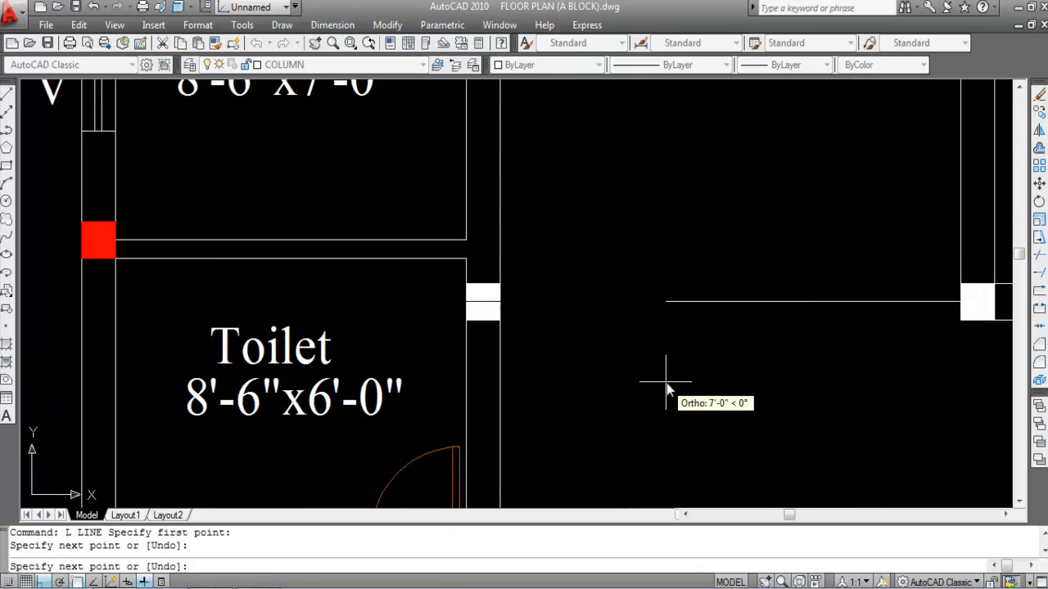
key("Escape")
scroll(506, 321, "down", 4)
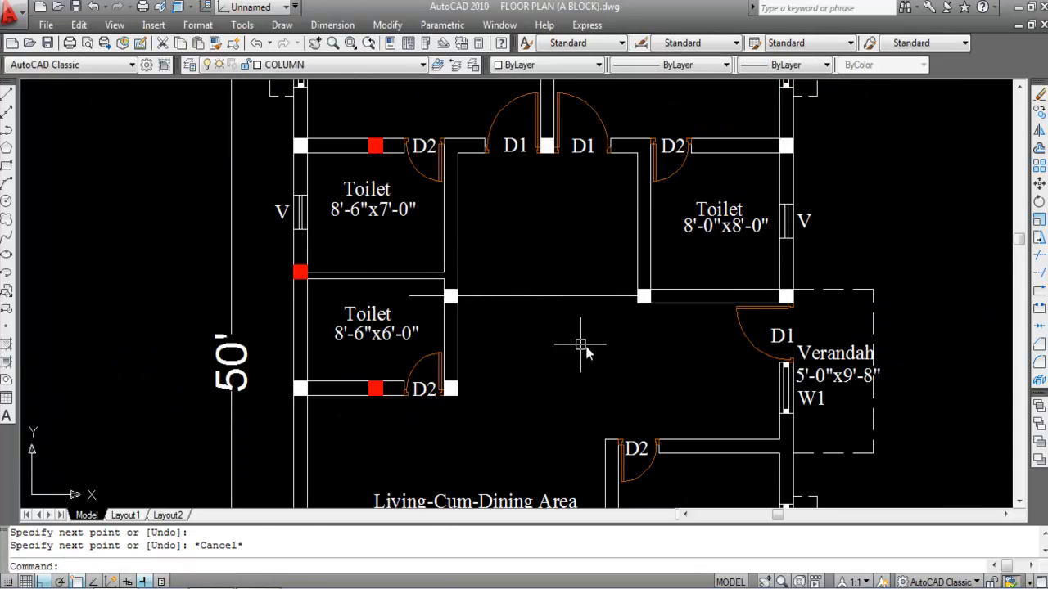
left_click(573, 296)
key("Delete")
- Copy the column at the 8'-6"x6'-0" toilet's south-east corner straight south to the wall between the living-cum-dining area and the staircase
scroll(573, 301, "down", 4)
scroll(540, 328, "up", 4)
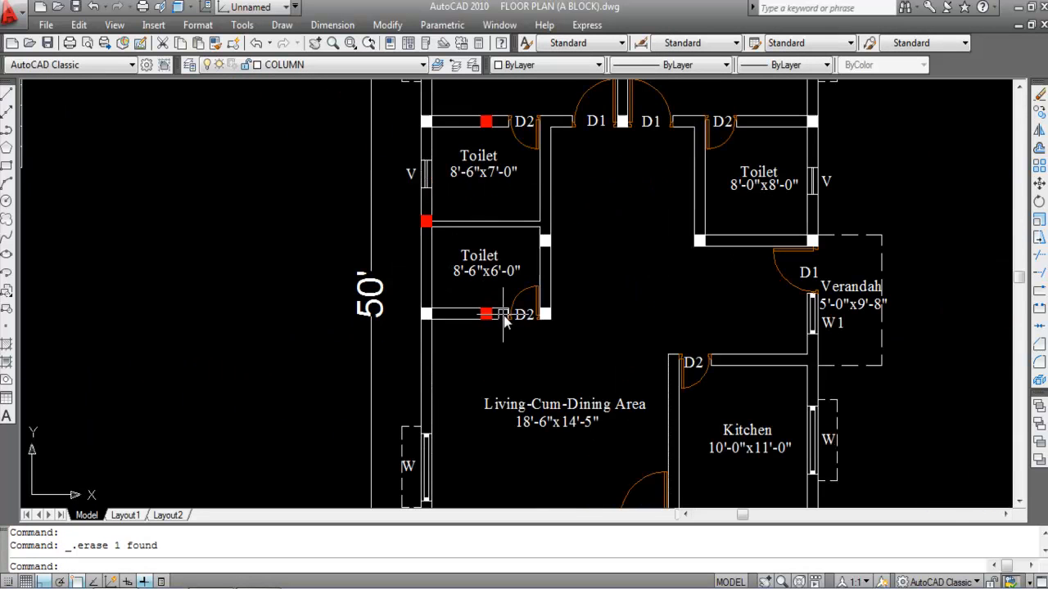
scroll(554, 407, "down", 3)
scroll(553, 406, "down", 3)
scroll(545, 414, "up", 4)
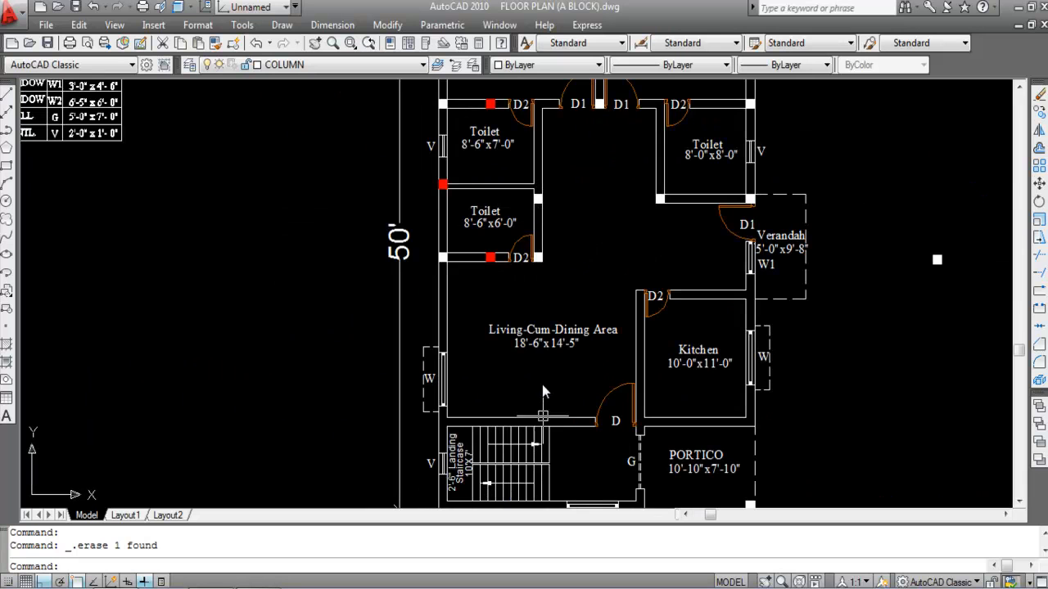
scroll(538, 249, "up", 5)
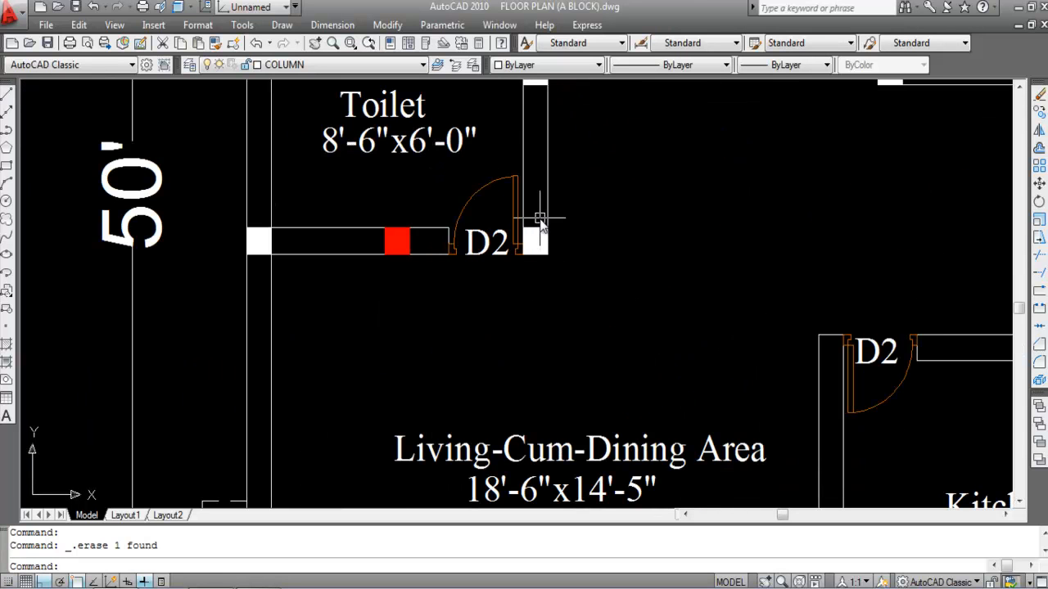
left_click(541, 225)
left_click(524, 259)
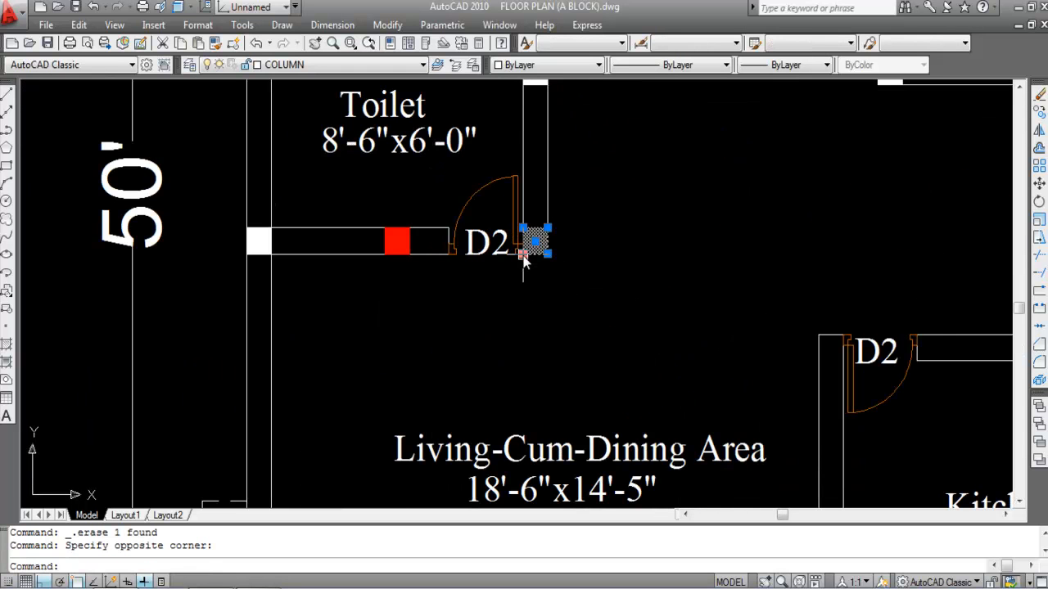
key("Return")
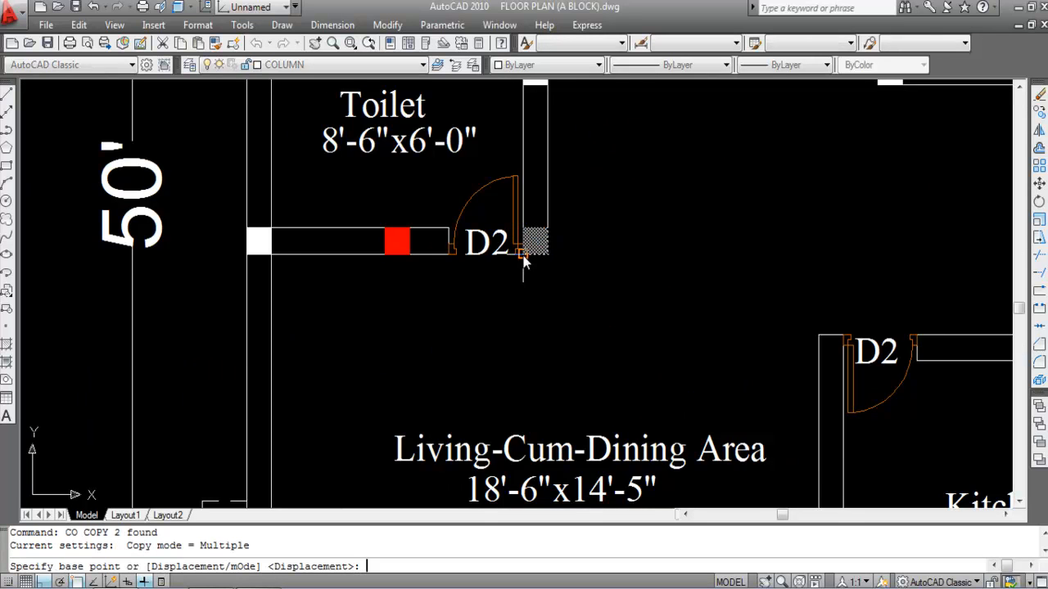
scroll(530, 260, "up", 3)
left_click(533, 248)
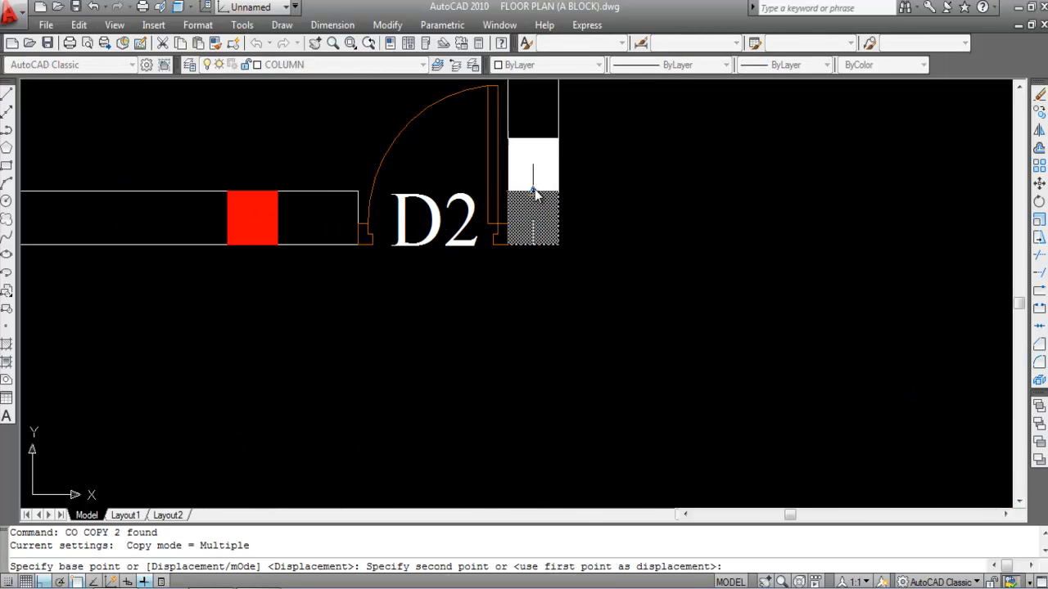
scroll(541, 352, "down", 4)
scroll(542, 356, "up", 6)
scroll(518, 308, "up", 1)
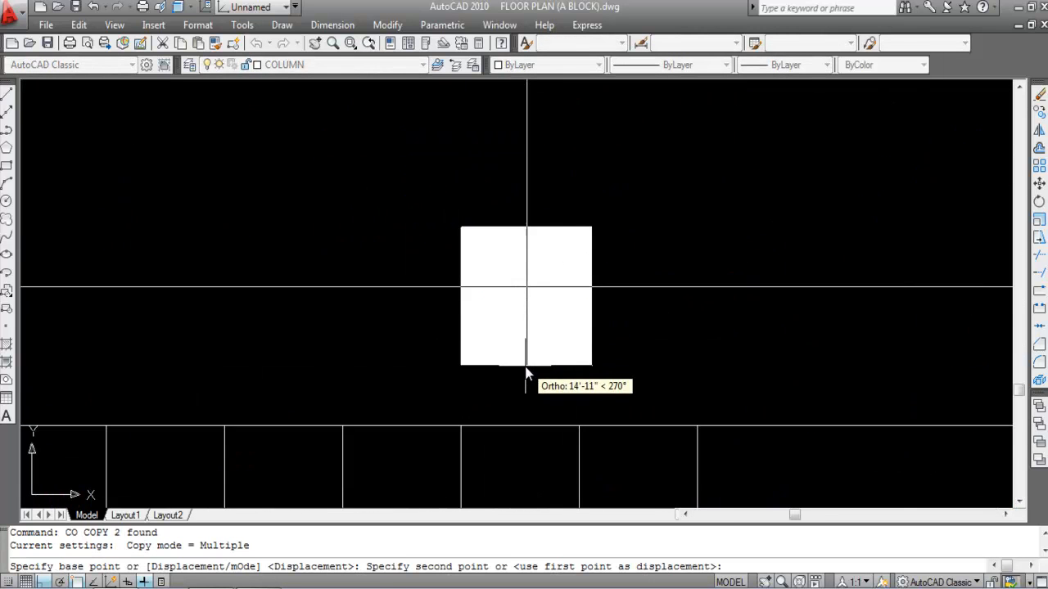
left_click(526, 367)
key("Escape")
- Move the copied column by its upper-right corner onto the upper face of the wall above the staircase
scroll(475, 286, "down", 4)
left_click(454, 247)
left_click(518, 319)
type("M")
key("Return")
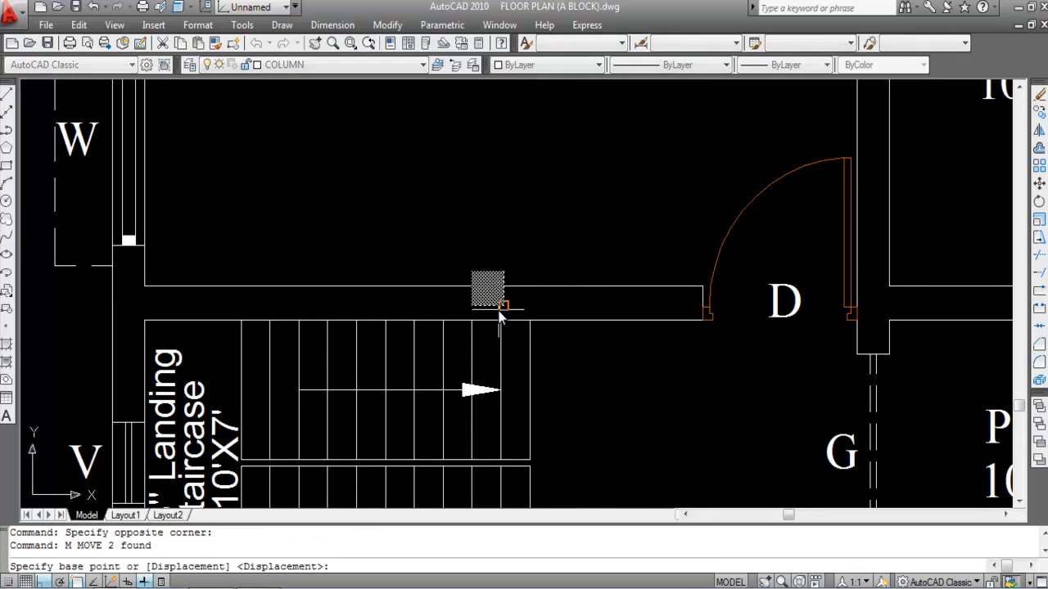
scroll(516, 315, "up", 5)
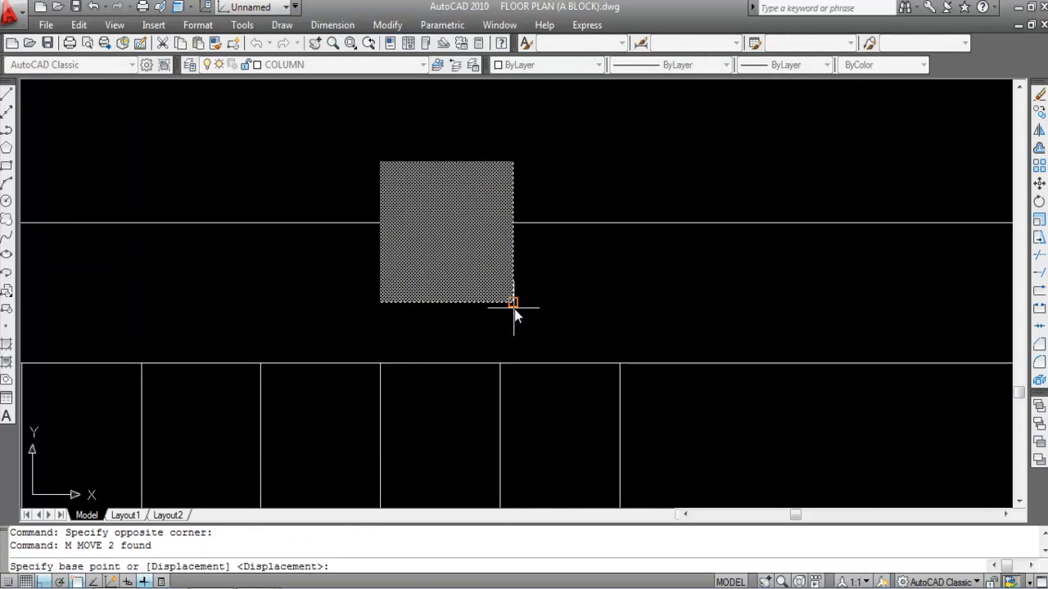
left_click(513, 161)
left_click(513, 223)
scroll(461, 302, "down", 5)
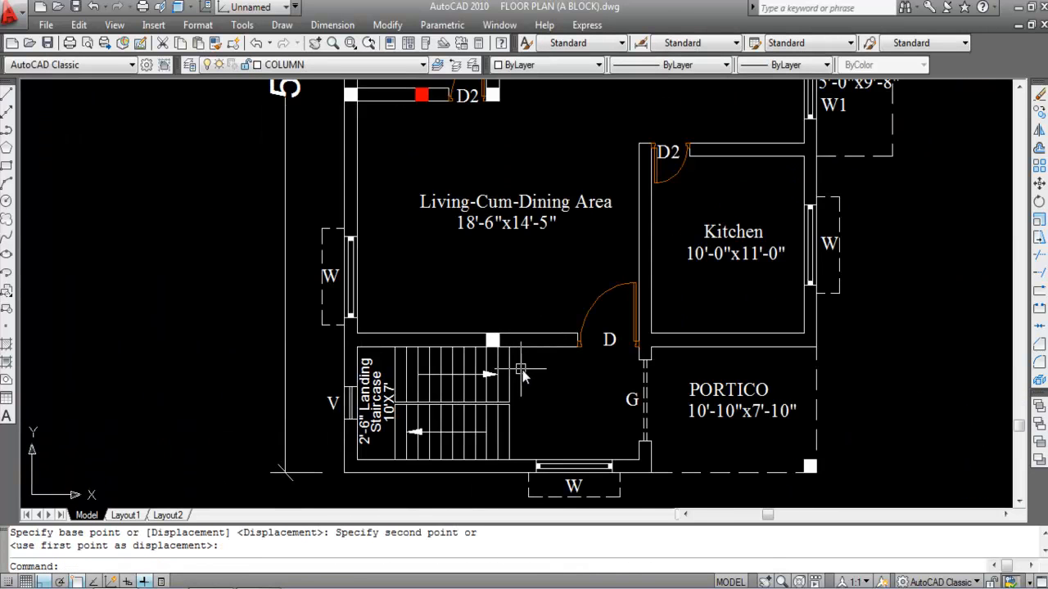
- Draw a horizontal line along the columns' lower edges, from the 8'-0"x8'-0" toilet's south-east column to the 8'-6"x6'-0" toilet's east-wall column
scroll(521, 375, "down", 2)
scroll(514, 364, "down", 2)
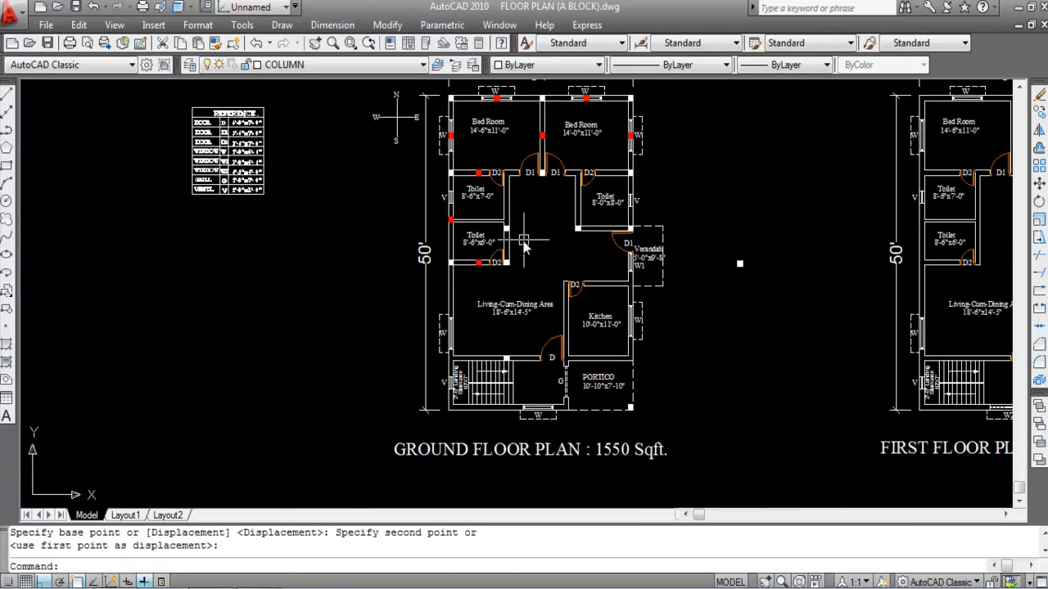
scroll(536, 244, "up", 1)
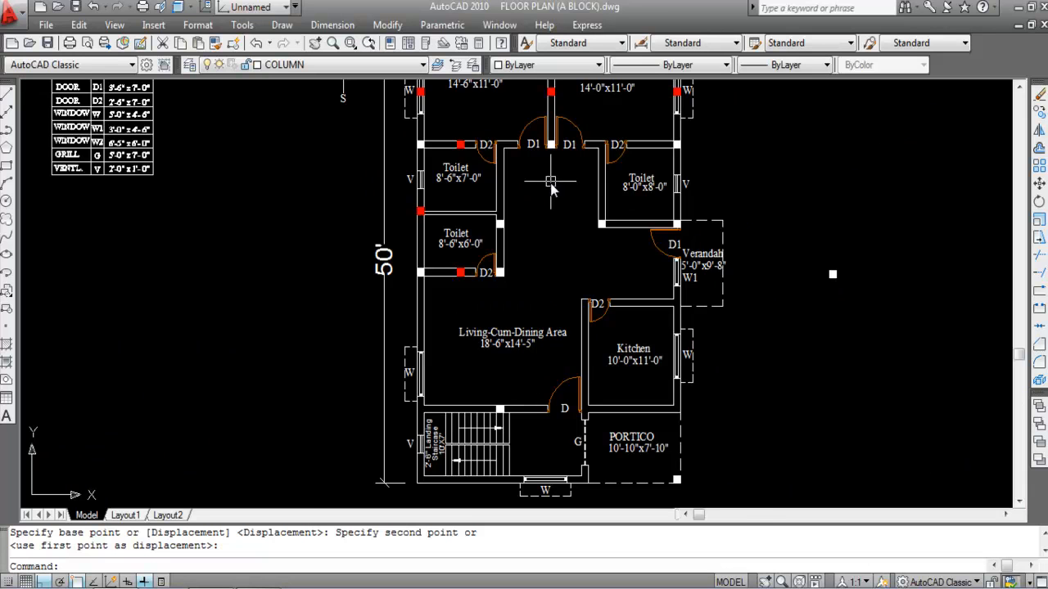
scroll(549, 184, "up", 2)
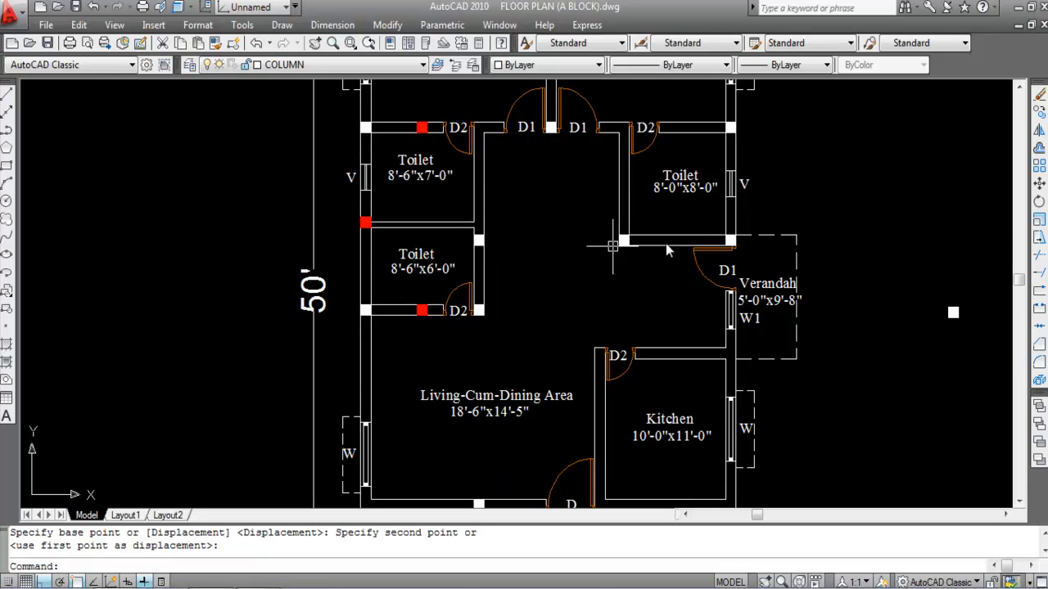
scroll(524, 200, "down", 4)
scroll(514, 218, "up", 3)
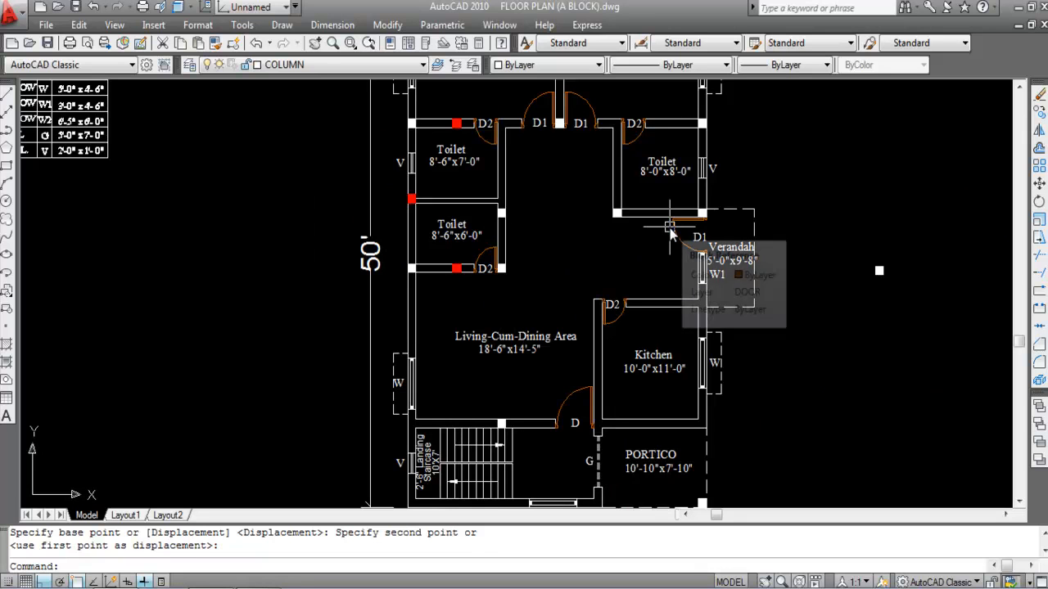
type("L")
key("Return")
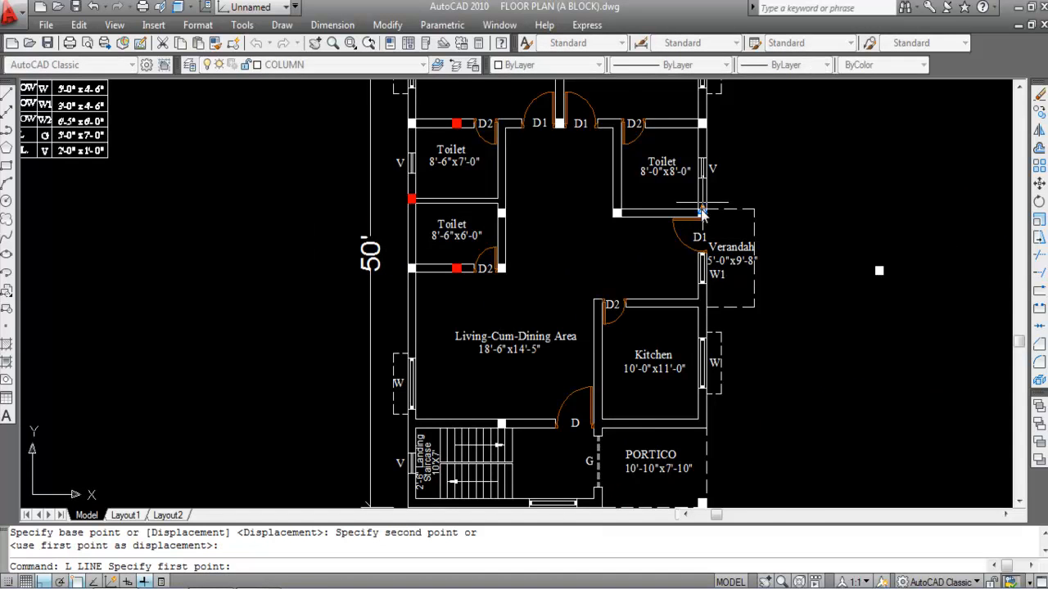
scroll(710, 212, "up", 5)
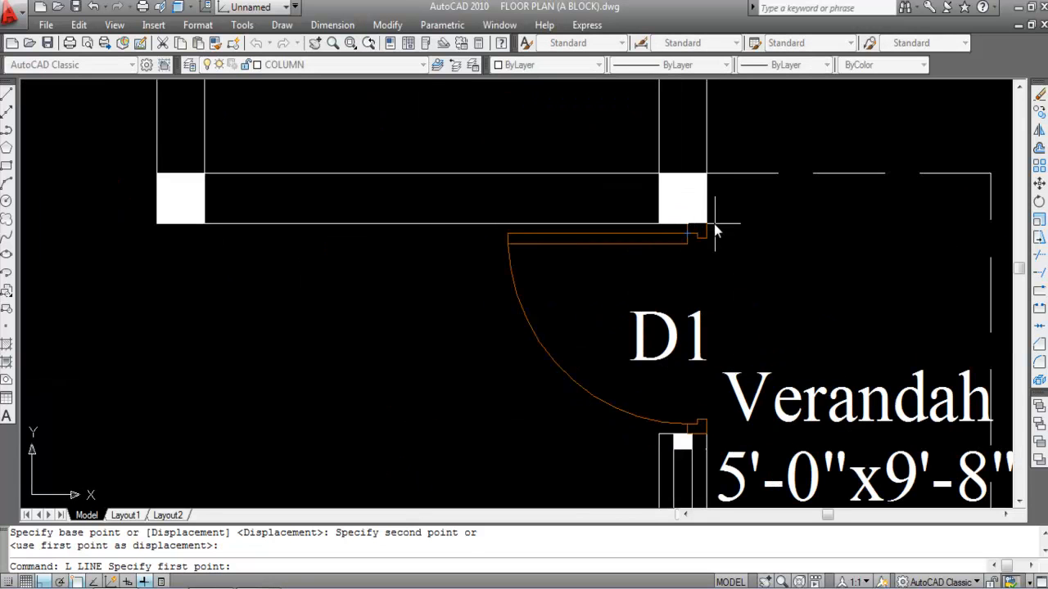
left_click(662, 229)
scroll(737, 229, "down", 5)
scroll(446, 230, "up", 4)
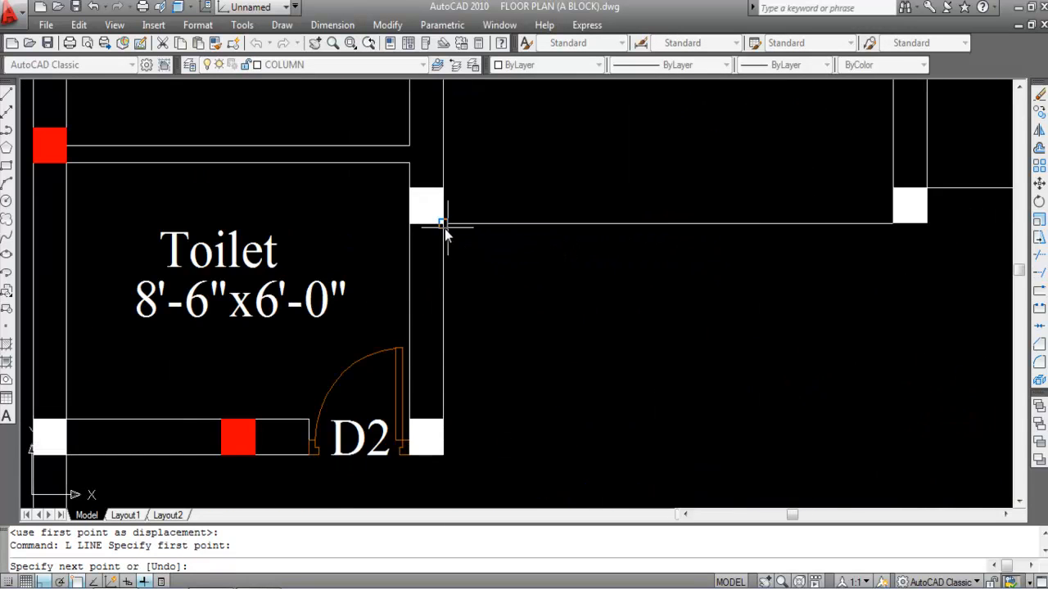
left_click(442, 223)
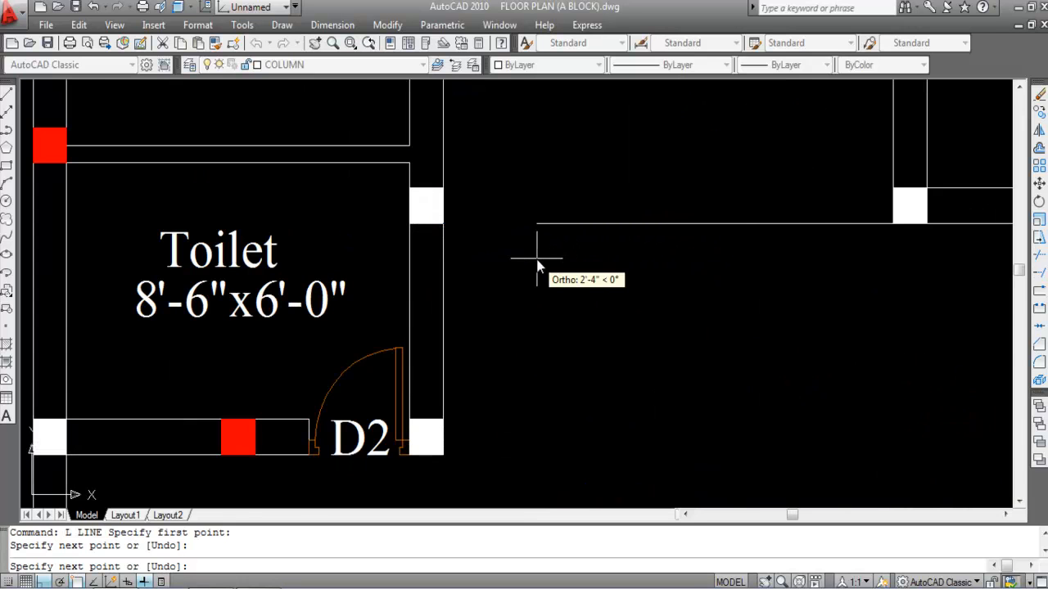
key("Escape")
scroll(491, 240, "down", 5)
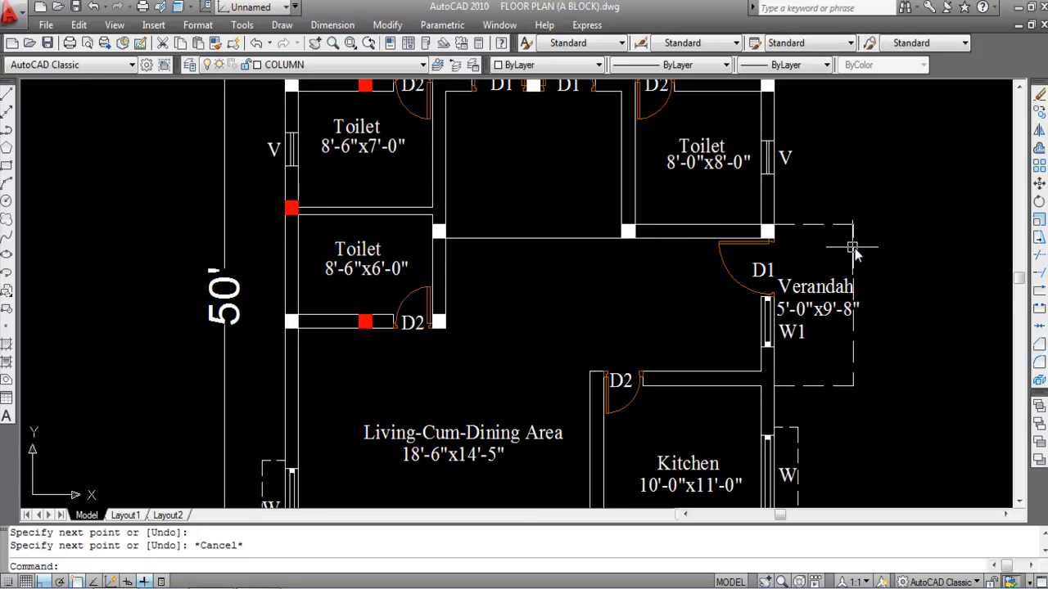
- Extend the horizontal line east to the verandah's dashed outer edge
type("E")
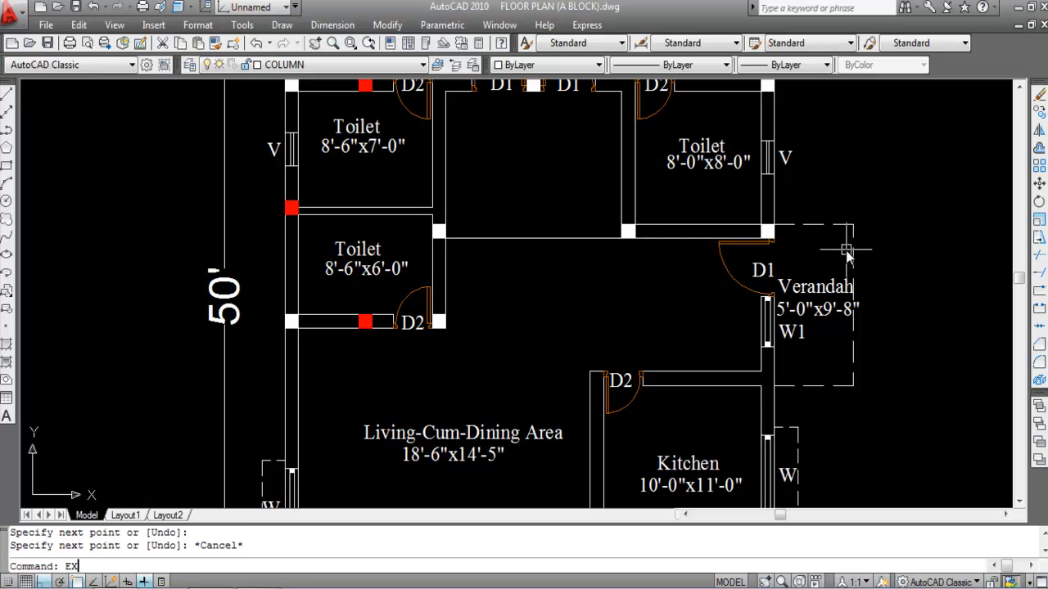
type("X")
key("Return")
left_click(853, 262)
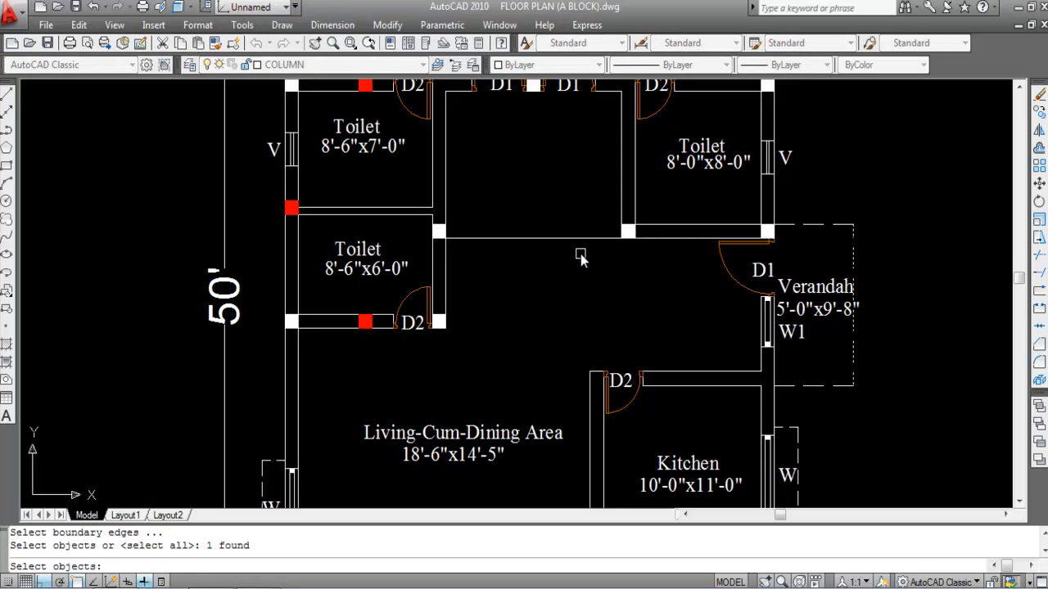
key("Return")
left_click(580, 237)
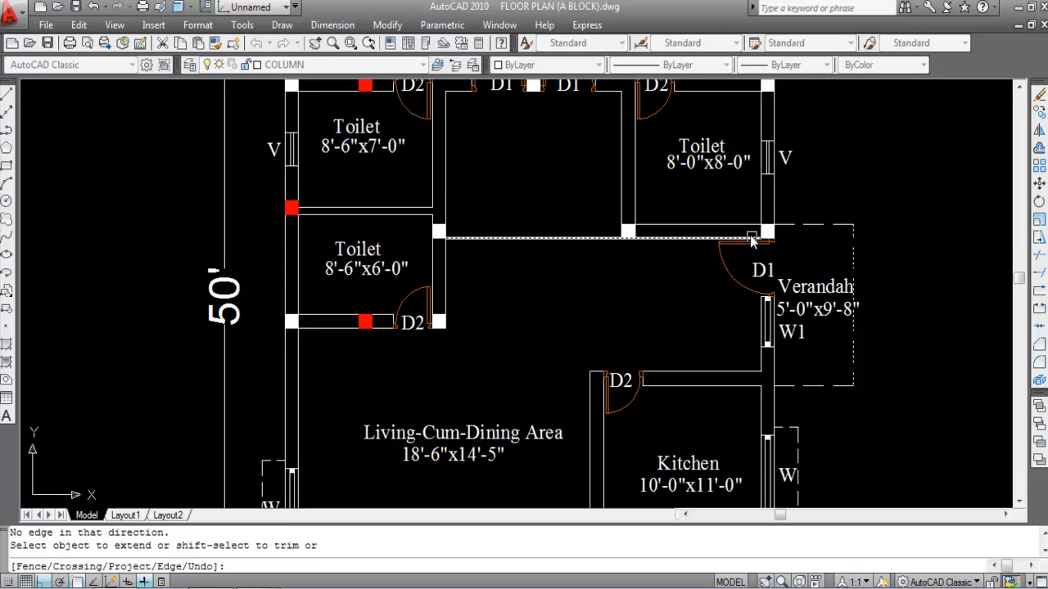
scroll(753, 242, "up", 4)
left_click(744, 243)
scroll(639, 240, "down", 4)
scroll(807, 266, "down", 3)
key("Escape")
- Put the extended horizontal line on the BEAM layer
left_click(587, 244)
key("Escape")
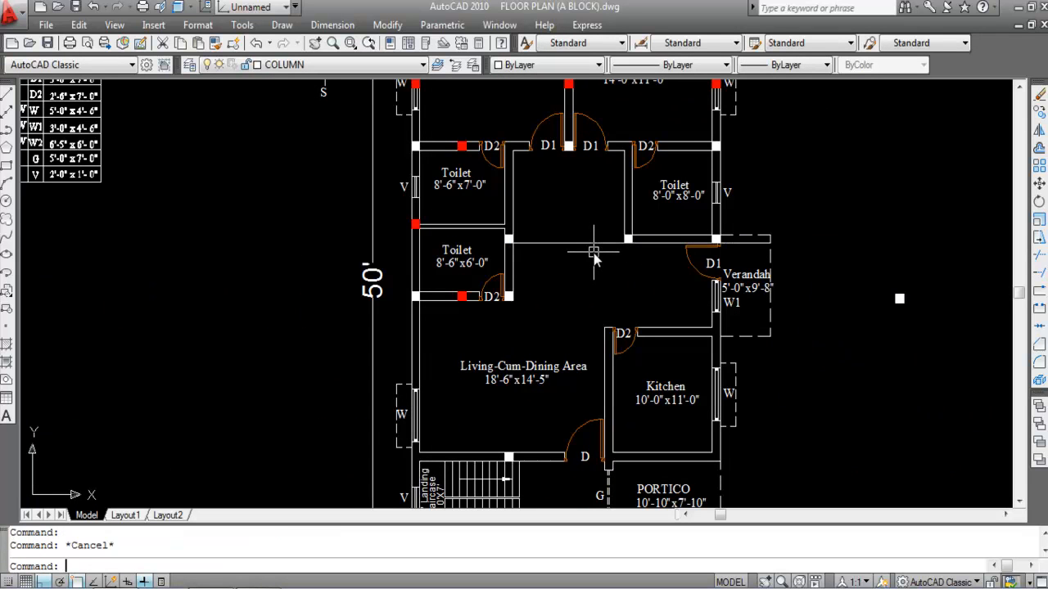
key("Escape")
left_click(585, 243)
left_click(341, 66)
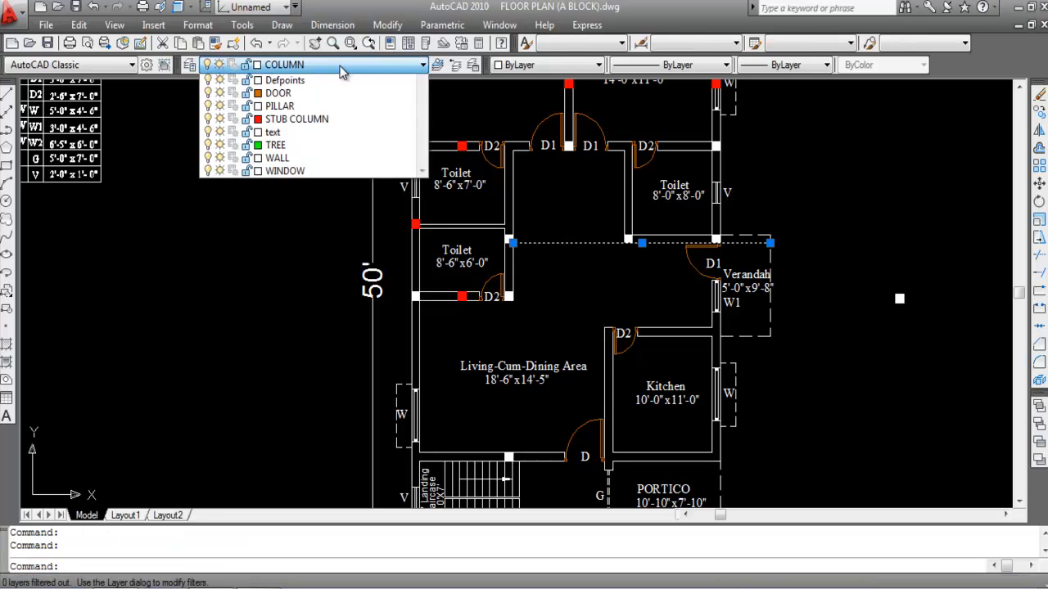
left_click(299, 96)
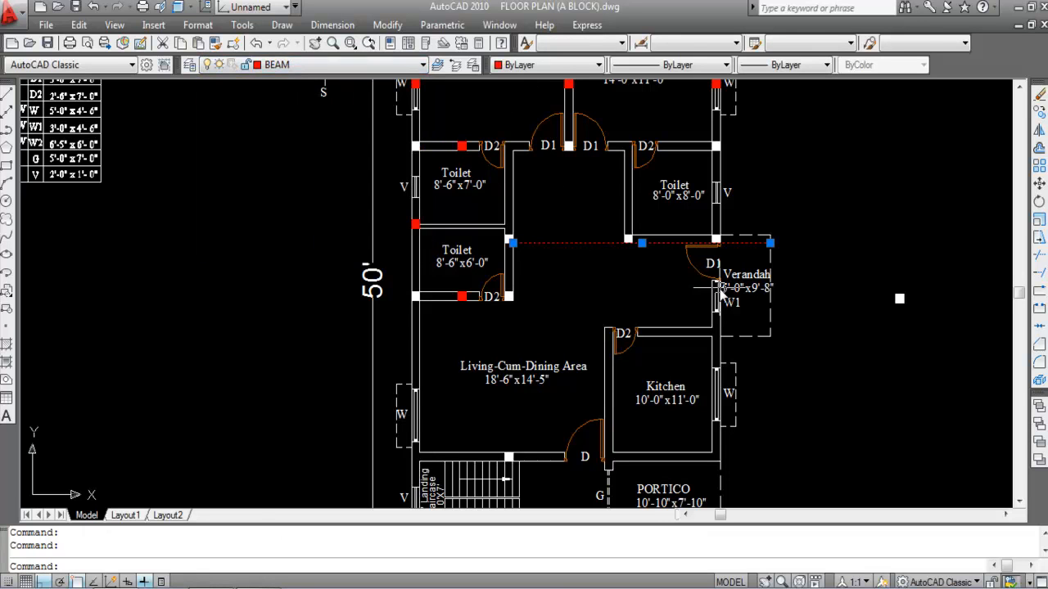
key("Escape")
- Offset the beam line 10 inches to the north, along the columns' upper edges
scroll(589, 244, "up", 2)
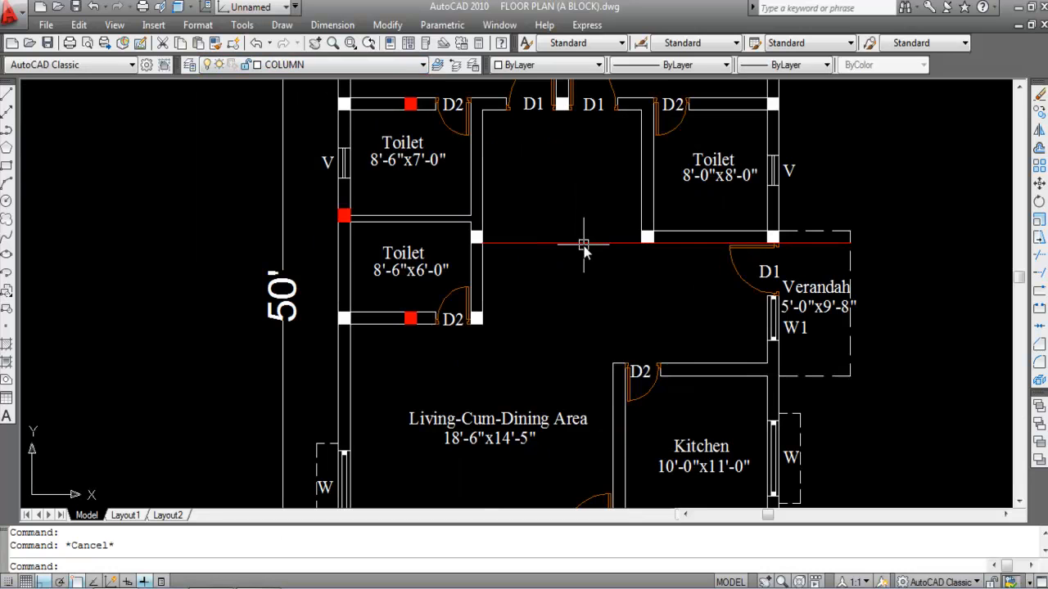
type("o")
key("Return")
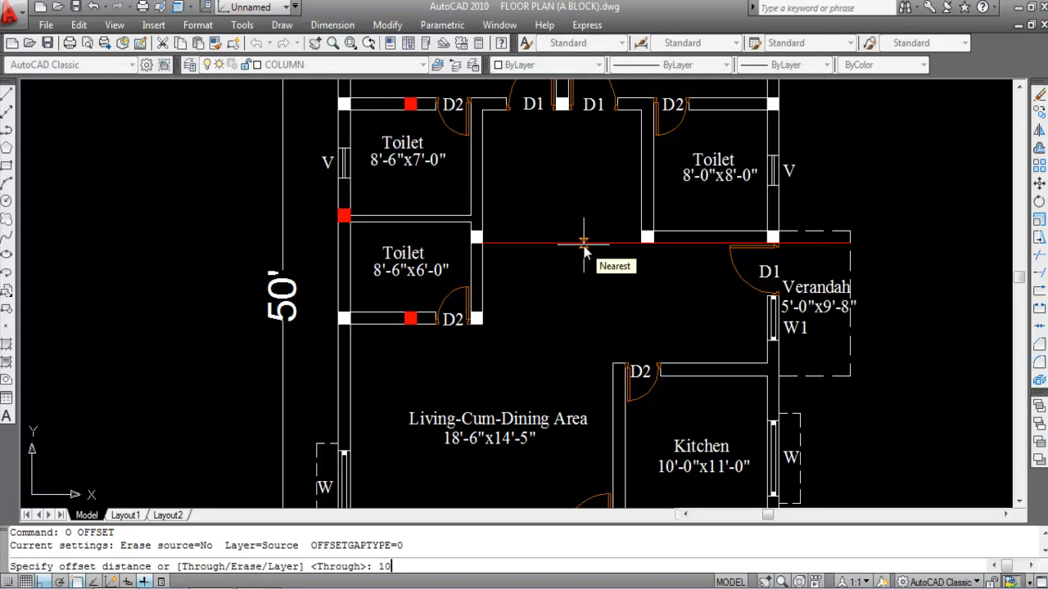
type("10")
key("Return")
left_click(568, 243)
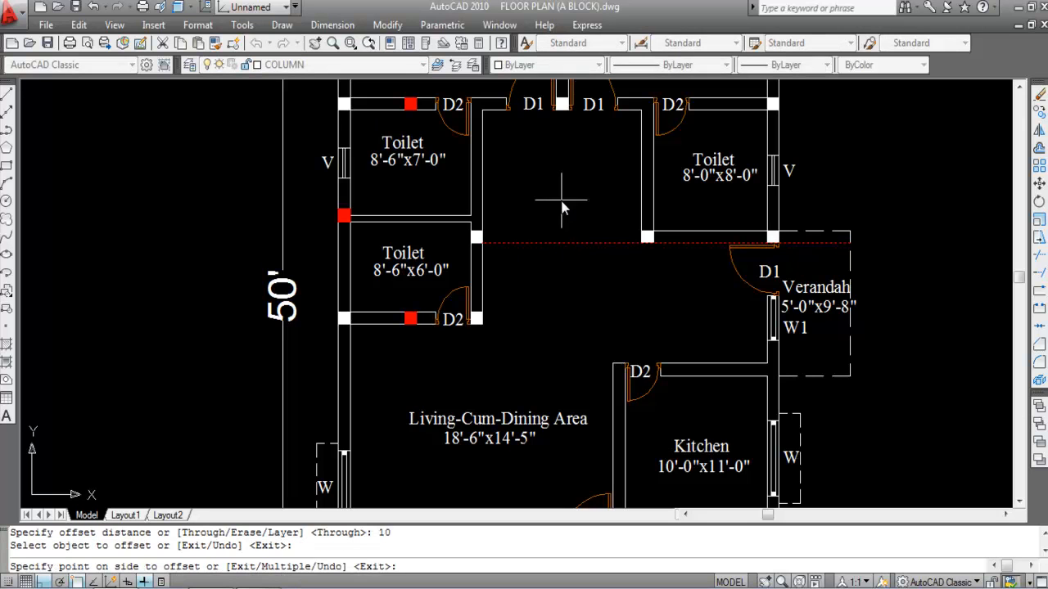
left_click(562, 206)
key("Escape")
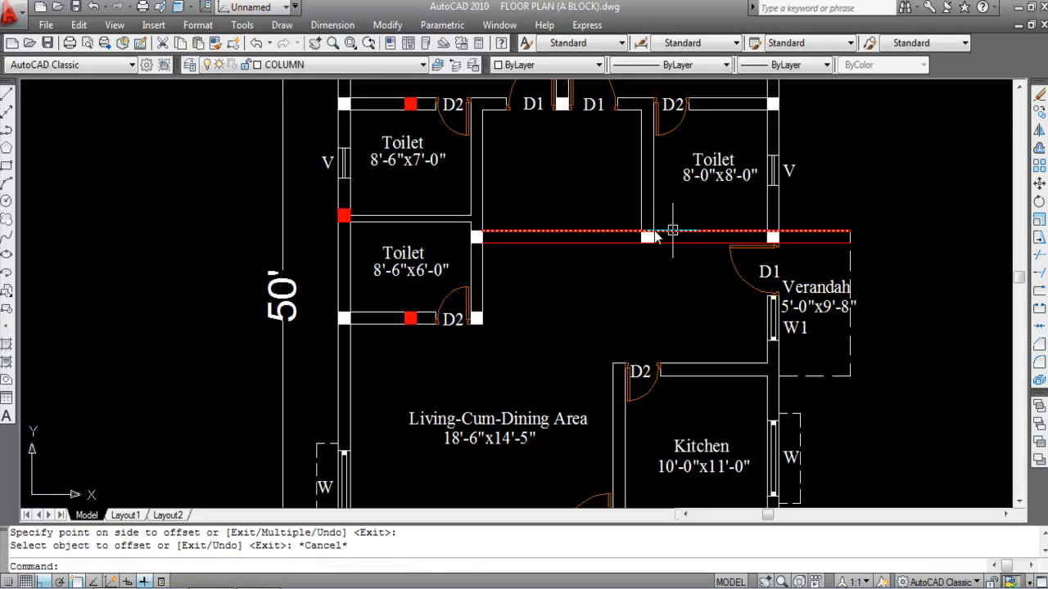
- Set the lineweight of both beam lines to 0.30 mm
left_click(577, 266)
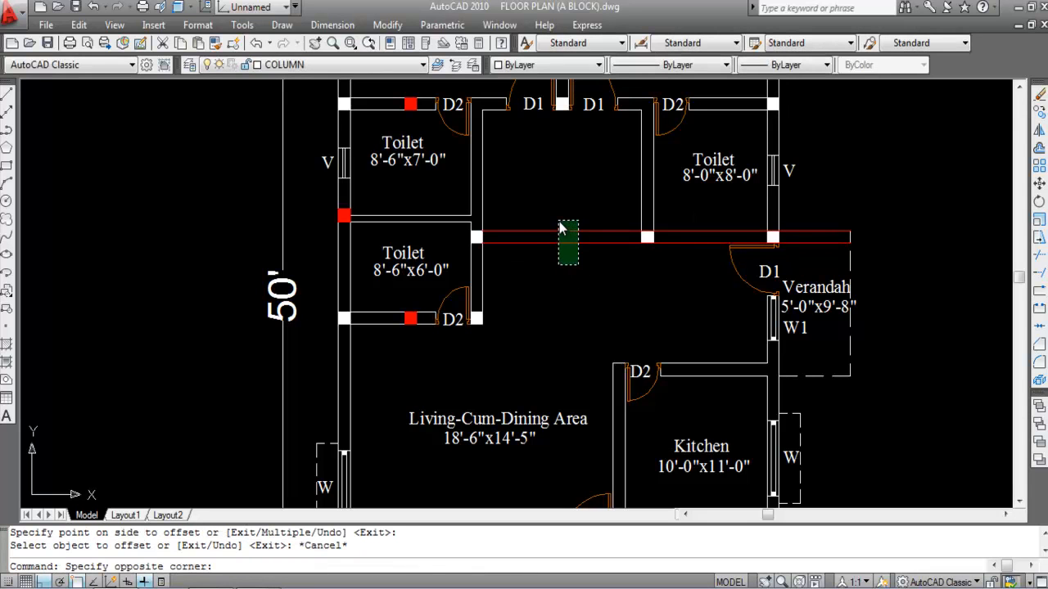
left_click(559, 219)
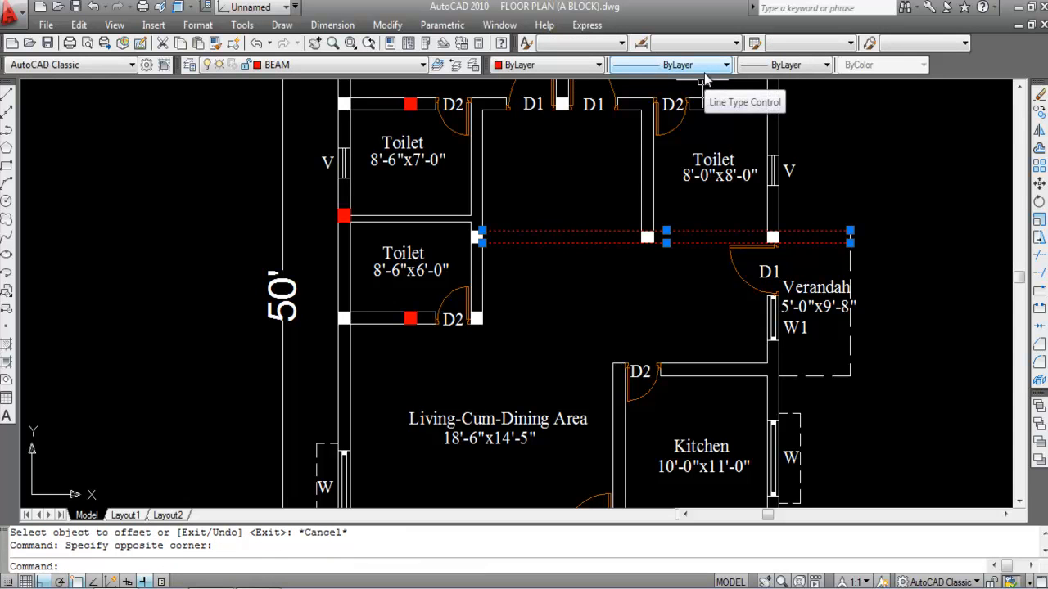
left_click(783, 66)
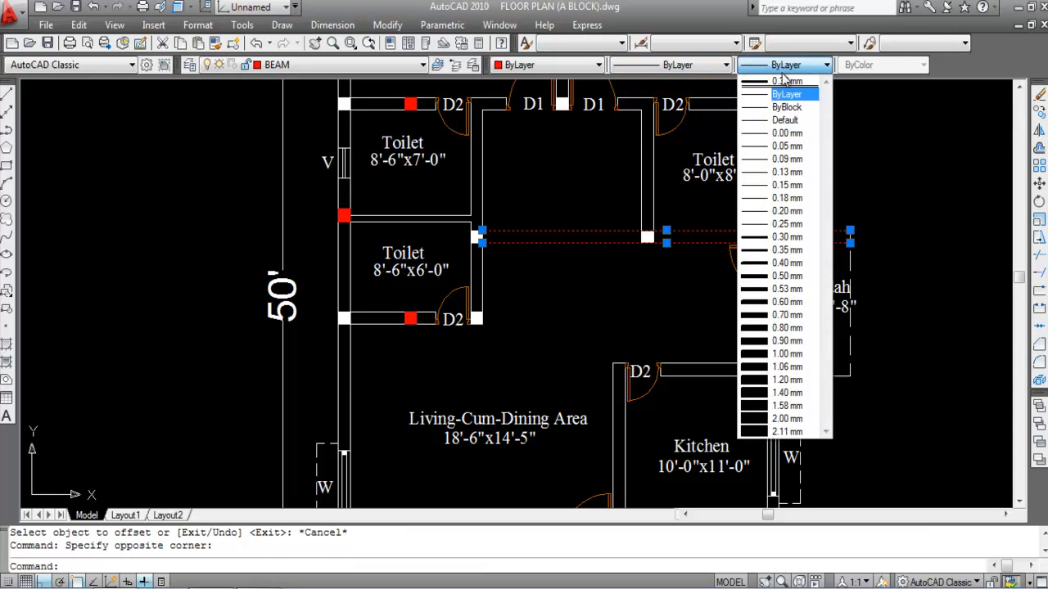
left_click(785, 235)
key("Escape")
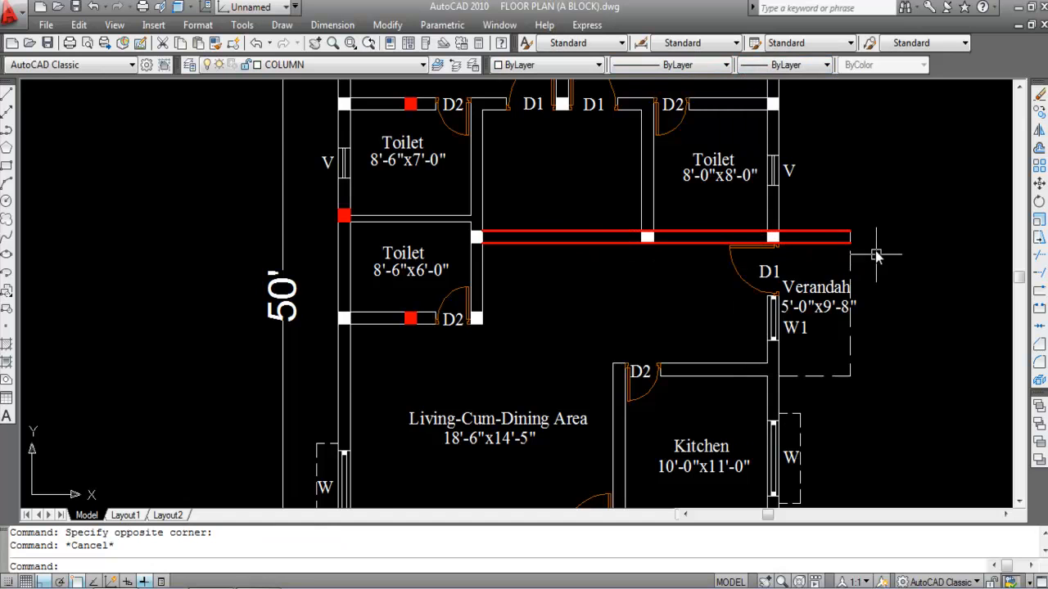
scroll(729, 246, "up", 2)
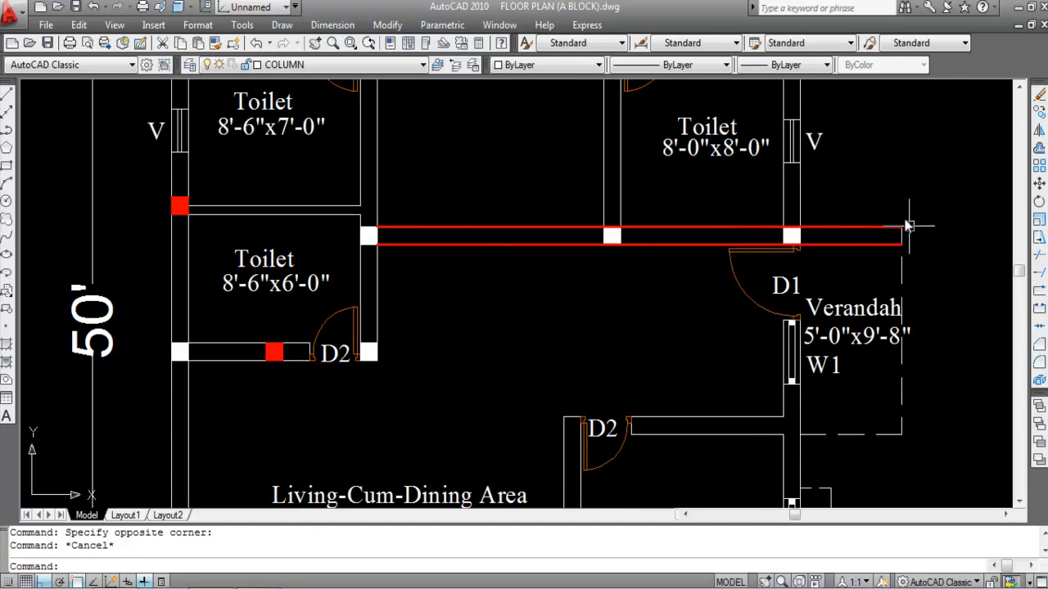
scroll(930, 246, "down", 2)
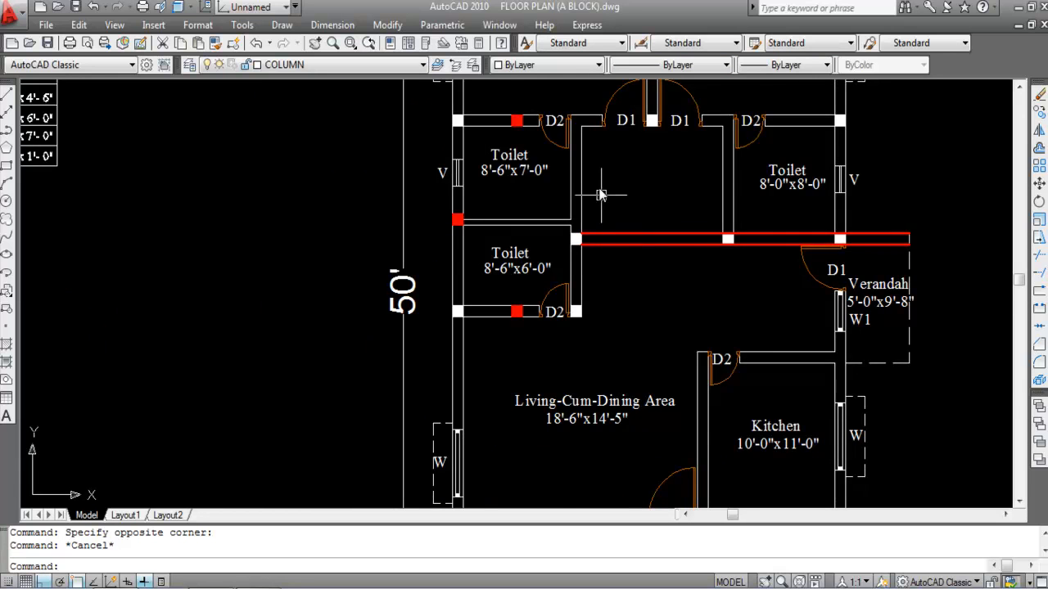
- Draw a vertical line from the corner column at the horizontal beam's west end down to the column beside the staircase
scroll(622, 230, "down", 2)
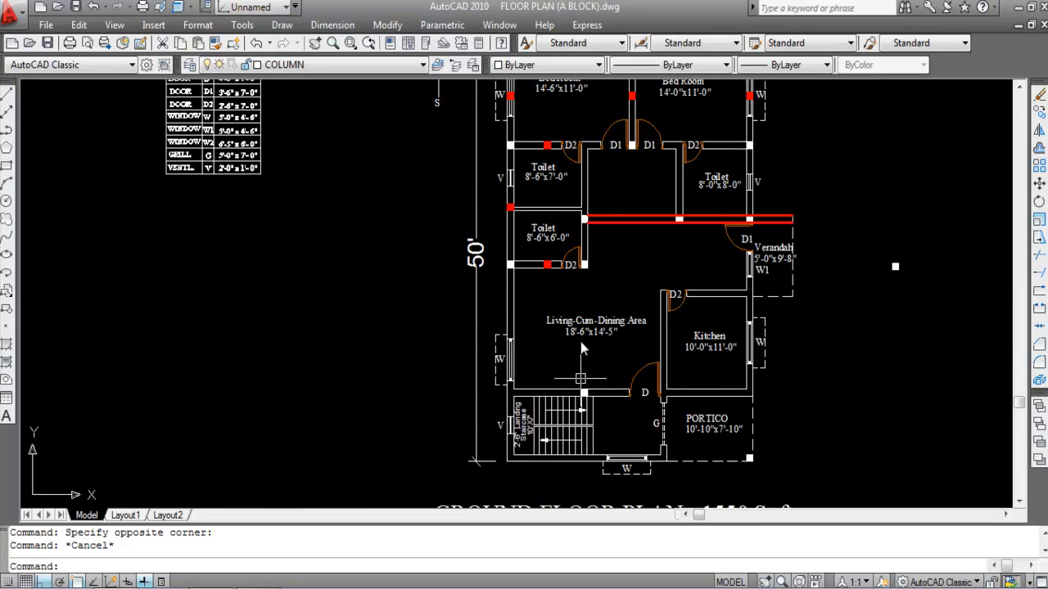
scroll(591, 276, "up", 2)
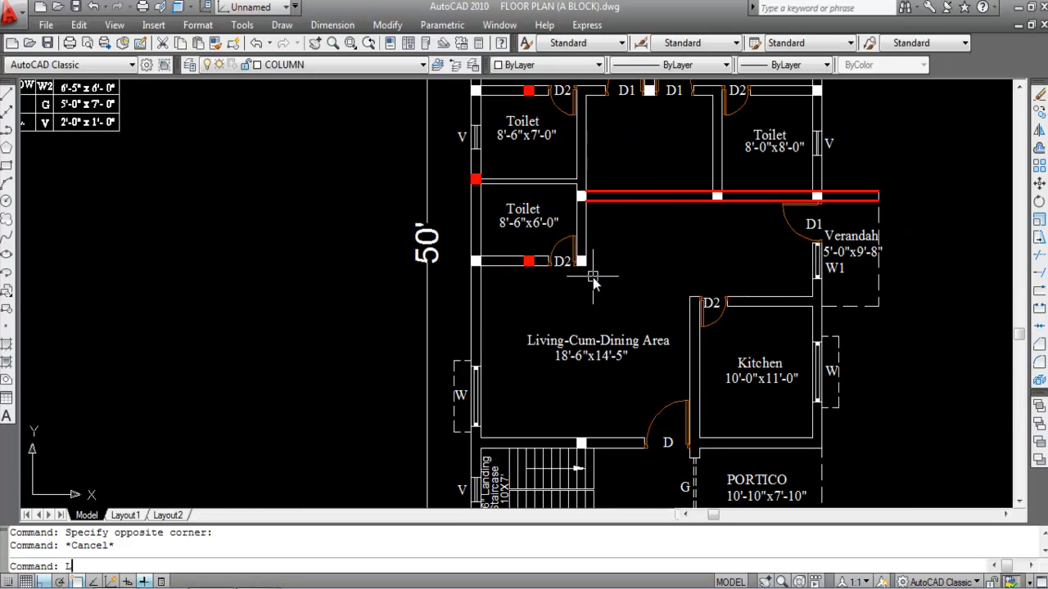
key("Return")
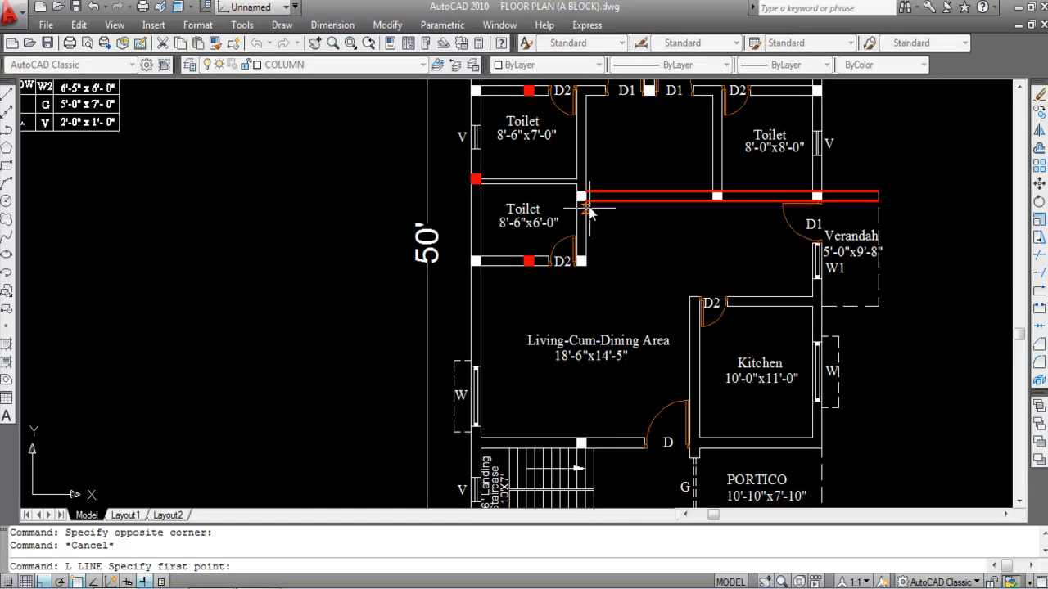
left_click(588, 204)
scroll(590, 442, "up", 5)
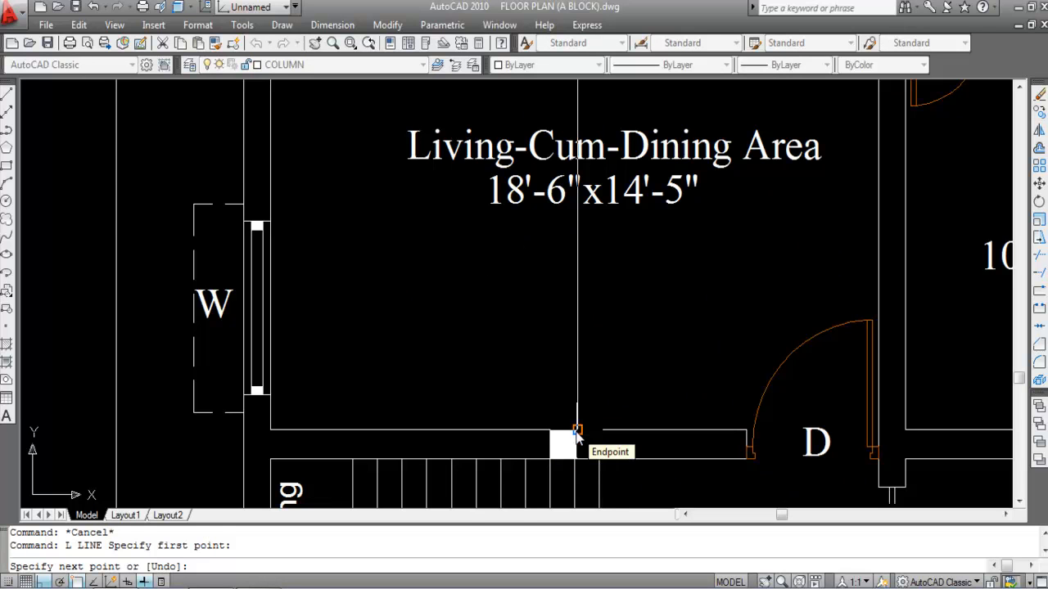
left_click(577, 459)
key("Escape")
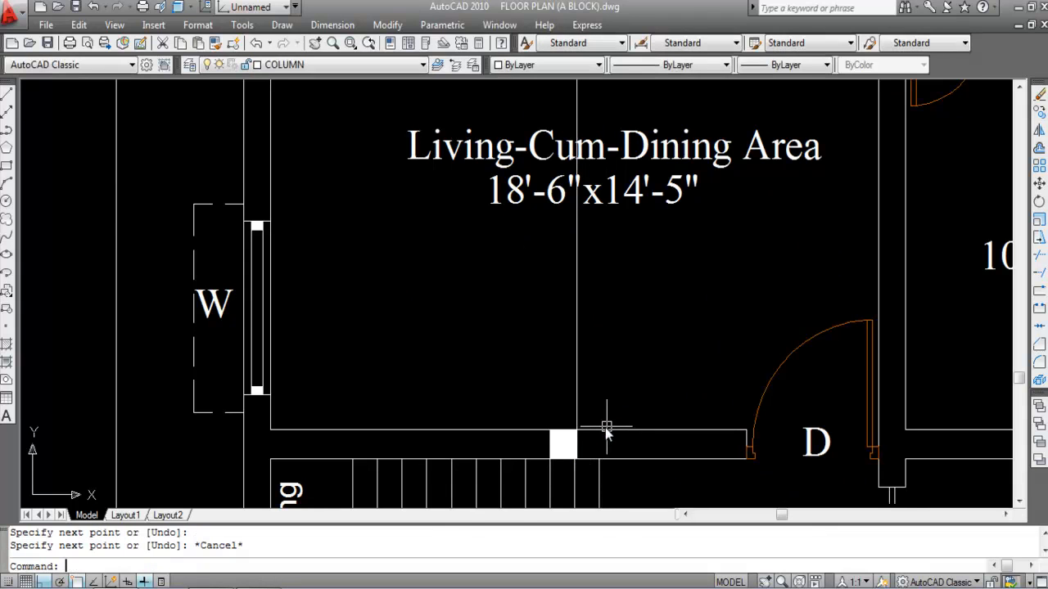
- Offset the vertical line through the living-cum-dining area by 10" to the west to form the second beam edge
scroll(538, 417, "down", 4)
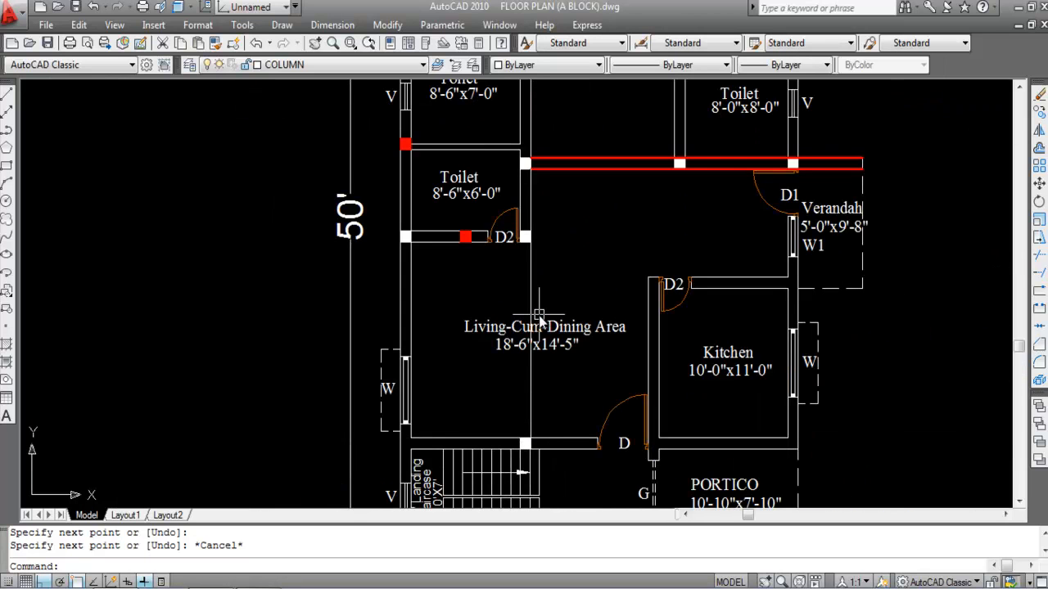
type("O")
key("Return")
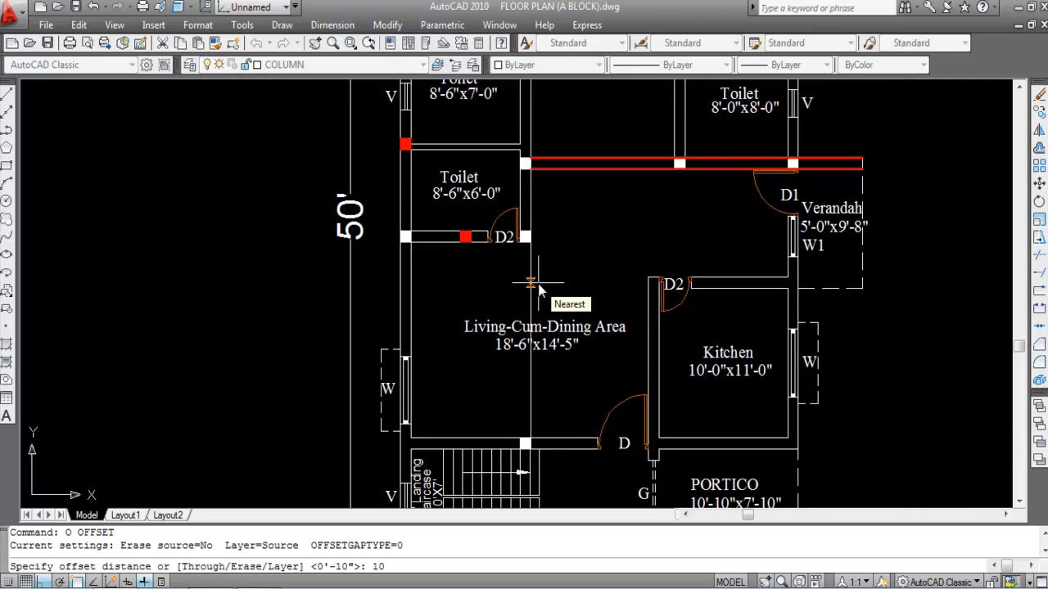
type("10")
key("Return")
left_click(530, 282)
left_click(458, 283)
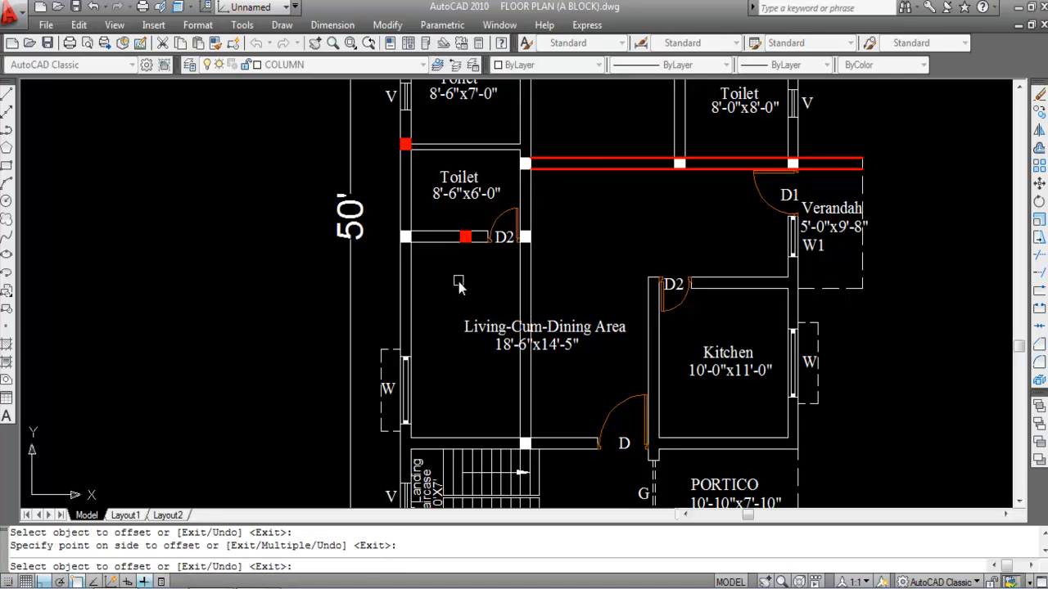
key("Escape")
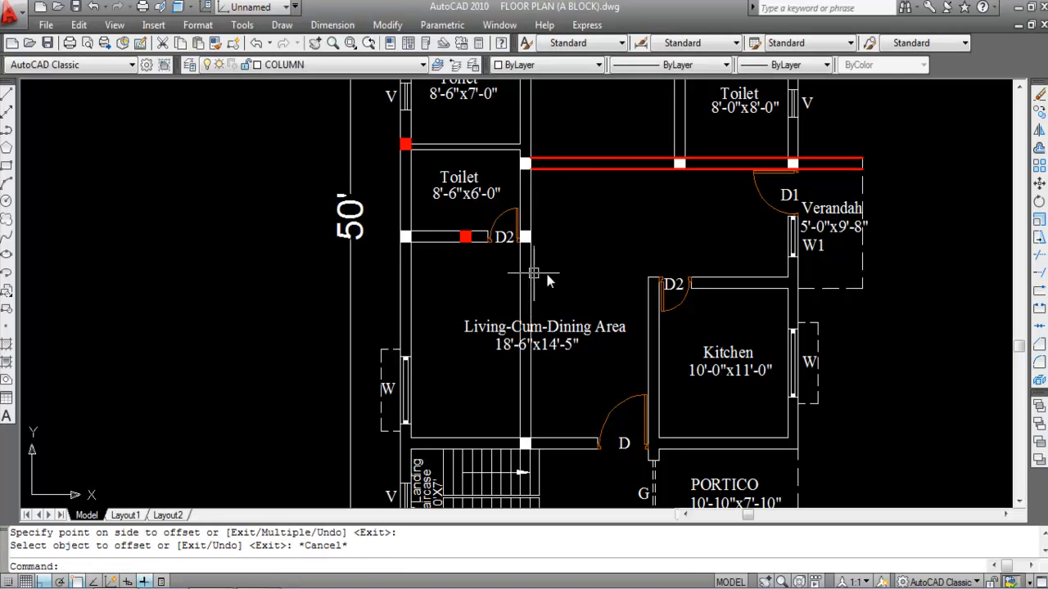
- Match the properties of the red horizontal beam line onto both vertical lines through the living-cum-dining area
left_click(586, 169)
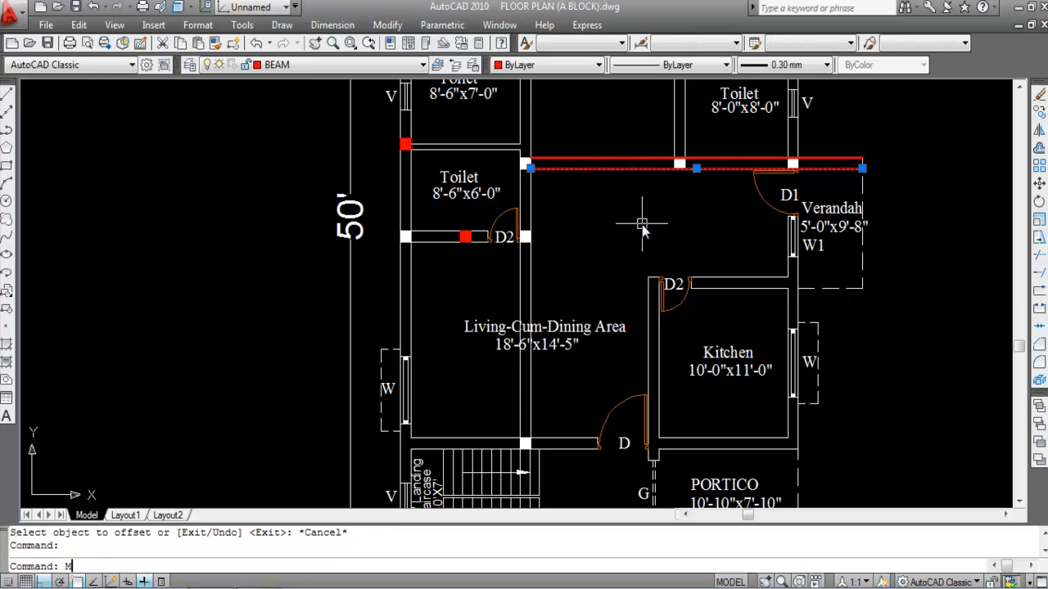
type("MA")
key("Return")
left_click(577, 280)
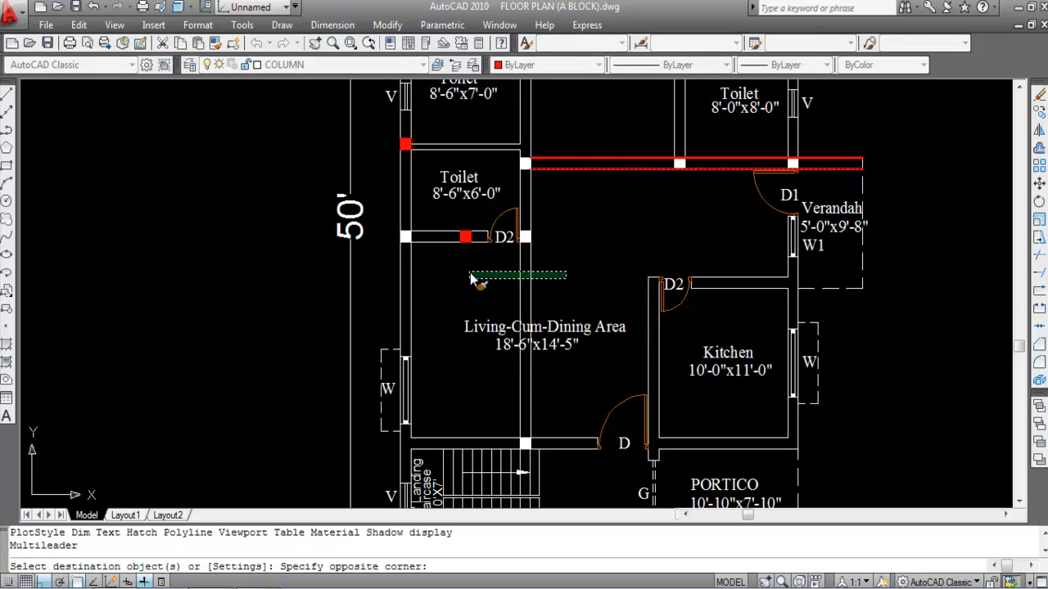
left_click(473, 283)
key("Escape")
- Examine how the horizontal and vertical beams run between the columns across the ground floor plan
scroll(485, 327, "down", 2)
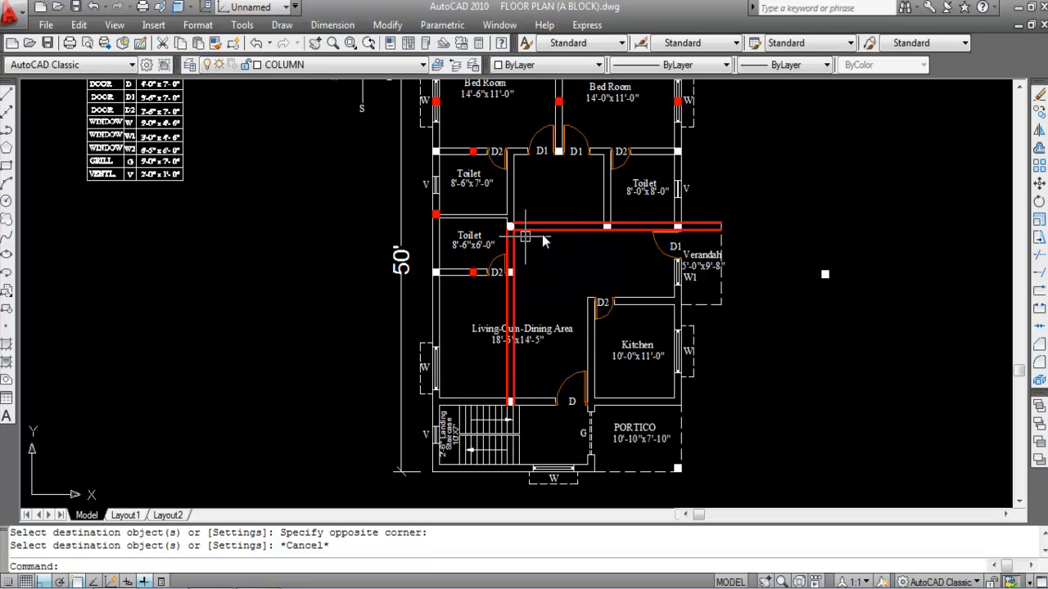
scroll(508, 219, "up", 3)
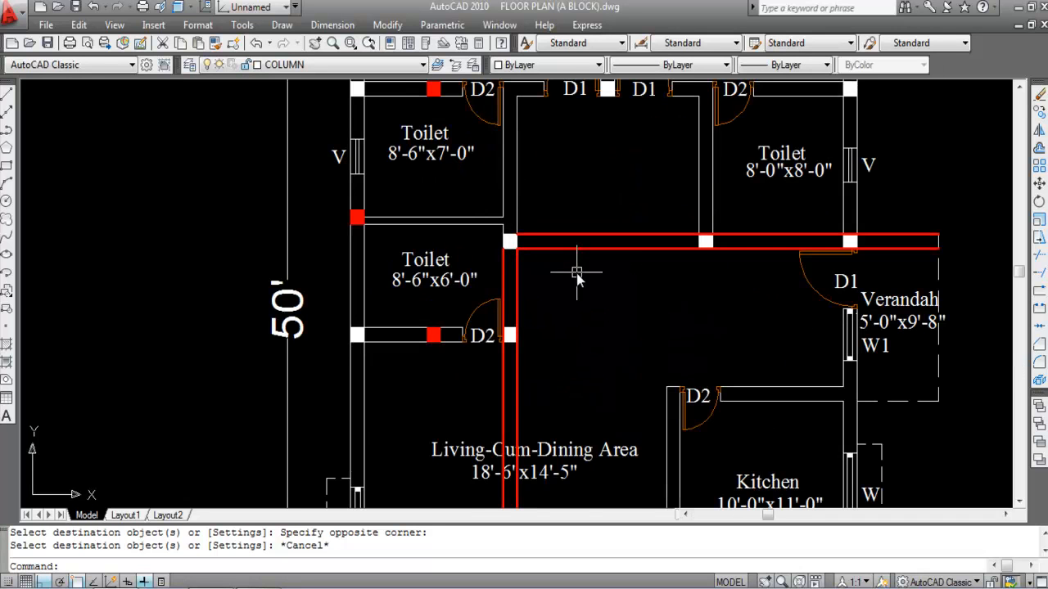
scroll(491, 241, "down", 2)
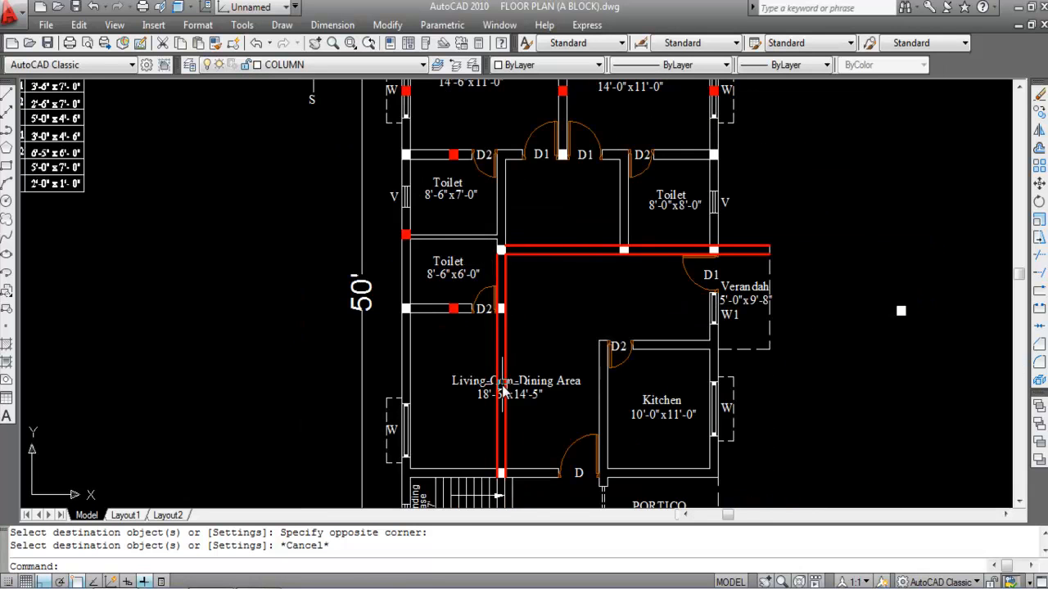
scroll(491, 326, "down", 2)
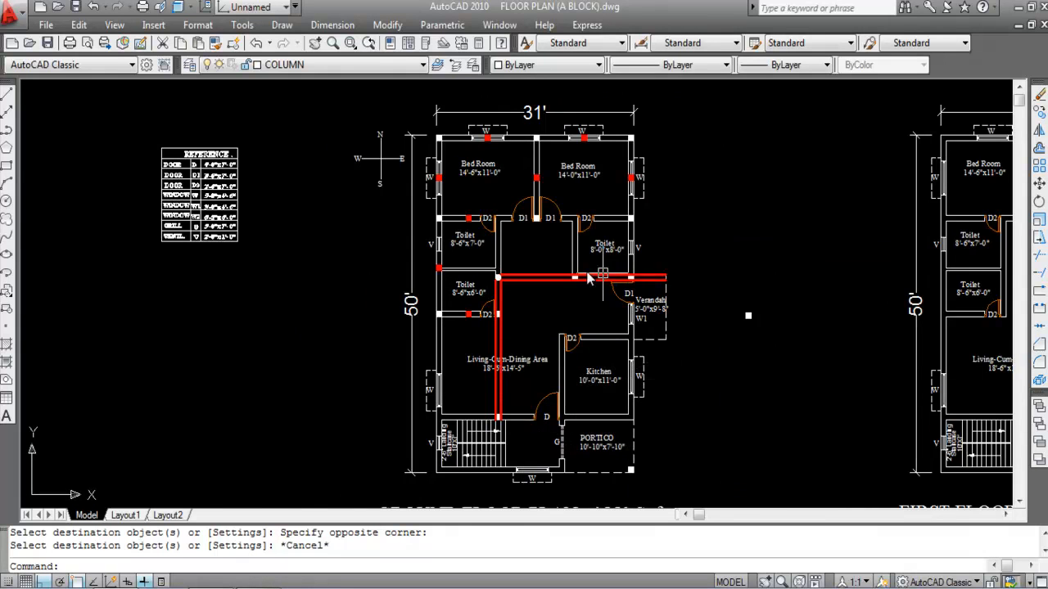
scroll(631, 286, "up", 3)
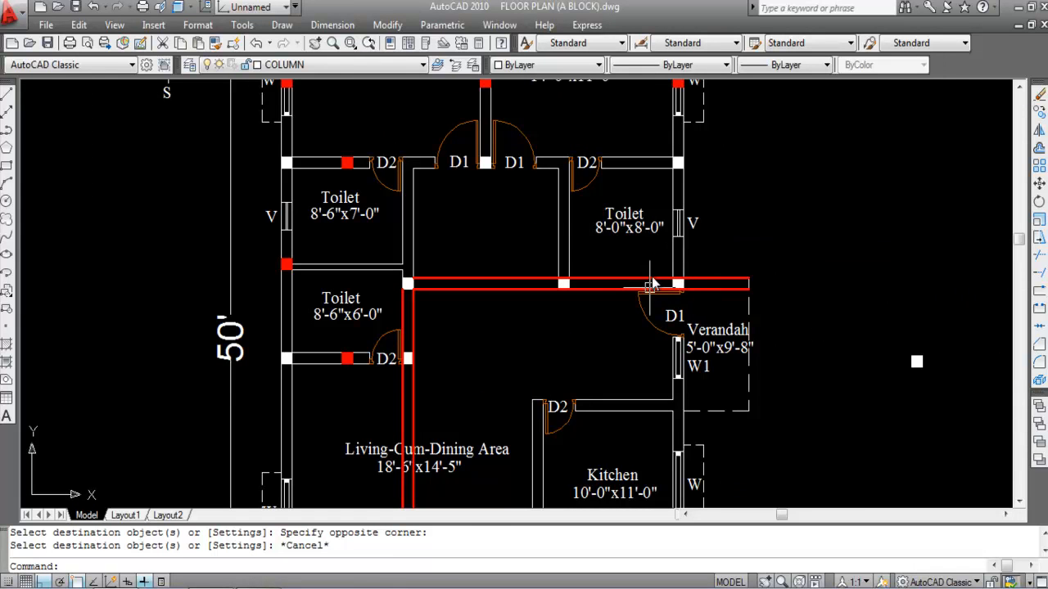
scroll(491, 307, "down", 3)
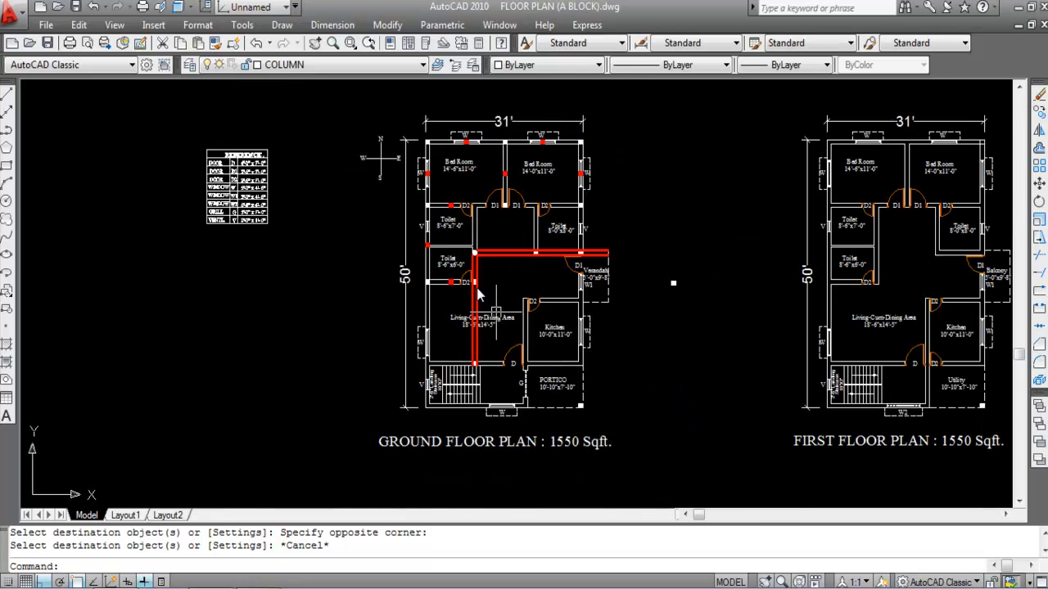
scroll(509, 322, "up", 1)
scroll(514, 366, "up", 1)
scroll(458, 361, "up", 2)
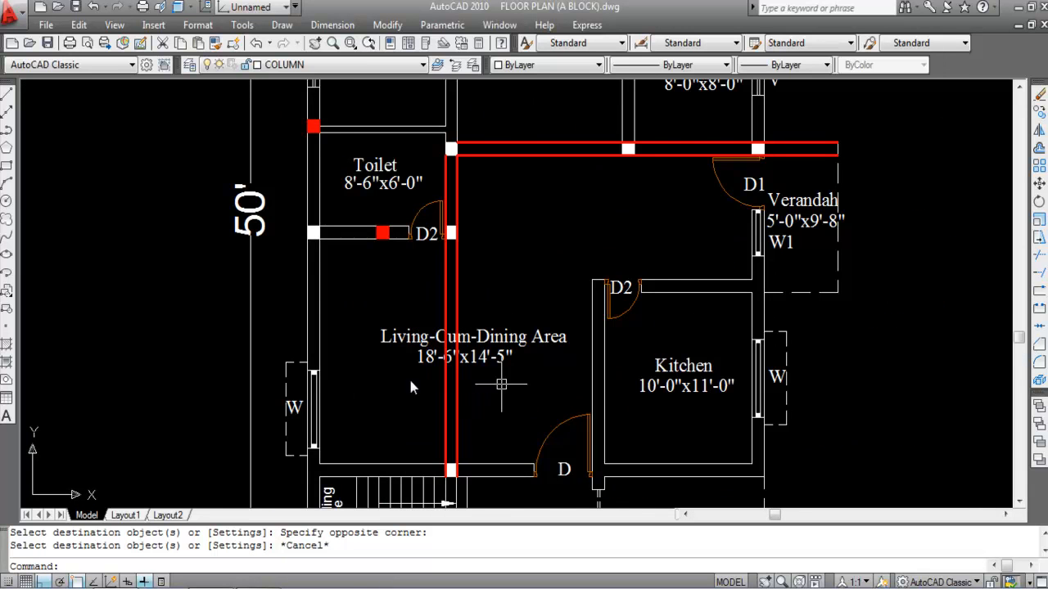
scroll(437, 361, "down", 2)
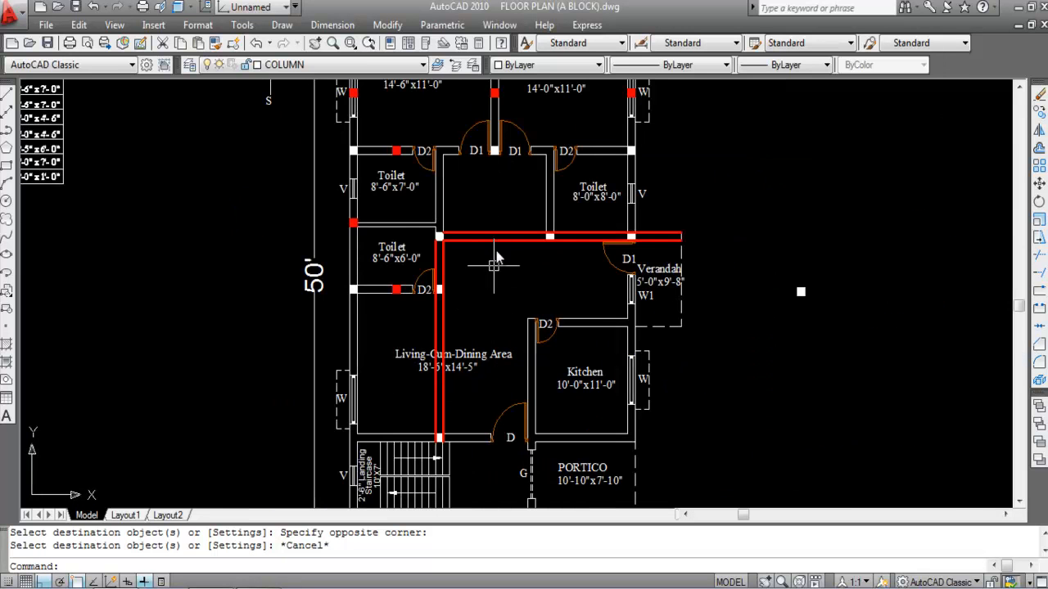
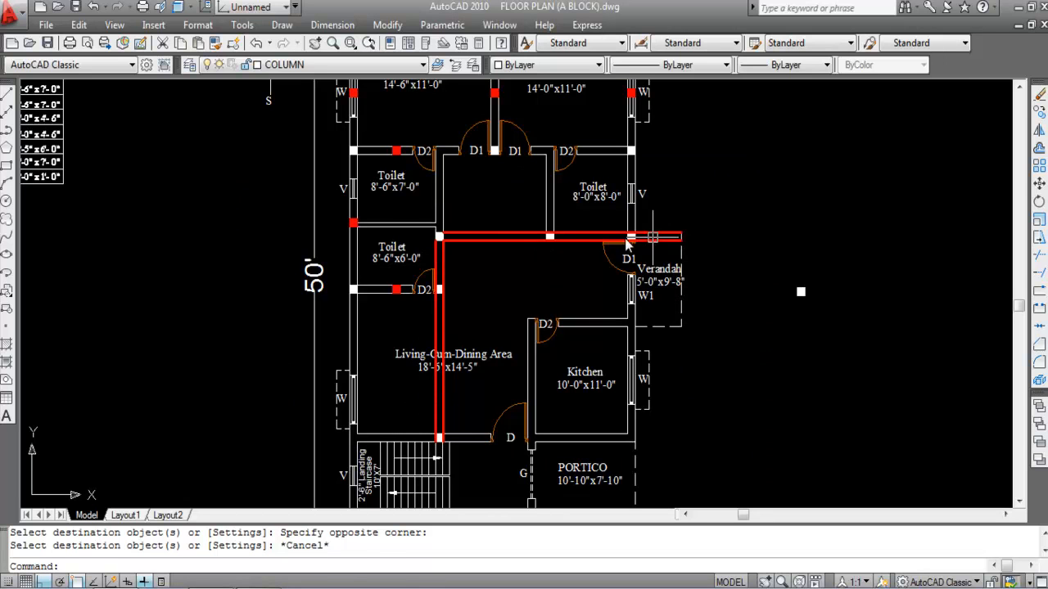
scroll(550, 352, "down", 2)
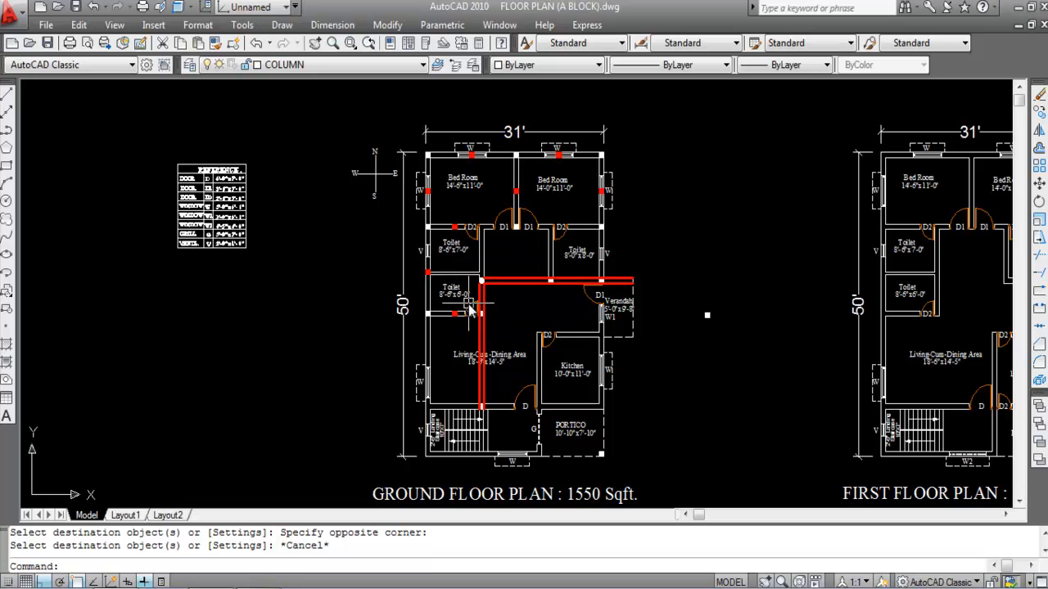
- Select the horizontal beam lines to identify their layer and hide the BEAM layer
scroll(524, 310, "up", 2)
left_click(518, 310)
left_click(501, 273)
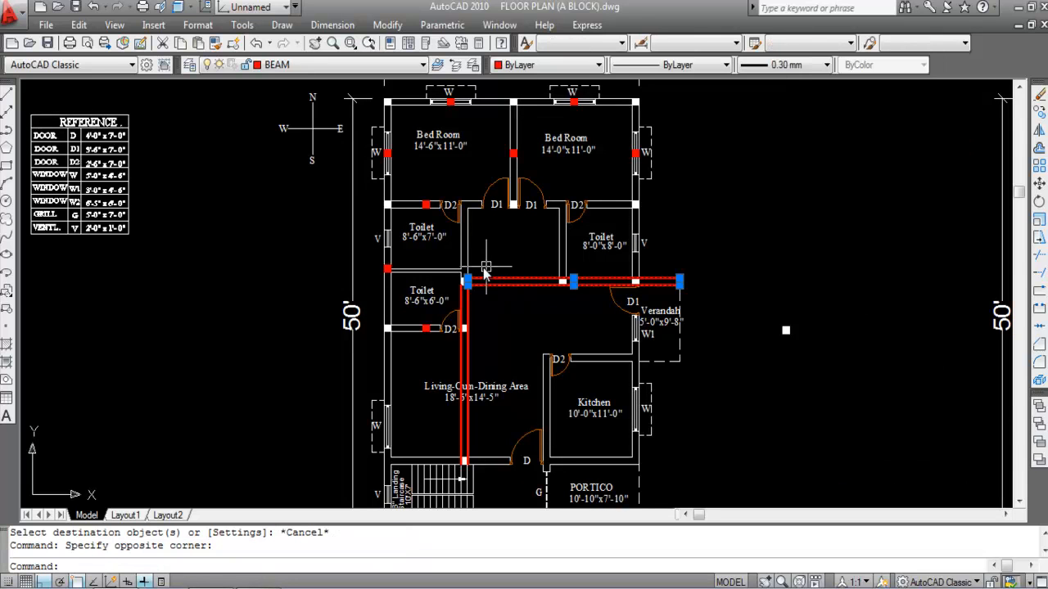
left_click(311, 65)
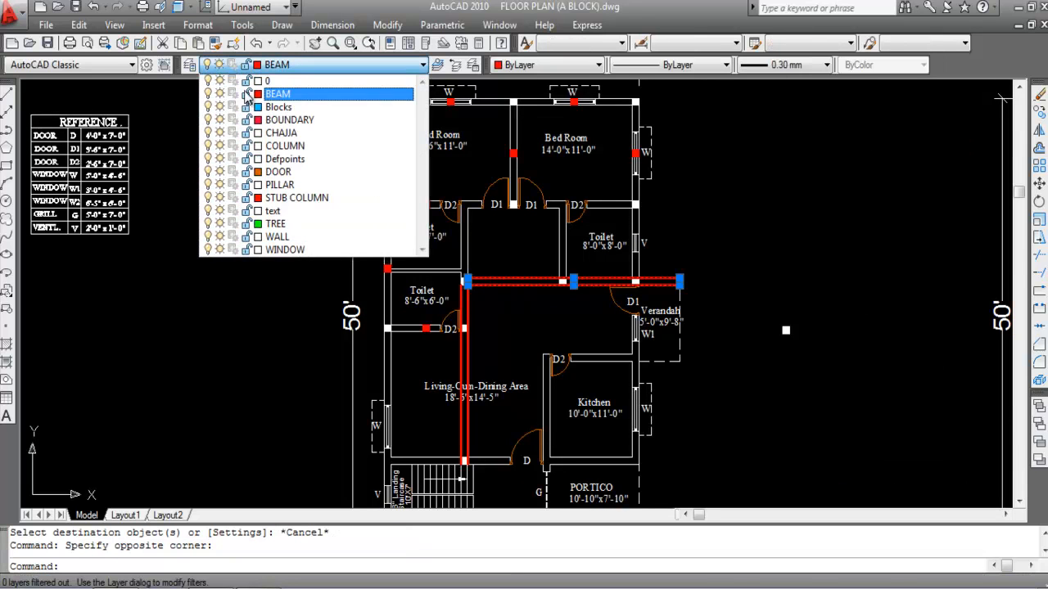
left_click(284, 146)
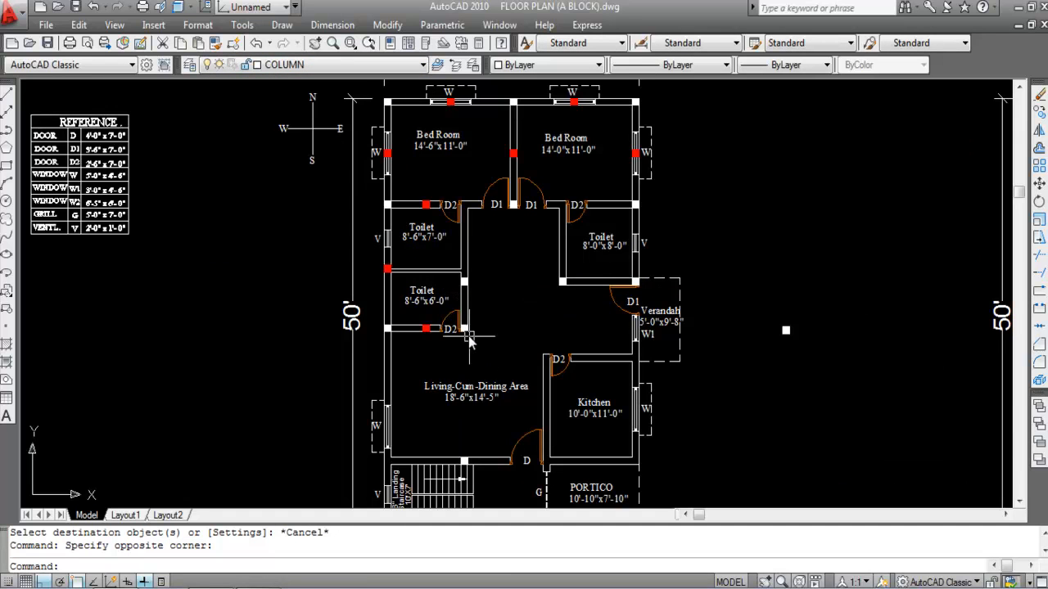
- Copy the stub column from the 8'-6"x6'-0" toilet's lower wall to the midpoint of the 8'-0"x8'-0" toilet's lower wall, with ortho off
scroll(479, 299, "up", 2)
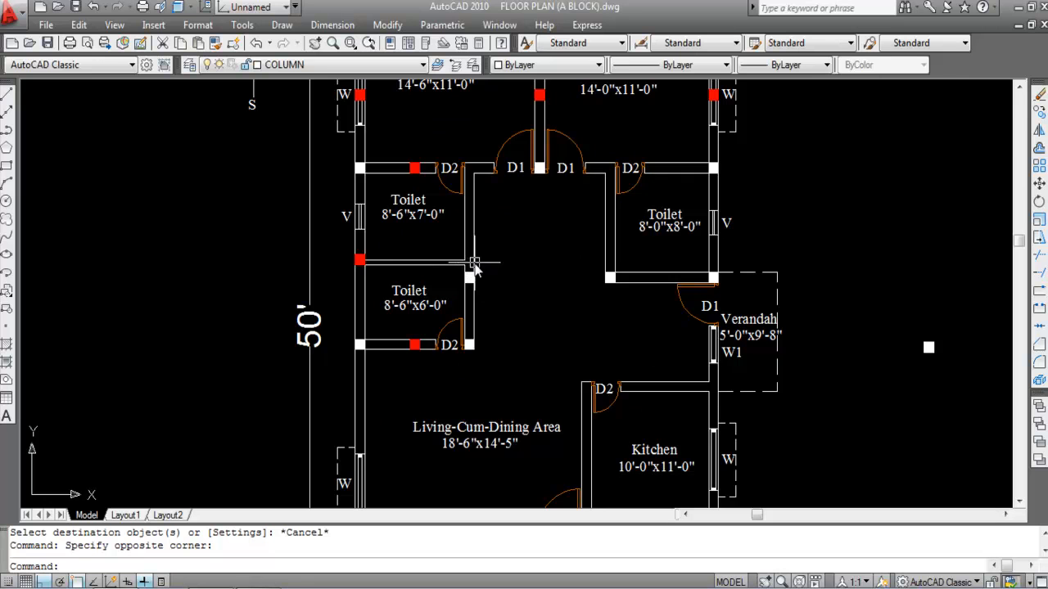
scroll(561, 328, "down", 2)
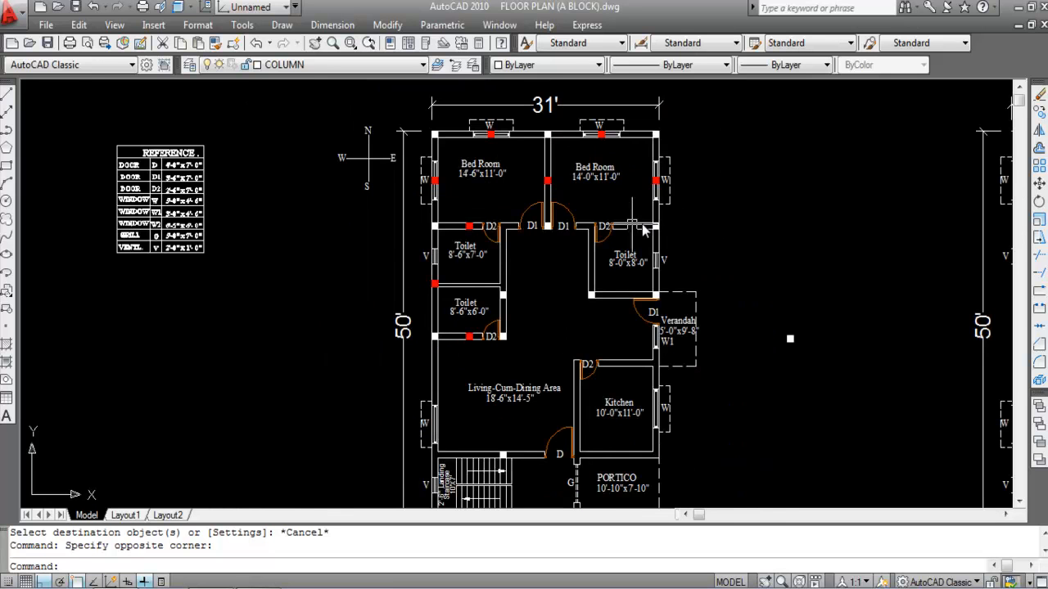
scroll(644, 250, "up", 1)
scroll(660, 277, "up", 1)
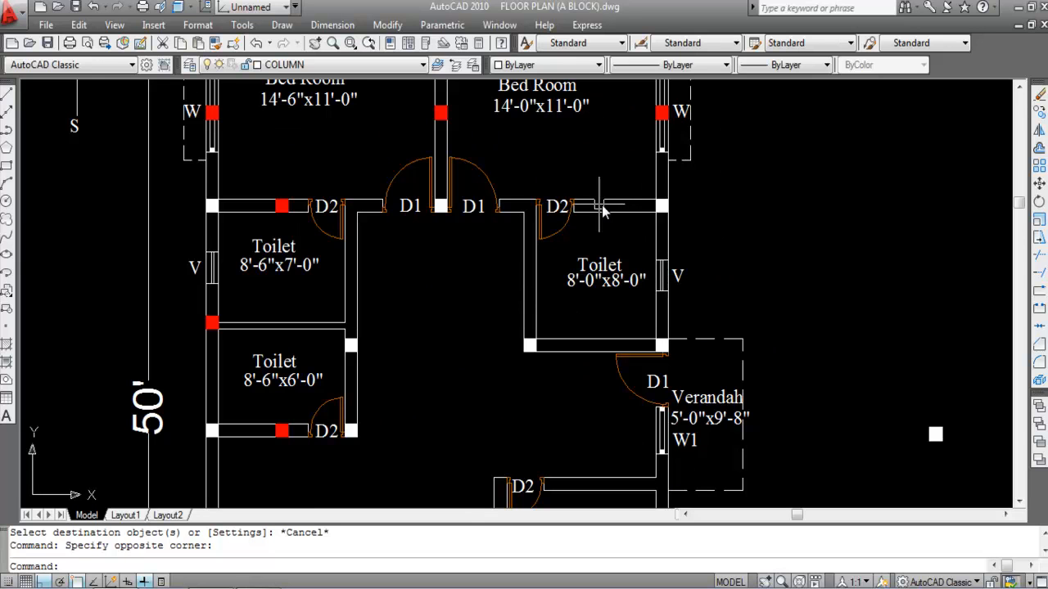
scroll(301, 435, "up", 3)
left_click(298, 430)
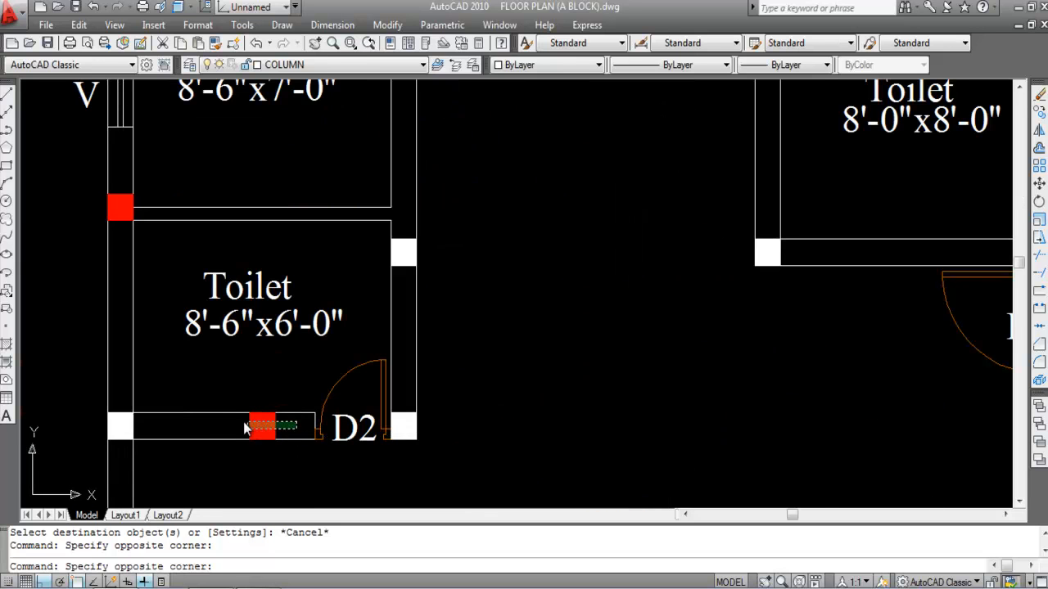
left_click(236, 419)
type("CO")
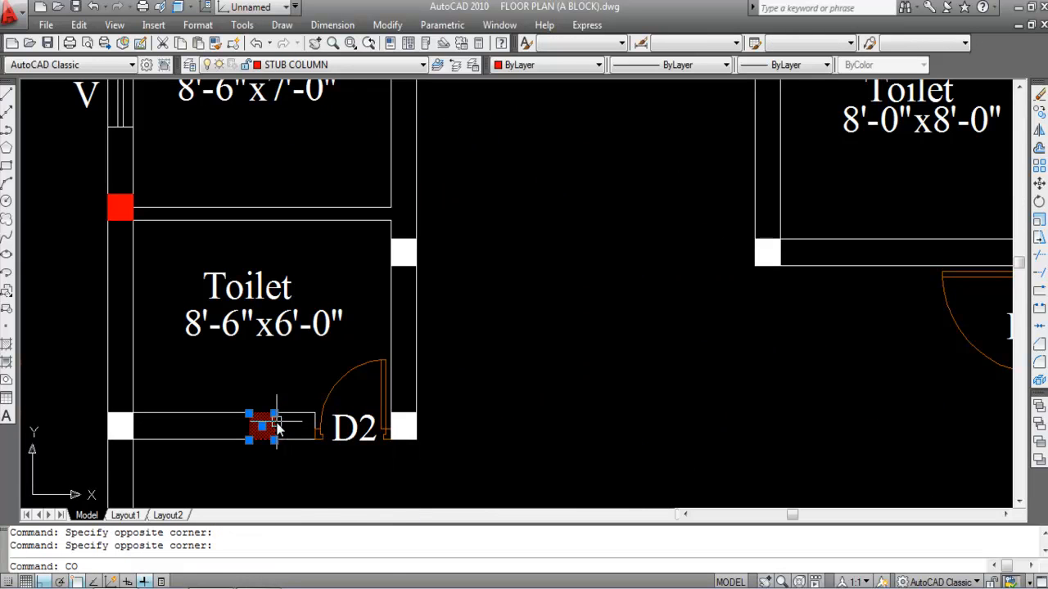
key("Return")
left_click(262, 442)
scroll(264, 358, "down", 5)
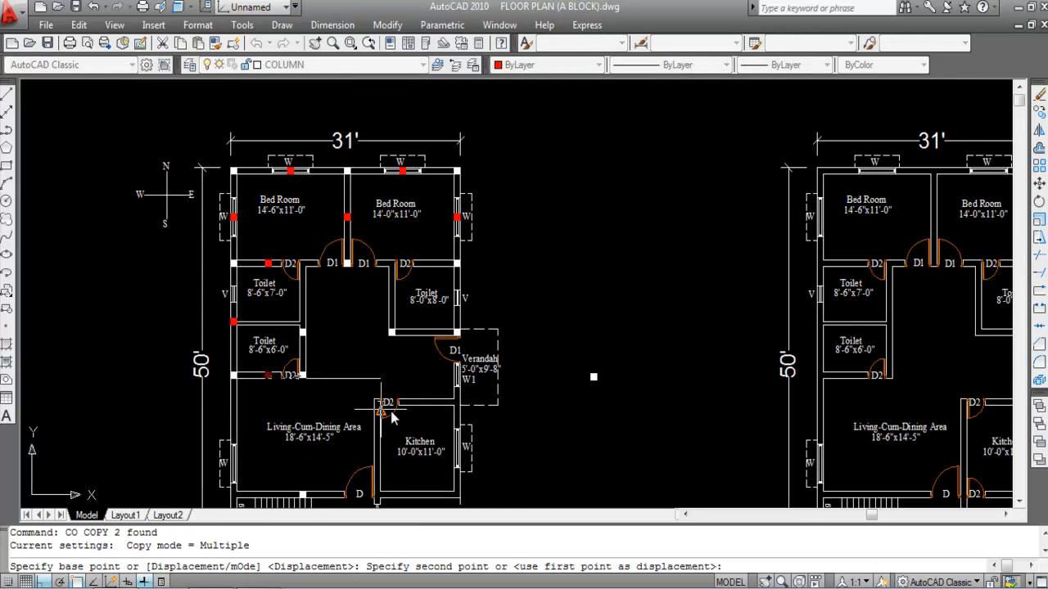
key("F8")
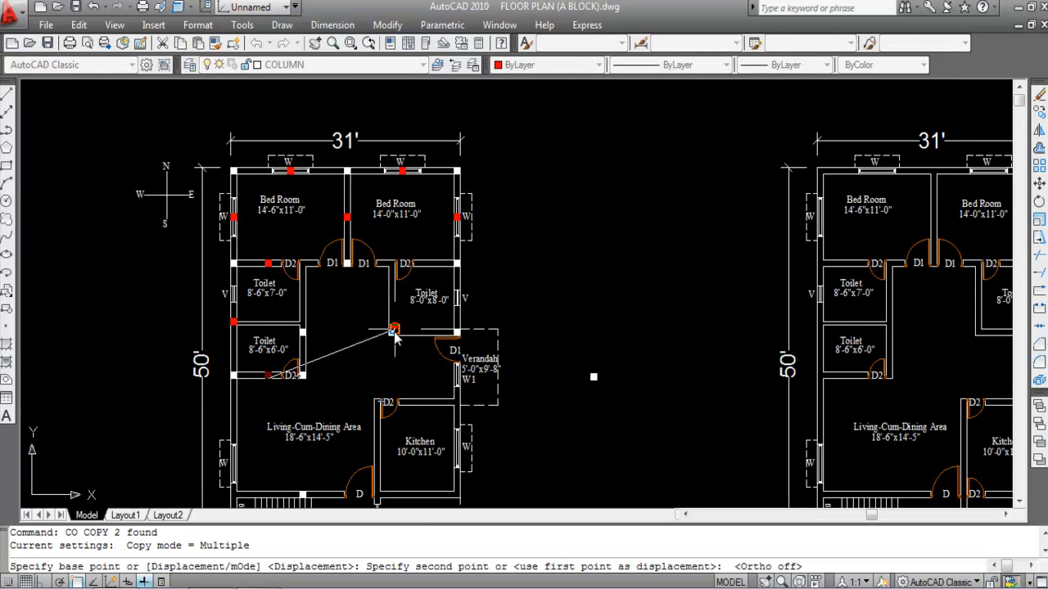
scroll(431, 334, "up", 2)
scroll(414, 339, "up", 2)
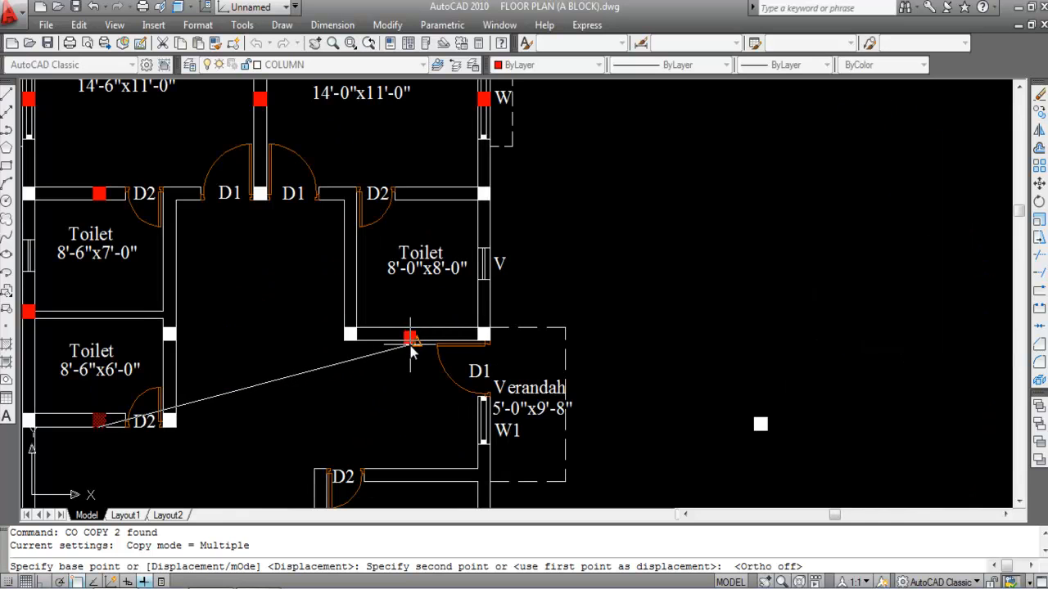
scroll(411, 356, "up", 5)
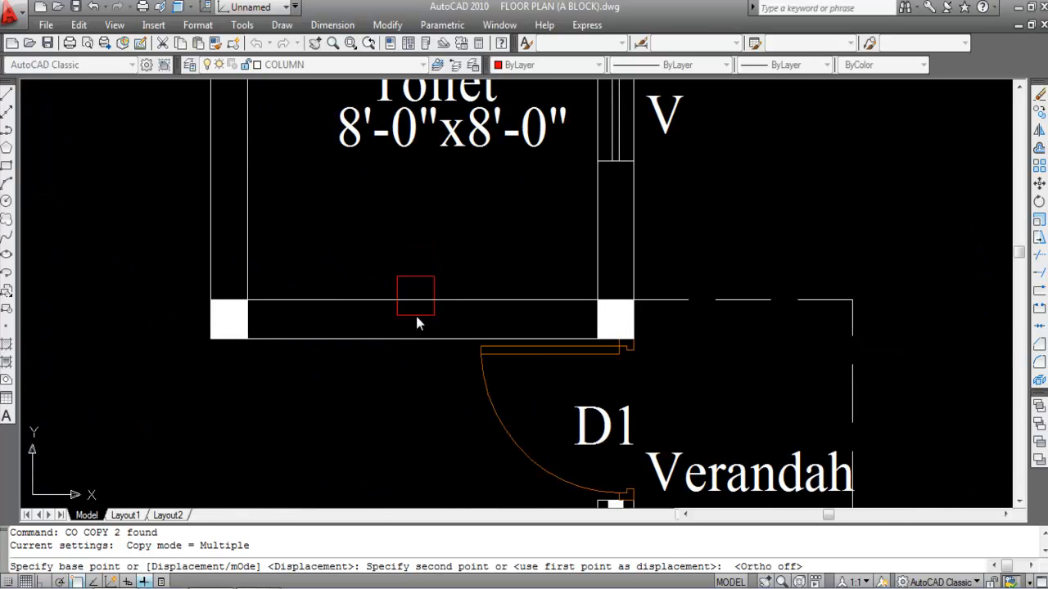
left_click(422, 339)
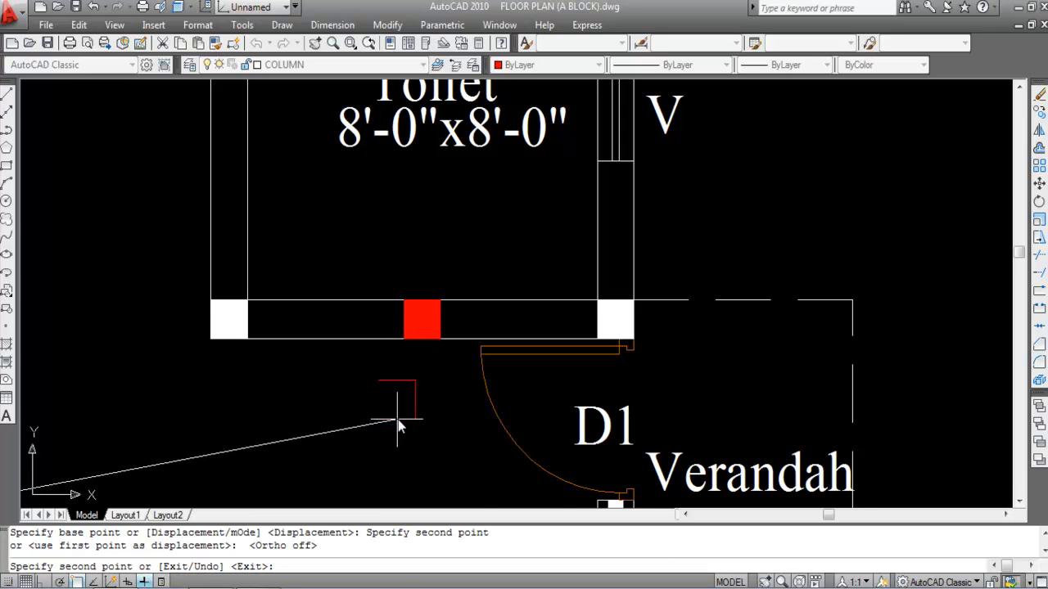
scroll(400, 424, "down", 4)
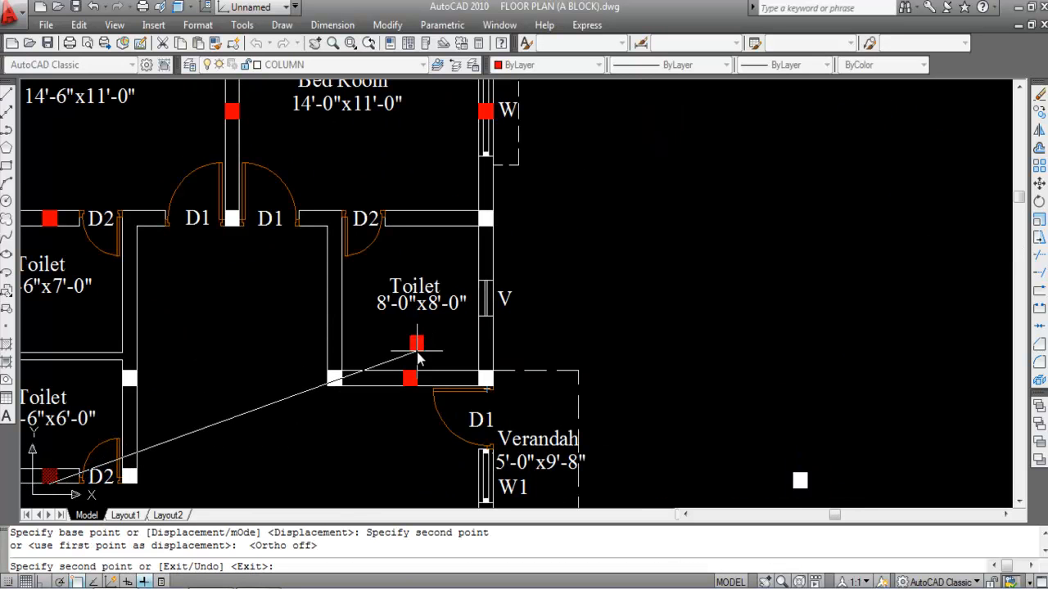
- Copy the stub column from the 8'-0"x8'-0" toilet's lower wall to the midpoint of the inner wall face at ventilator V
scroll(461, 323, "up", 2)
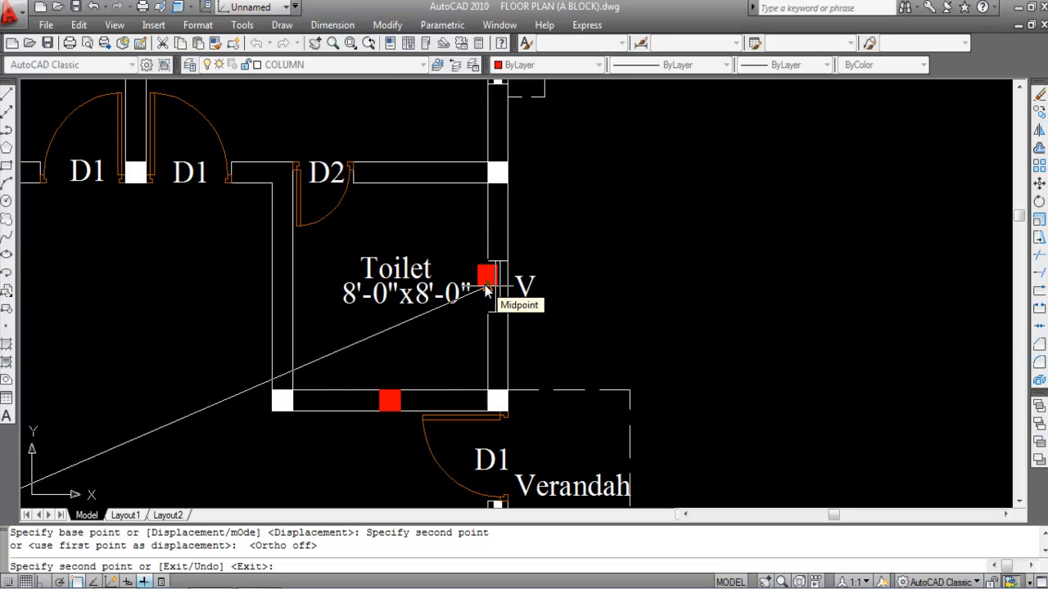
key("Escape")
left_click(371, 371)
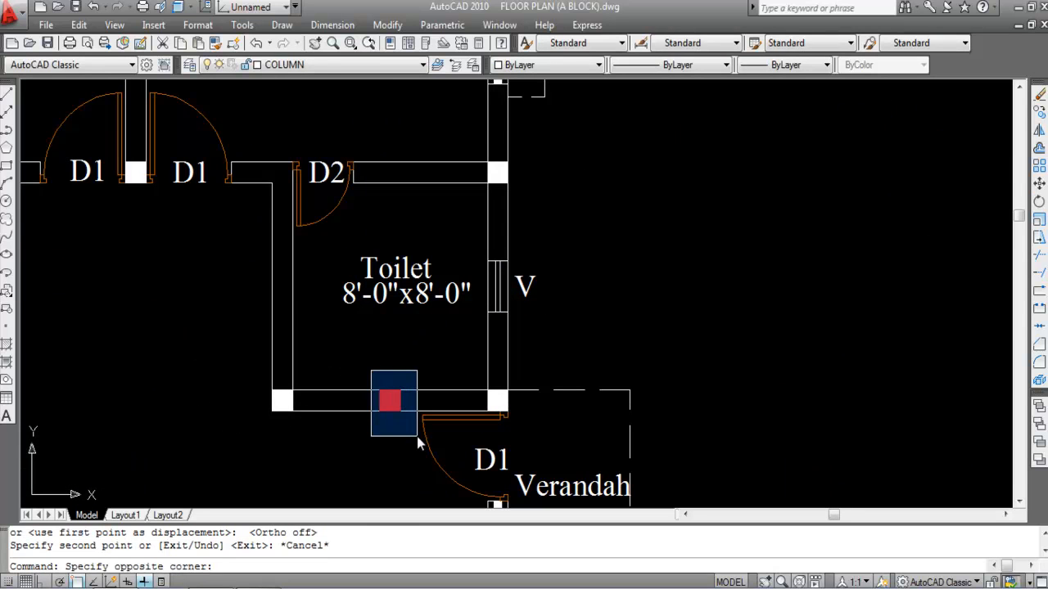
left_click(417, 436)
type("CO")
key("Return")
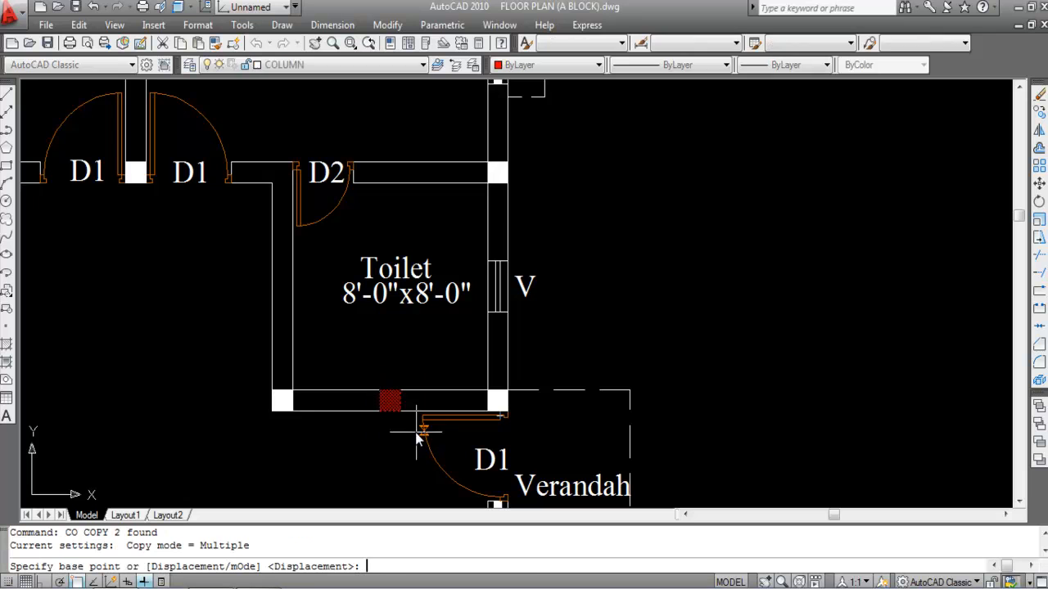
left_click(401, 391)
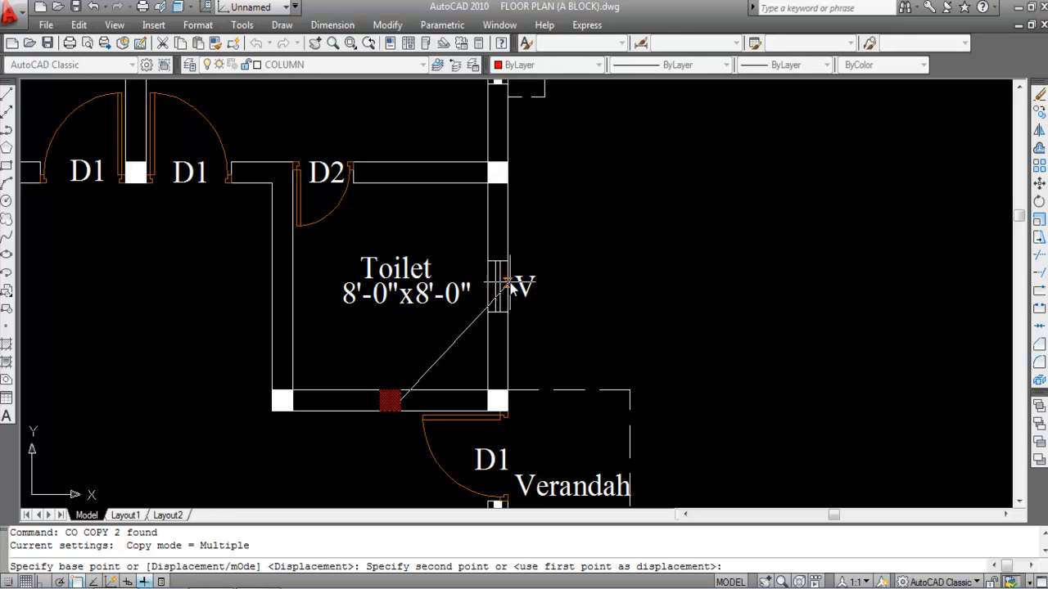
left_click(487, 279)
key("Escape")
- Move the copied stub column outward so it sits within the wall thickness, centred on the 8'-0"x8'-0" toilet's ventilator V
left_click(457, 266)
left_click(489, 318)
type("m")
key("Return")
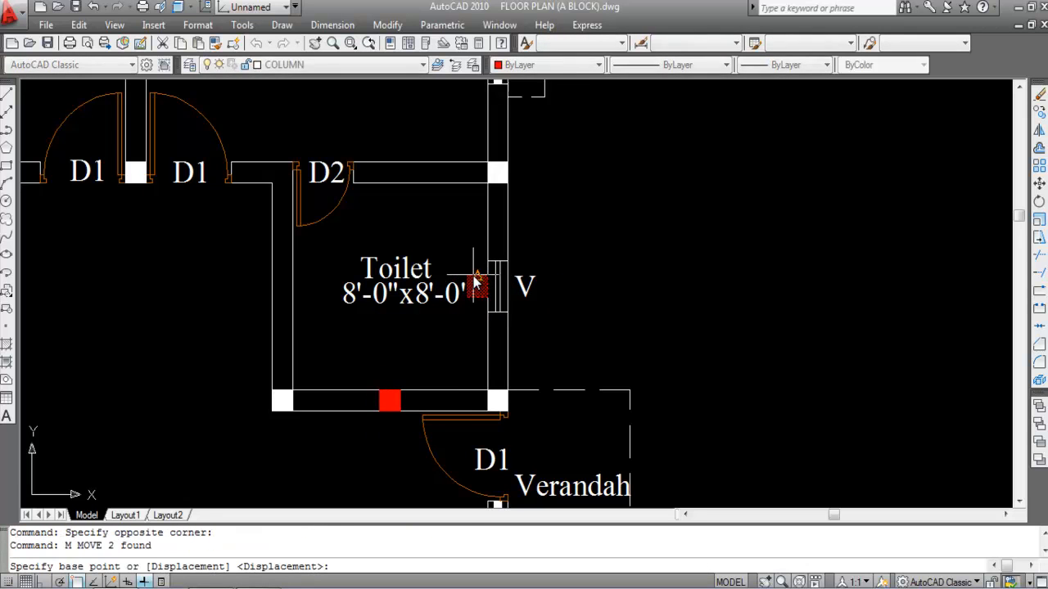
scroll(483, 298, "up", 3)
left_click(468, 302)
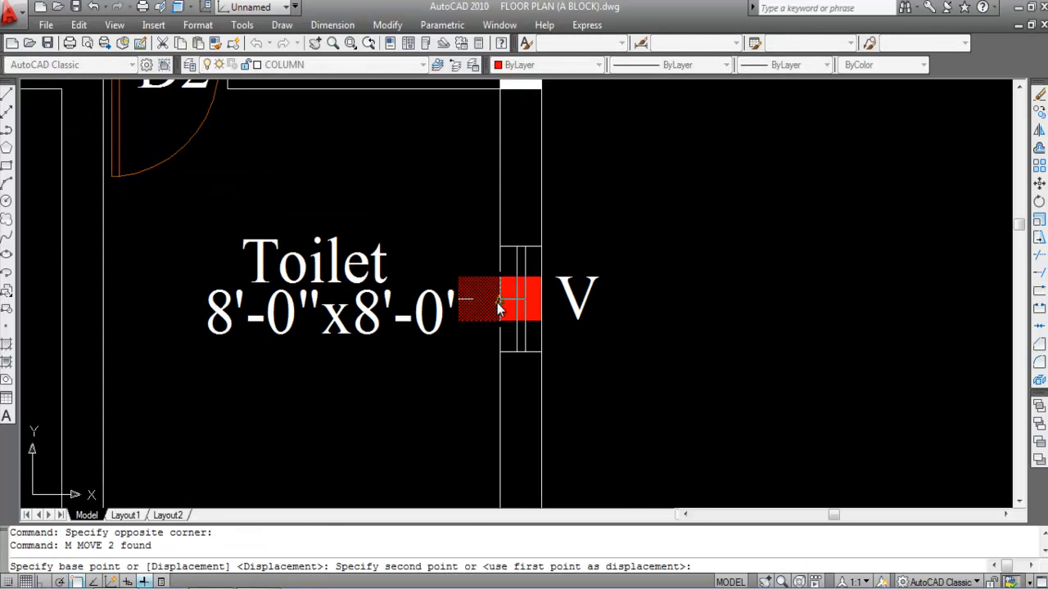
left_click(509, 301)
scroll(526, 308, "down", 4)
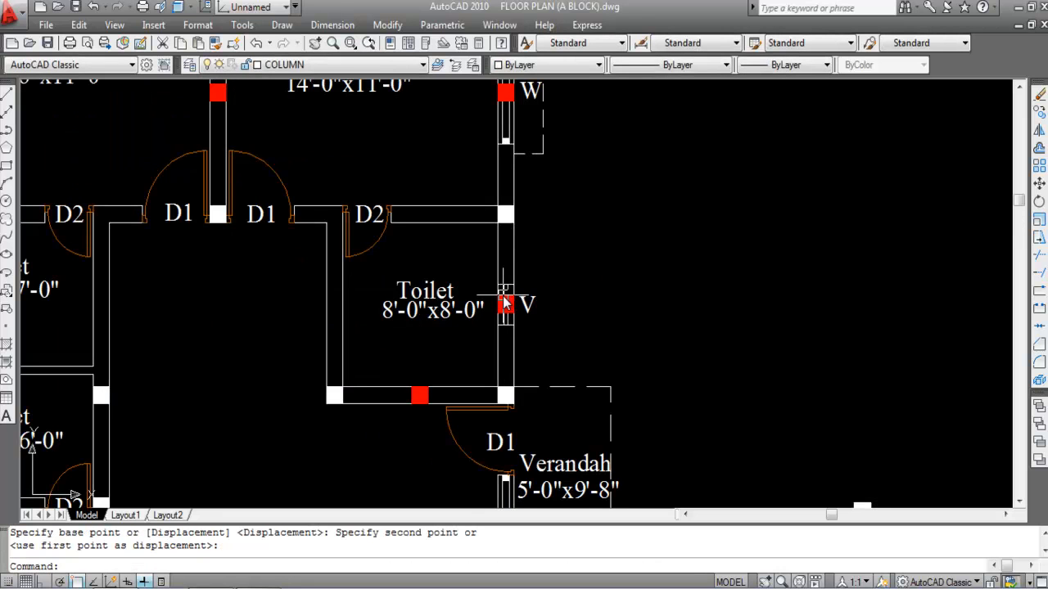
- Copy the stub column at ventilator V straight across the 8'-0"x8'-0" toilet to the opposite wall, with ortho on
left_click(489, 288)
left_click(529, 324)
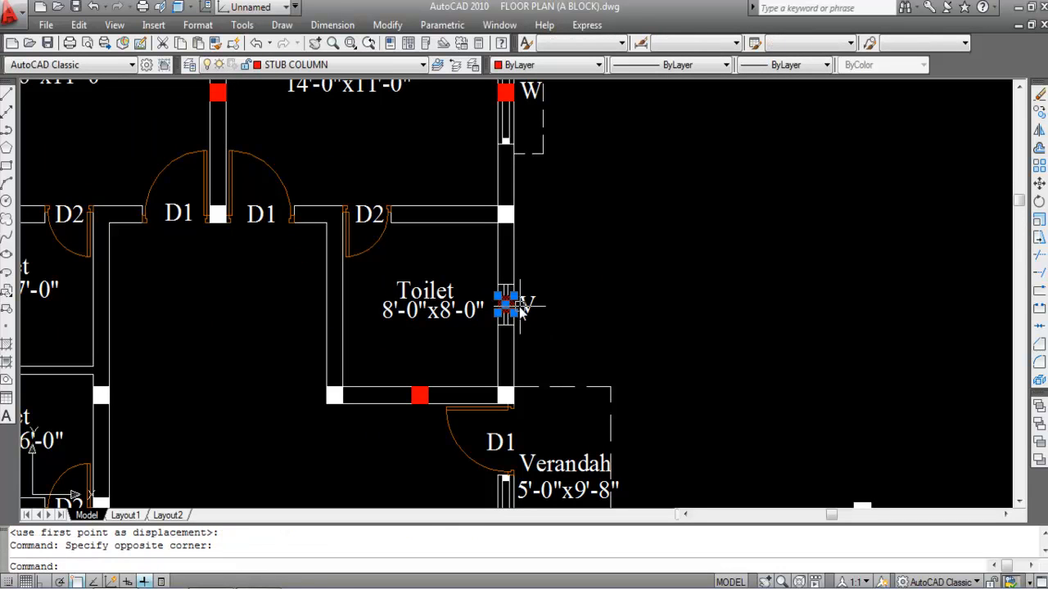
type("co")
key("Return")
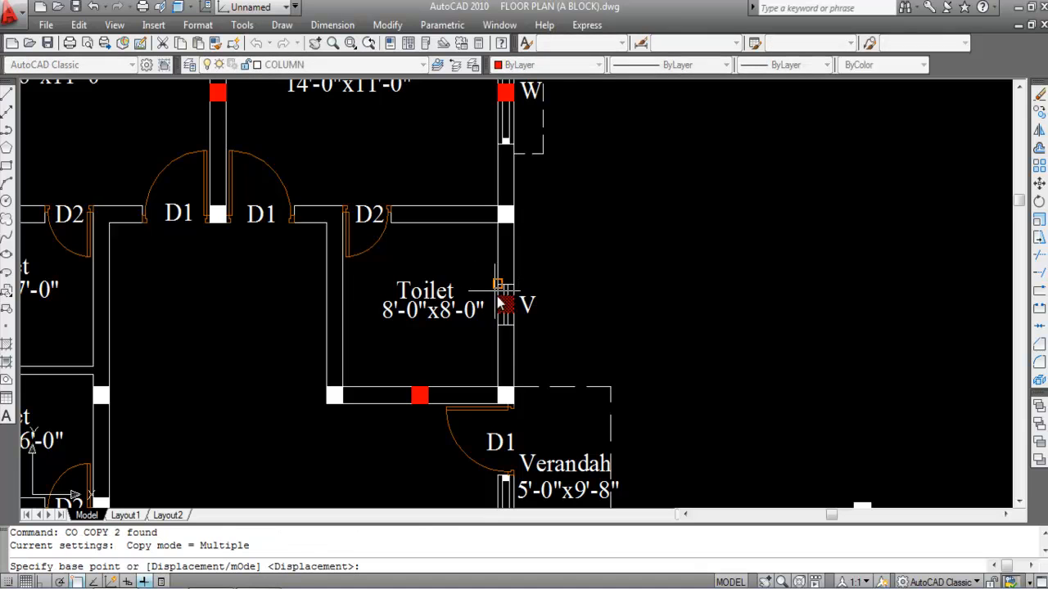
scroll(506, 319, "up", 2)
left_click(492, 308)
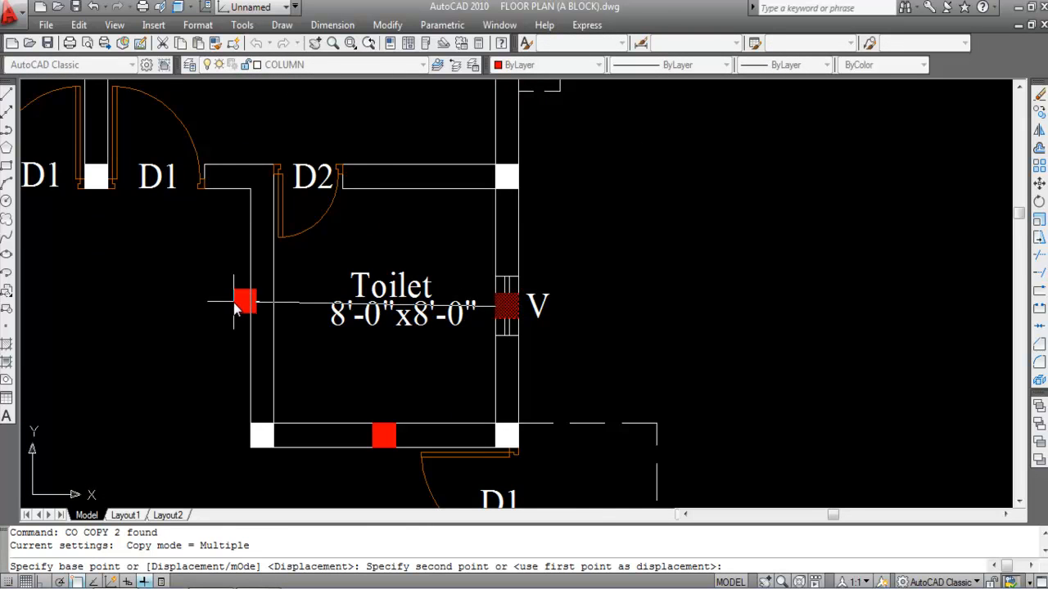
scroll(234, 303, "up", 2)
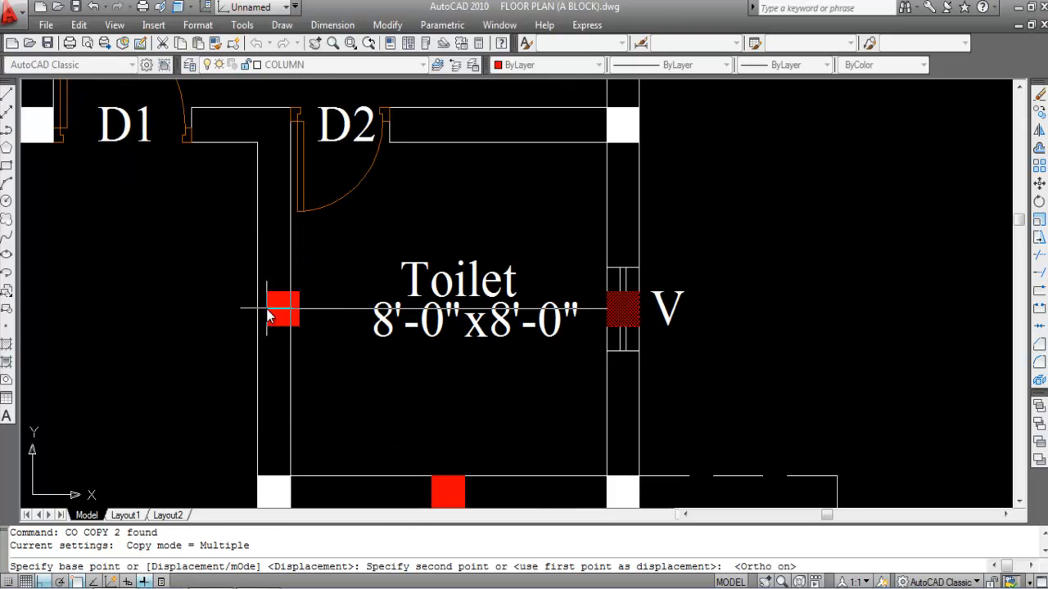
key("F8")
scroll(274, 313, "up", 2)
left_click(274, 313)
key("Escape")
- Move the stub column opposite ventilator V so its inner edge aligns with the toilet's inner wall face
left_click(265, 287)
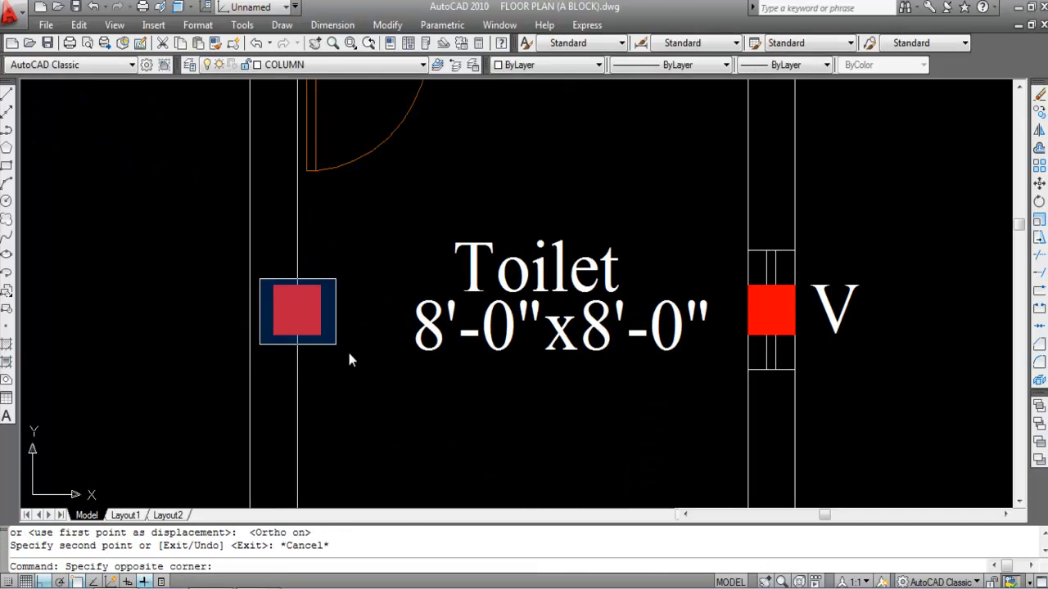
left_click(365, 367)
type("m")
key("Return")
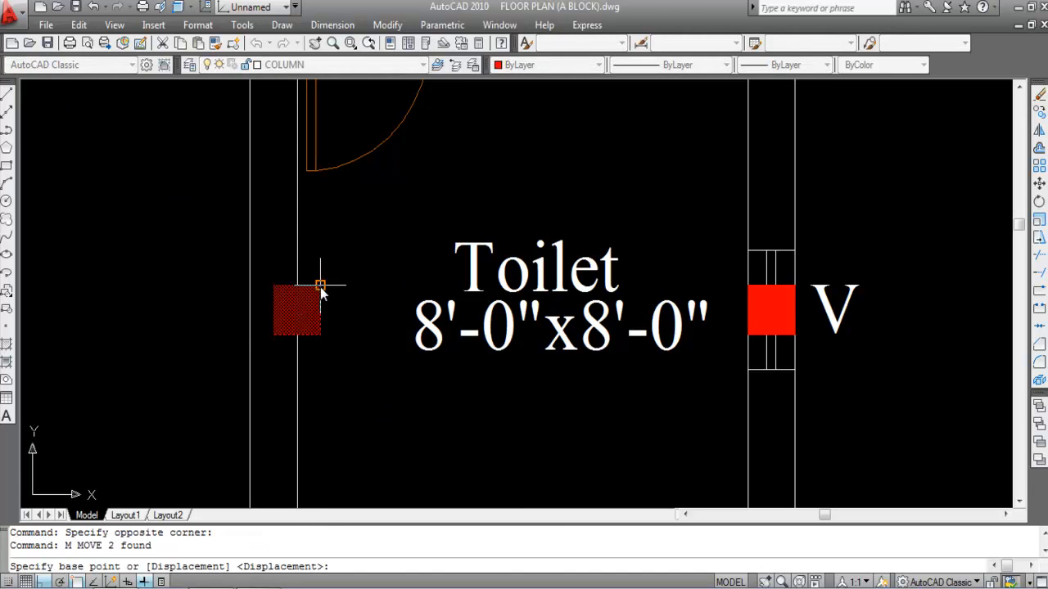
left_click(320, 287)
left_click(298, 286)
scroll(261, 329, "down", 3)
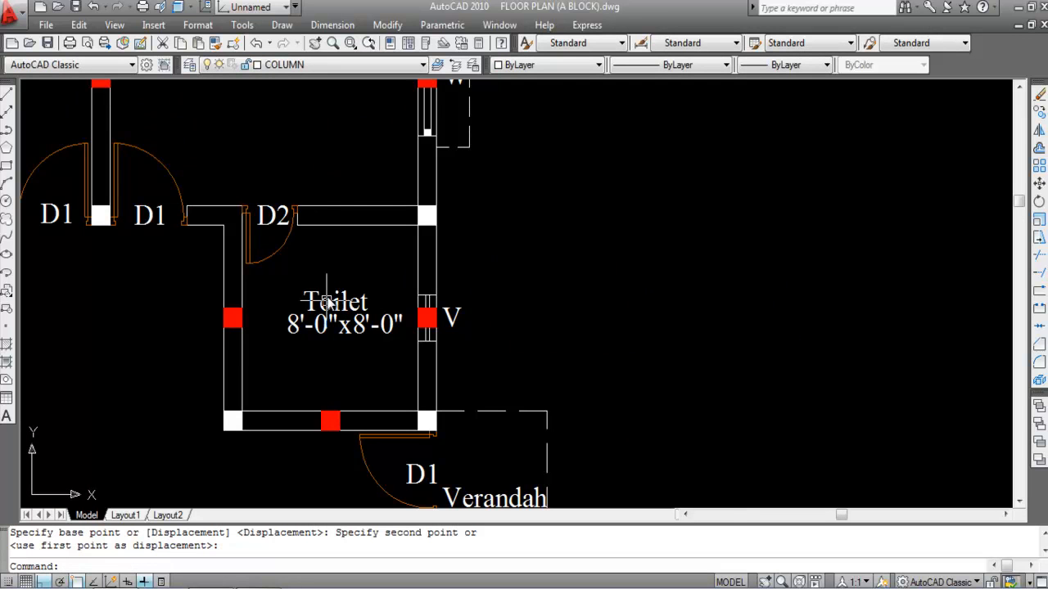
- Copy the stub column from the 8'-0"x8'-0" toilet's lower wall straight up to its upper wall beside door D2
scroll(329, 421, "up", 2)
left_click(298, 403)
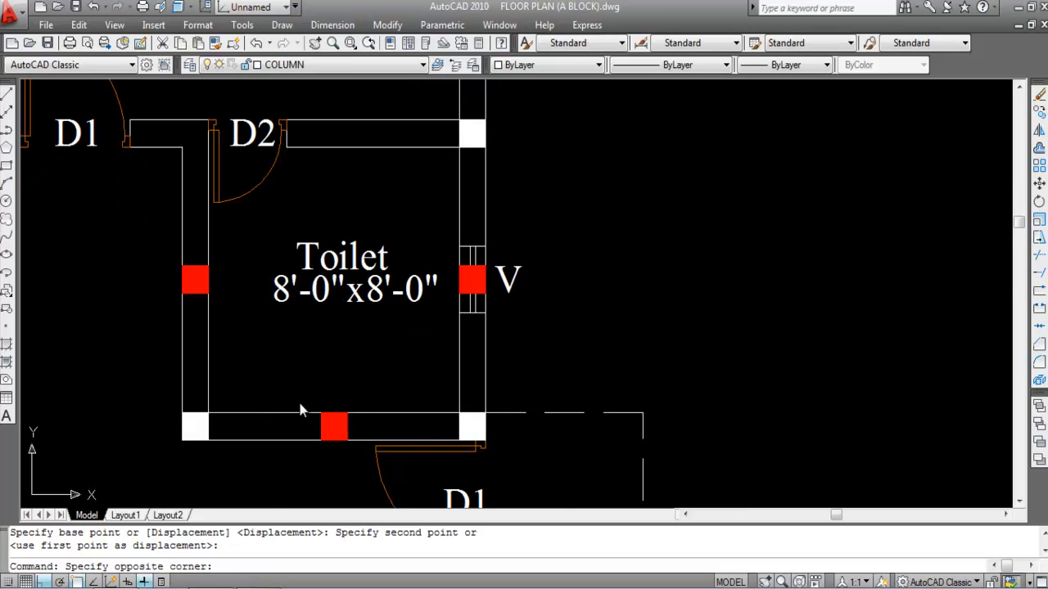
left_click(366, 472)
type("CO")
key("Return")
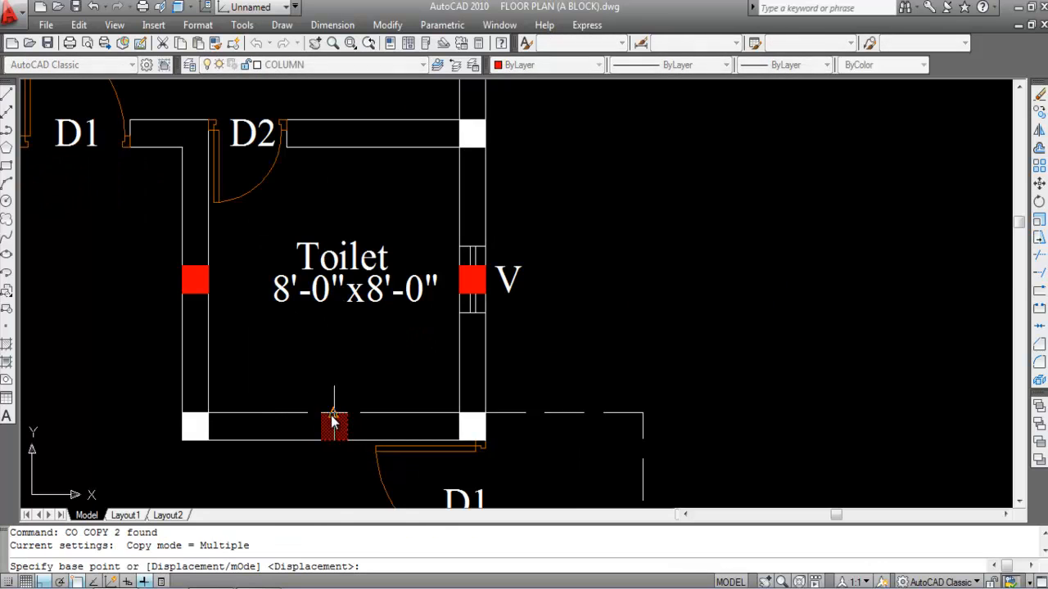
left_click(334, 426)
scroll(310, 145, "up", 5)
left_click(339, 162)
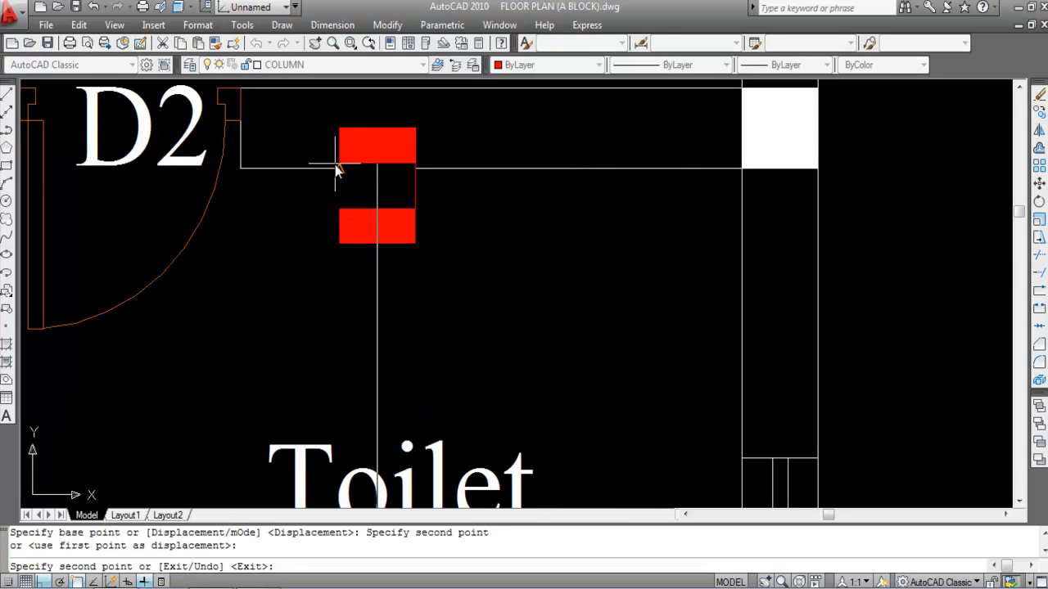
key("Escape")
- Move the stub column beside door D2 up so its lower edge aligns with the toilet's inner wall face
scroll(350, 250, "down", 4)
scroll(351, 250, "up", 2)
left_click(342, 192)
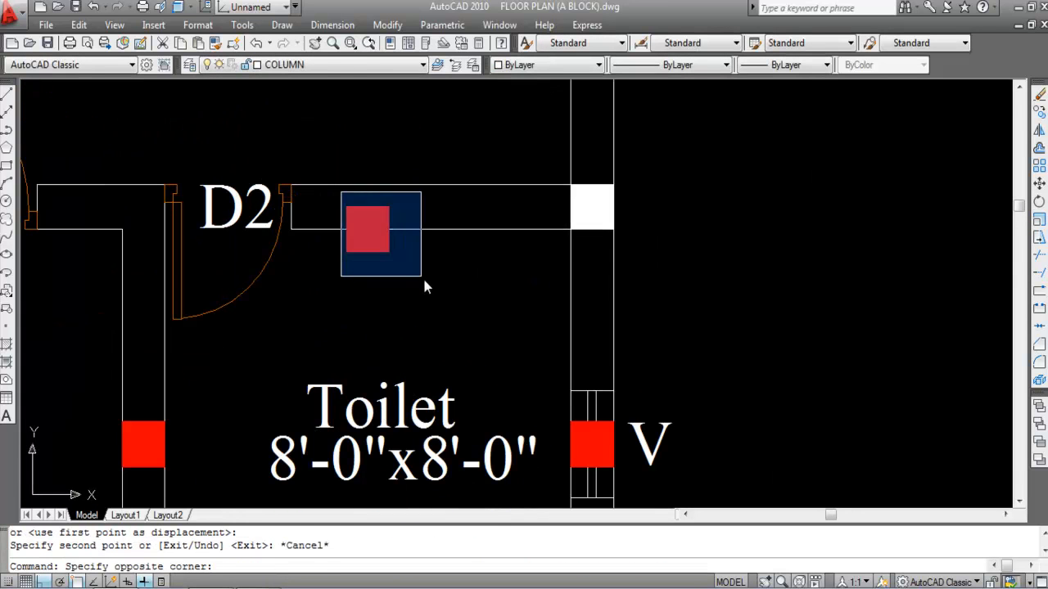
left_click(413, 264)
type("M")
key("Return")
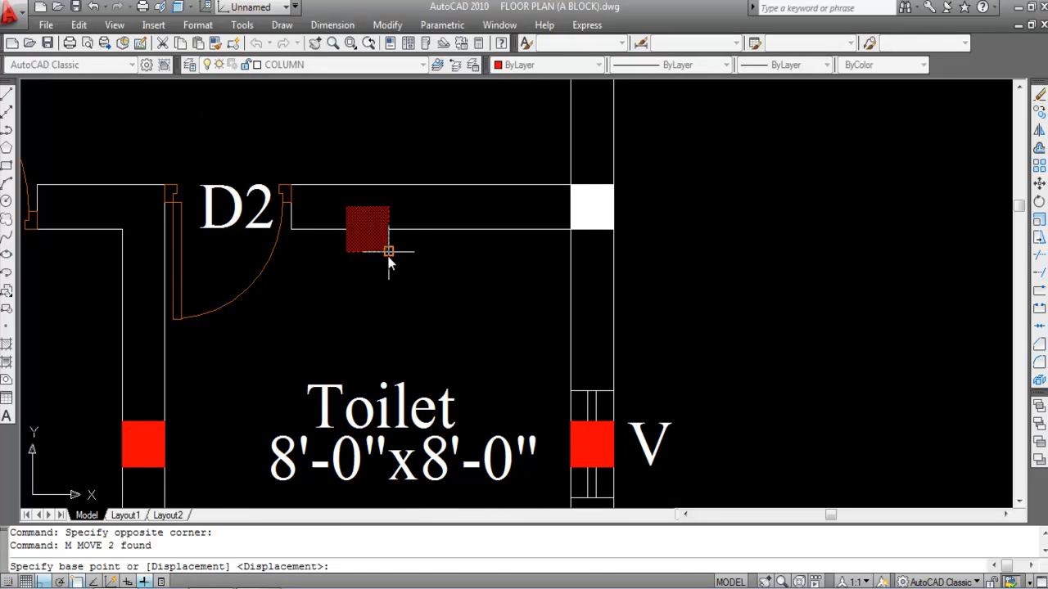
left_click(389, 251)
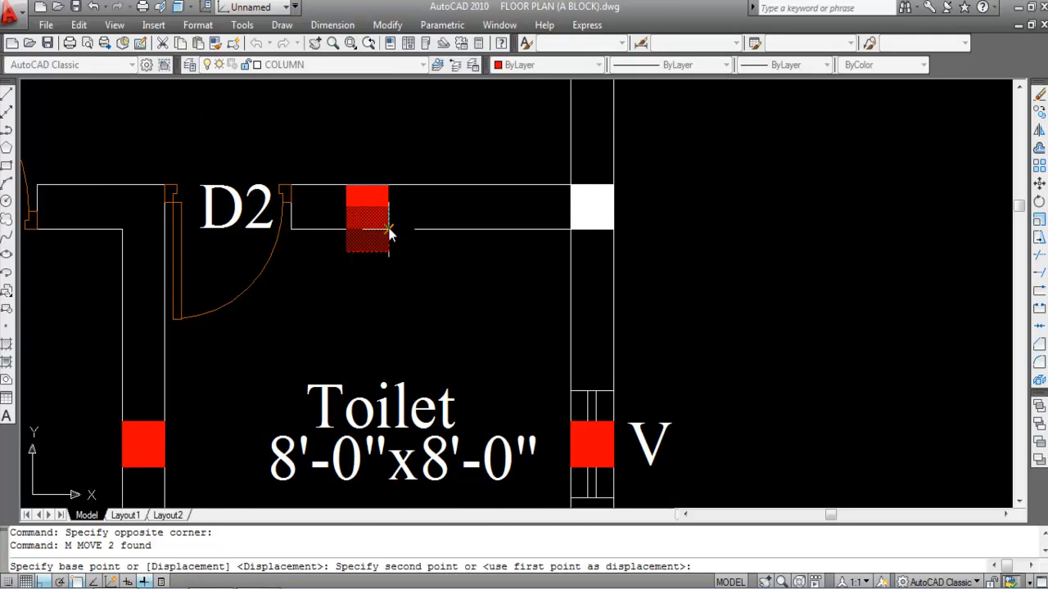
left_click(389, 229)
scroll(383, 233, "down", 3)
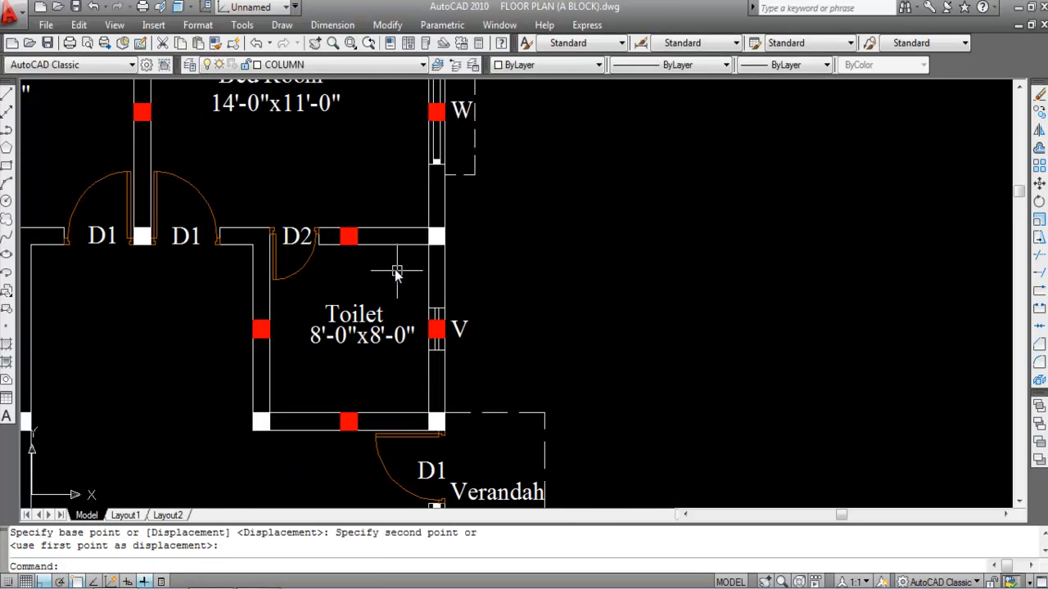
- Paste a column from the clipboard just above the kitchen wall corner beside door D2 on the ground floor plan
scroll(393, 266, "down", 4)
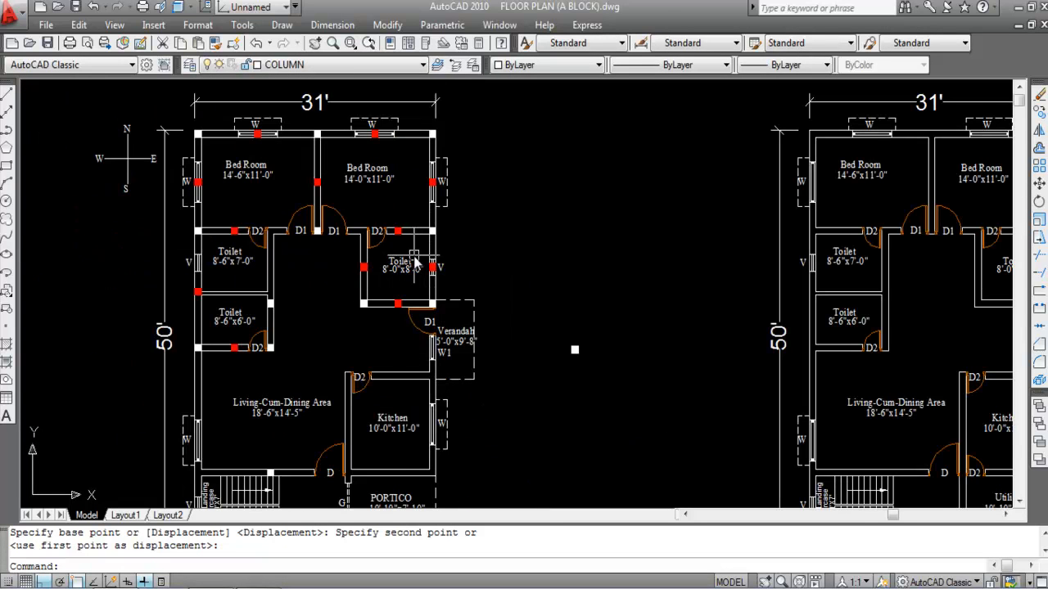
scroll(415, 262, "down", 2)
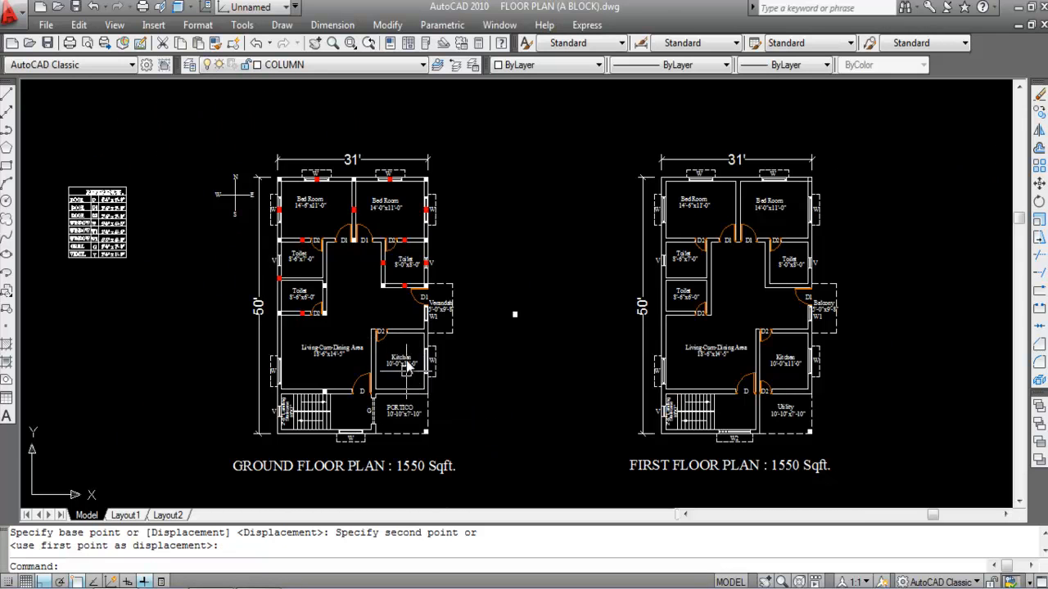
scroll(408, 350, "up", 5)
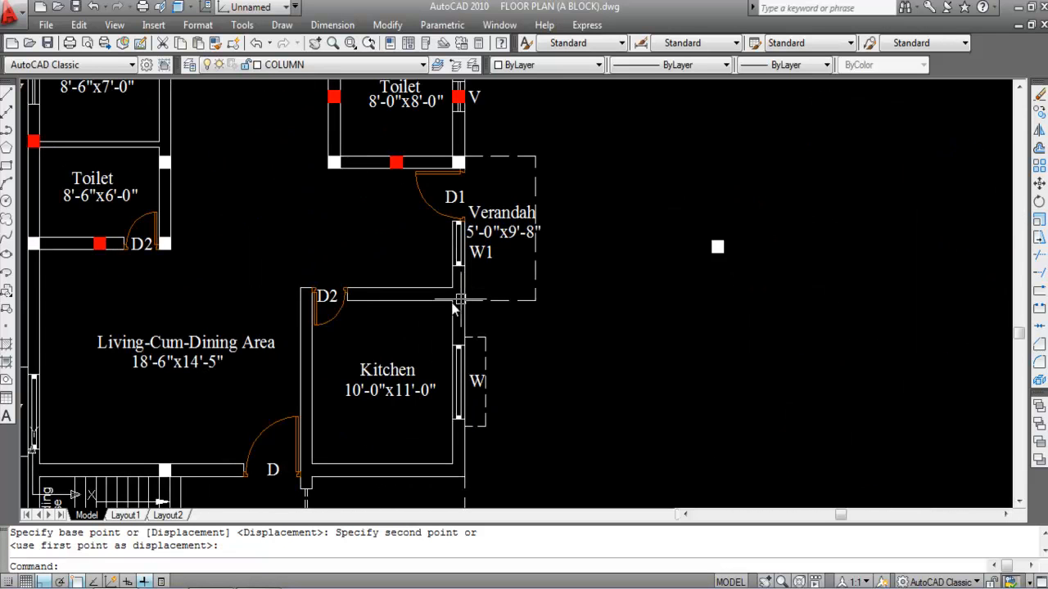
scroll(396, 315, "down", 2)
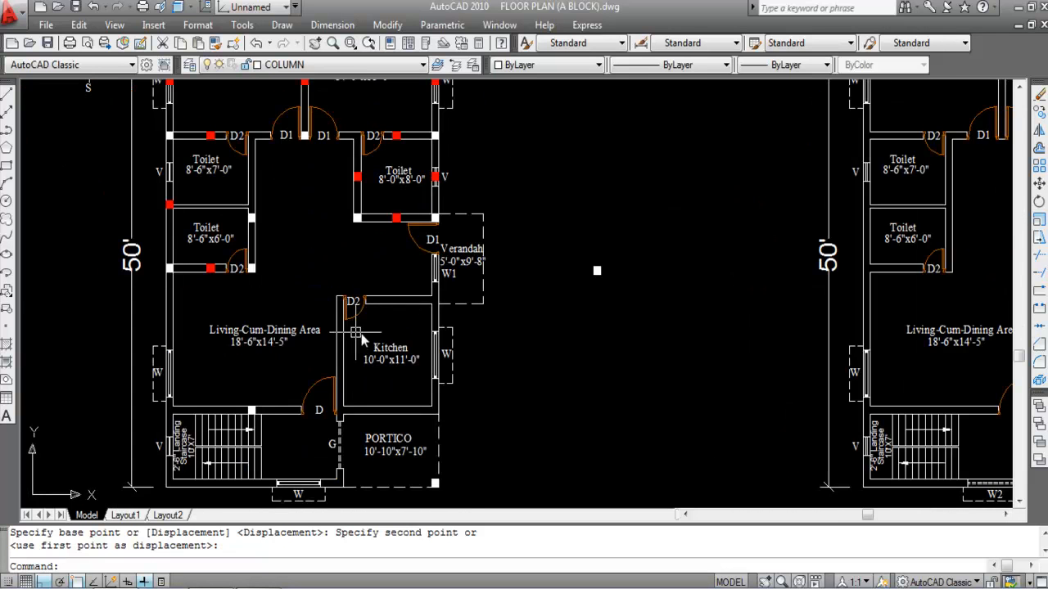
scroll(443, 325, "up", 2)
key("ctrl+v")
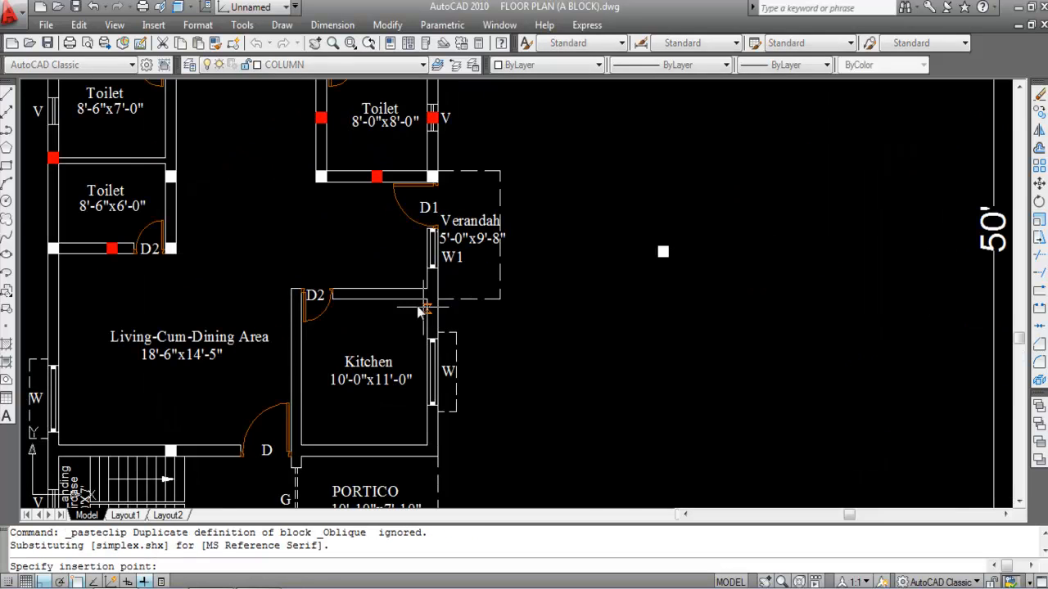
scroll(327, 295, "up", 6)
scroll(205, 299, "up", 2)
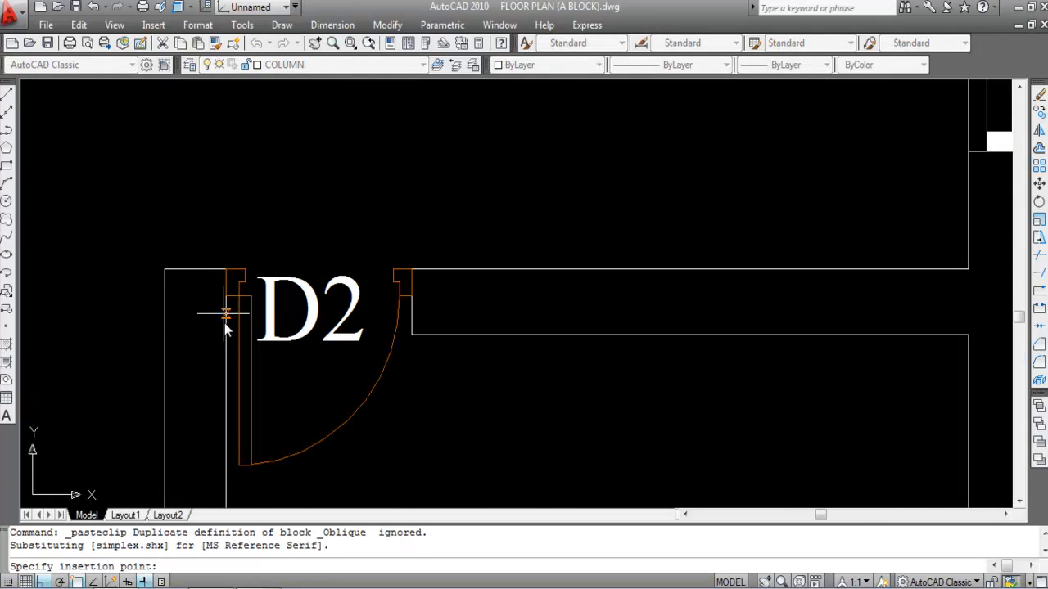
left_click(232, 245)
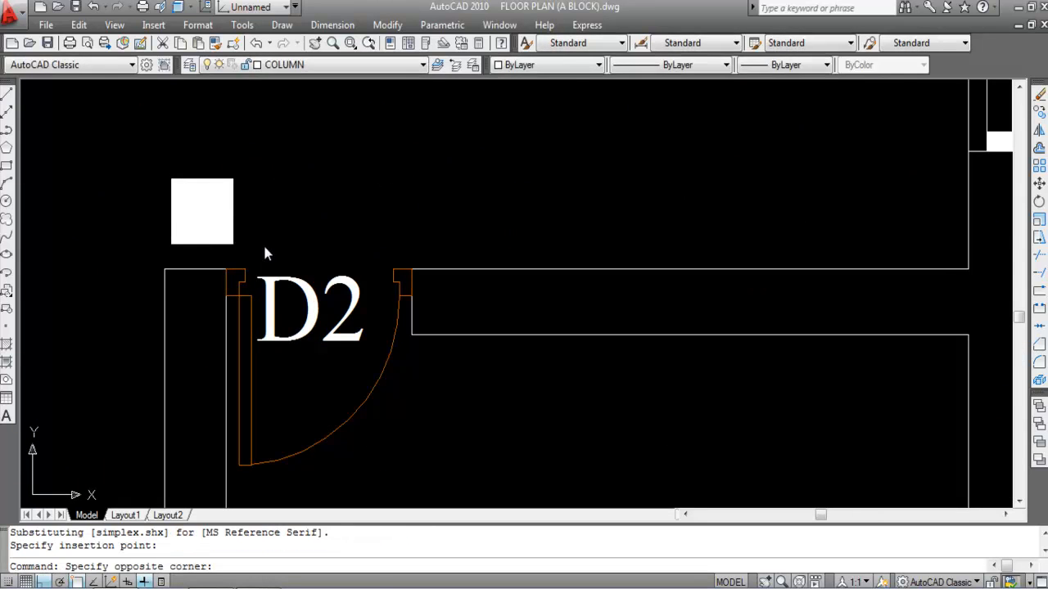
- Move the pasted column by its upper-left corner onto the outer corner of the kitchen wall beside door D2
left_click(264, 228)
left_click(201, 215)
type("M")
key("Return")
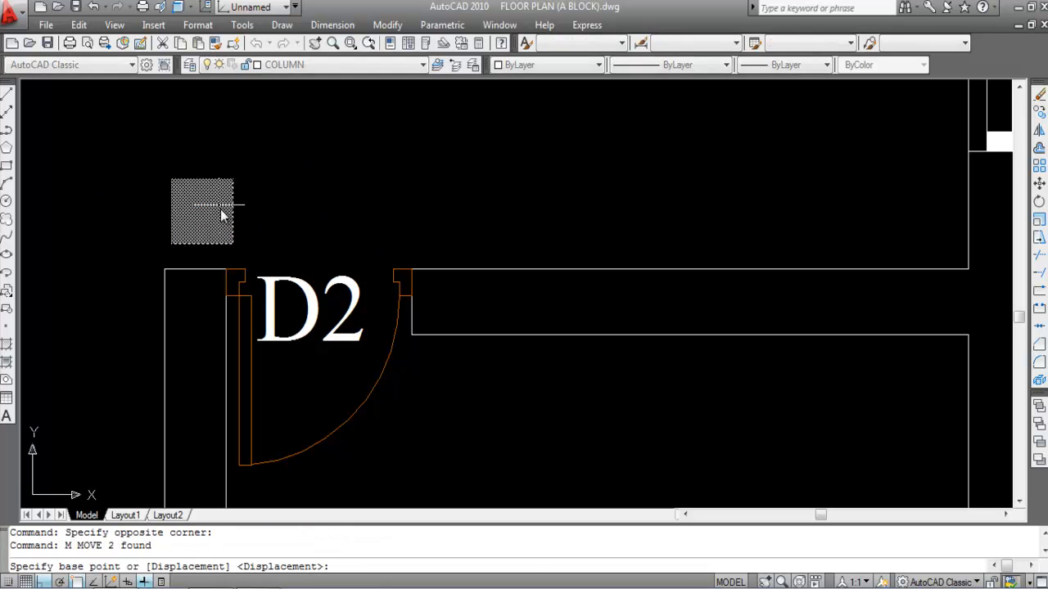
left_click(171, 178)
left_click(164, 269)
scroll(104, 268, "down", 3)
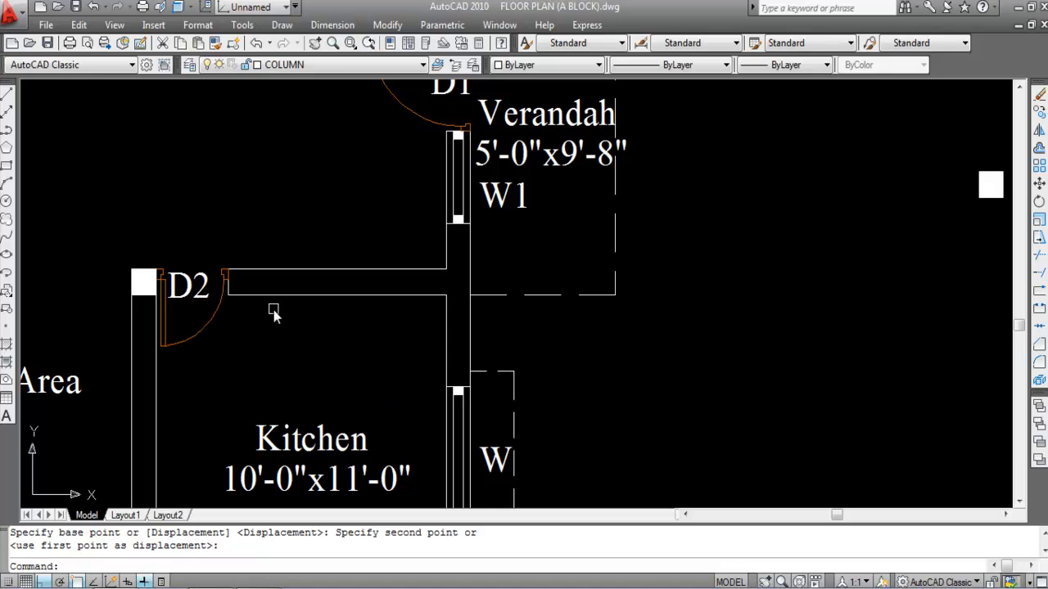
- Paste another column inside the kitchen and move it by its lower-left corner onto the kitchen and verandah wall junction
key("ctrl+v")
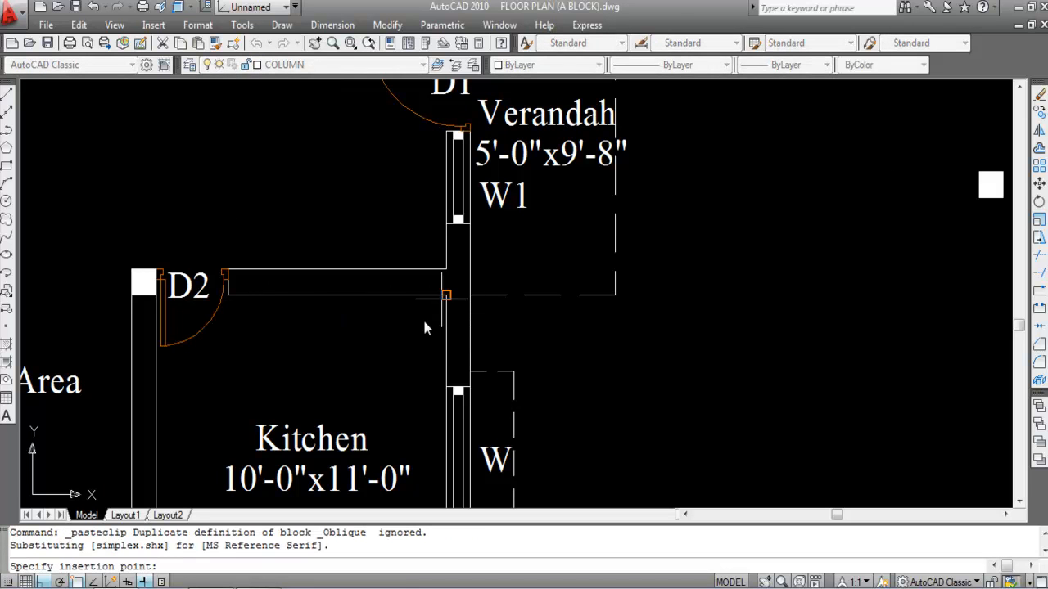
left_click(409, 352)
left_click(414, 358)
left_click(379, 325)
type("m")
key("Return")
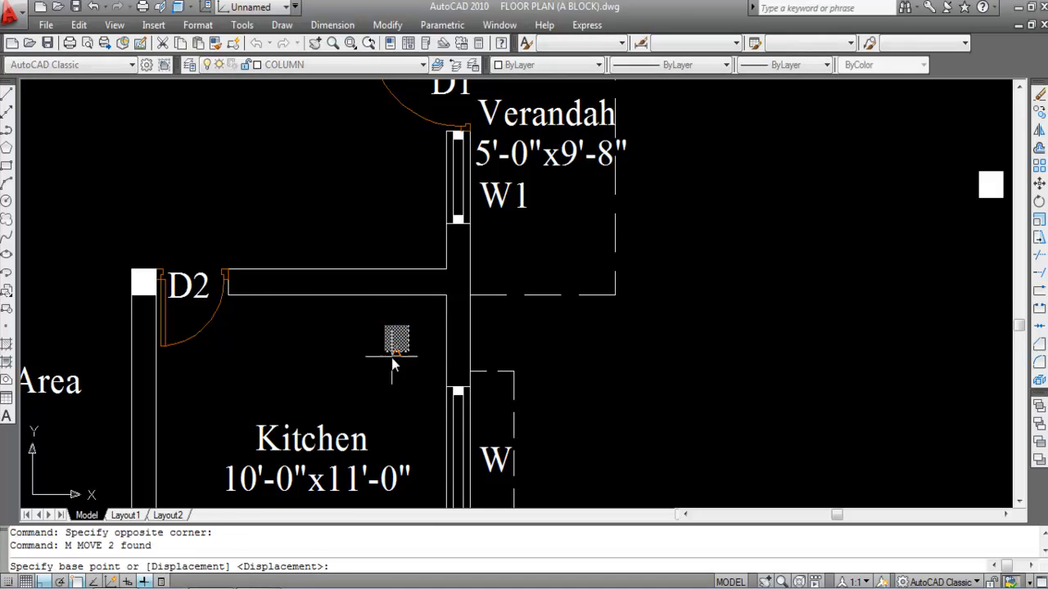
left_click(382, 352)
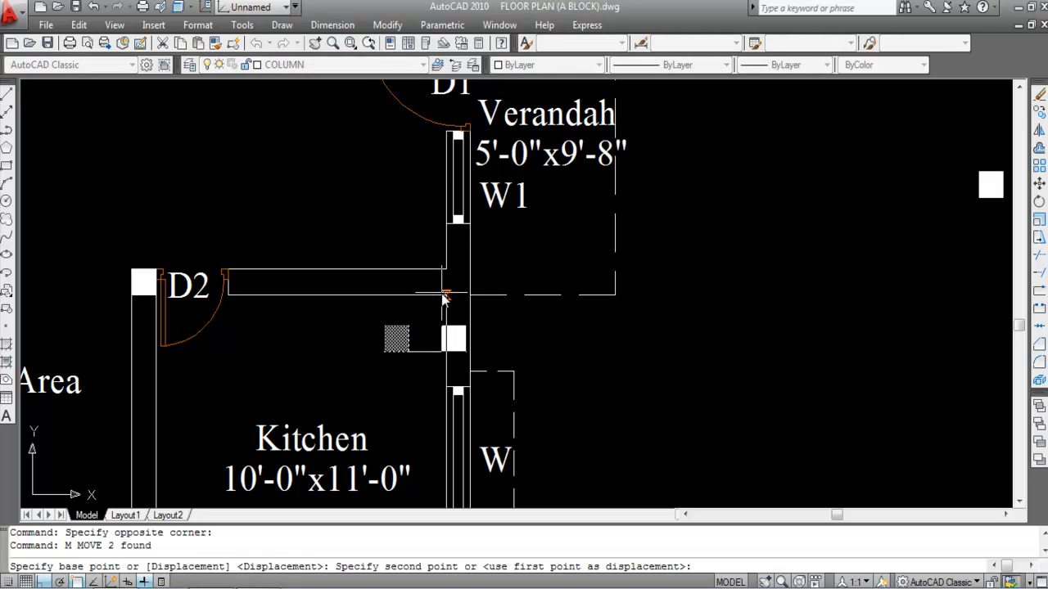
left_click(446, 296)
scroll(446, 298, "down", 5)
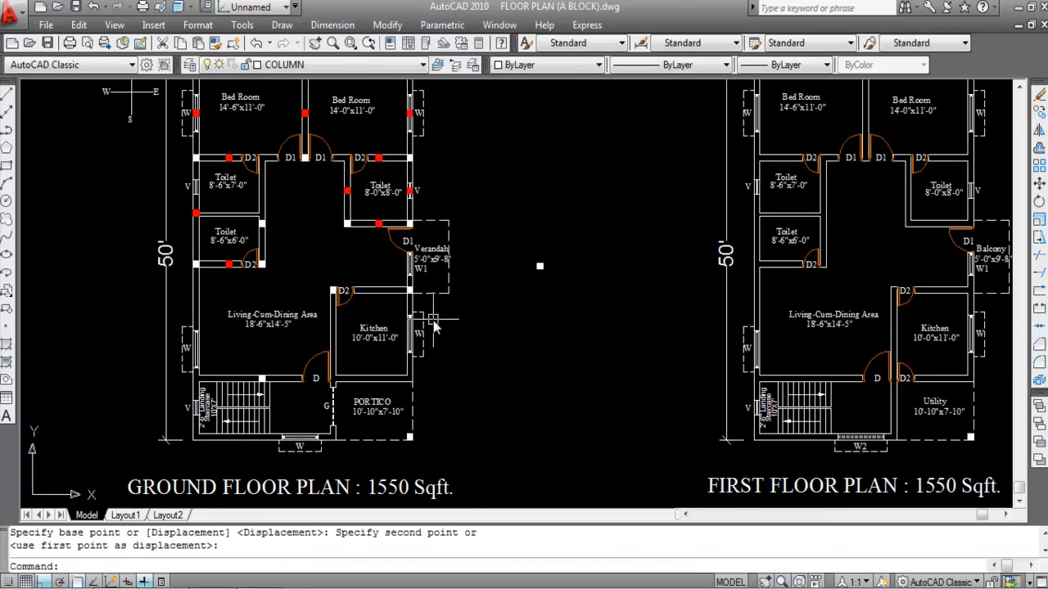
scroll(416, 324, "down", 2)
scroll(411, 328, "up", 5)
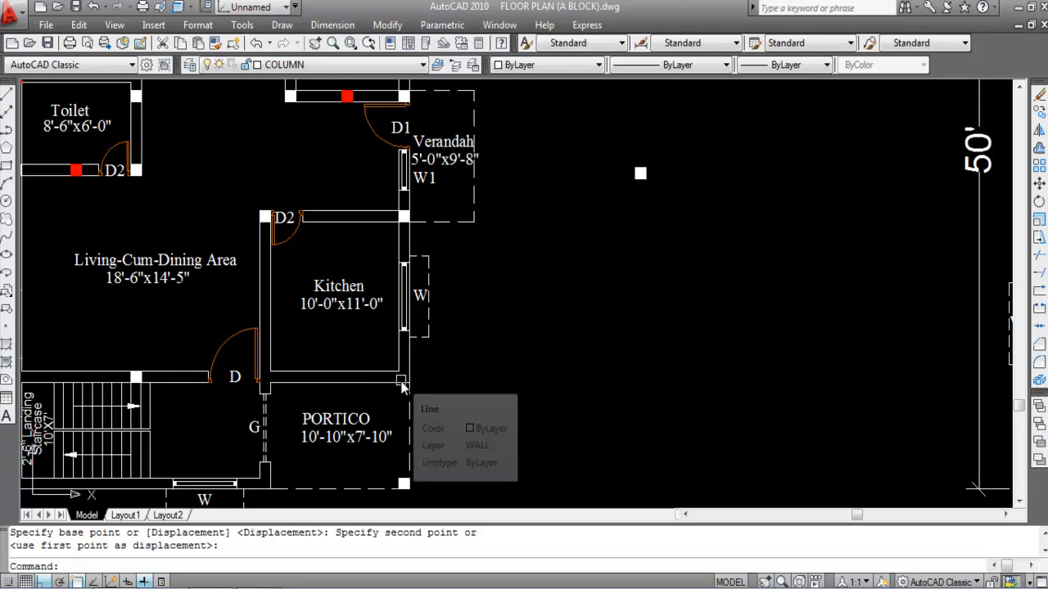
- Paste a column from the clipboard onto the kitchen wall corner beside door D, at the portico end
key("ctrl+v")
scroll(281, 386, "up", 2)
scroll(281, 386, "up", 3)
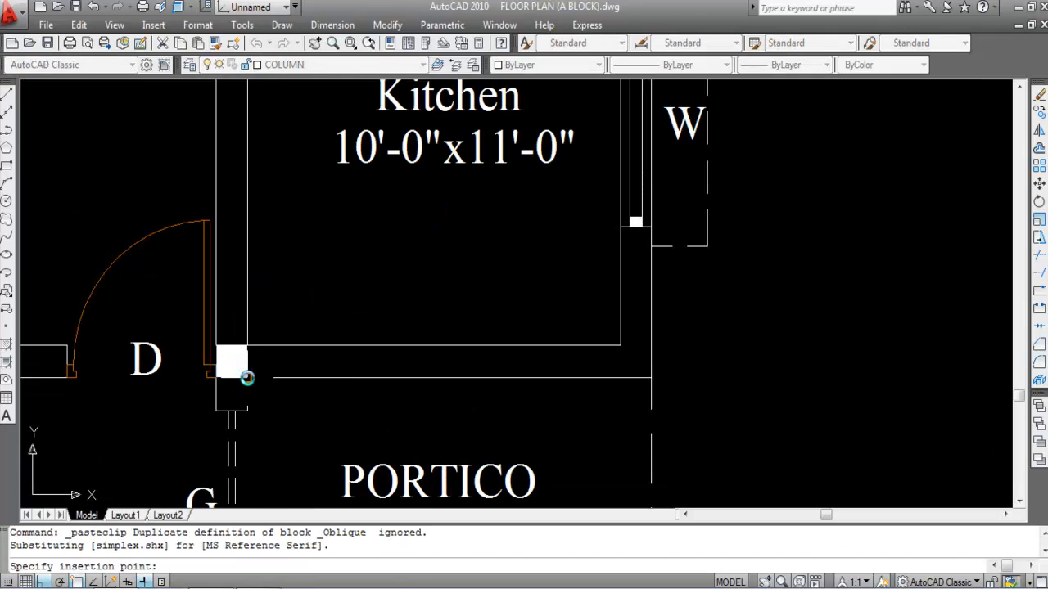
left_click(265, 381)
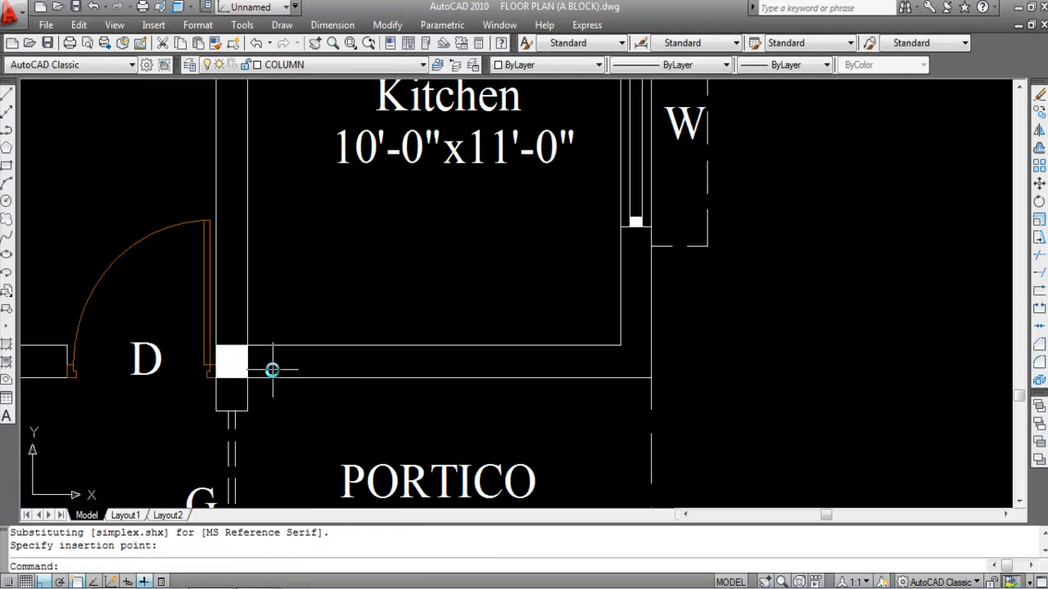
- Paste another column inside the kitchen and move it by its upper-left corner onto the inner wall corner between window W and the portico
key("ctrl+v")
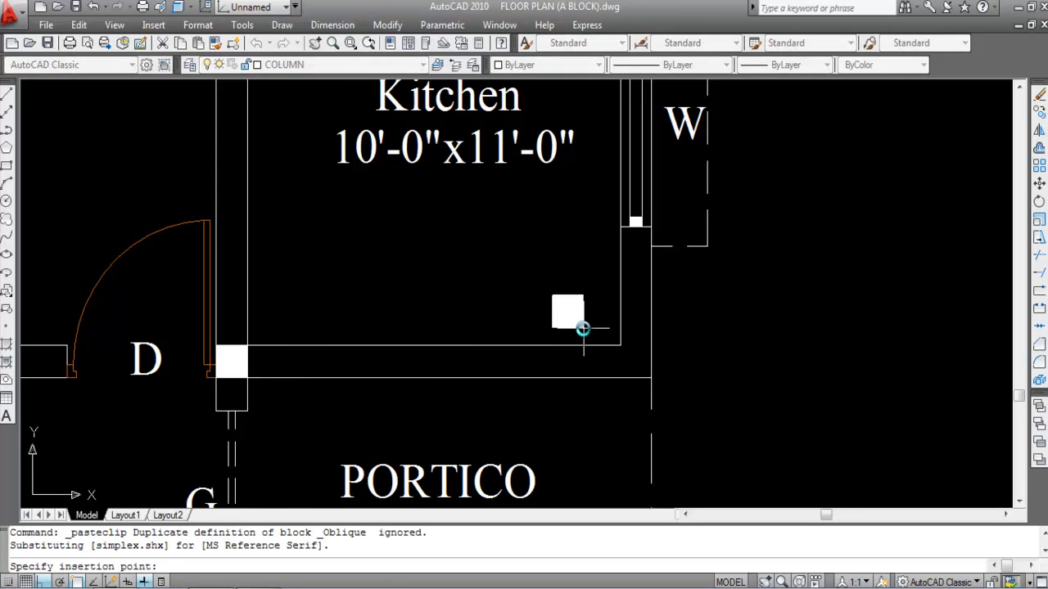
left_click(588, 333)
left_click(588, 333)
left_click(529, 273)
type("m")
key("Return")
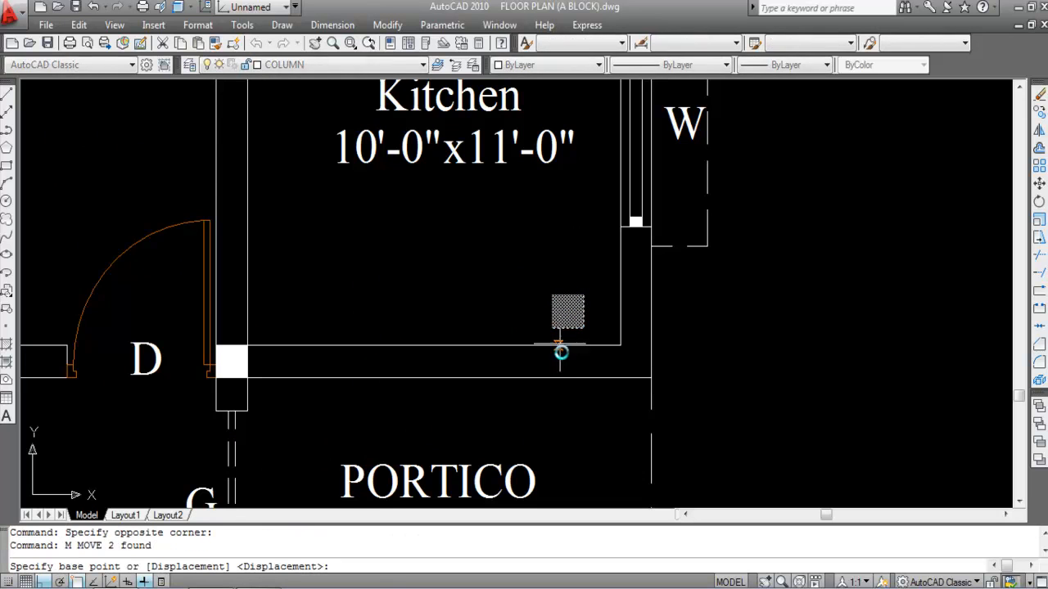
left_click(553, 297)
left_click(619, 348)
scroll(547, 393, "down", 3)
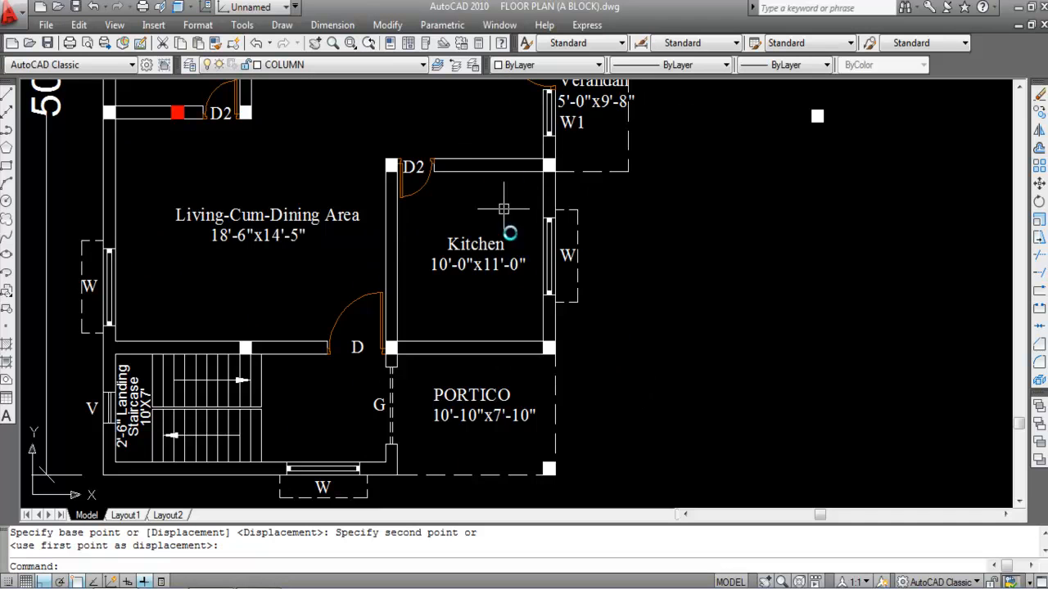
scroll(288, 165, "down", 2)
- Copy the red stub column from the toilet wall beside door D2 into the kitchen next to window W
scroll(301, 163, "up", 4)
left_click(307, 170)
left_click(257, 169)
type("CO")
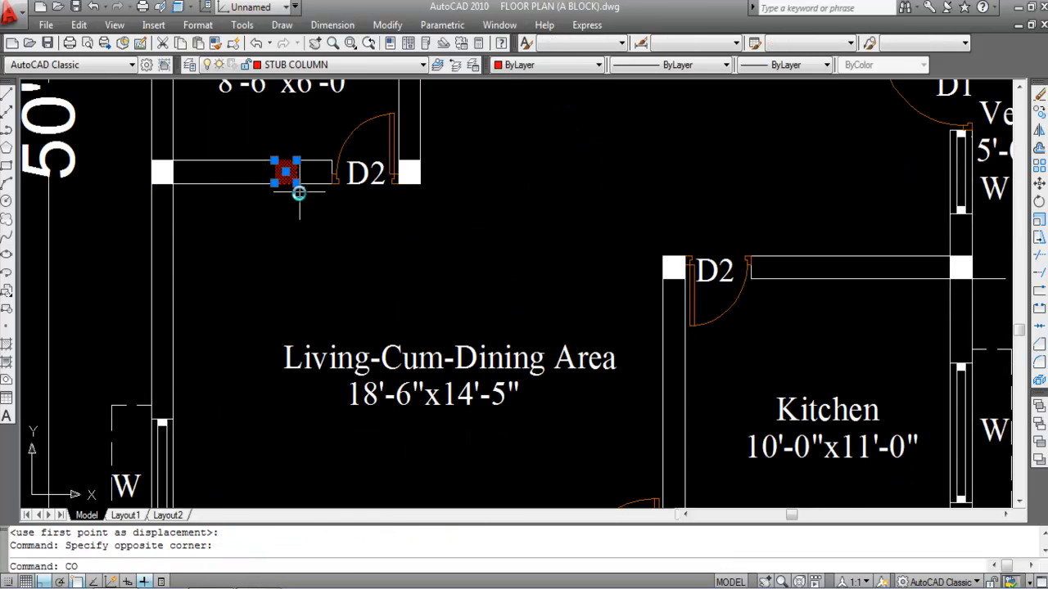
key("Return")
left_click(283, 173)
scroll(278, 174, "down", 3)
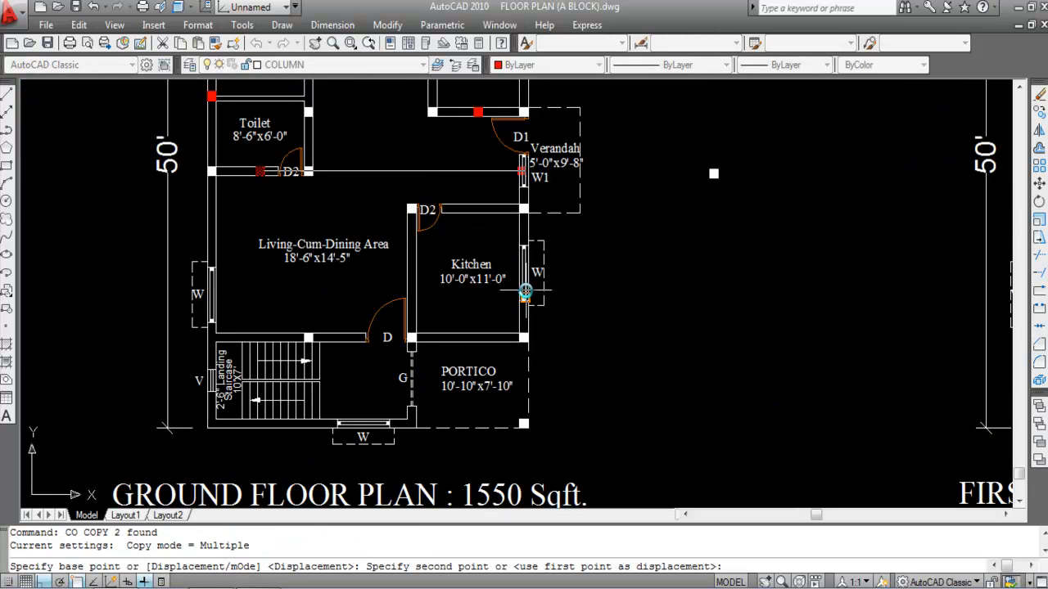
key("F8")
scroll(523, 287, "up", 5)
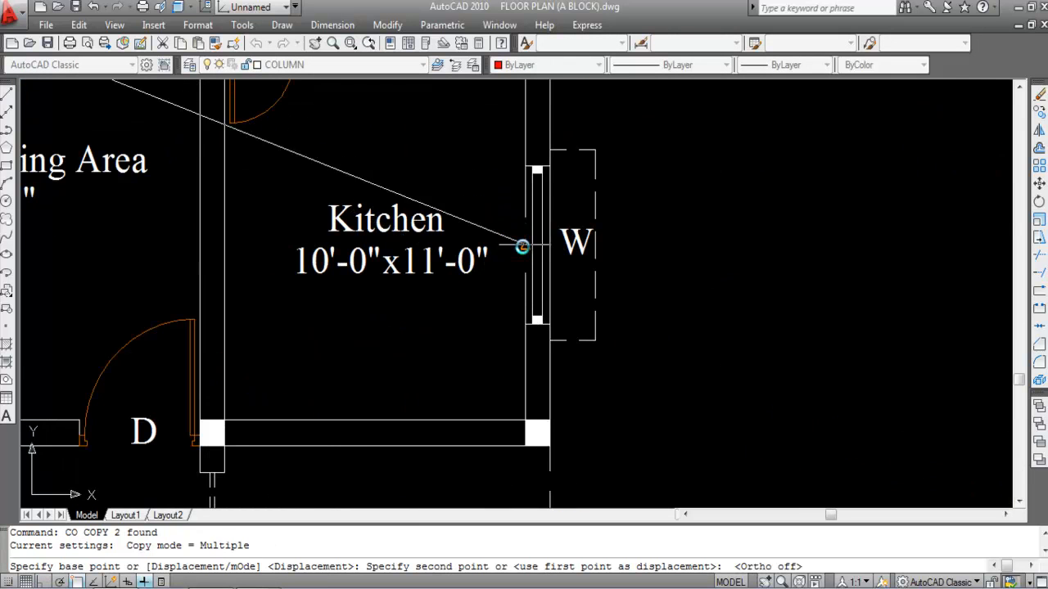
left_click(522, 246)
scroll(522, 247, "down", 5)
scroll(445, 251, "up", 5)
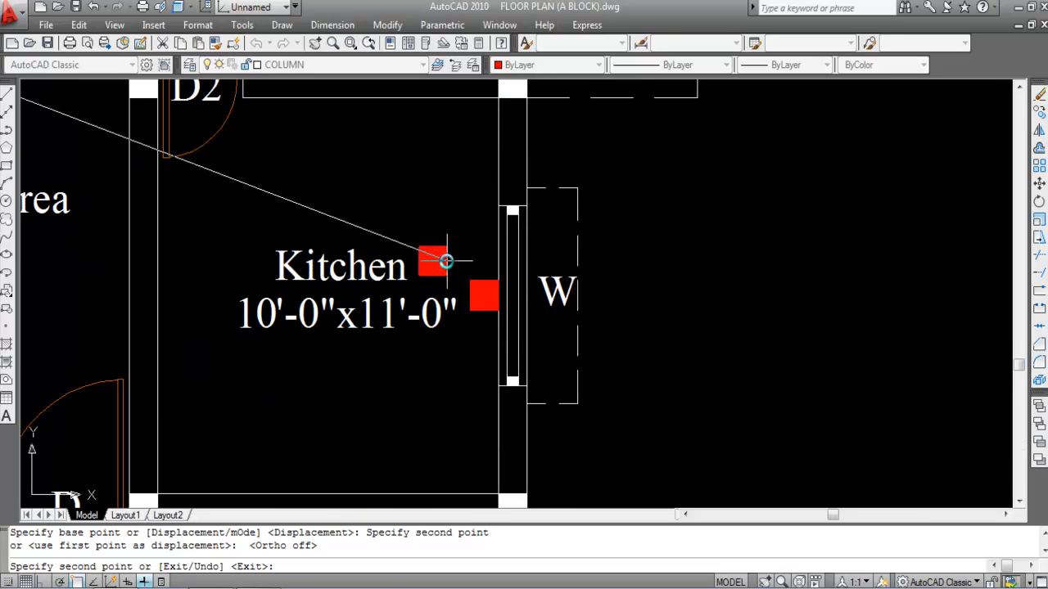
key("Escape")
- Move the copied stub column by its edge midpoint into the kitchen's outer wall at the middle of window W
left_click(444, 247)
left_click(514, 325)
type("m")
key("Return")
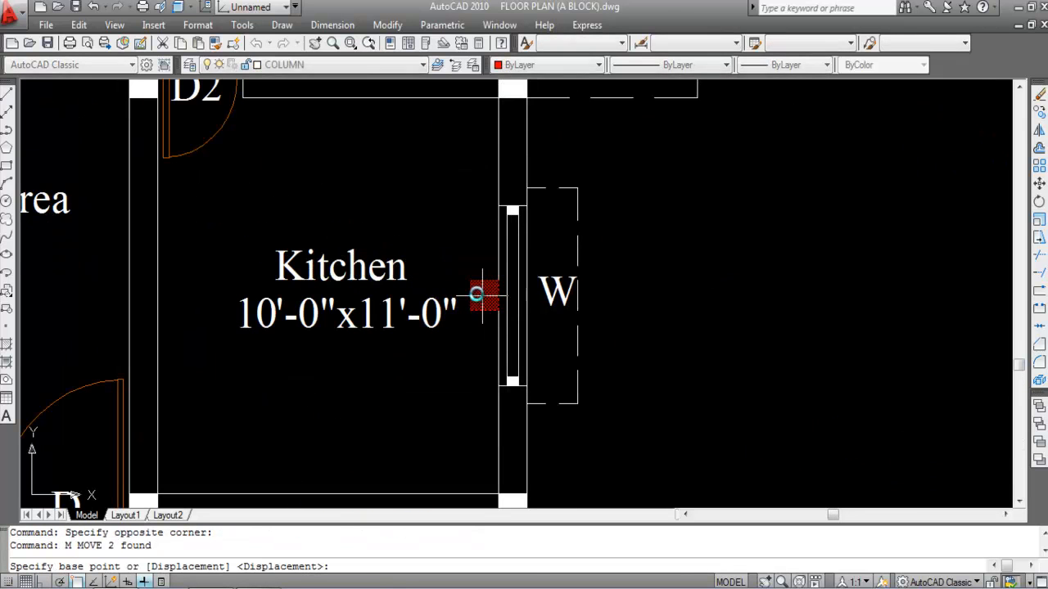
left_click(484, 296)
left_click(497, 295)
scroll(566, 365, "down", 4)
scroll(524, 342, "up", 4)
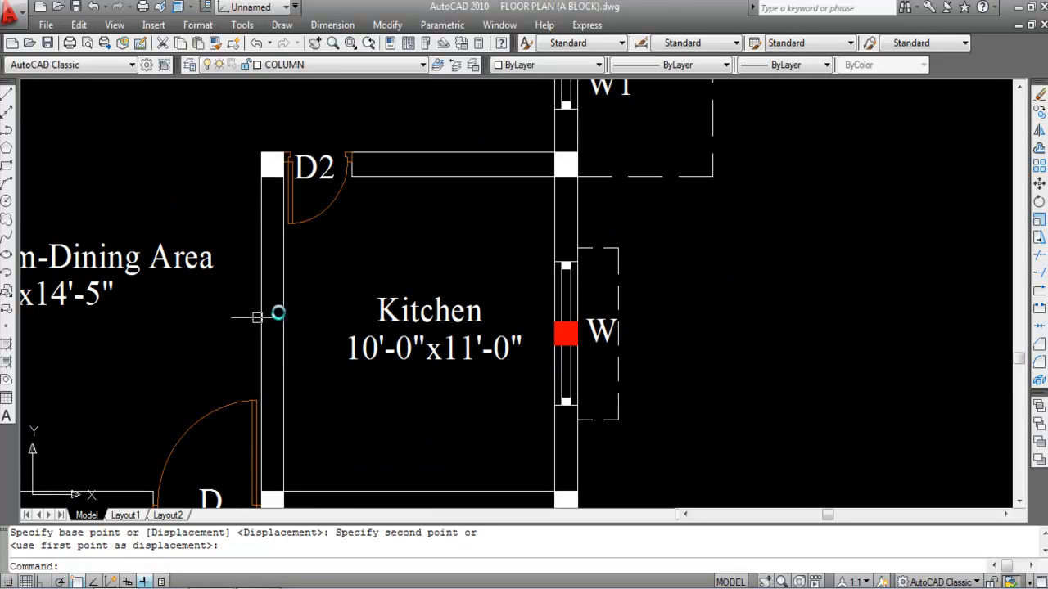
- Copy the stub column at window W straight across to the opposite kitchen wall shared with the living-cum-dining area
left_click(531, 315)
left_click(591, 365)
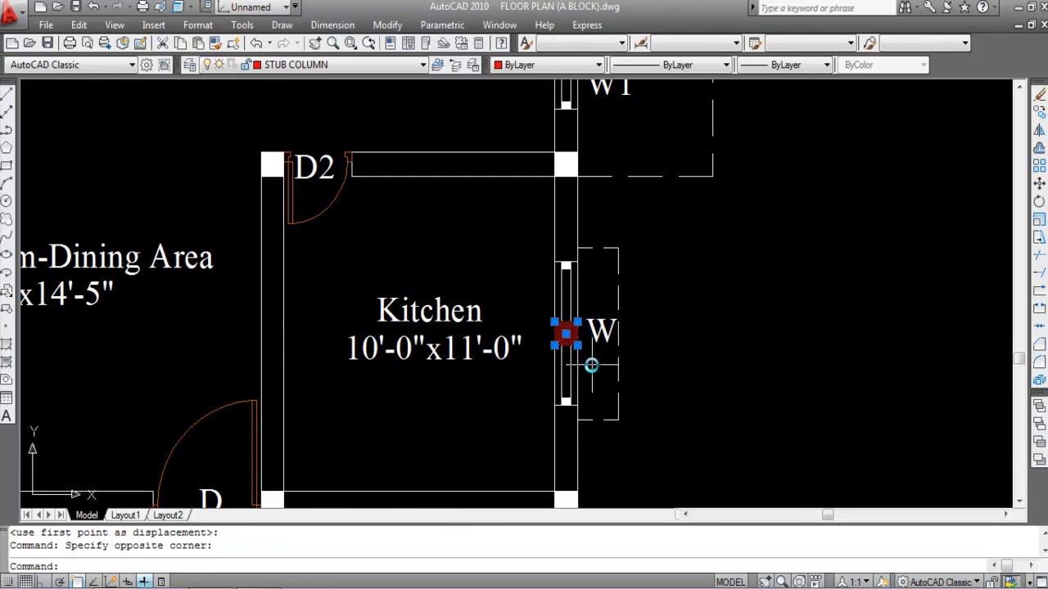
type("CO")
key("Return")
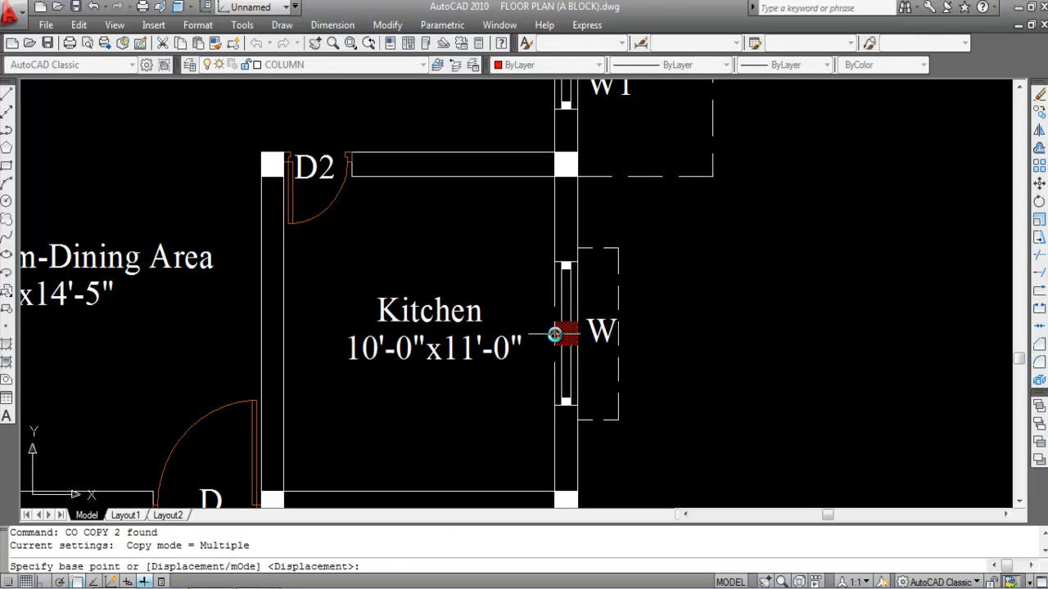
left_click(555, 333)
key("F8")
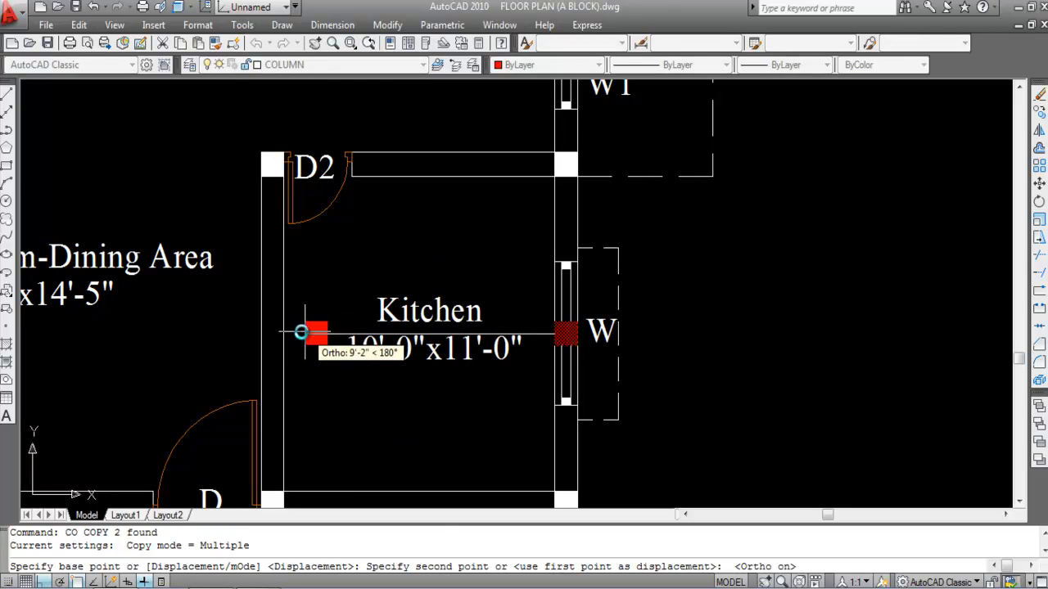
scroll(281, 332, "up", 3)
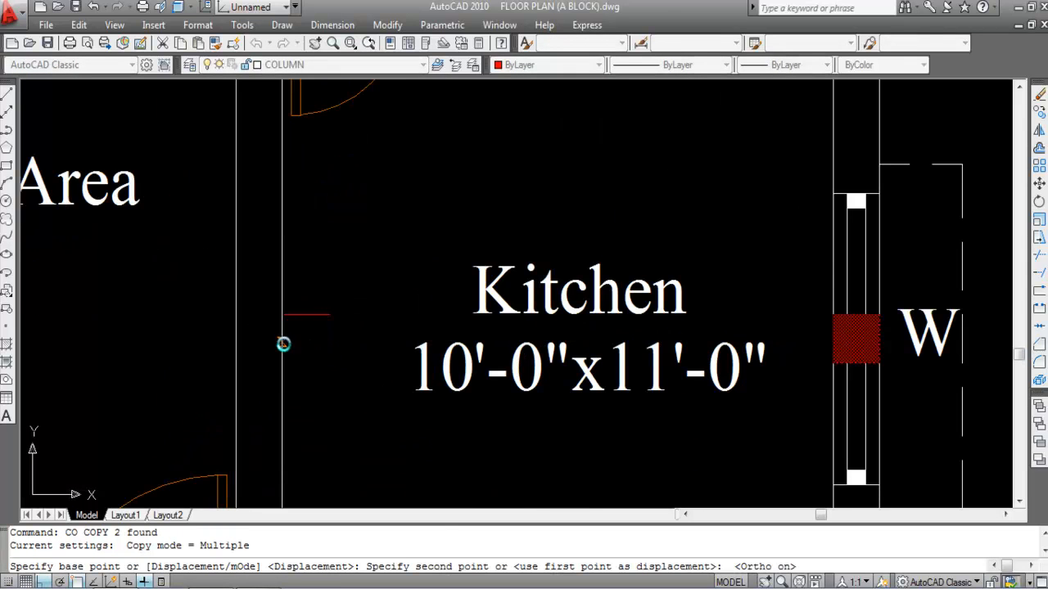
left_click(253, 312)
key("Escape")
- Move the copied stub column by its upper-right corner so it lines up with the kitchen wall's inner face
left_click(250, 308)
left_click(322, 385)
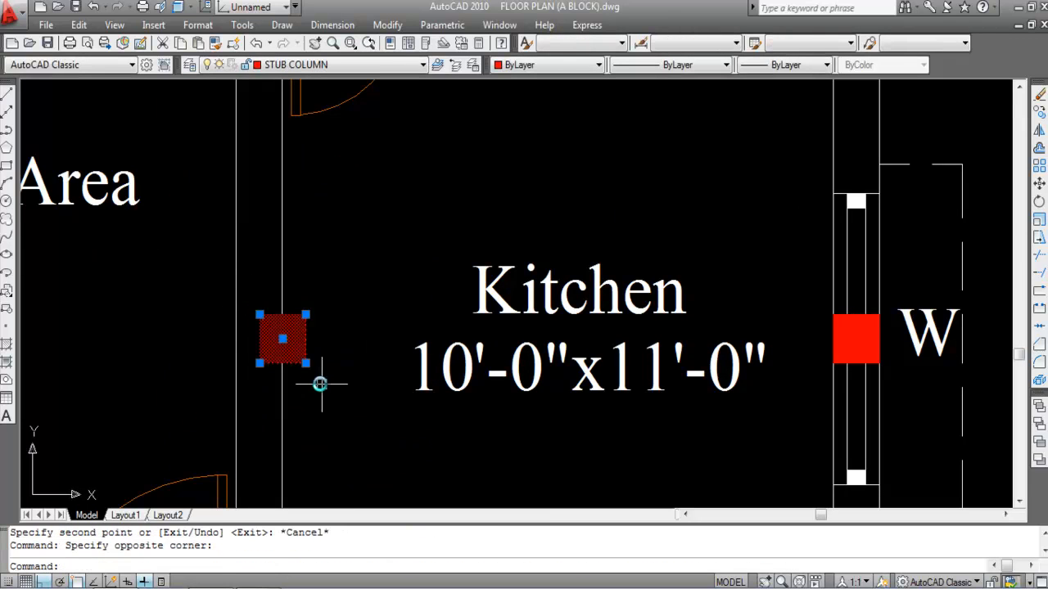
key("Return")
left_click(305, 314)
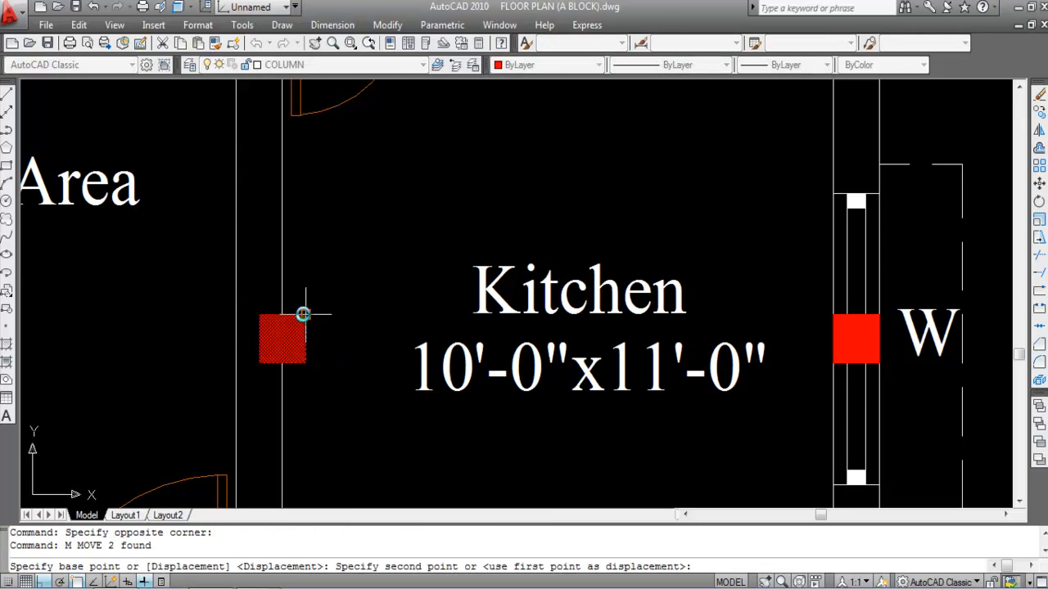
left_click(280, 315)
scroll(352, 287, "down", 6)
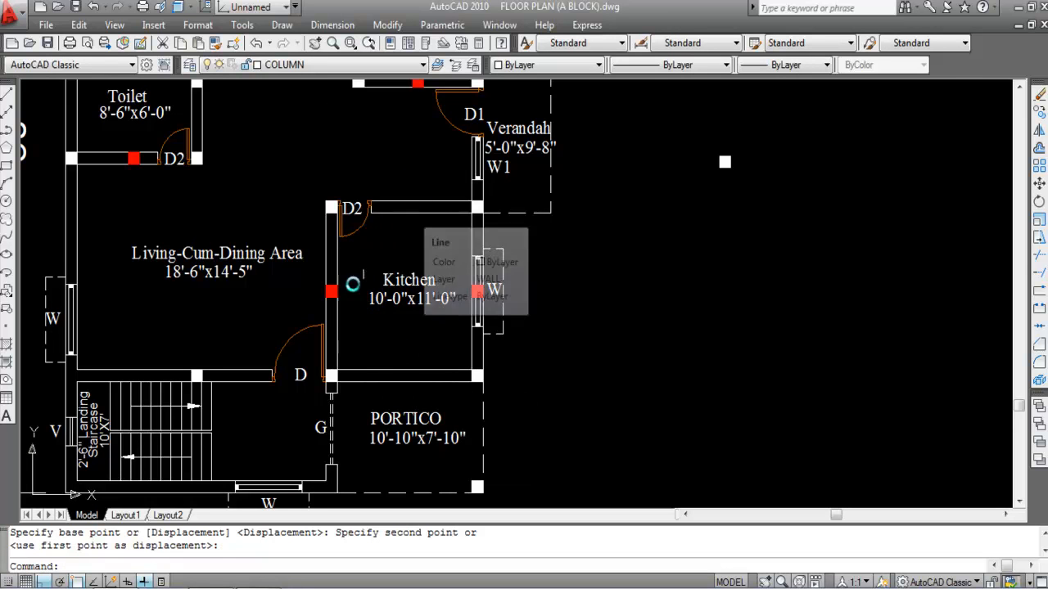
- Copy the stub column from the living-cum-dining side wall to the middle of the wall between kitchen and portico
scroll(320, 305, "up", 4)
left_click(307, 257)
left_click(399, 329)
type("C")
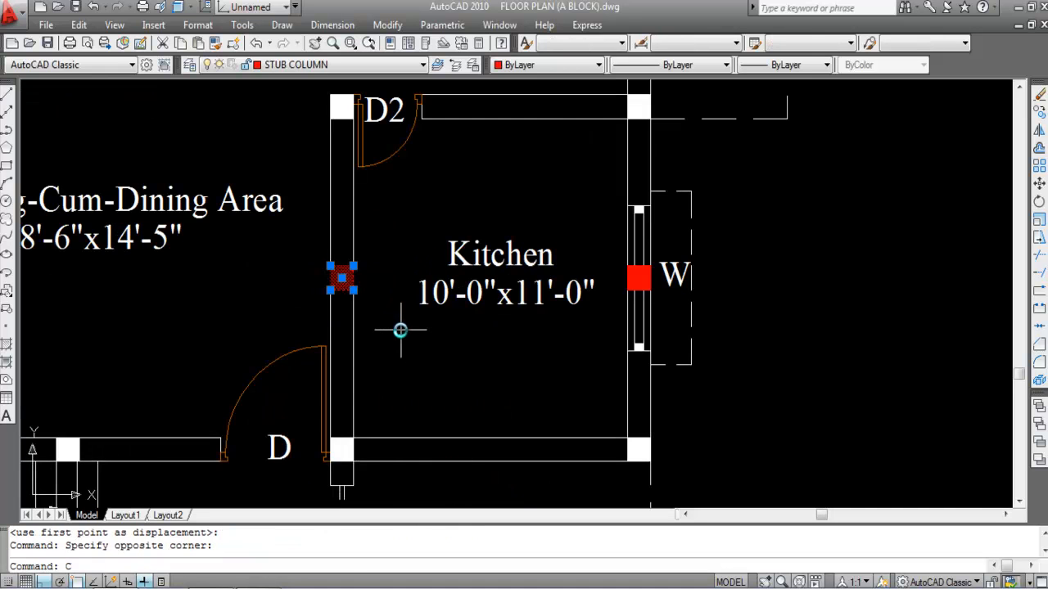
type("o")
key("Return")
left_click(343, 267)
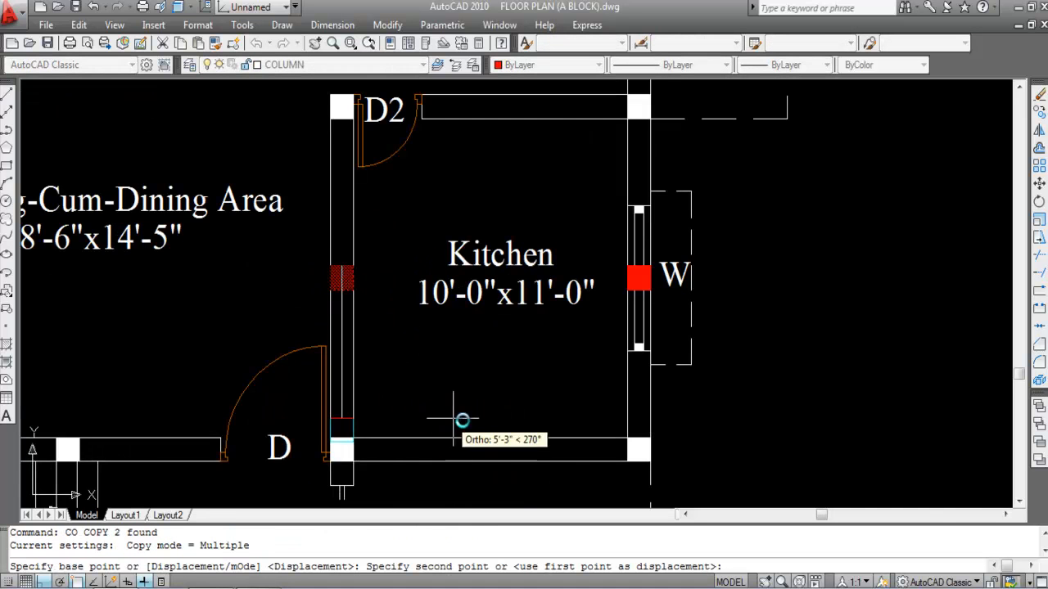
left_click(491, 438)
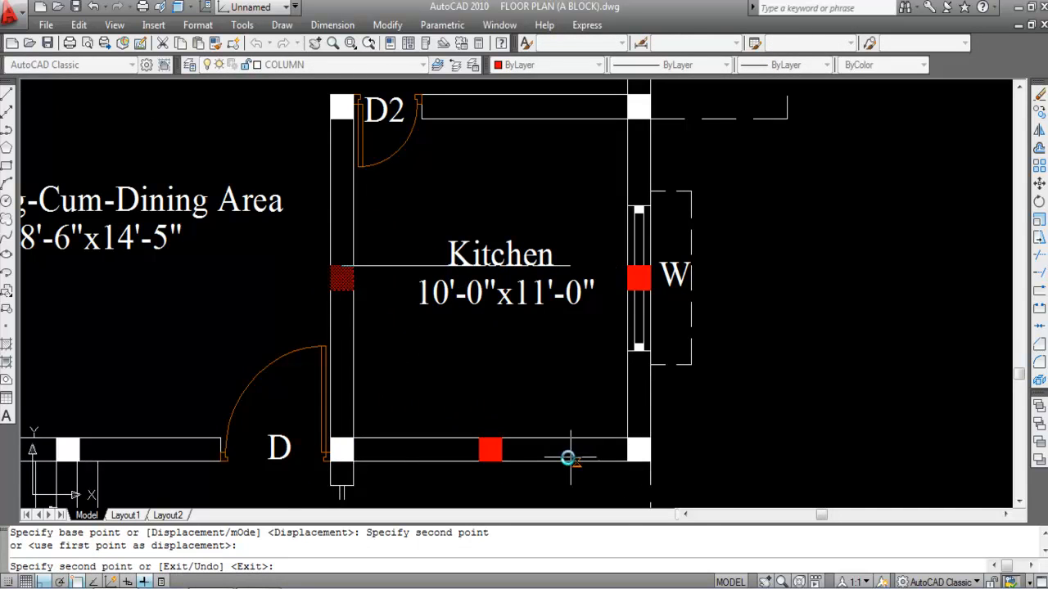
scroll(573, 455, "down", 5)
scroll(547, 315, "up", 4)
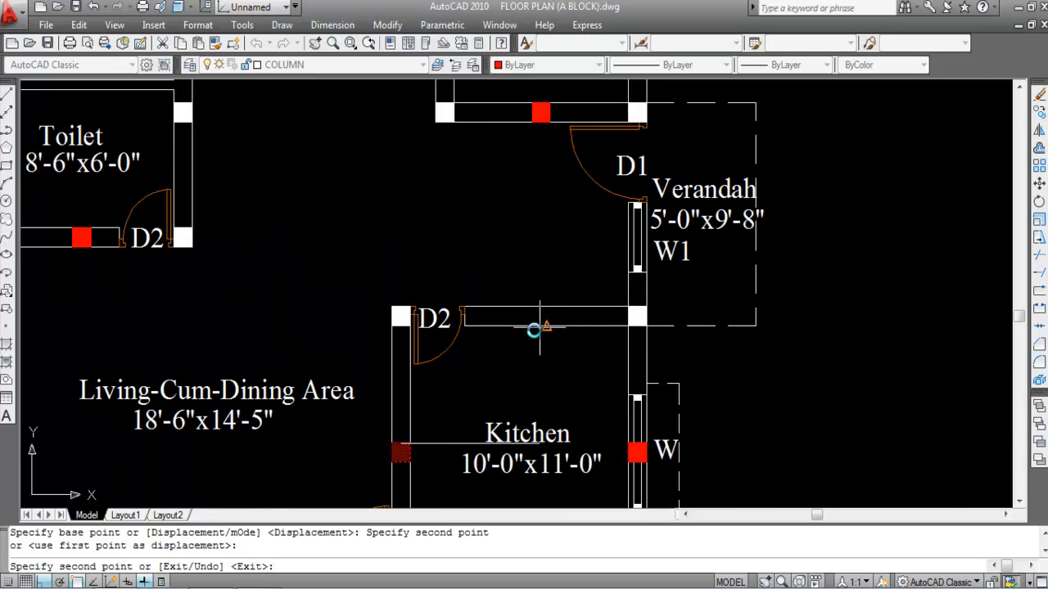
scroll(544, 327, "down", 4)
key("Escape")
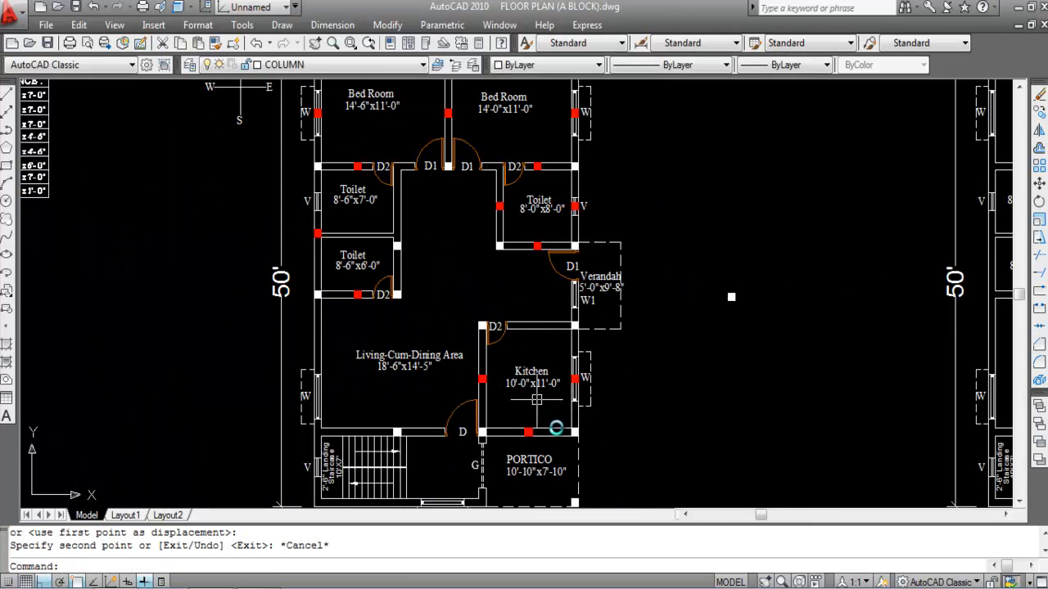
- Copy the stub column on the portico wall straight up to the kitchen wall beside door D2
scroll(521, 447, "up", 3)
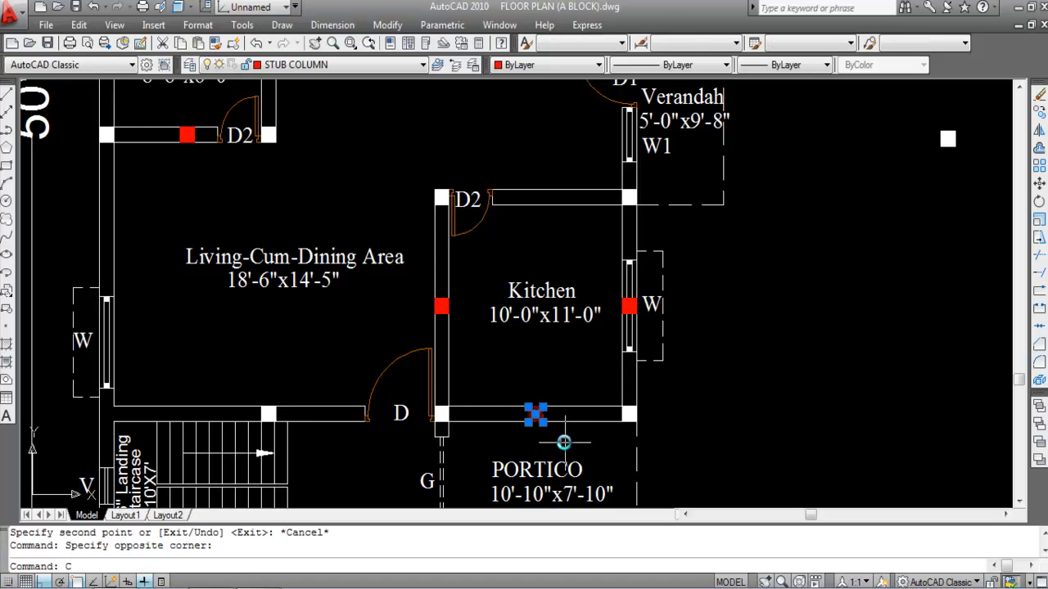
type("CO")
key("Return")
left_click(534, 410)
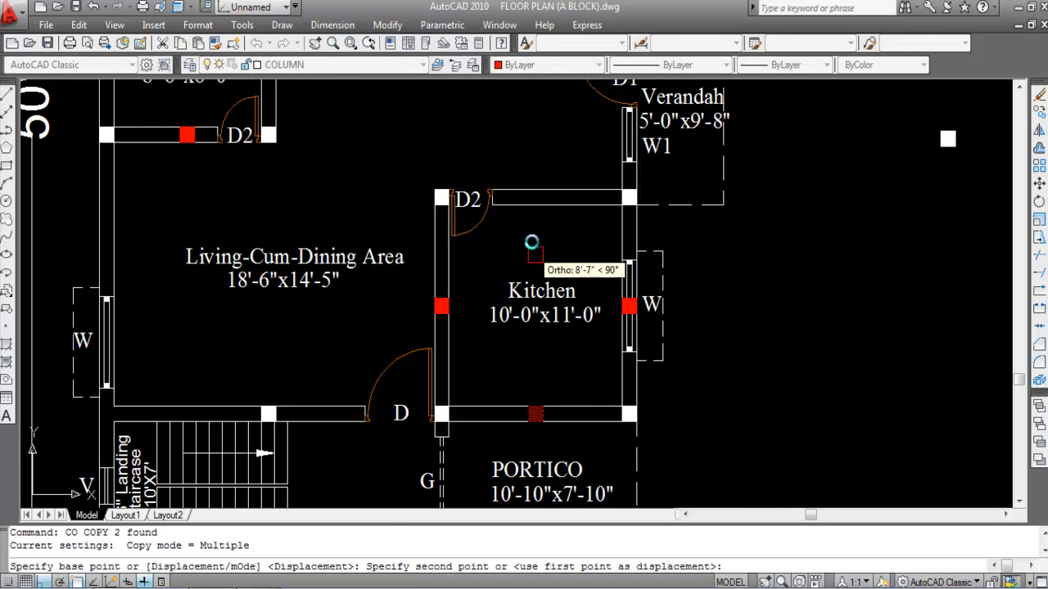
scroll(532, 223, "up", 3)
scroll(538, 179, "up", 3)
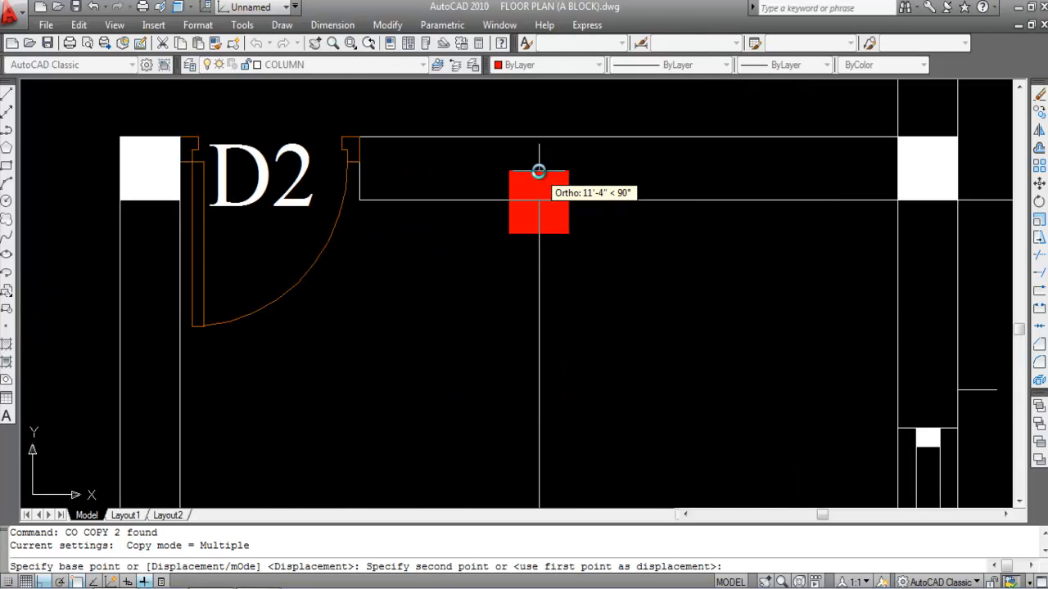
left_click(538, 179)
key("Escape")
scroll(536, 176, "down", 5)
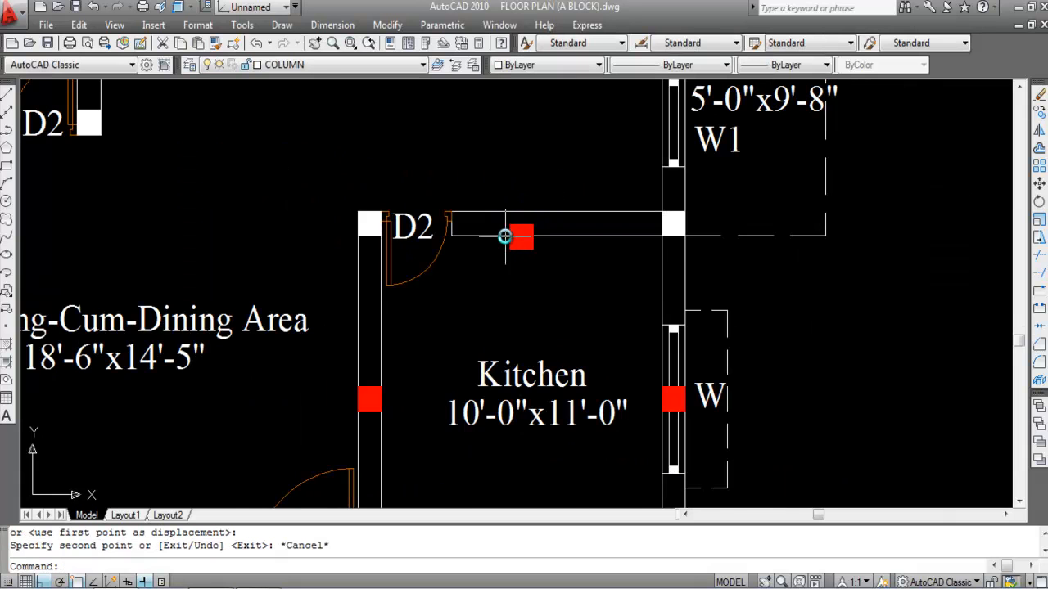
- Move the stub column beside the kitchen's door D2 up by its lower-right corner onto the wall's inner face
scroll(505, 237, "up", 3)
left_click(491, 209)
left_click(572, 294)
type("m")
key("Return")
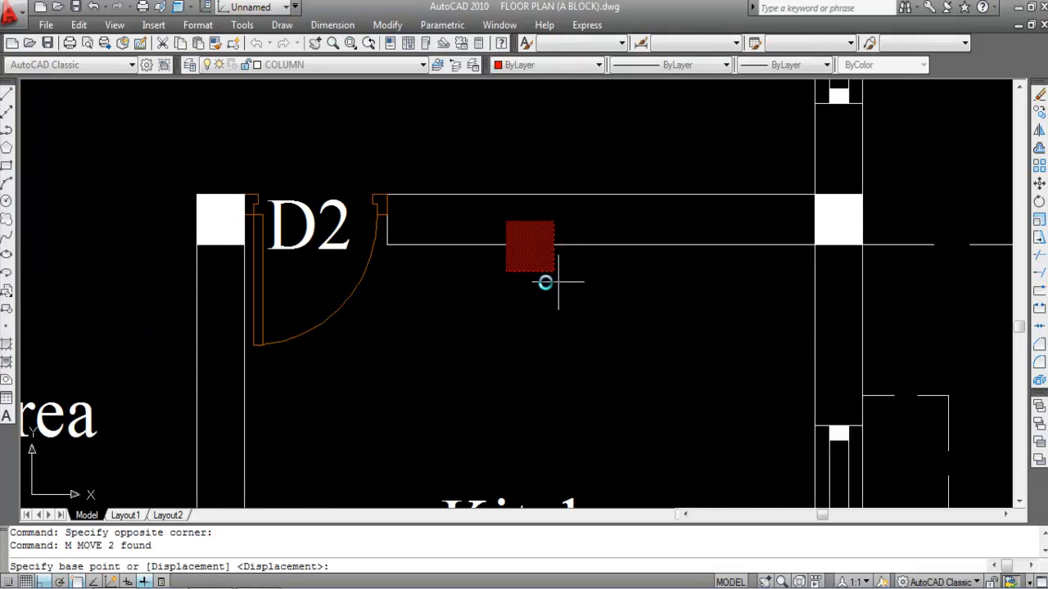
left_click(553, 273)
left_click(553, 246)
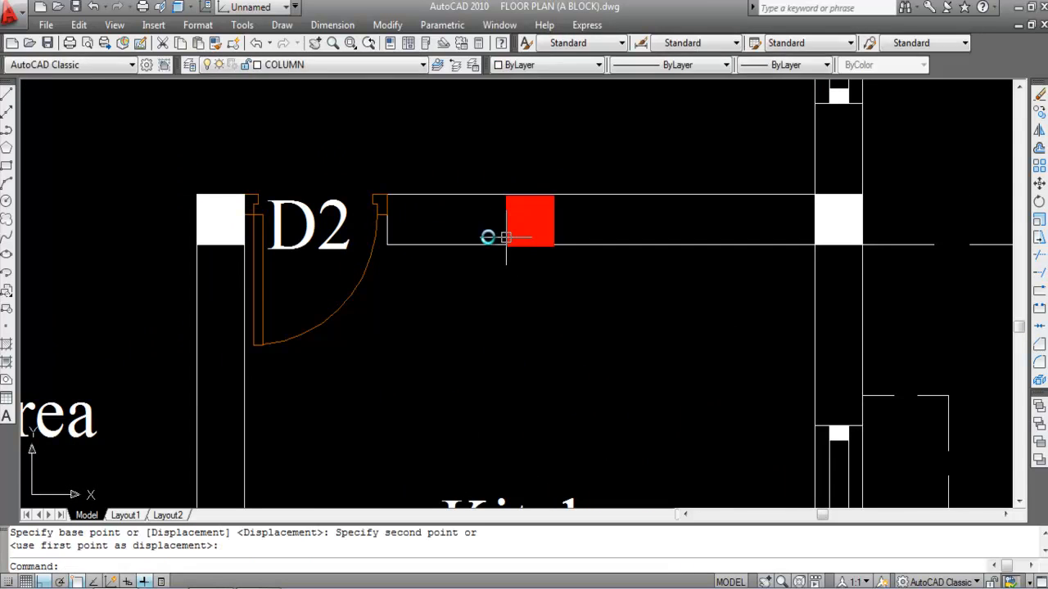
scroll(555, 305, "down", 5)
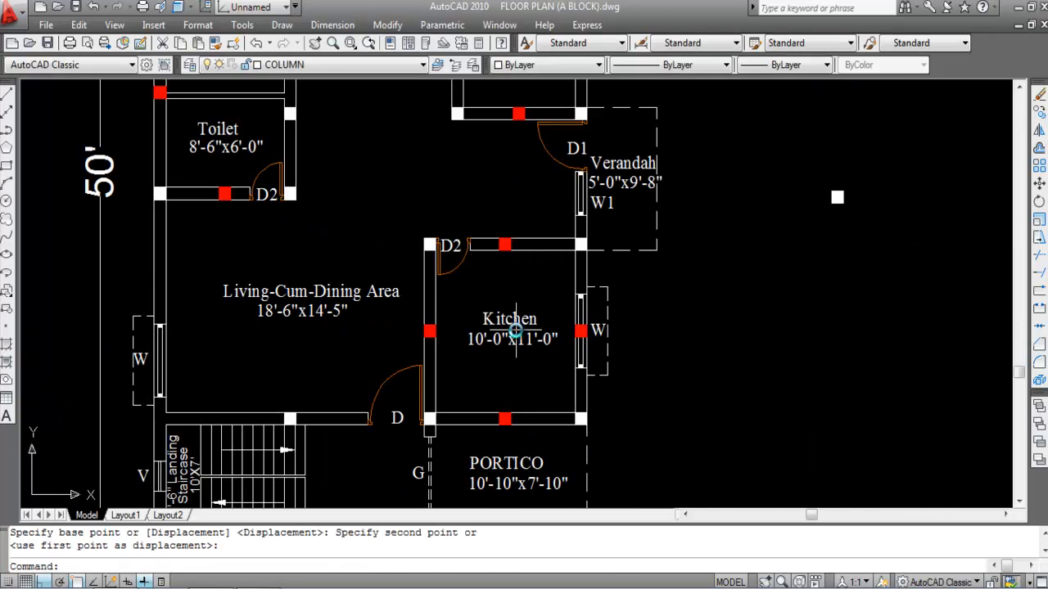
- Draw a horizontal line from the stub column on the living-cum-dining side across the kitchen, extending past the one at window W
type("l")
key("Return")
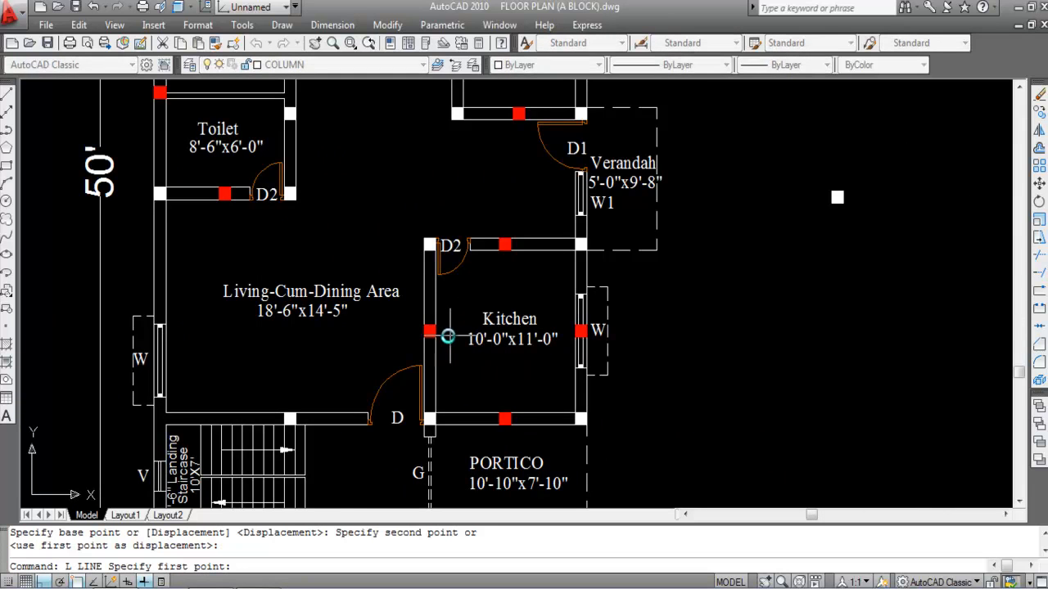
scroll(433, 332, "up", 3)
left_click(420, 332)
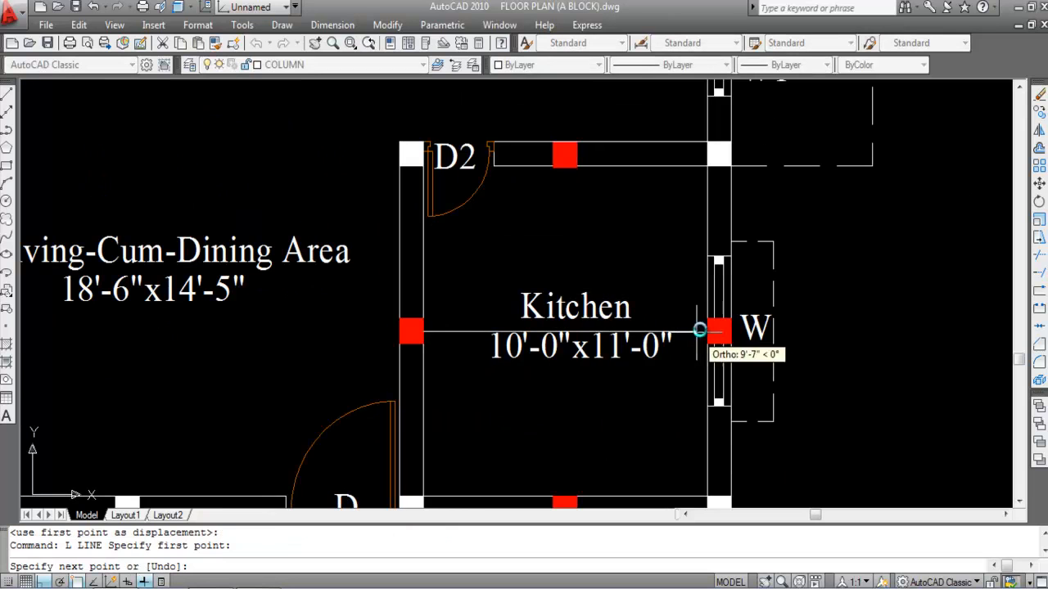
left_click(890, 332)
key("Escape")
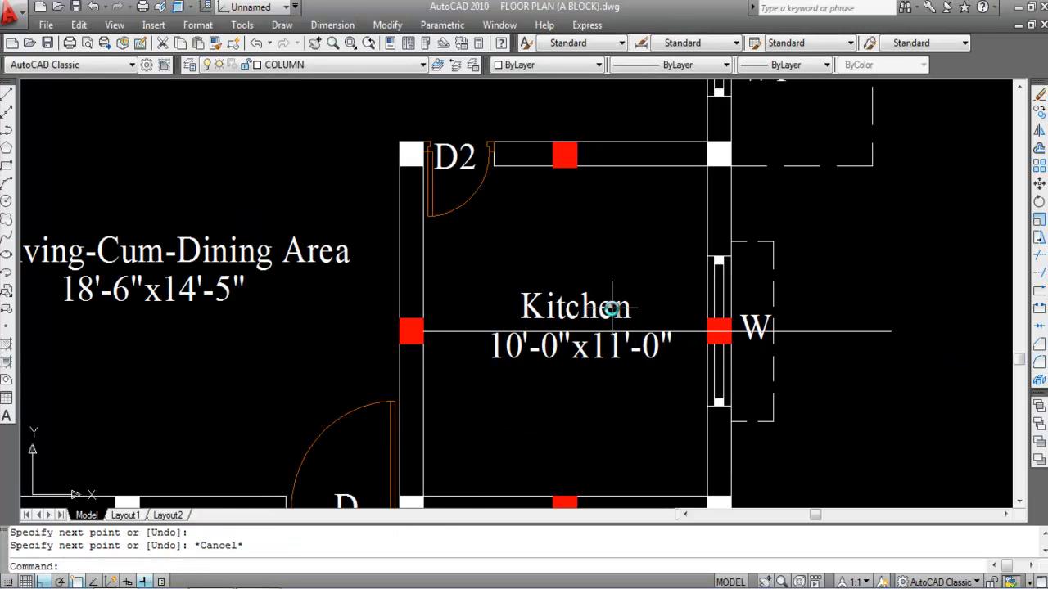
- Draw a vertical line from the stub column beside door D2 down through the kitchen, extending past the one on the portico wall
type("L")
key("Return")
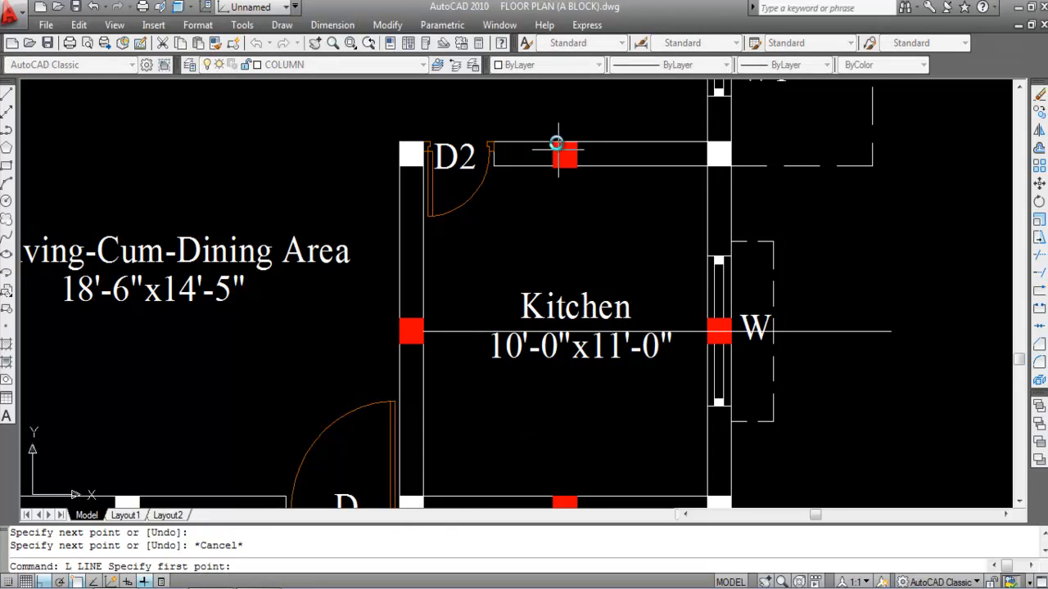
left_click(566, 171)
scroll(567, 261, "down", 6)
scroll(569, 343, "up", 6)
left_click(570, 308)
key("Escape")
scroll(565, 335, "down", 2)
scroll(564, 336, "down", 1)
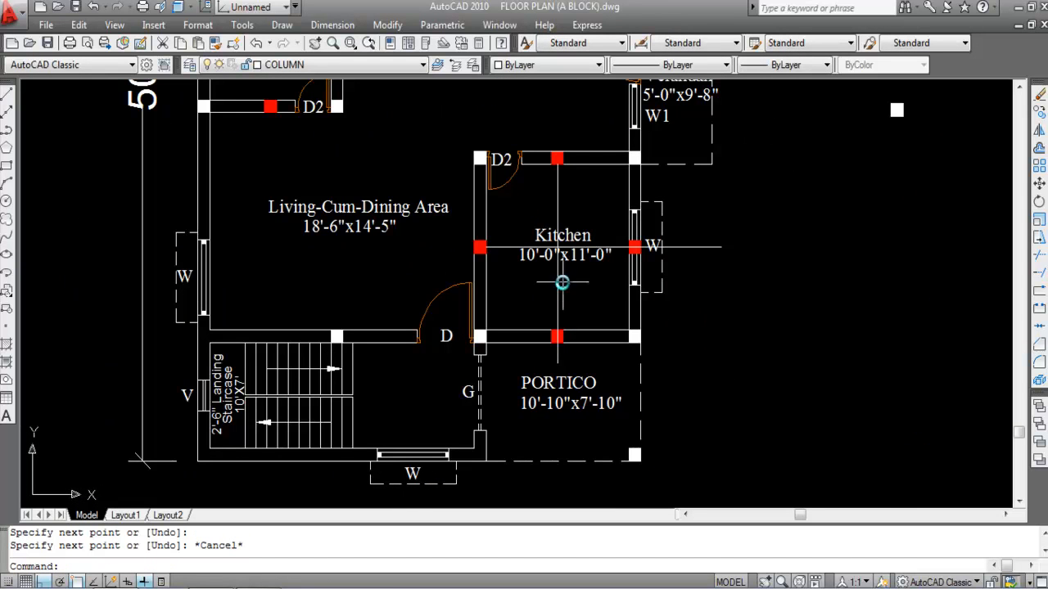
- Erase the horizontal and vertical lines drawn through the kitchen's stub columns
left_click(565, 297)
left_click(504, 242)
key("Delete")
scroll(553, 325, "down", 1)
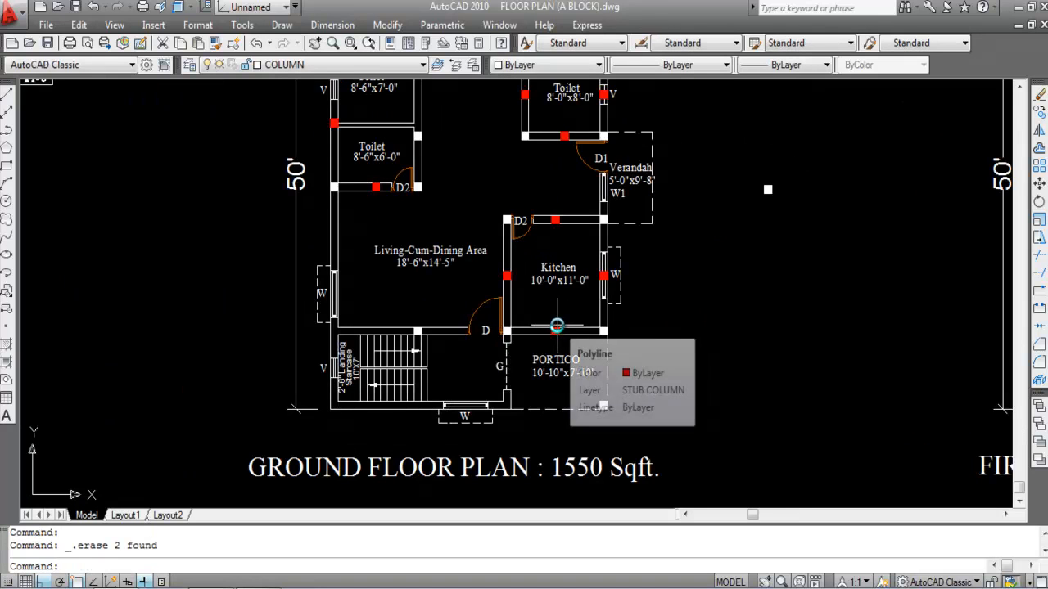
- Copy the stub column on the wall between kitchen and portico straight down to the portico's outer dashed line
scroll(603, 389, "up", 1)
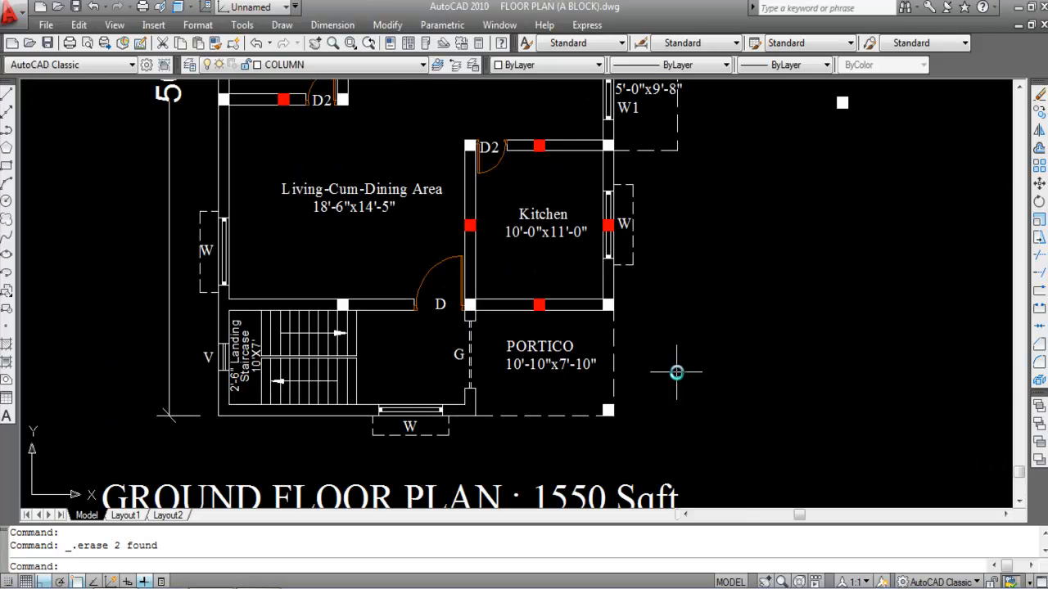
scroll(673, 370, "down", 1)
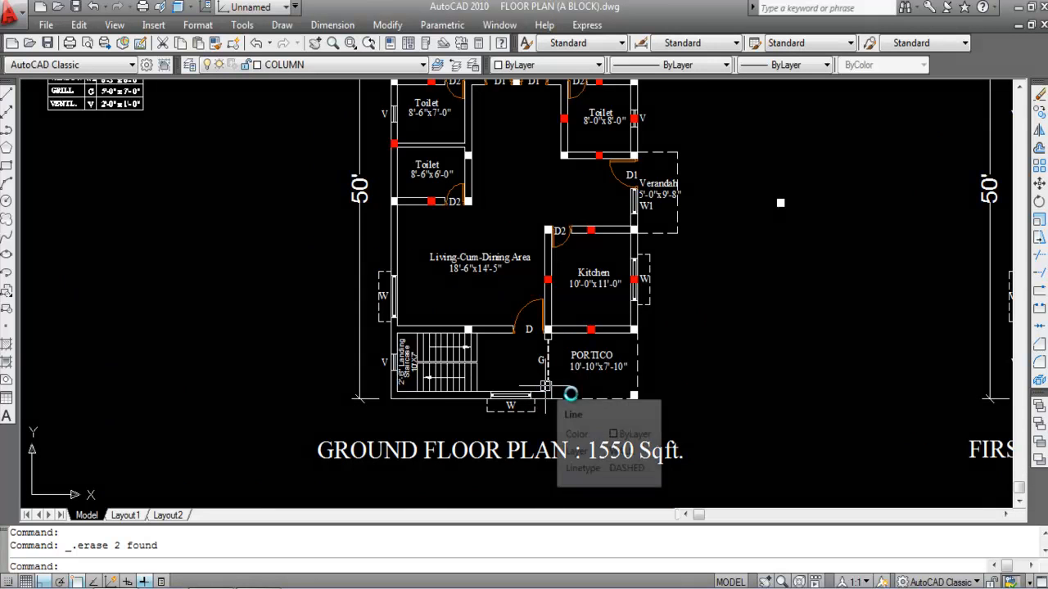
scroll(605, 397, "up", 1)
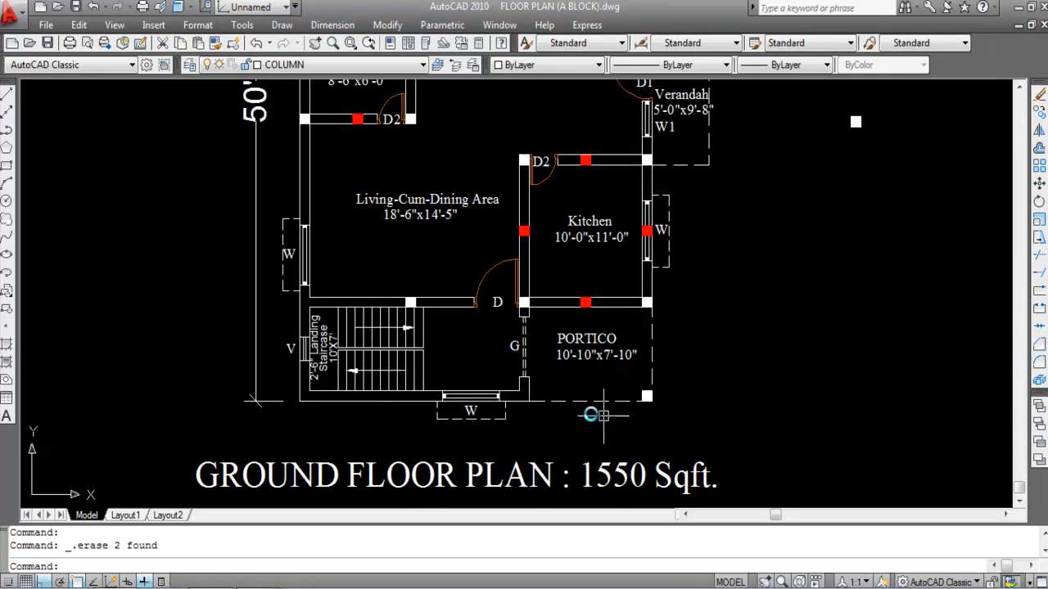
scroll(588, 299, "up", 2)
left_click(575, 276)
left_click(630, 339)
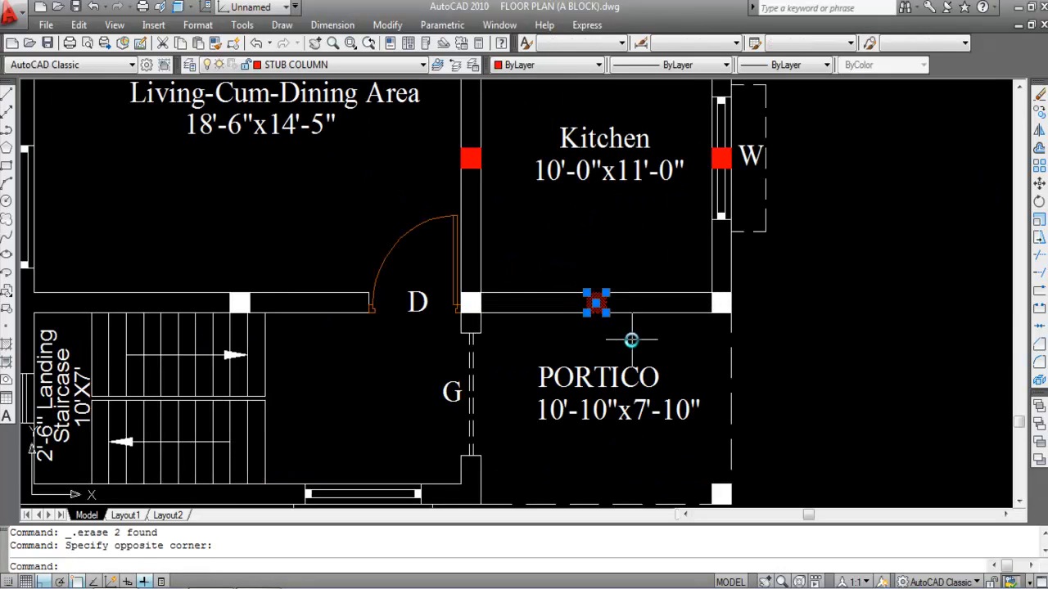
type("CO")
key("Return")
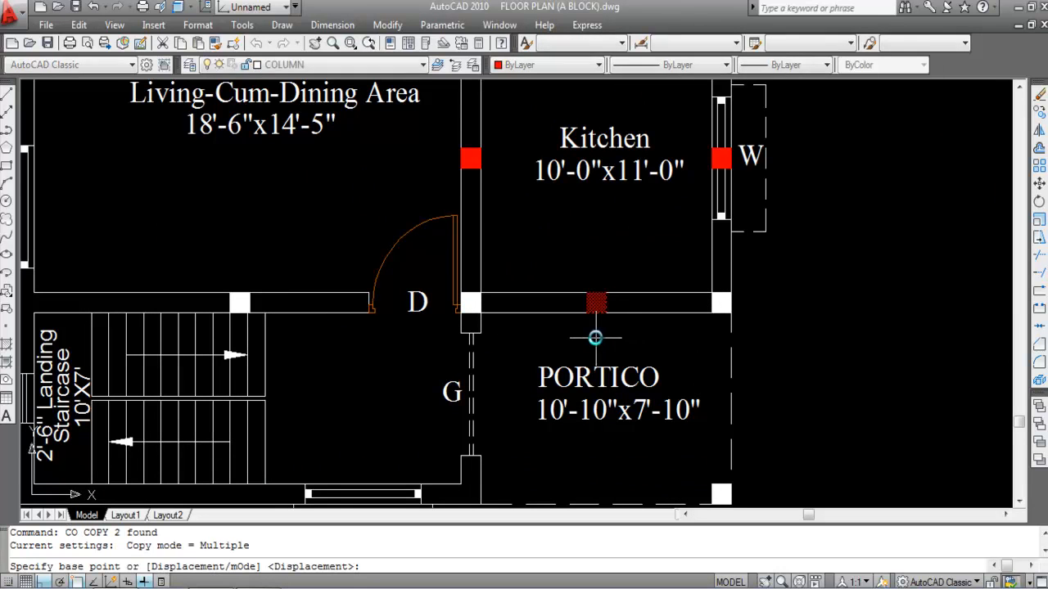
left_click(596, 305)
scroll(598, 346, "down", 3)
scroll(600, 383, "up", 4)
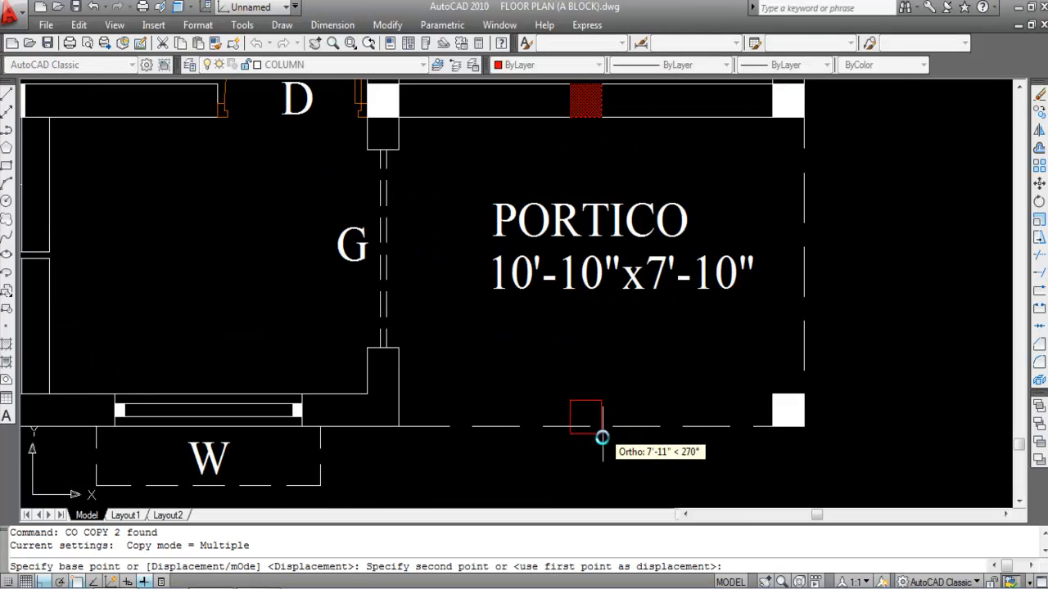
left_click(569, 409)
key("Escape")
- Move the stub column at the portico's outer edge by its lower-left corner up onto the dashed line
left_click(558, 371)
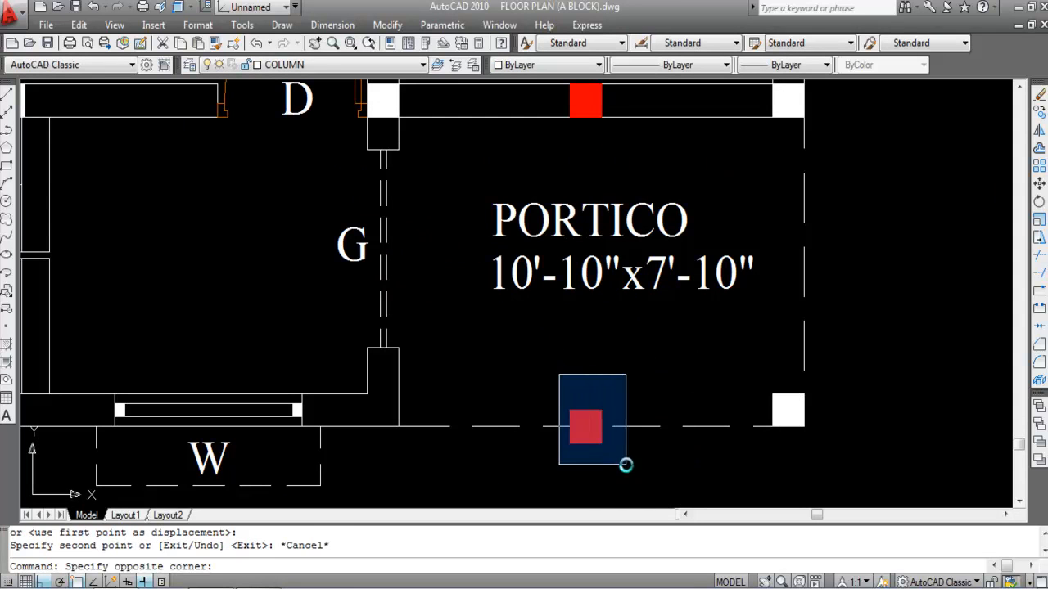
left_click(624, 464)
type("M")
key("Return")
scroll(584, 445, "up", 3)
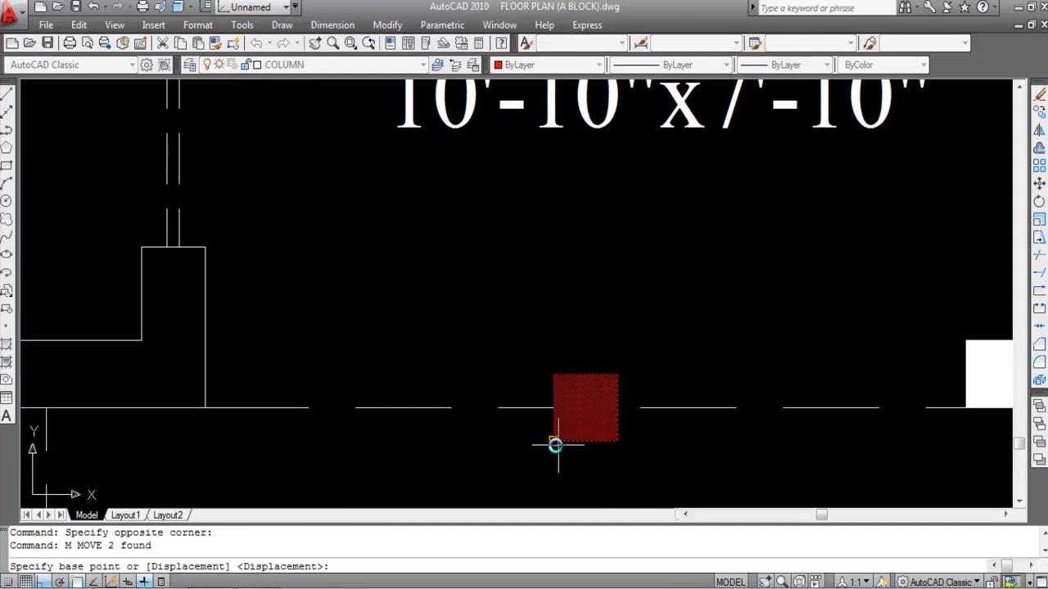
left_click(555, 442)
left_click(556, 410)
scroll(616, 456, "down", 3)
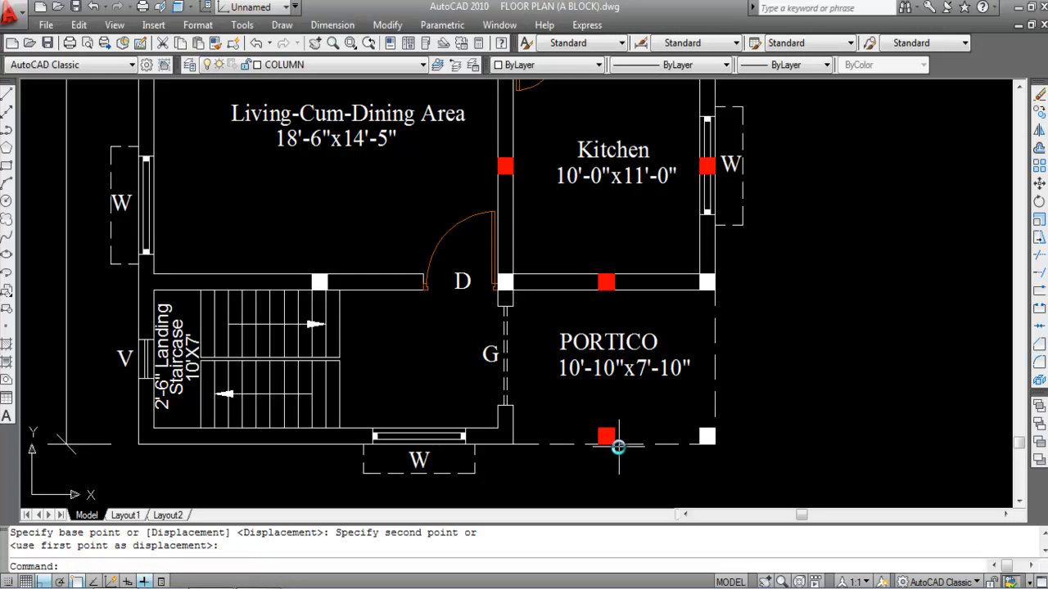
- Paste a main column into the outer wall corner below grill G, between window W and the portico
scroll(583, 445, "down", 2)
scroll(667, 448, "up", 3)
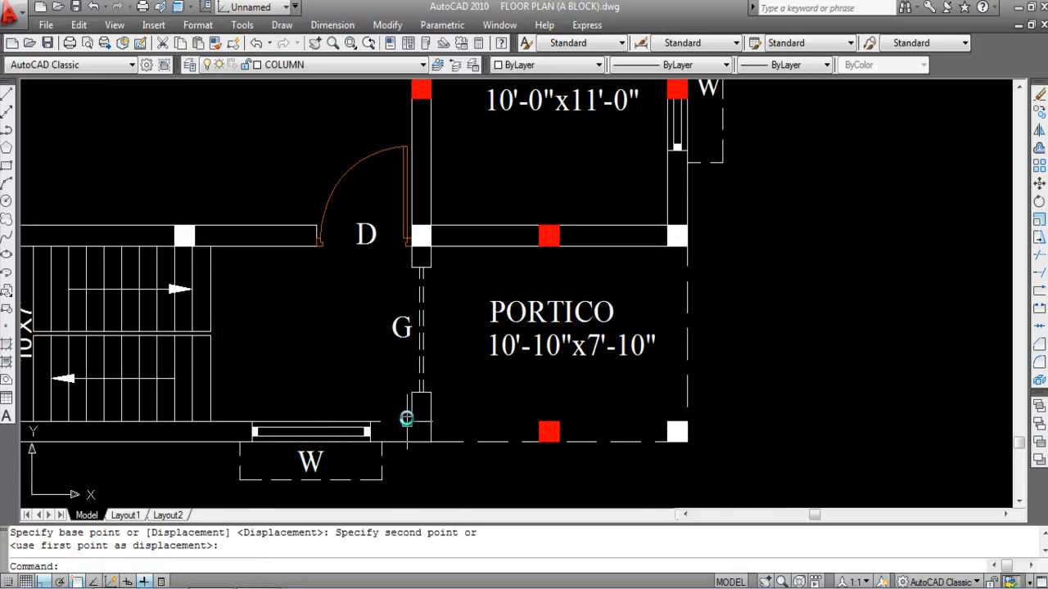
key("ctrl+v")
scroll(429, 438, "up", 3)
left_click(436, 462)
scroll(743, 370, "down", 2)
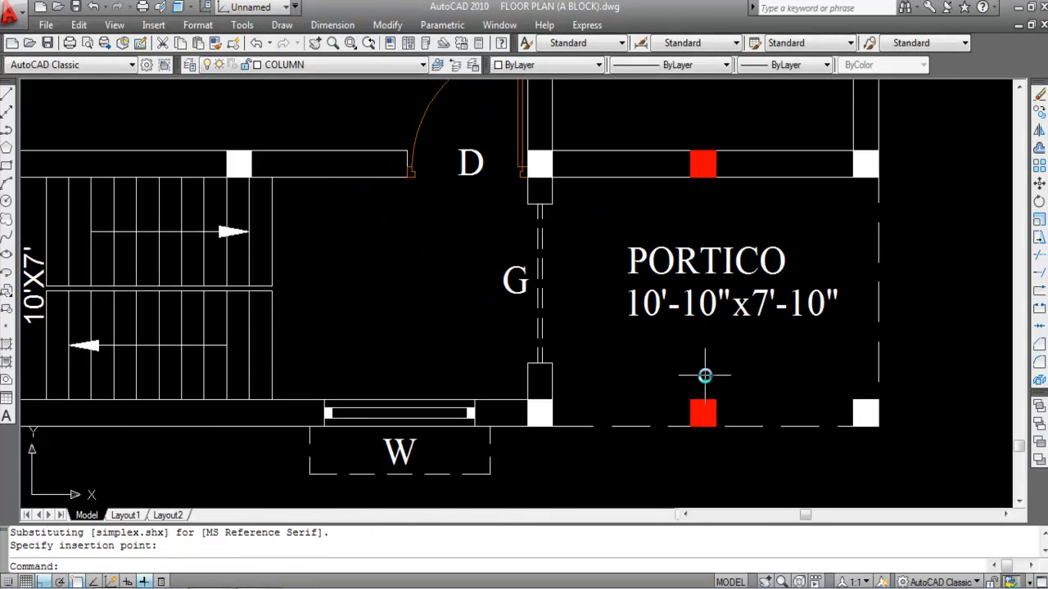
- Copy the main column on the wall above the staircase straight down to the outer wall beside window W
scroll(704, 376, "down", 2)
scroll(393, 399, "up", 2)
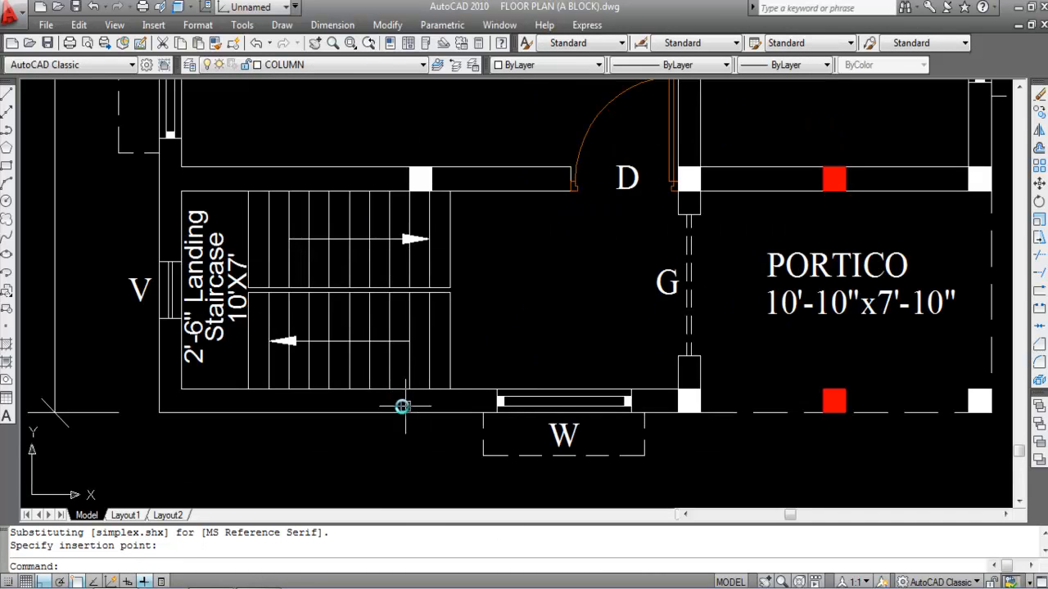
scroll(437, 408, "down", 5)
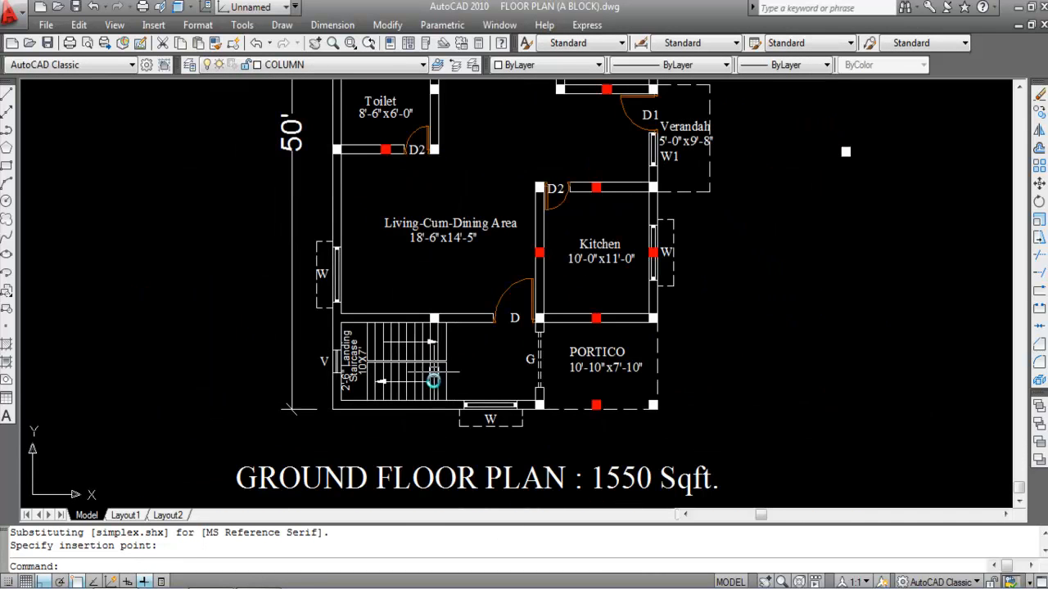
scroll(434, 334, "up", 5)
left_click(385, 293)
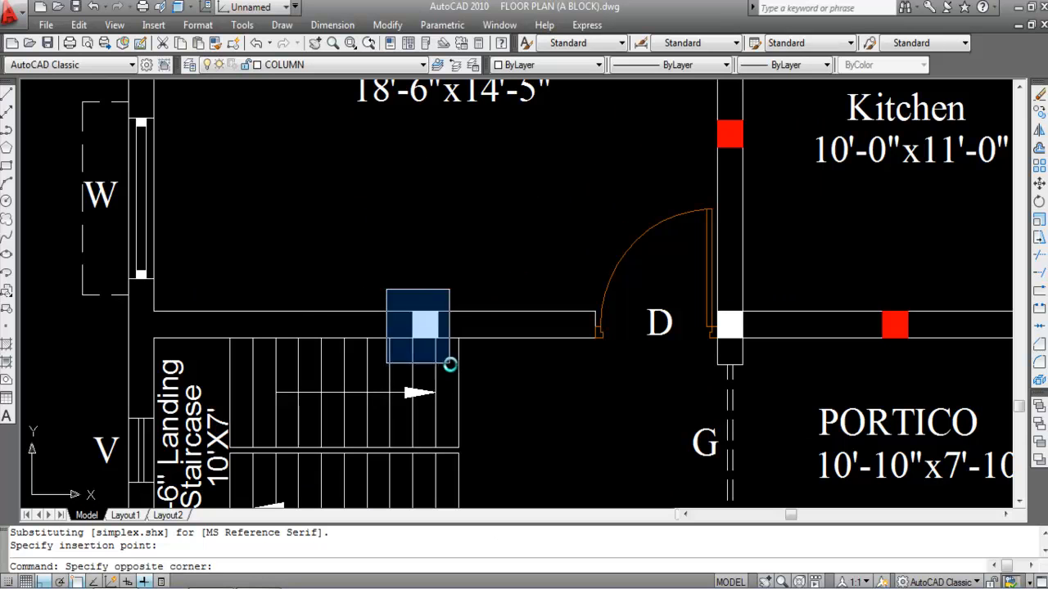
left_click(463, 377)
type("CO")
key("Return")
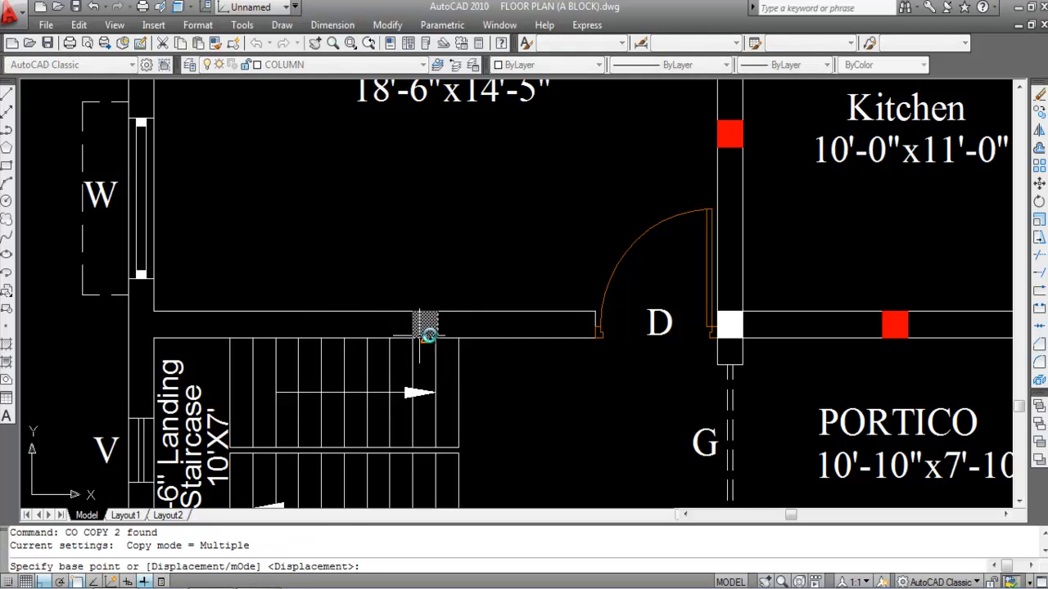
left_click(423, 342)
scroll(421, 267, "down", 4)
scroll(431, 378, "up", 6)
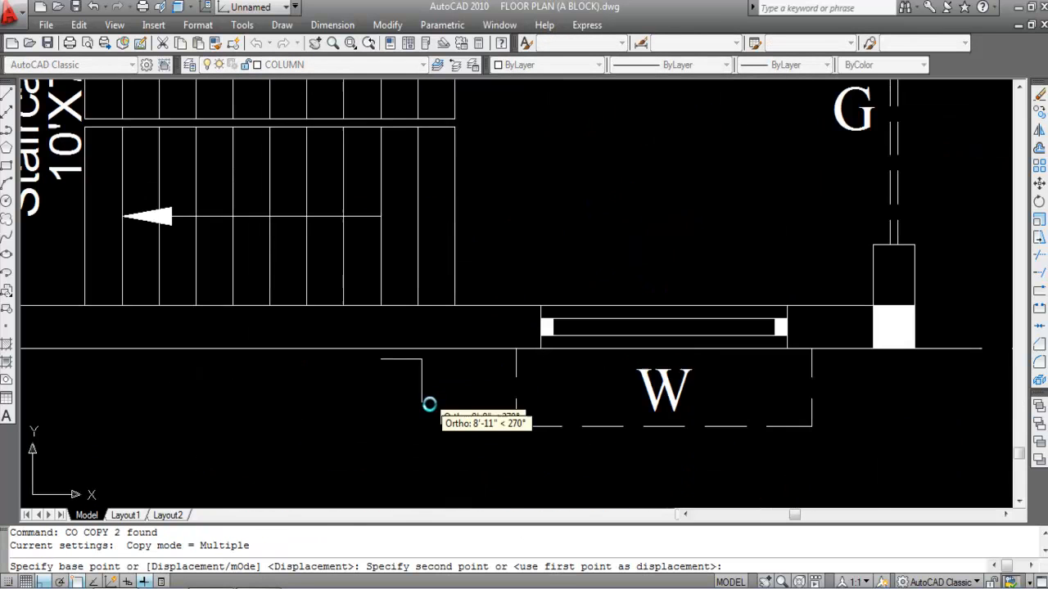
left_click(428, 374)
key("Escape")
scroll(409, 360, "down", 3)
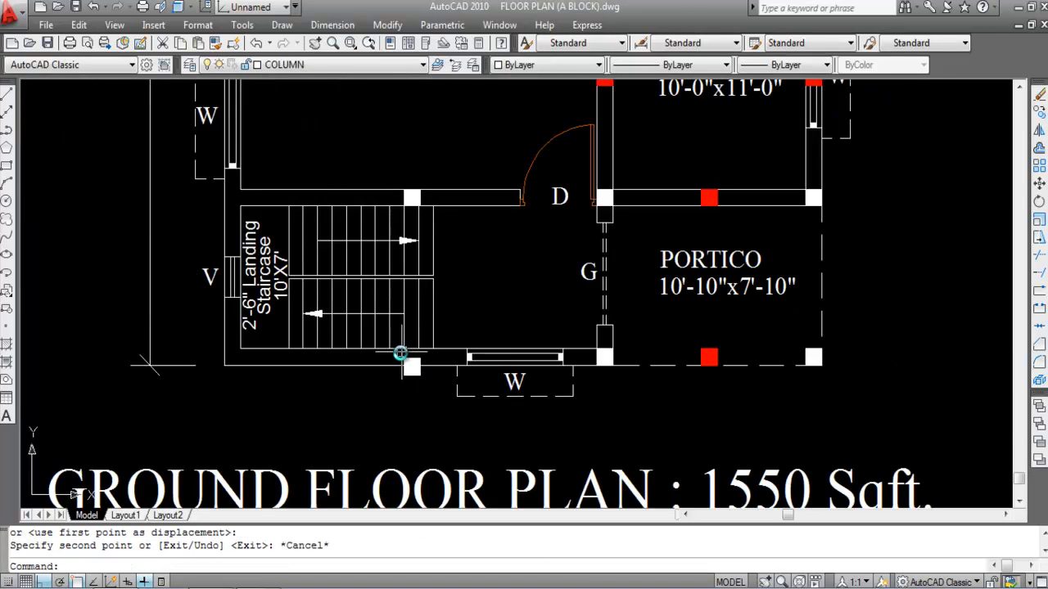
- Move the main column below the staircase by its lower-right corner up onto the wall's outer face
scroll(395, 358, "up", 4)
left_click(396, 358)
left_click(463, 419)
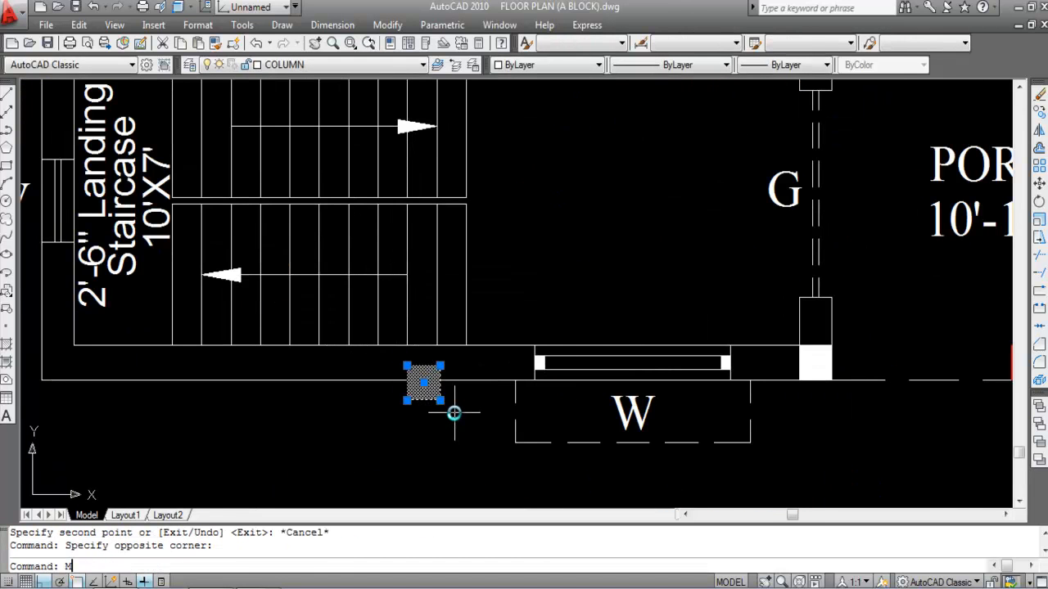
type("M")
key("Return")
scroll(434, 406, "up", 3)
left_click(442, 414)
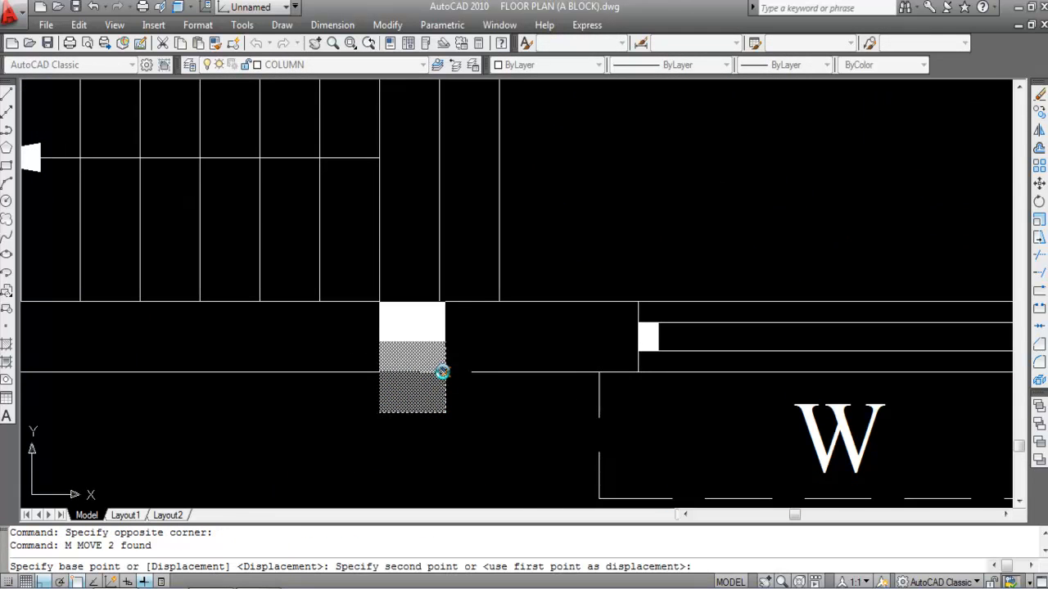
left_click(440, 373)
scroll(465, 459, "down", 5)
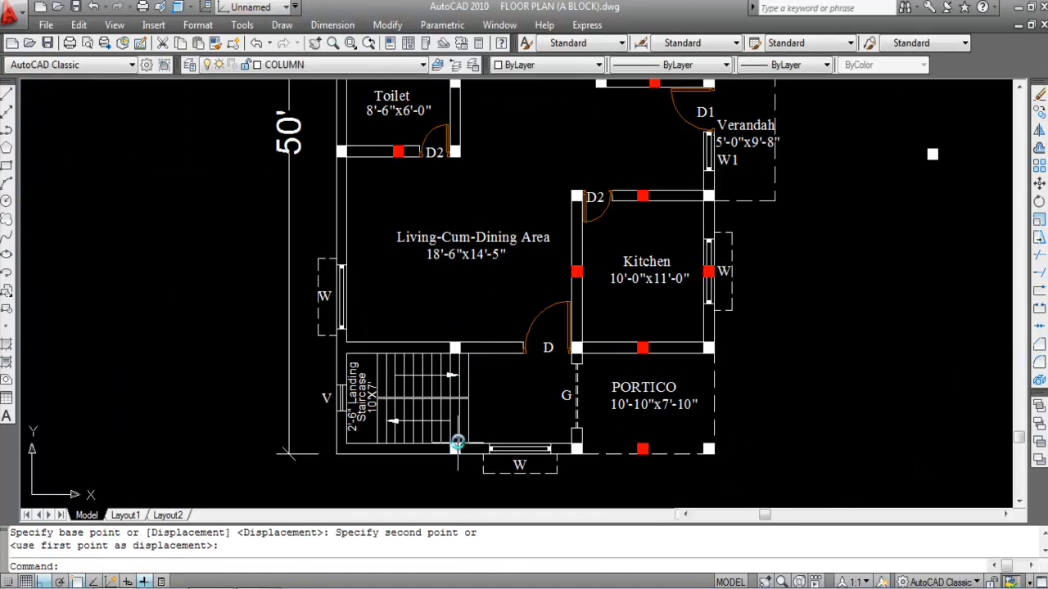
- Paste a main column near the building's outer corner beside the staircase landing, below ventilator V
scroll(574, 400, "down", 2)
scroll(427, 413, "up", 3)
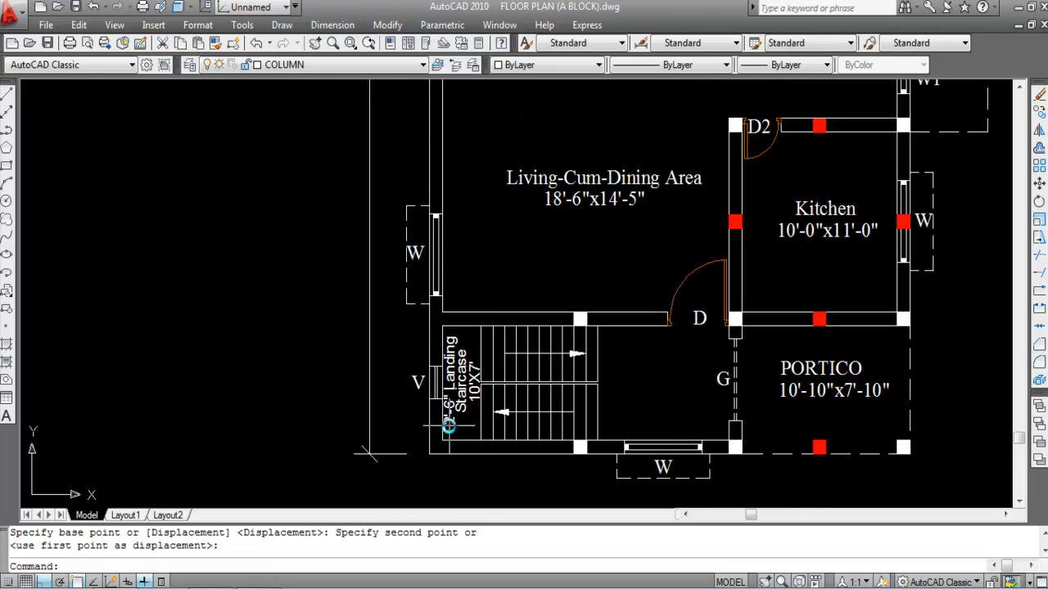
key("ctrl+v")
scroll(448, 459, "up", 3)
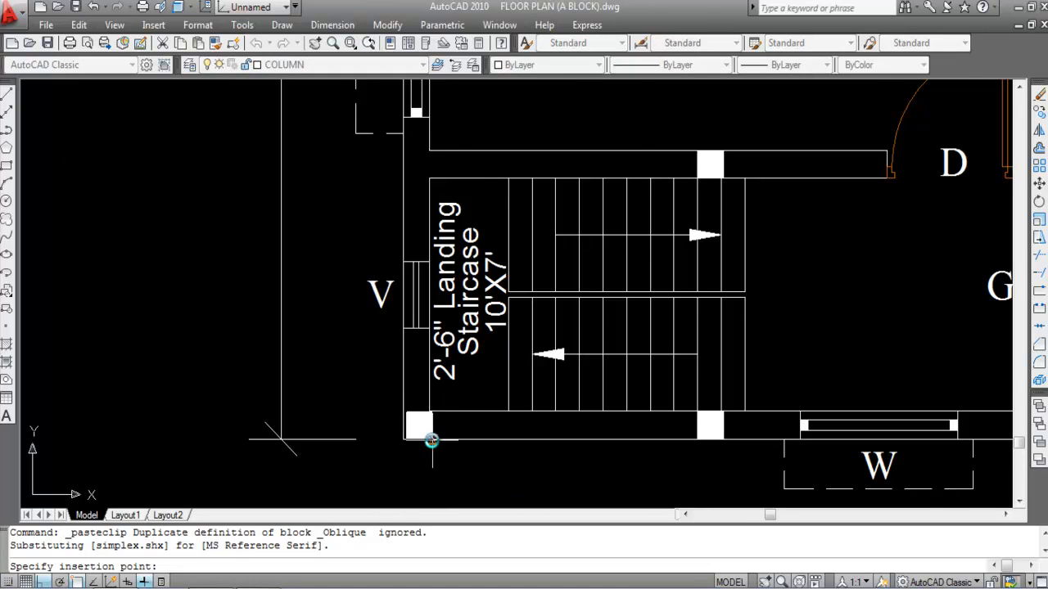
scroll(446, 475, "up", 4)
left_click(446, 475)
- Move the pasted column by its lower-left corner onto the outer wall corner beside the staircase landing
left_click(356, 374)
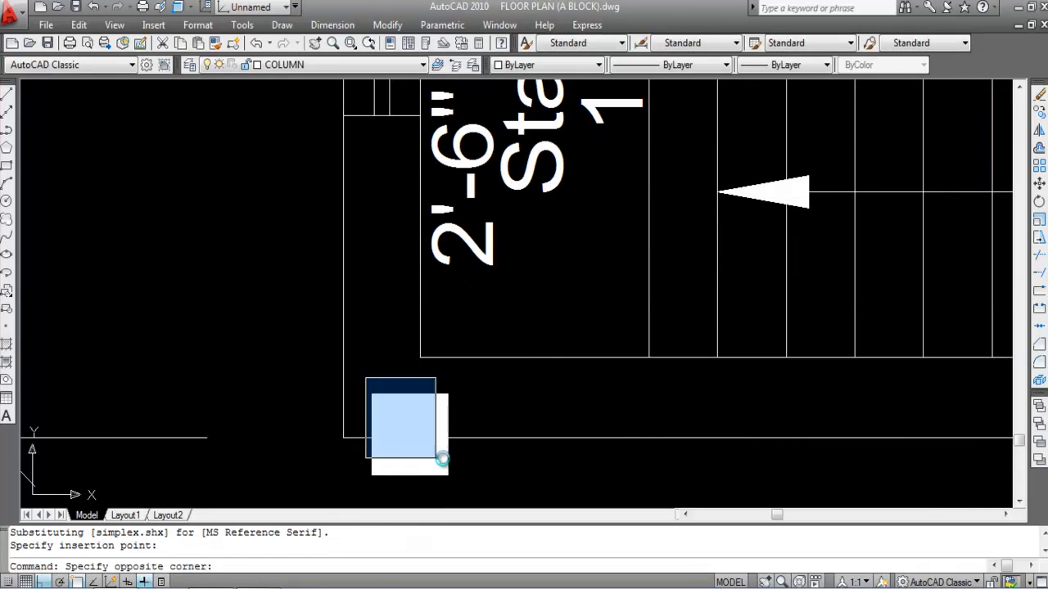
scroll(421, 444, "down", 3)
left_click(477, 489)
type("M")
key("Return")
scroll(428, 466, "up", 4)
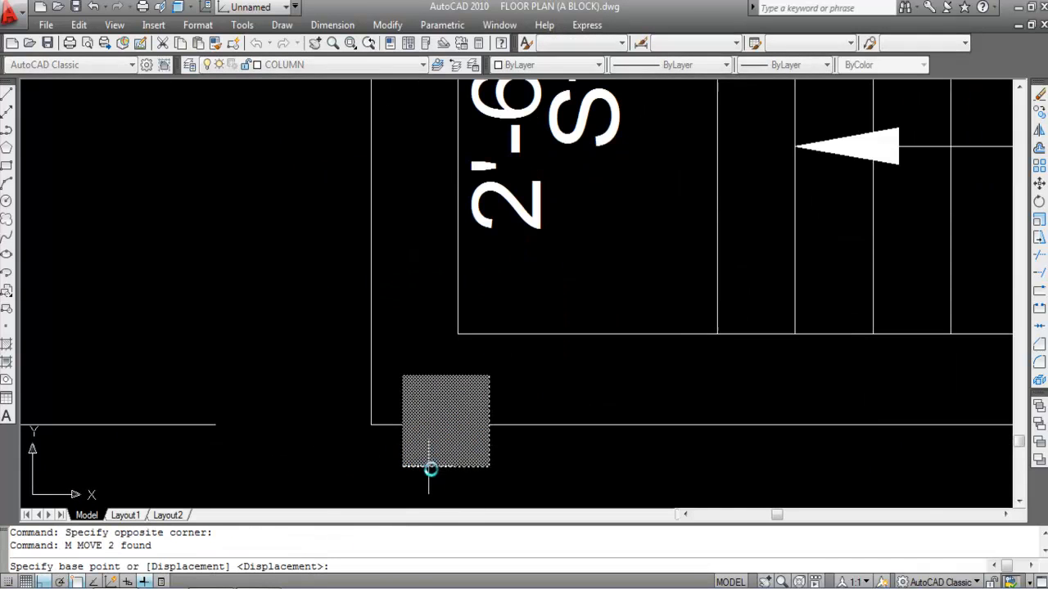
left_click(400, 465)
left_click(372, 424)
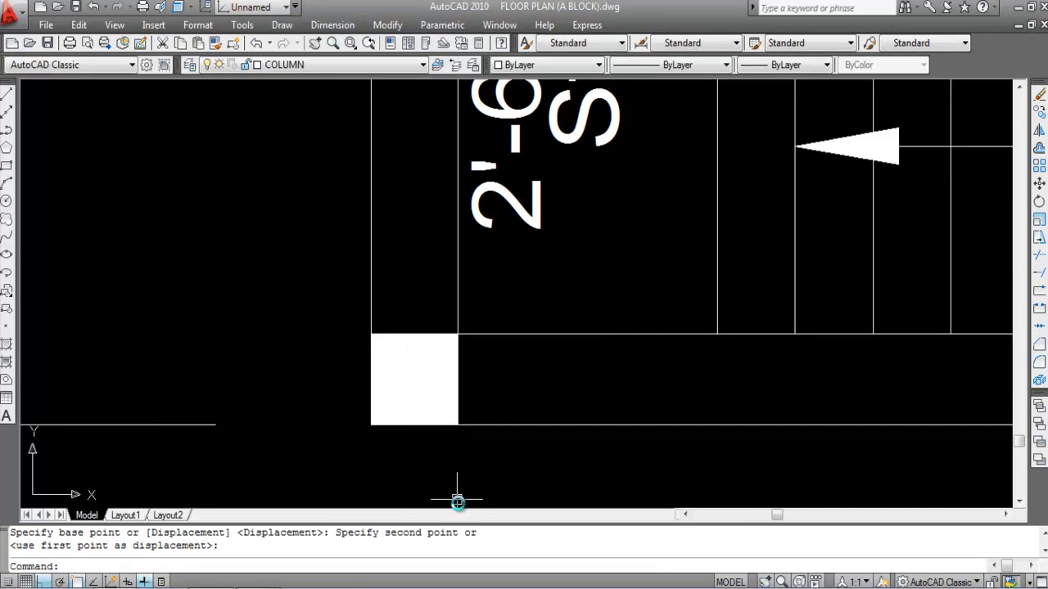
scroll(446, 483, "down", 3)
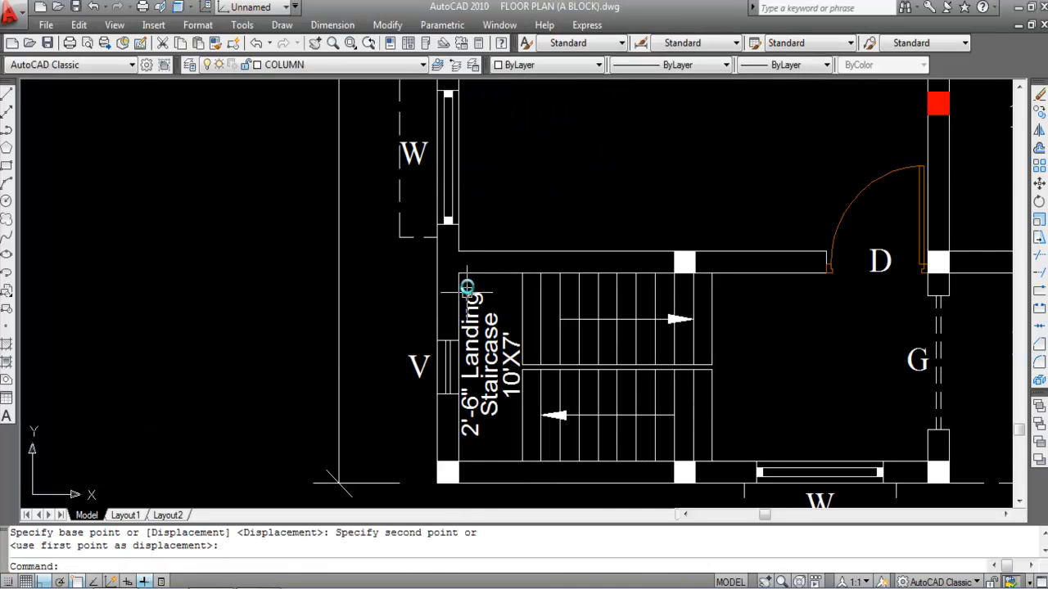
- Paste a main column at the outer wall junction between the living-cum-dining area and the staircase
scroll(471, 264, "up", 2)
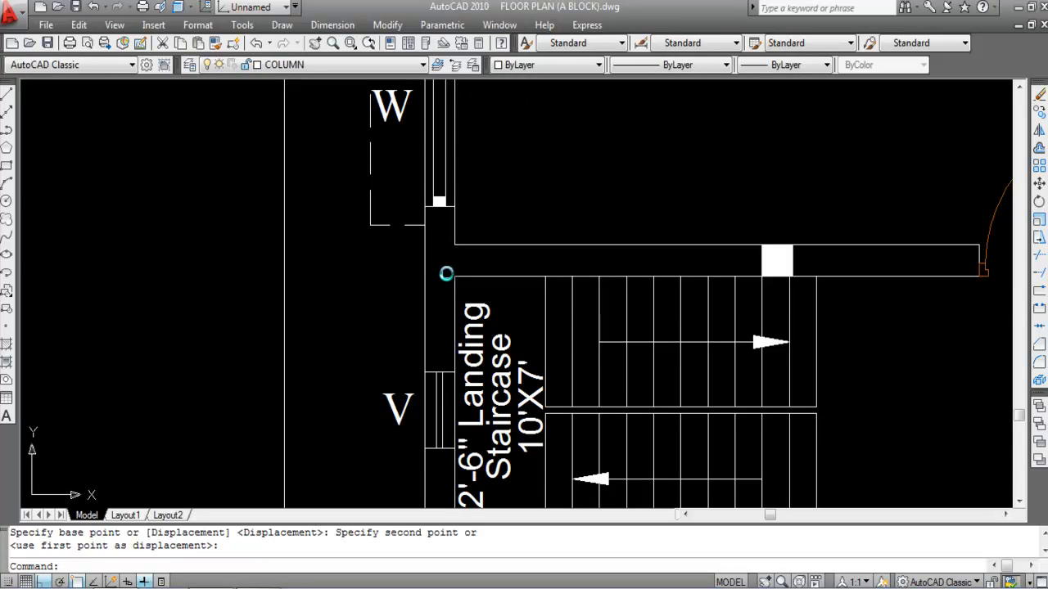
key("ctrl+v")
left_click(415, 304)
scroll(392, 331, "down", 3)
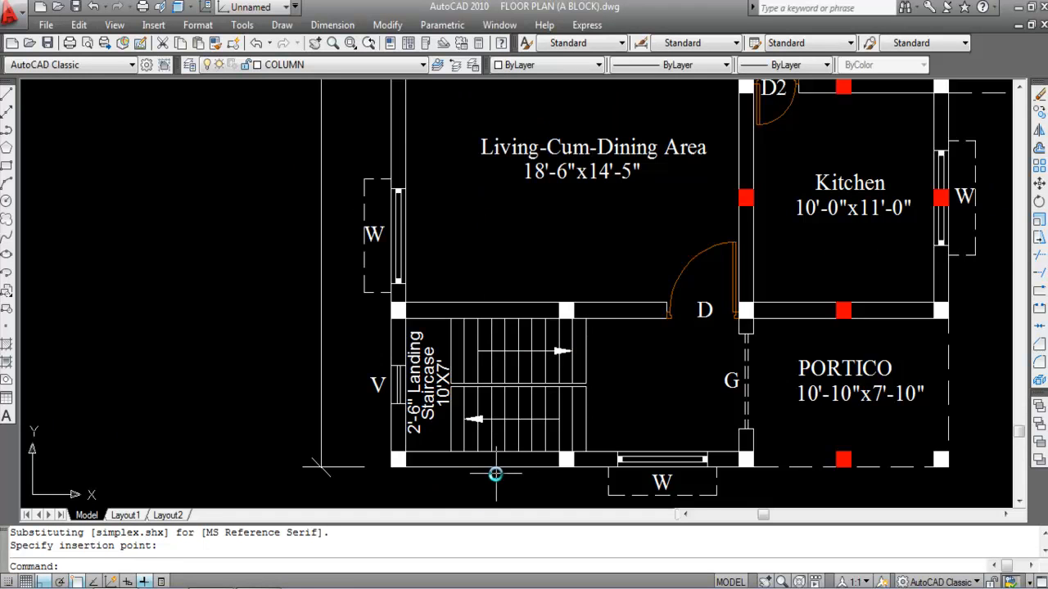
- Copy the stub column on the 8'-6"x6'-0" toilet's wall beside door D2 straight down to the wall above the staircase
scroll(496, 473, "down", 4)
scroll(442, 387, "up", 2)
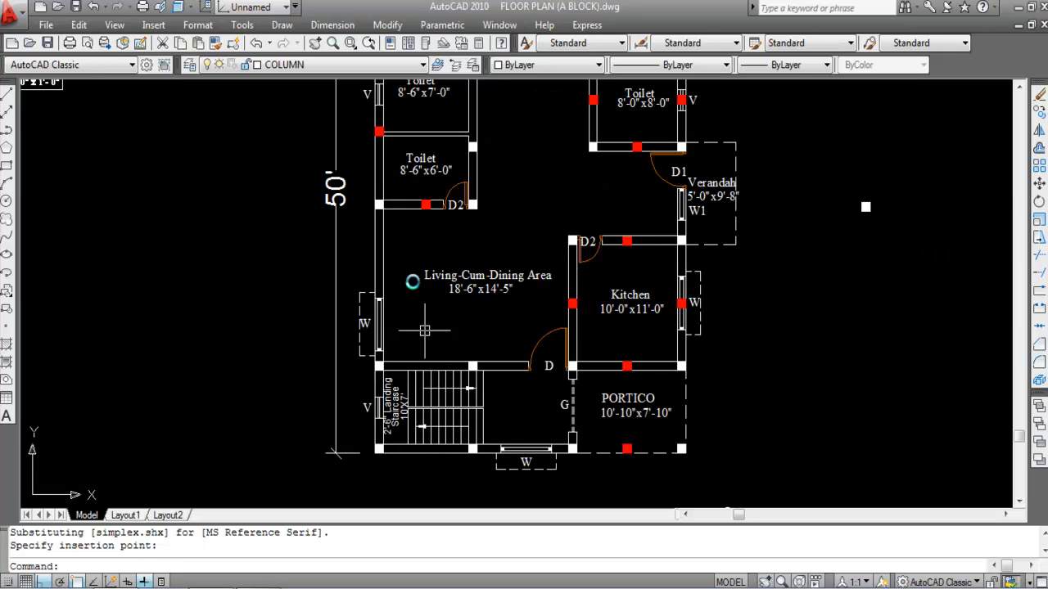
scroll(421, 184, "up", 2)
left_click(402, 193)
left_click(442, 234)
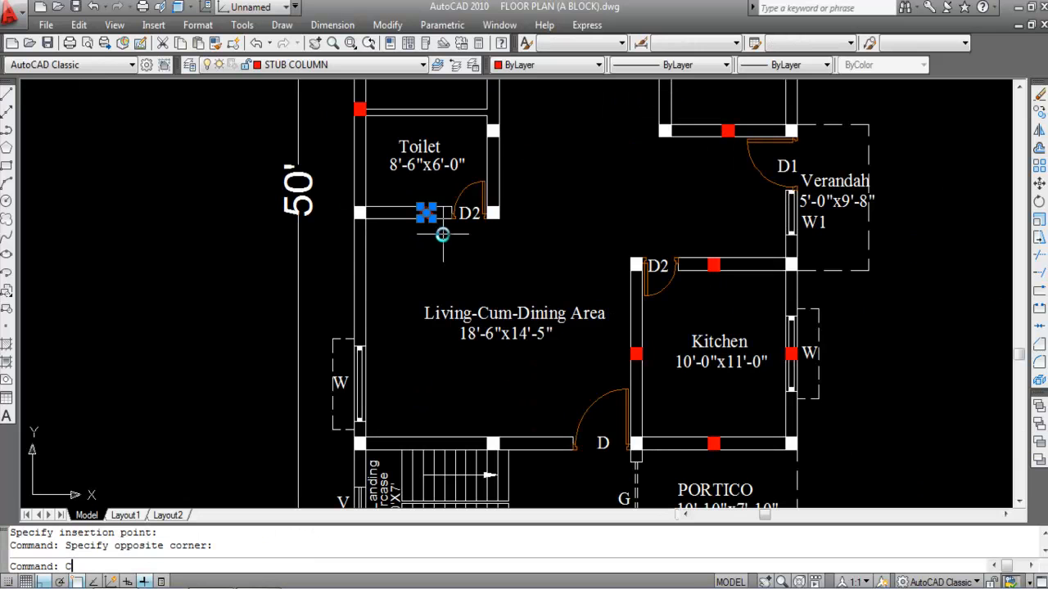
key("Return")
scroll(429, 217, "up", 3)
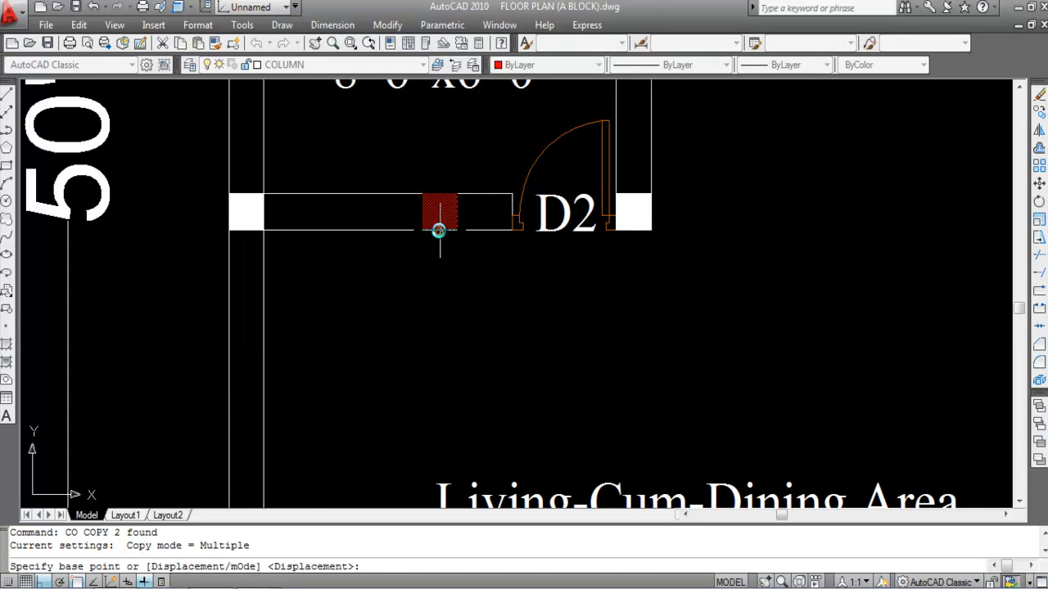
left_click(435, 223)
scroll(437, 156, "down", 4)
scroll(443, 328, "up", 3)
scroll(444, 365, "up", 4)
left_click(440, 343)
scroll(440, 343, "down", 3)
key("Escape")
- Move the copied stub column by its upper-right corner down onto the upper line of the wall above the staircase
left_click(374, 276)
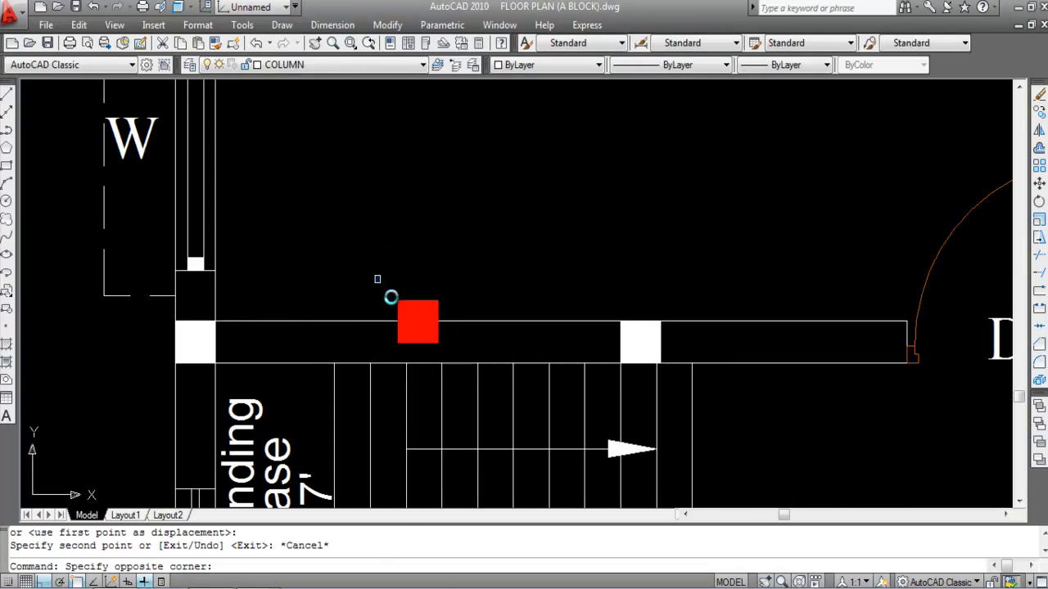
left_click(491, 391)
scroll(439, 318, "down", 3)
scroll(435, 297, "up", 5)
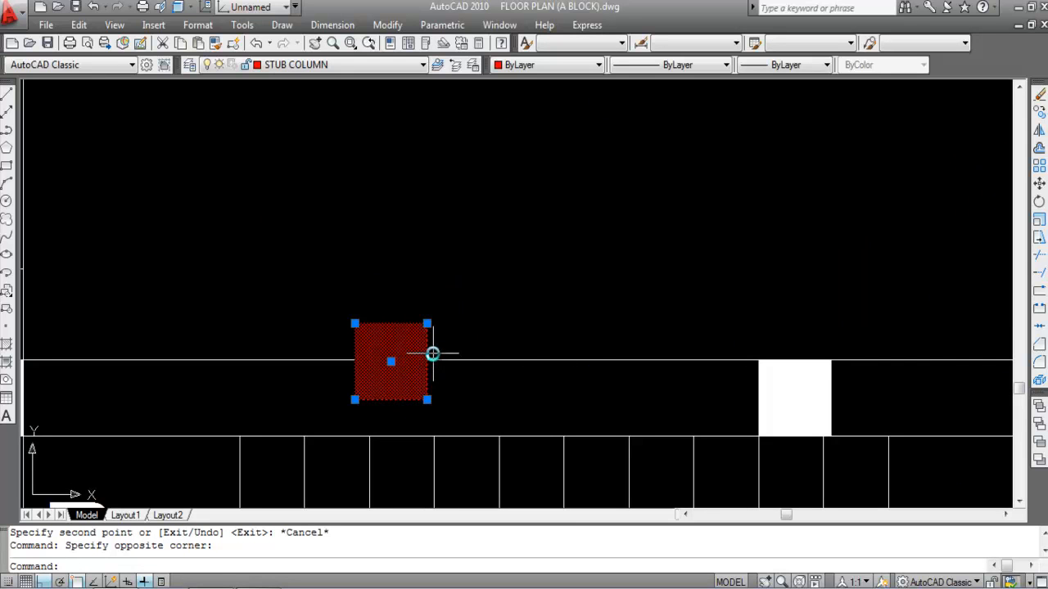
key("Return")
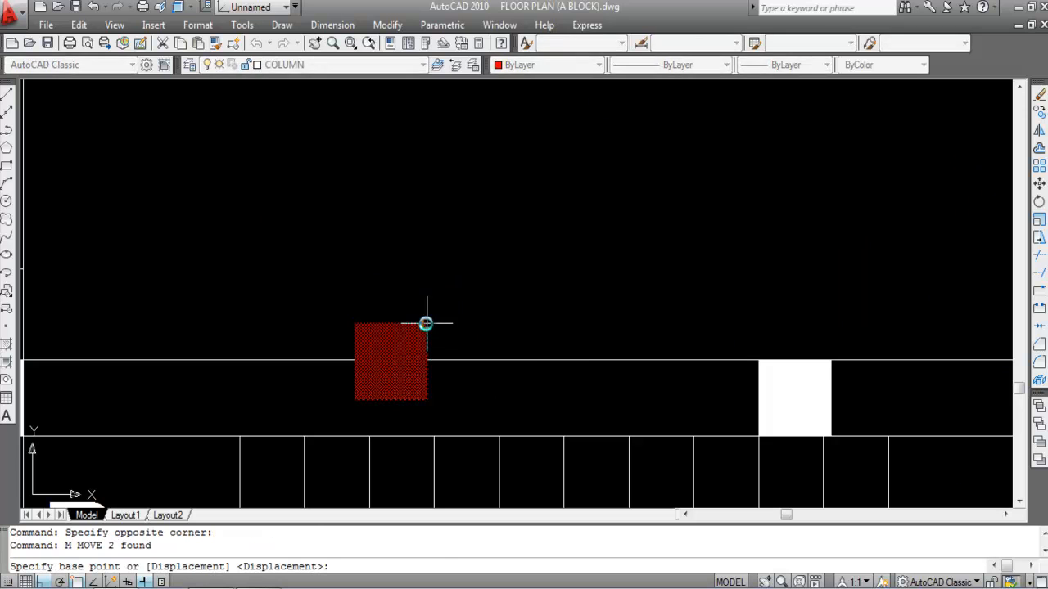
left_click(426, 323)
left_click(426, 359)
scroll(489, 344, "down", 3)
scroll(489, 344, "down", 2)
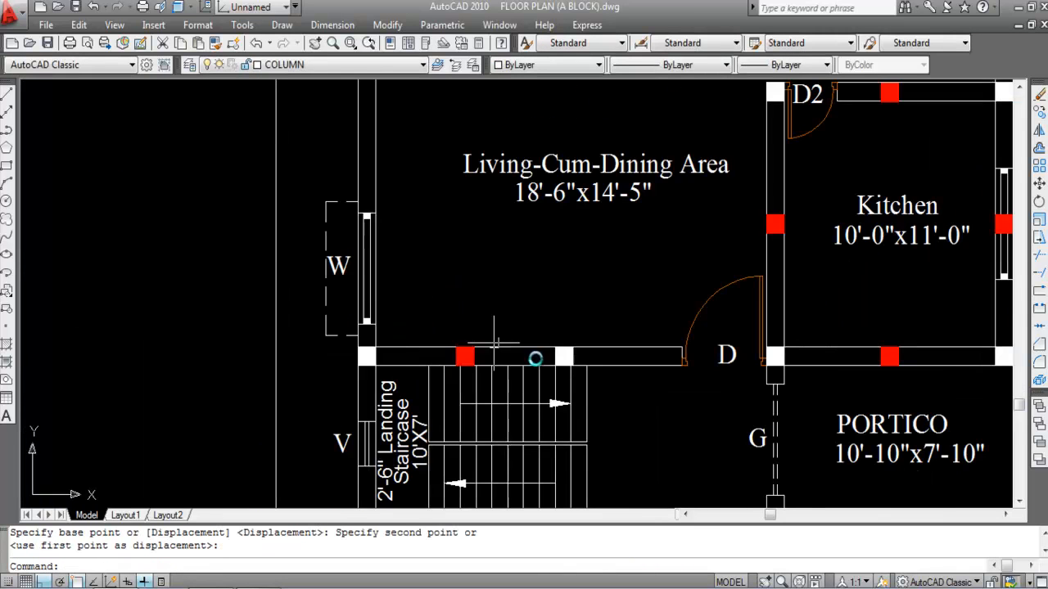
- Copy the stub column from the wall above the staircase straight down about 8'-2" to the outer wall below the staircase
scroll(438, 351, "down", 5)
scroll(434, 349, "up", 6)
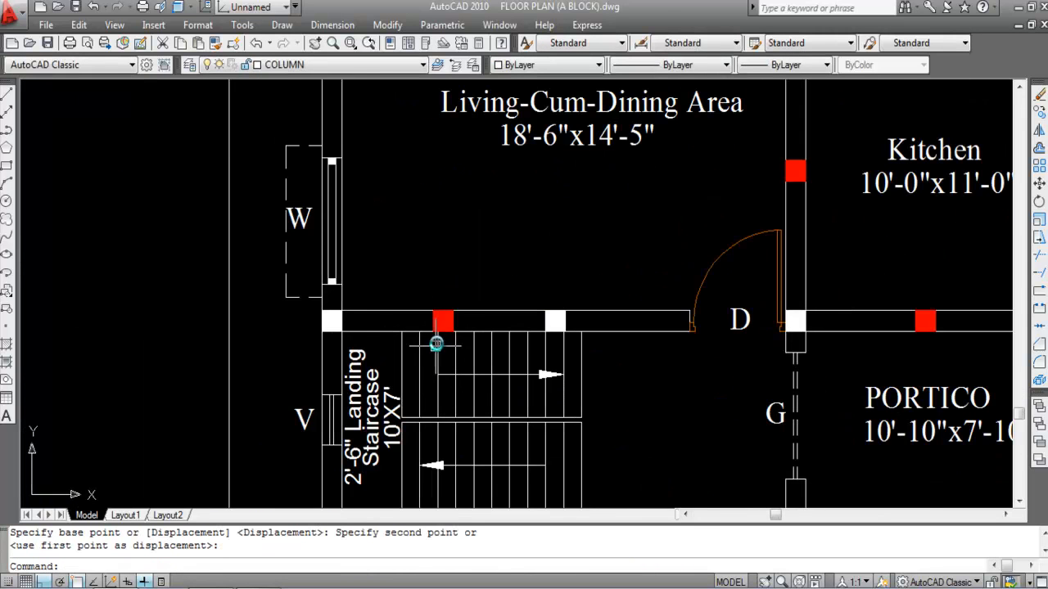
scroll(447, 304, "down", 2)
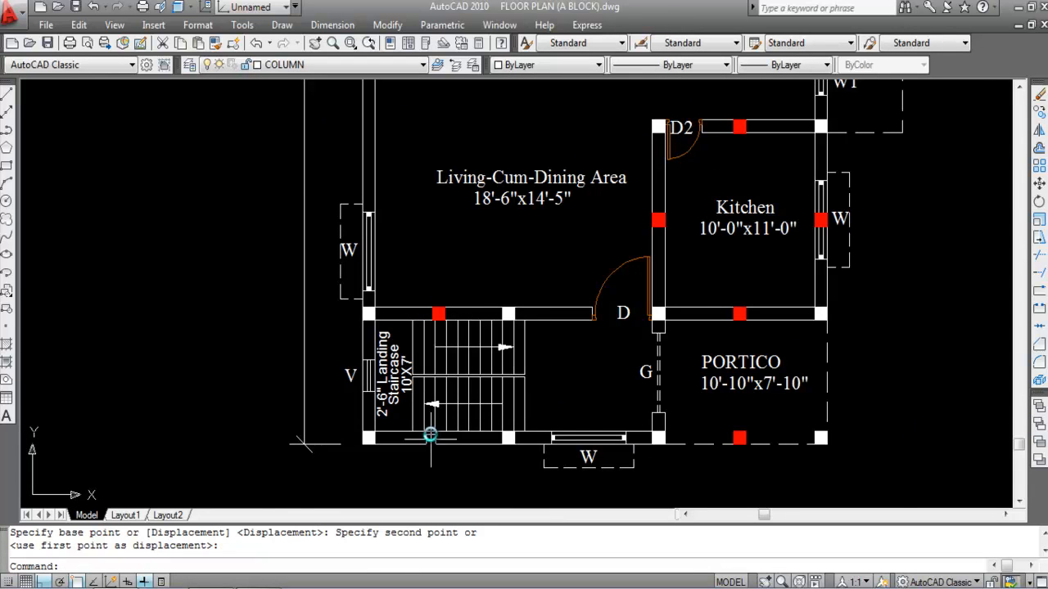
scroll(431, 322, "up", 2)
left_click(432, 296)
left_click(481, 342)
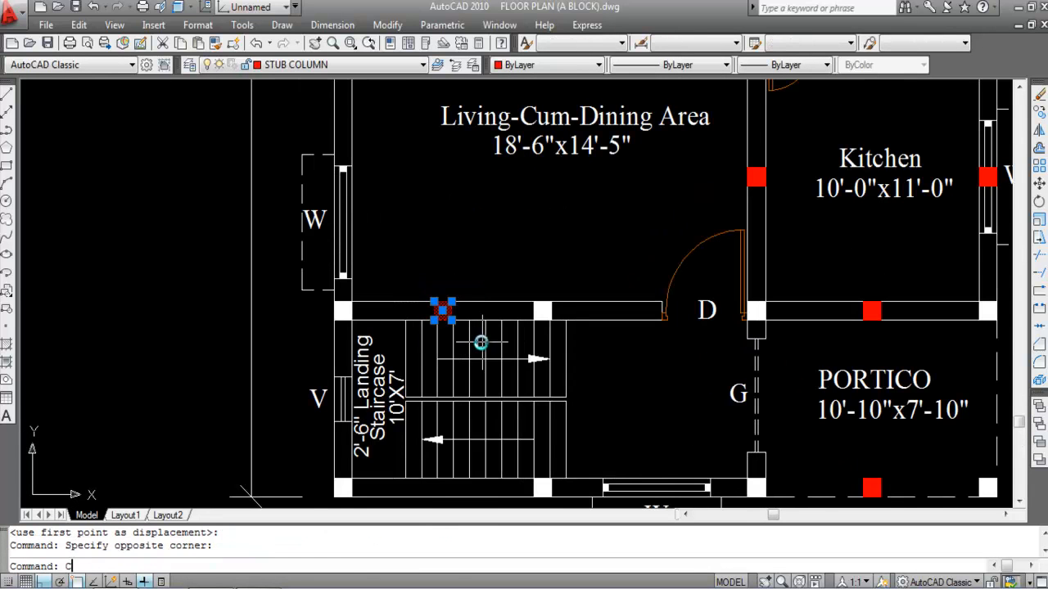
key("Return")
scroll(446, 309, "up", 3)
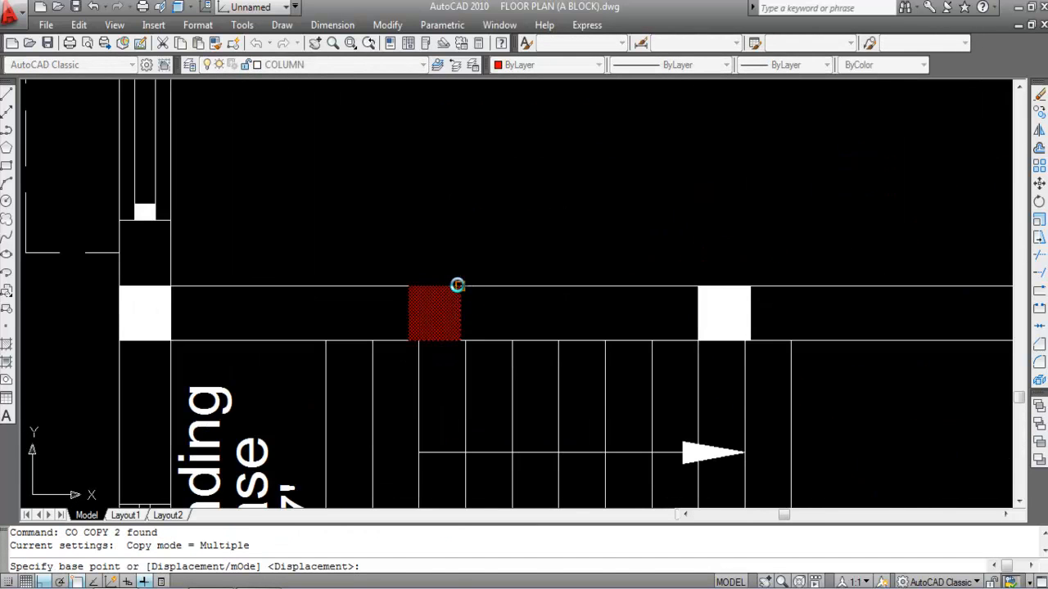
left_click(457, 285)
scroll(447, 213, "down", 3)
scroll(470, 393, "up", 4)
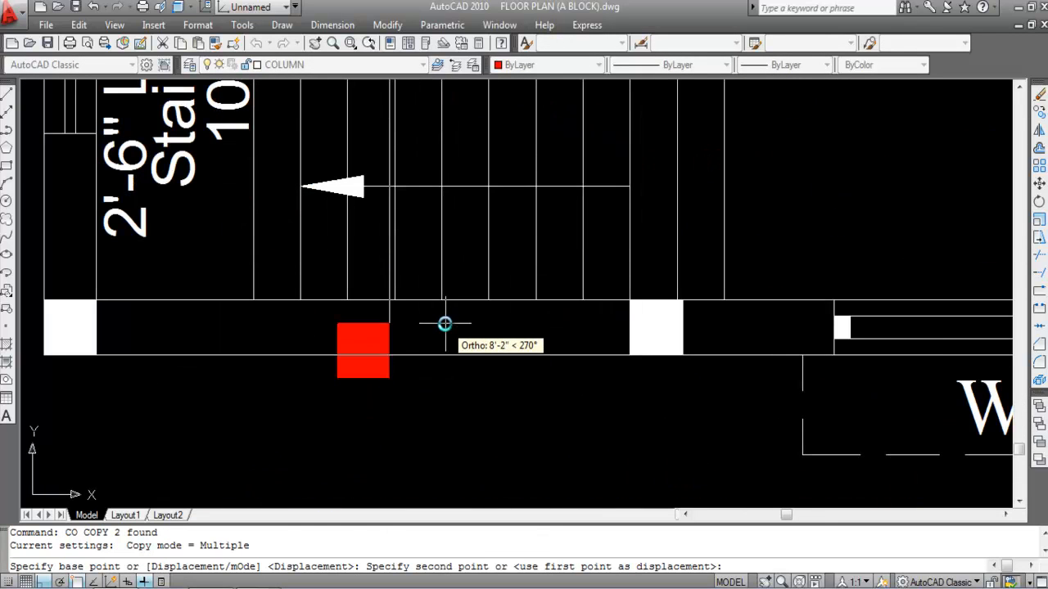
left_click(445, 327)
key("Escape")
- Move the copied stub column by its lower-right corner up onto the outer line of the wall below the staircase
left_click(319, 312)
left_click(448, 427)
type("M")
key("Return")
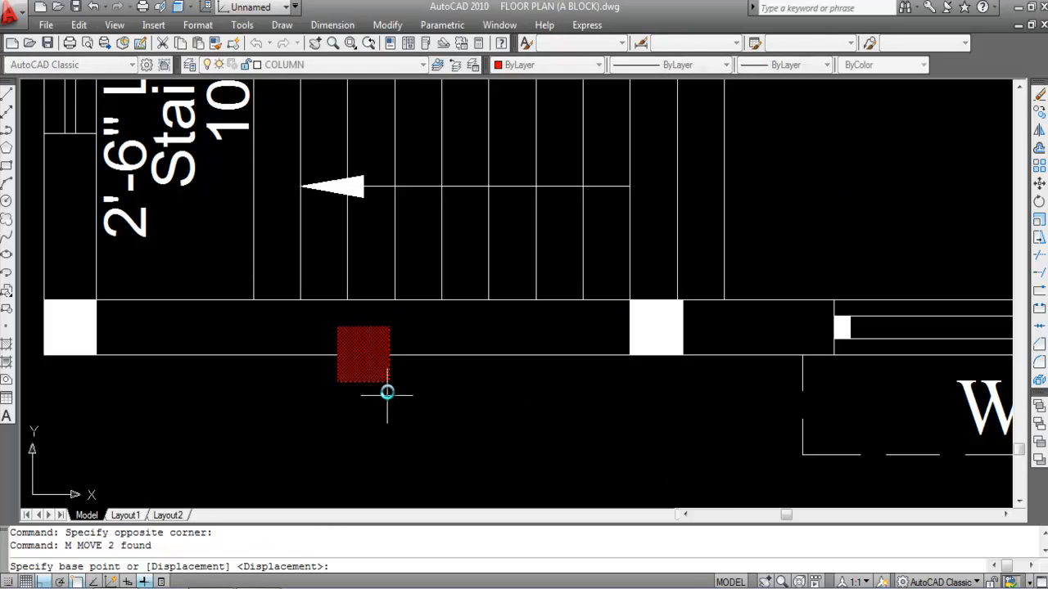
left_click(389, 382)
left_click(390, 354)
scroll(475, 446, "down", 5)
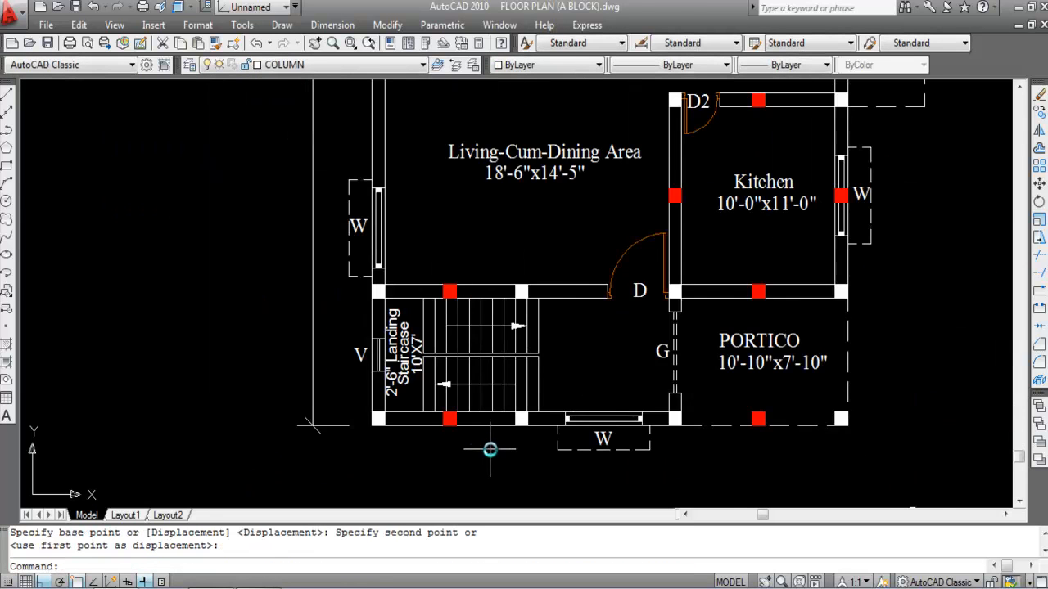
- Paste a main column inside the living-cum-dining area, beside the outer wall just above window W
scroll(460, 422, "up", 3)
scroll(516, 447, "down", 2)
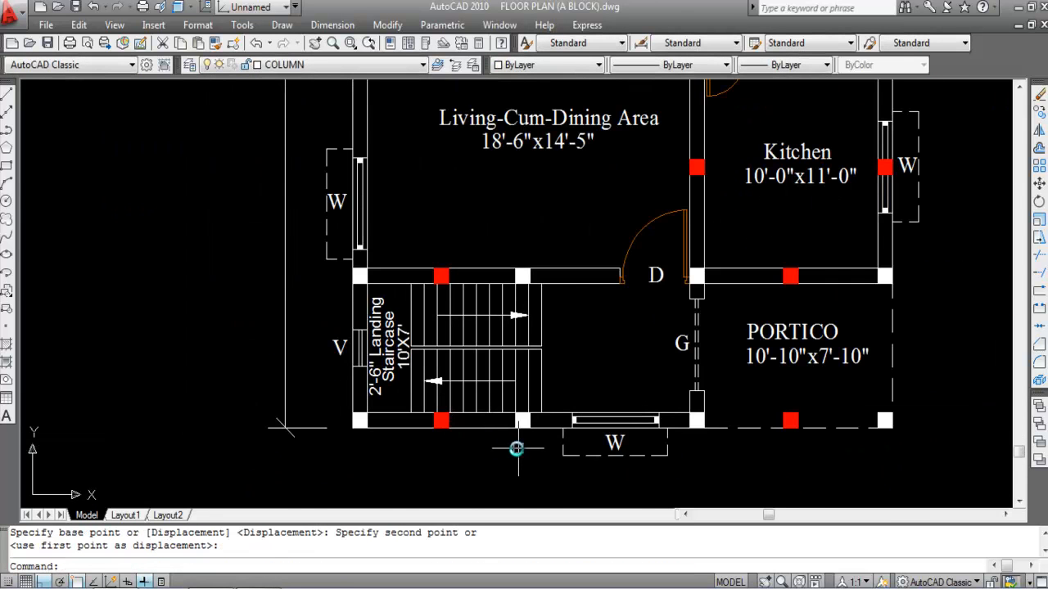
scroll(519, 448, "down", 4)
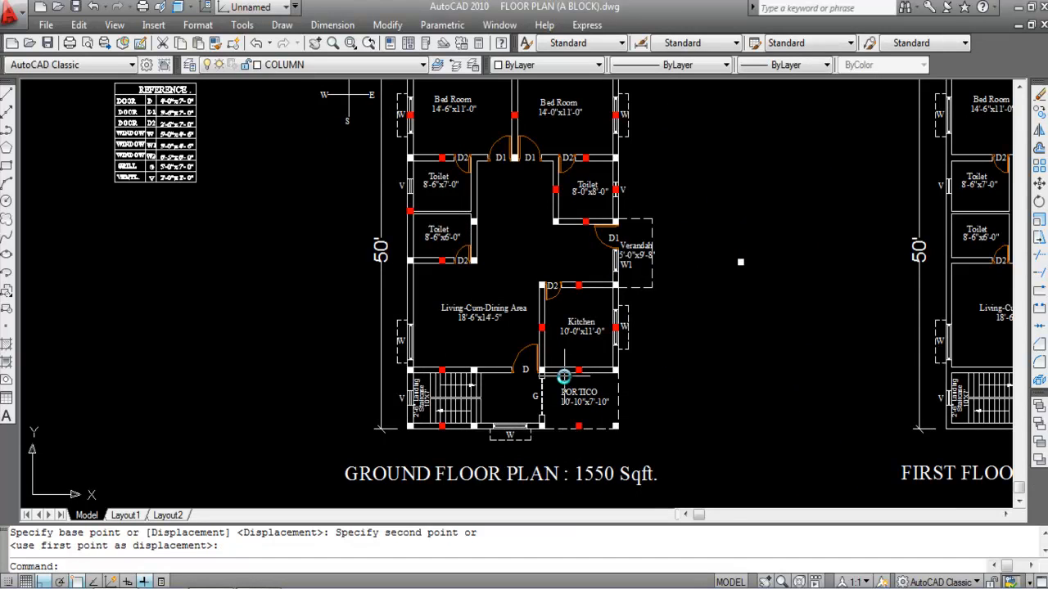
scroll(416, 306, "up", 2)
scroll(403, 331, "up", 1)
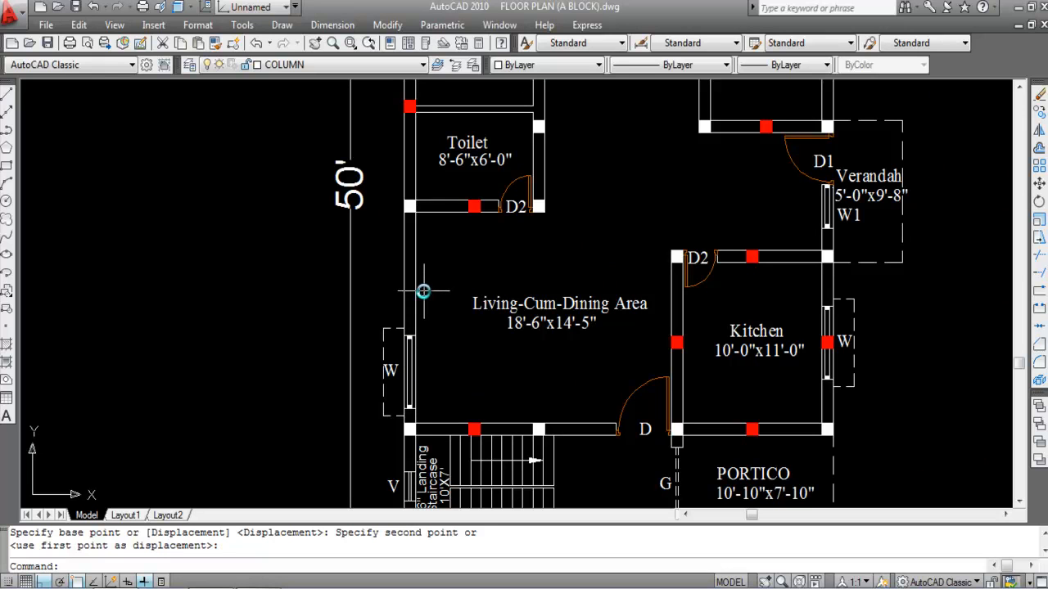
key("ctrl+v")
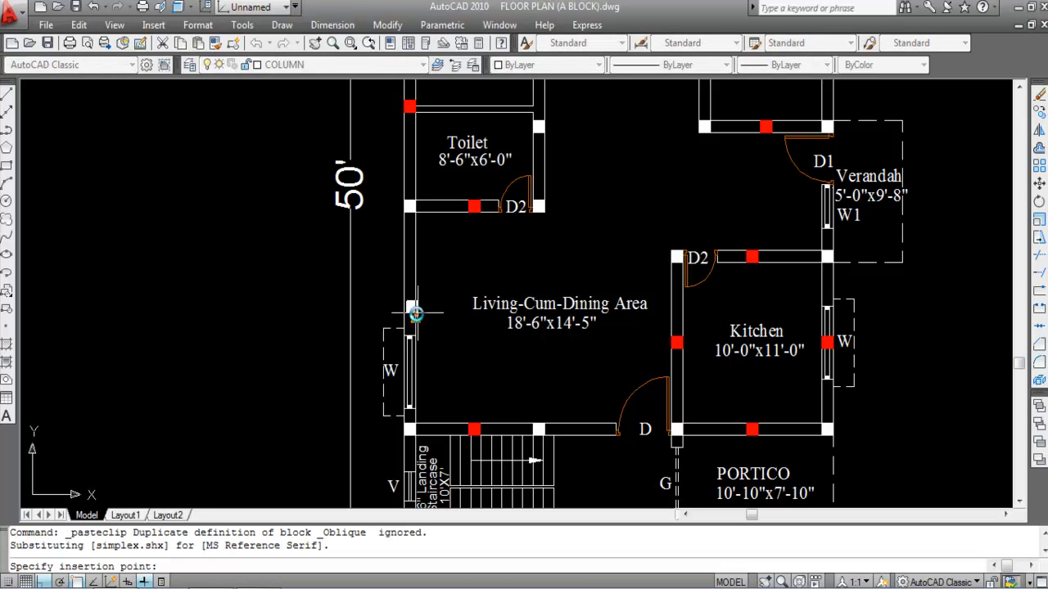
scroll(416, 317, "up", 2)
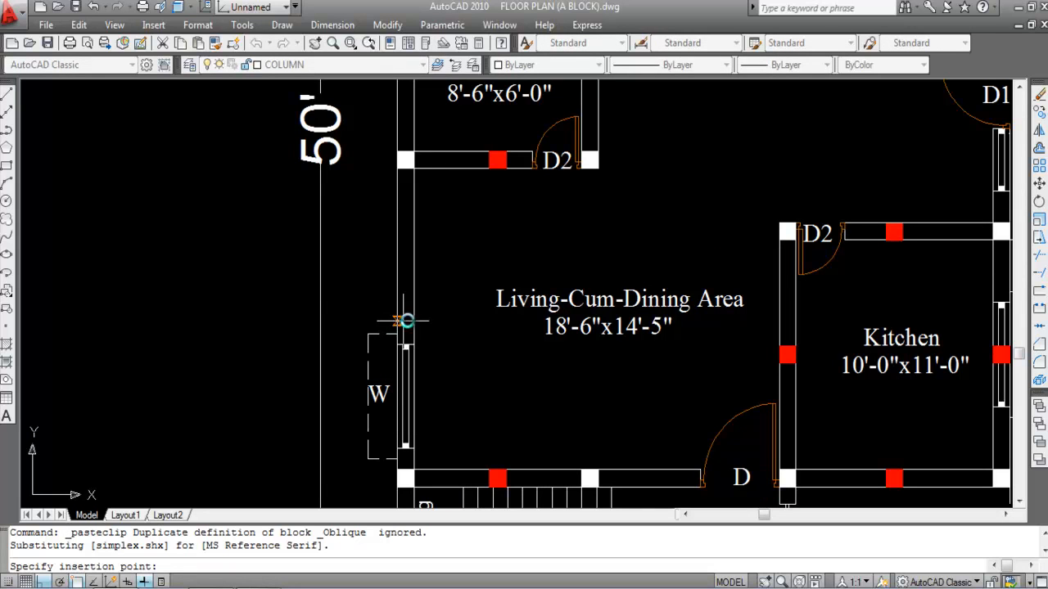
left_click(455, 314)
- Move the pasted main column horizontally onto the living-cum-dining area's outer wall, just above window W, flush with the wall lines
left_click(463, 325)
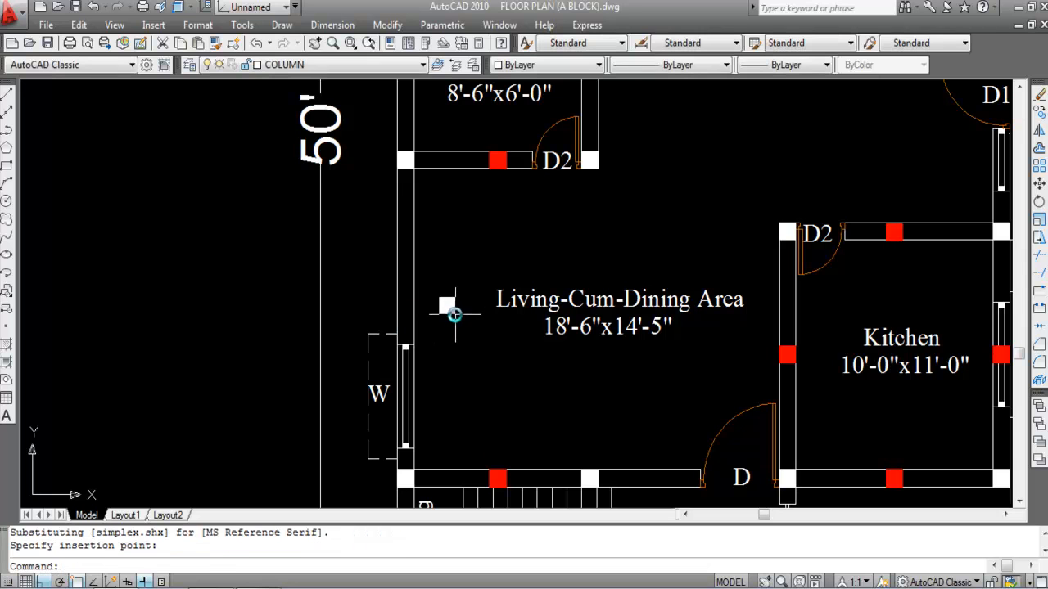
left_click(429, 271)
type("m")
key("Return")
scroll(455, 306, "up", 4)
left_click(452, 306)
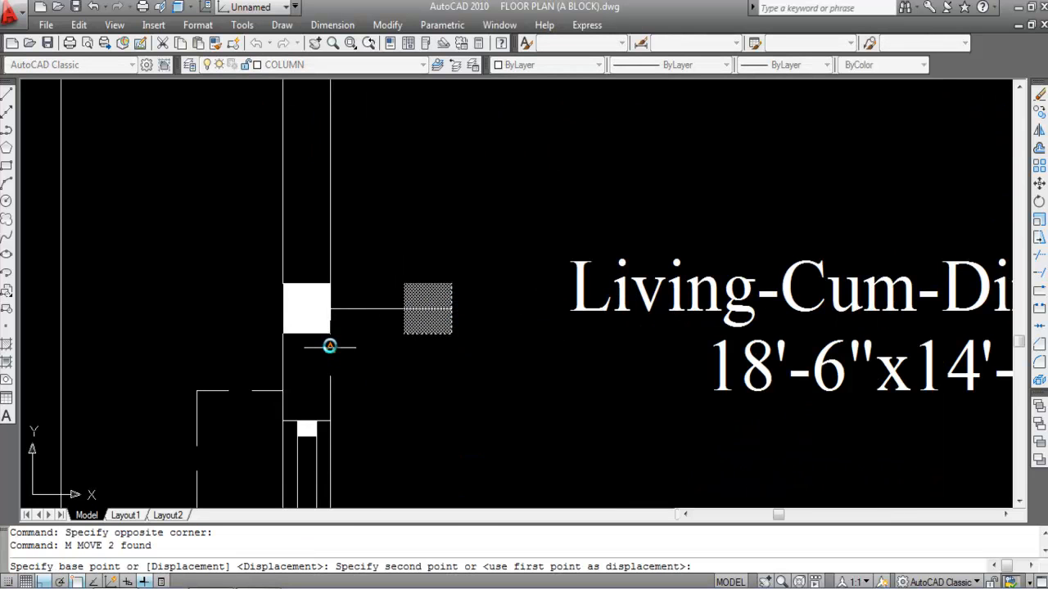
left_click(327, 352)
scroll(444, 348, "down", 4)
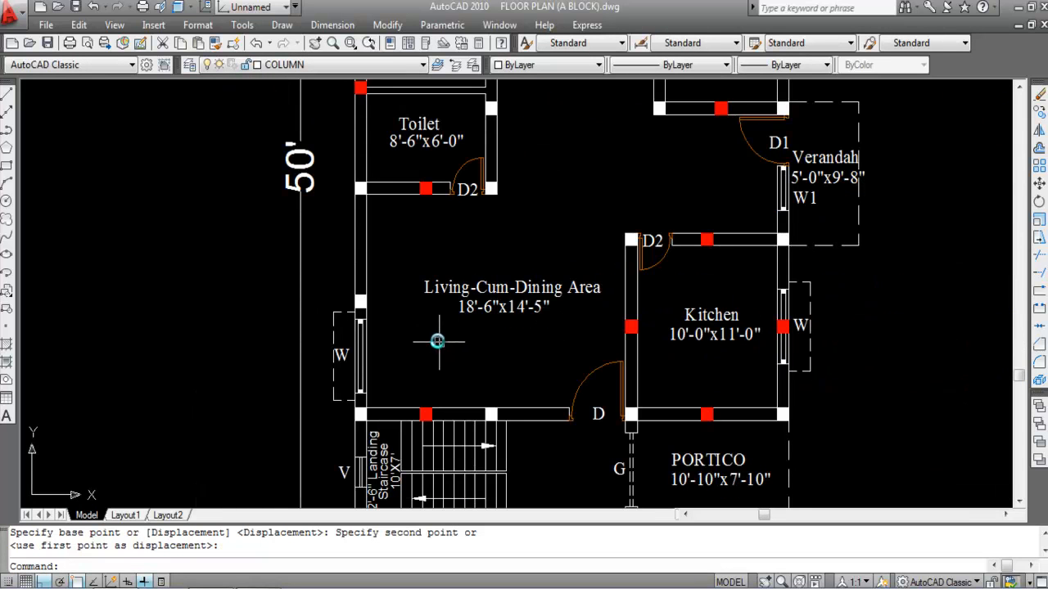
scroll(339, 298, "up", 3)
scroll(503, 316, "up", 2)
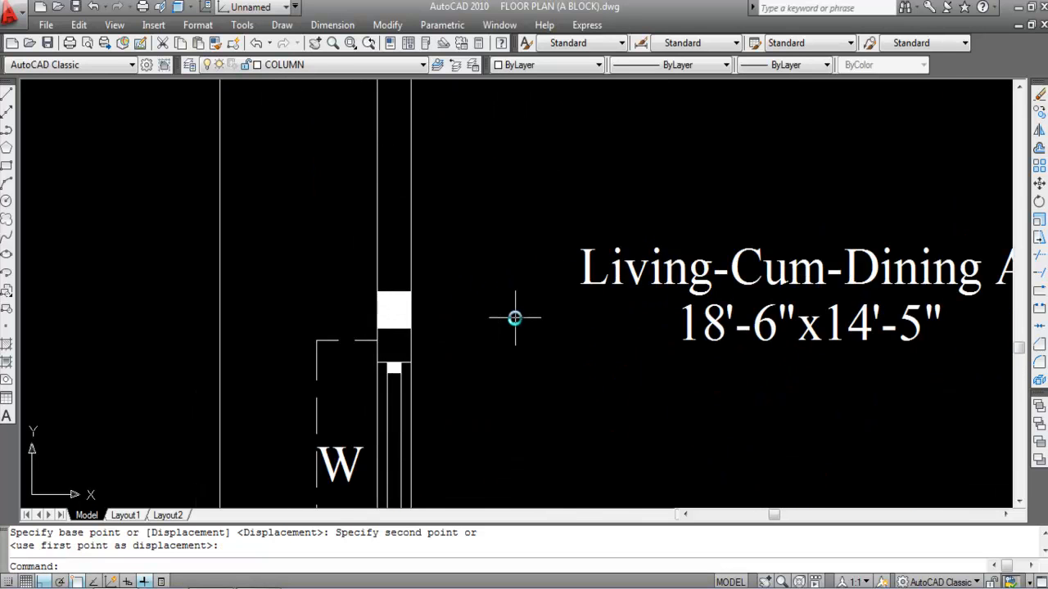
scroll(300, 282, "down", 5)
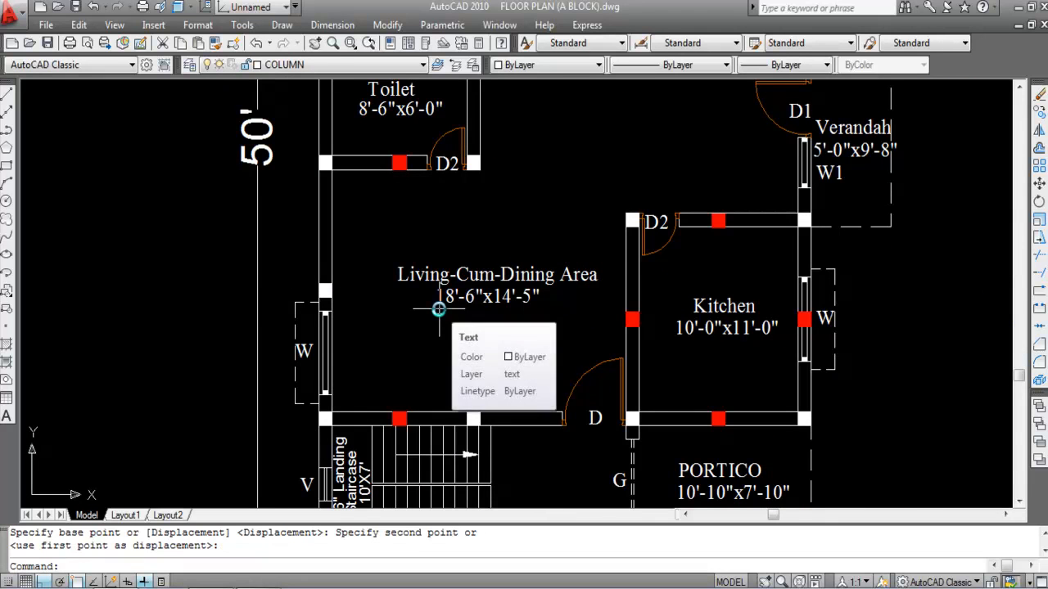
type("L")
key("Return")
key("Escape")
- Examine the column and stub column positions around the bedrooms, toilets and living-cum-dining area of the ground floor plan
scroll(421, 304, "up", 1)
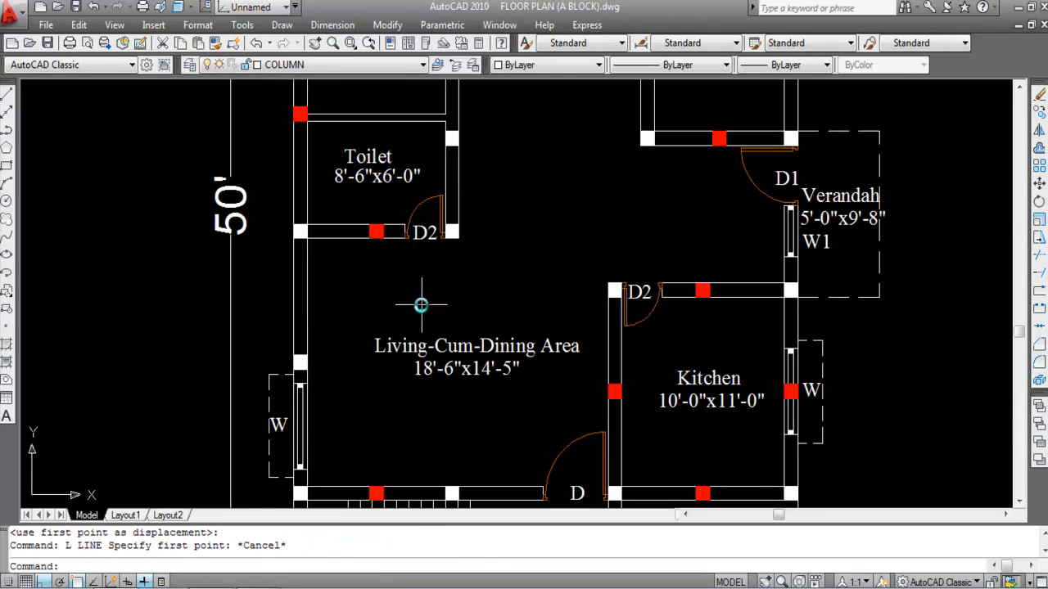
scroll(316, 369, "down", 4)
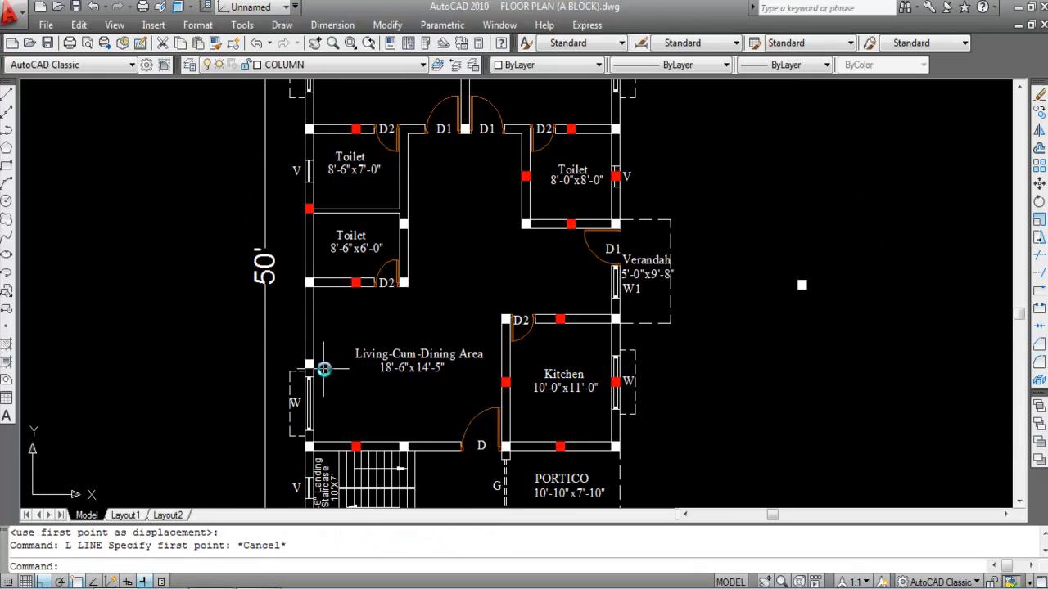
scroll(316, 139, "up", 3)
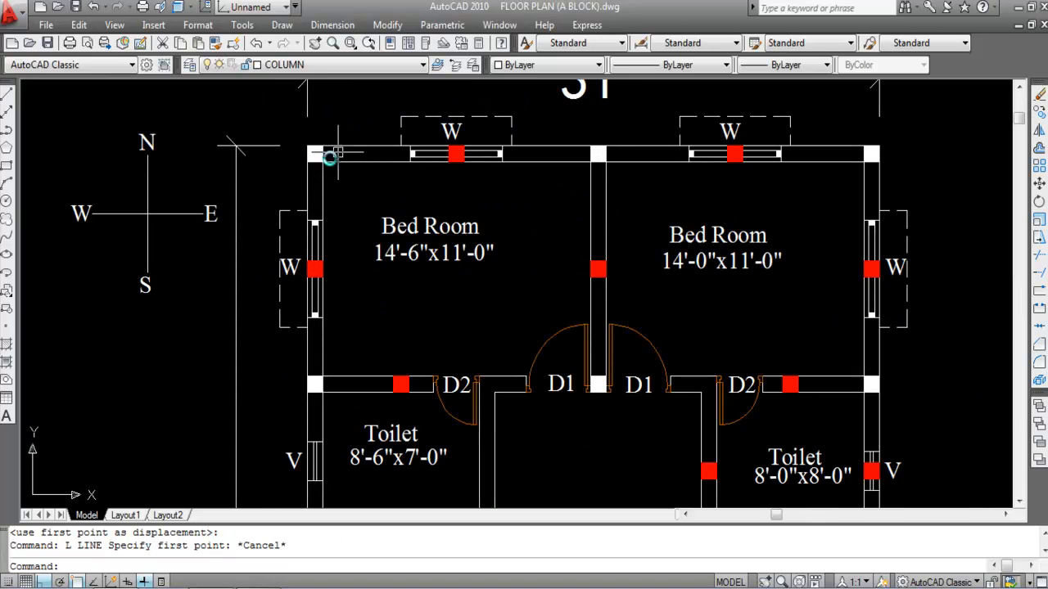
scroll(321, 161, "down", 2)
scroll(491, 156, "up", 2)
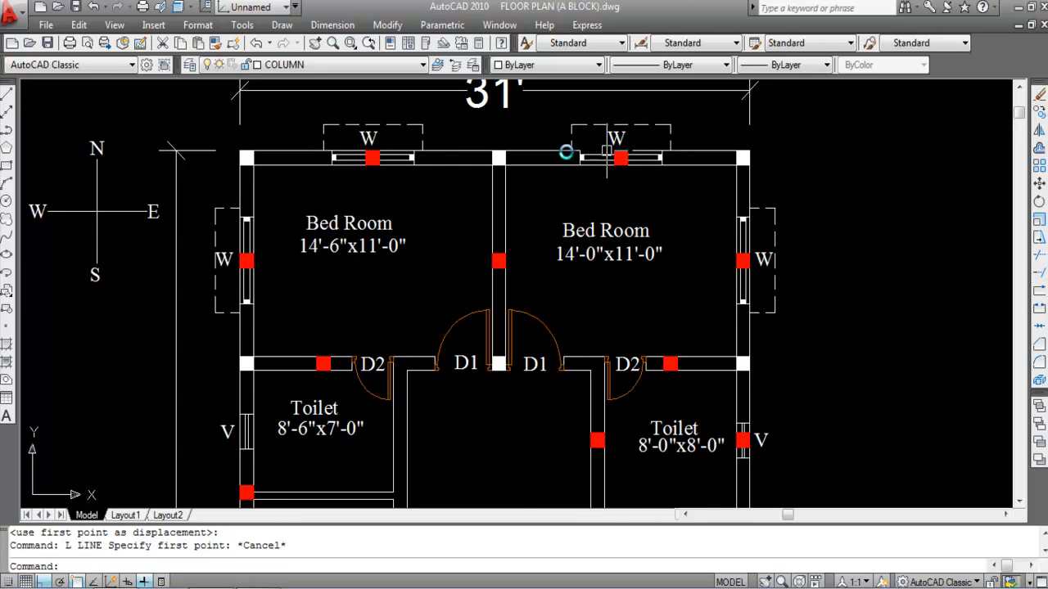
scroll(389, 180, "down", 2)
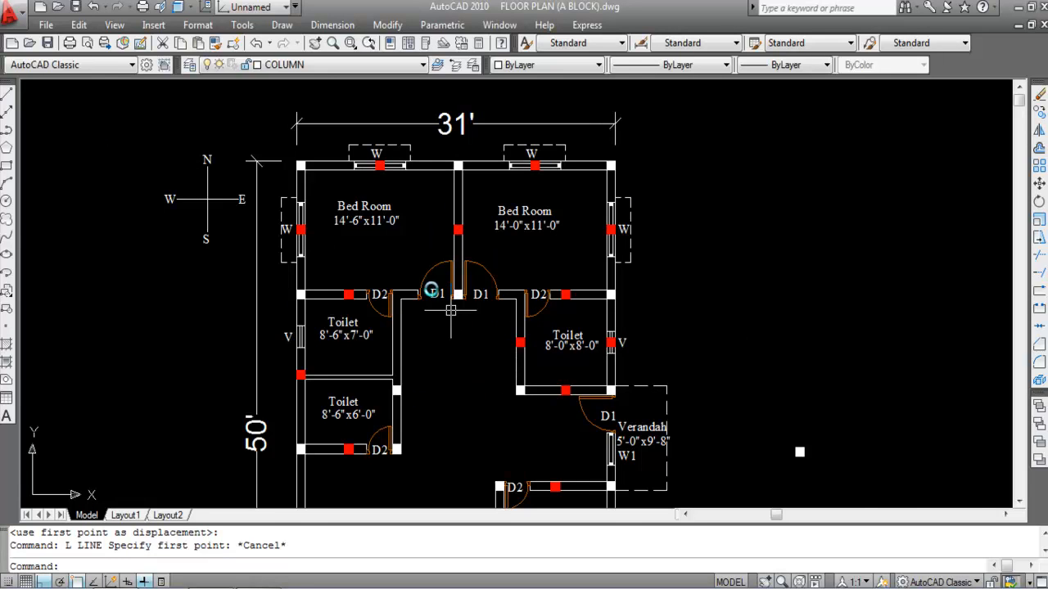
scroll(423, 285, "down", 2)
scroll(372, 368, "up", 1)
scroll(346, 393, "up", 2)
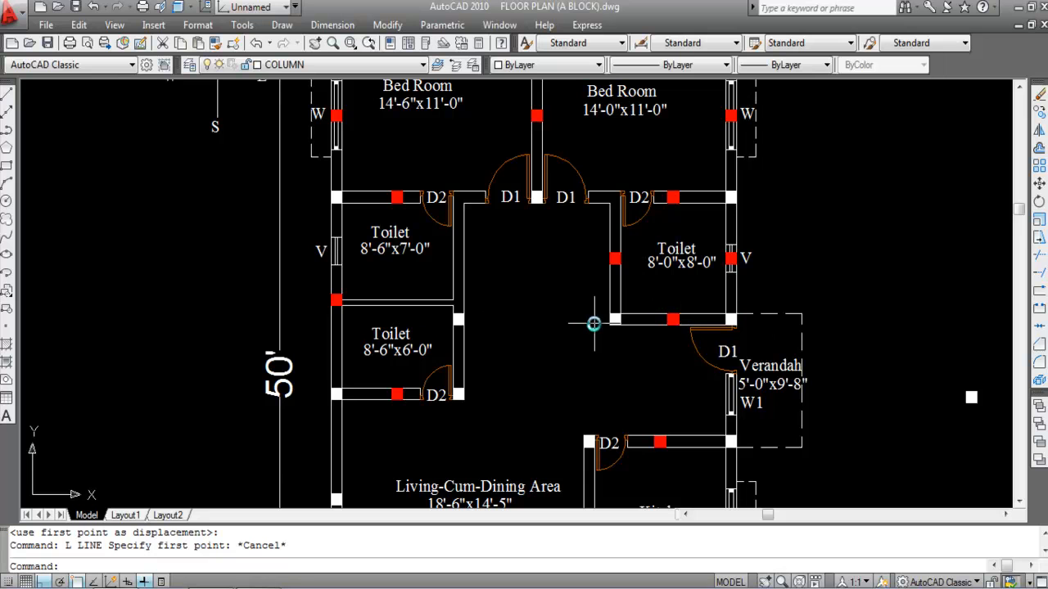
- Examine the red lines running from the 8'-6"x6'-0" toilet's corner column to the verandah and to the staircase wall
left_click(284, 64)
left_click(571, 325)
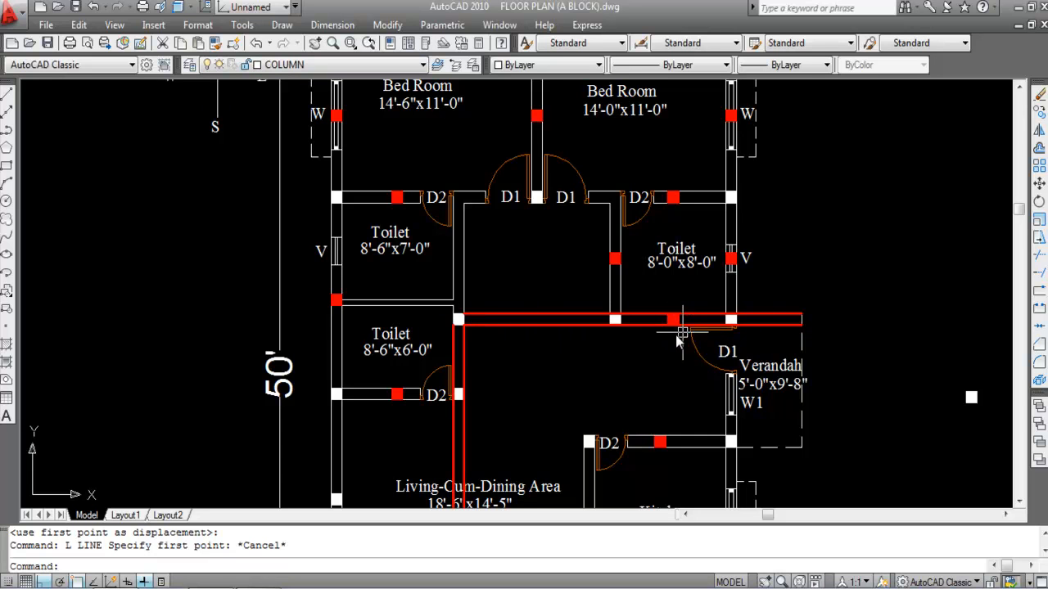
scroll(605, 237, "down", 2)
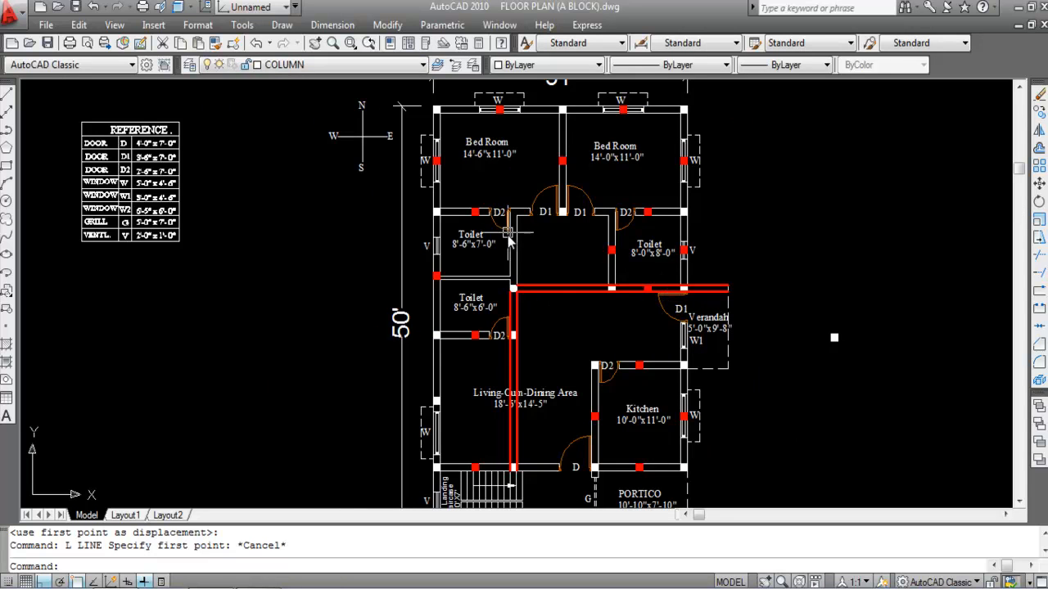
scroll(514, 350, "up", 3)
scroll(515, 340, "down", 4)
scroll(515, 326, "up", 3)
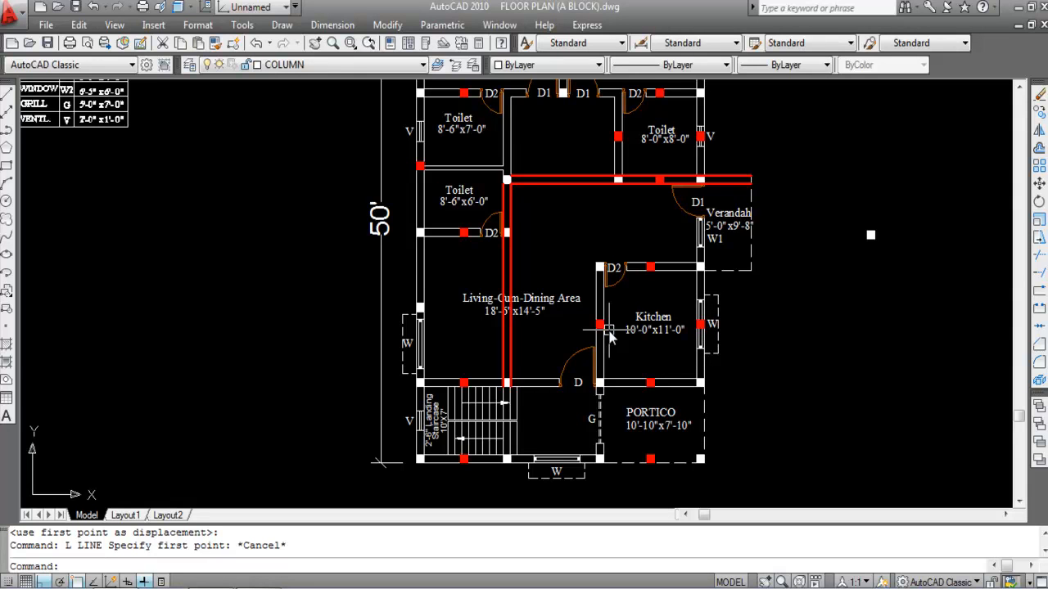
scroll(509, 368, "down", 2)
scroll(654, 254, "up", 2)
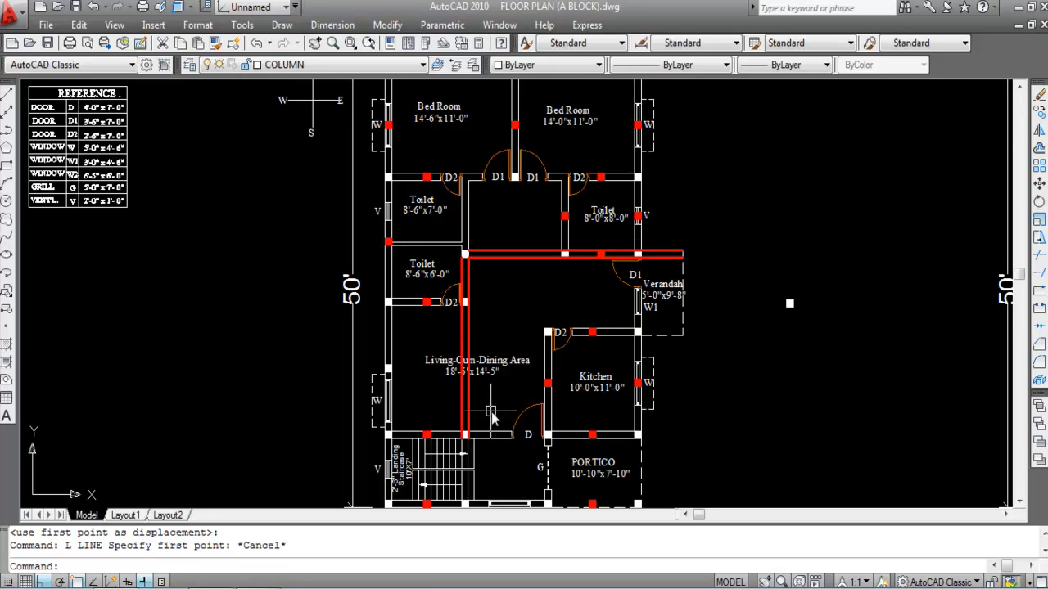
scroll(487, 419, "down", 2)
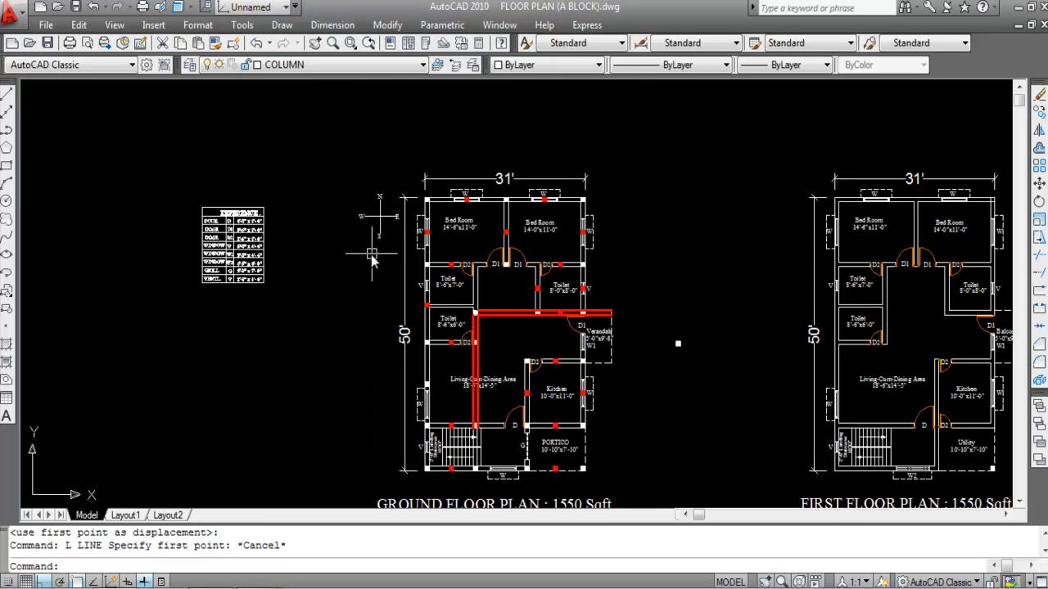
scroll(368, 253, "down", 2)
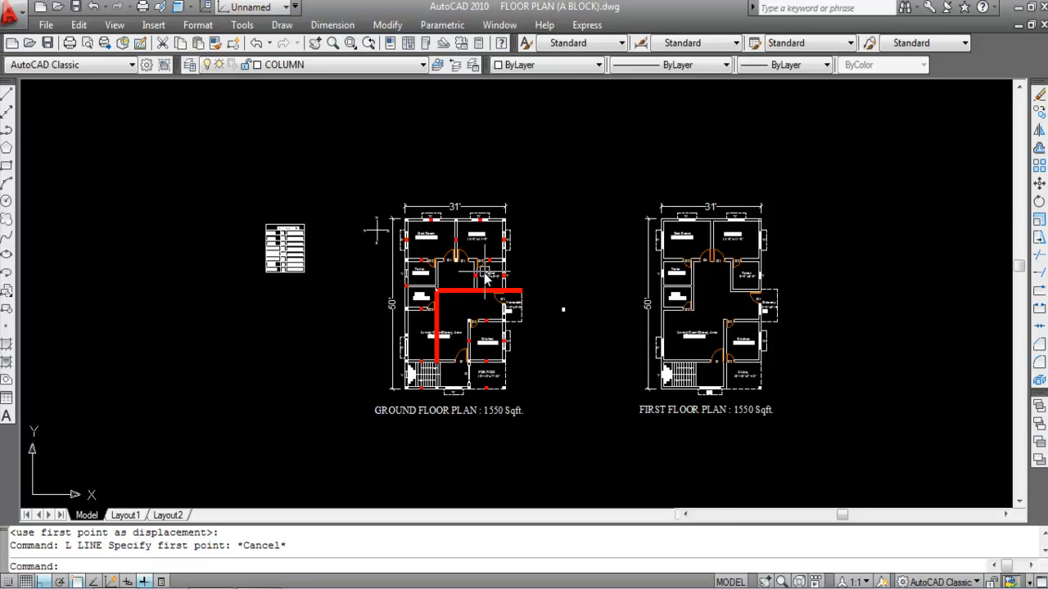
- Erase the stray column between the ground floor and first floor plans and save the drawing
scroll(512, 304, "up", 1)
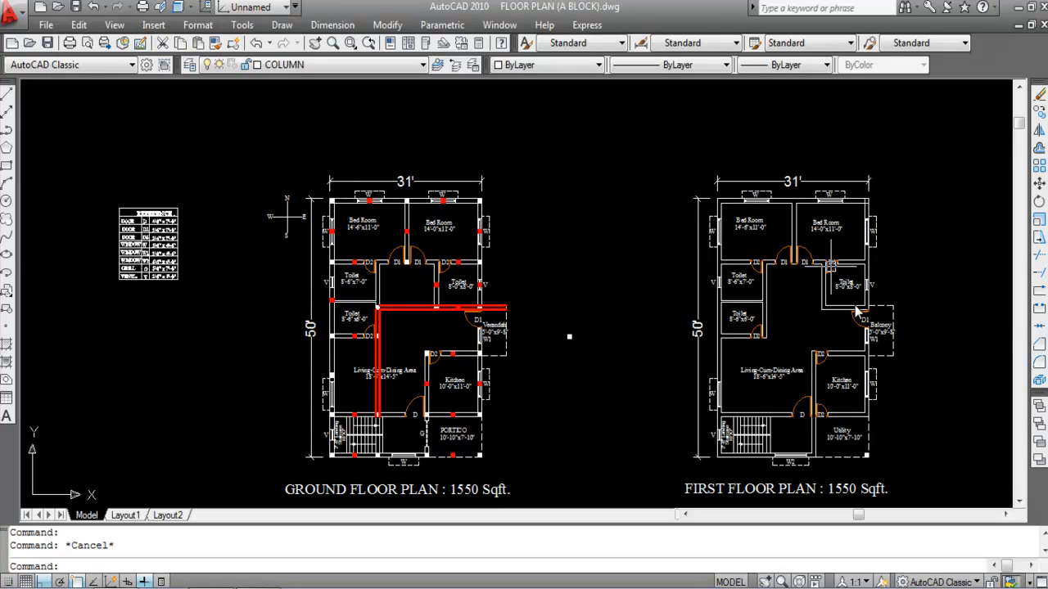
left_click(608, 375)
left_click(560, 299)
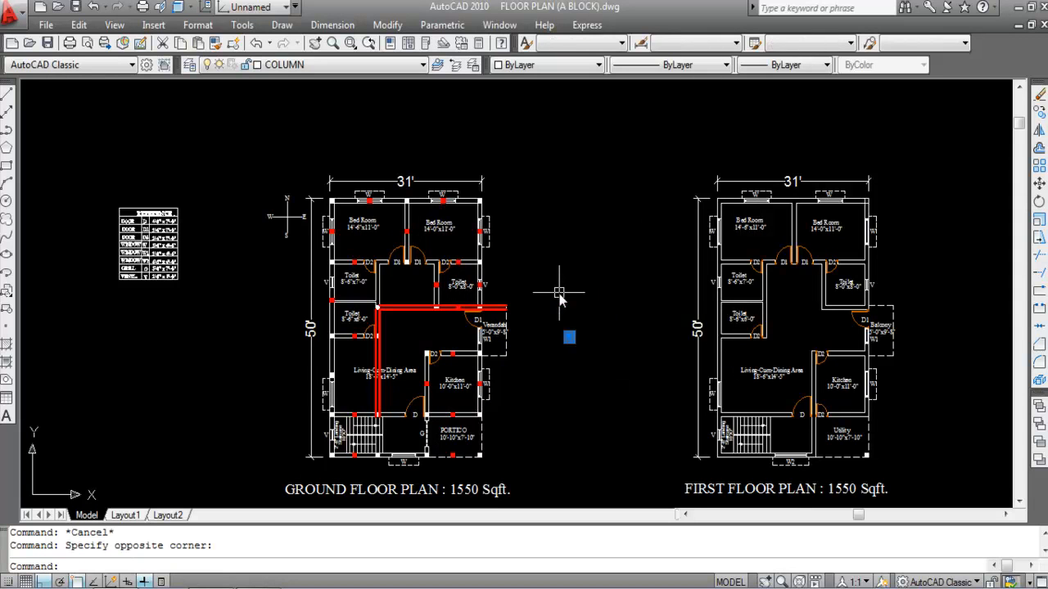
key("Delete")
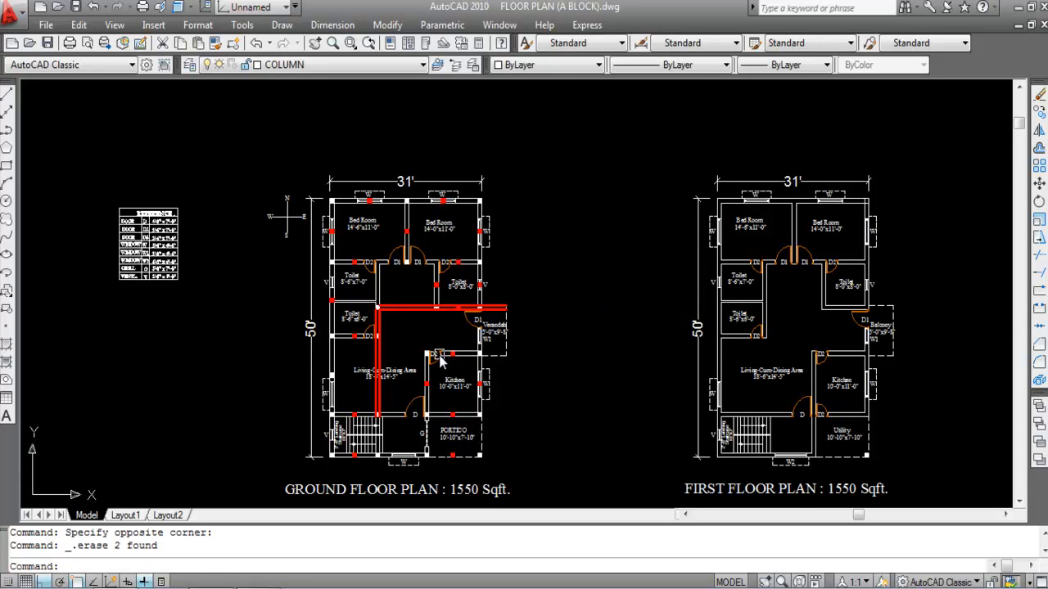
key("ctrl+s")
- Match the inner wall lines of the ground floor's 14'-6"x11'-0" bedroom to the properties of the red stub column at its north window
scroll(332, 211, "up", 2)
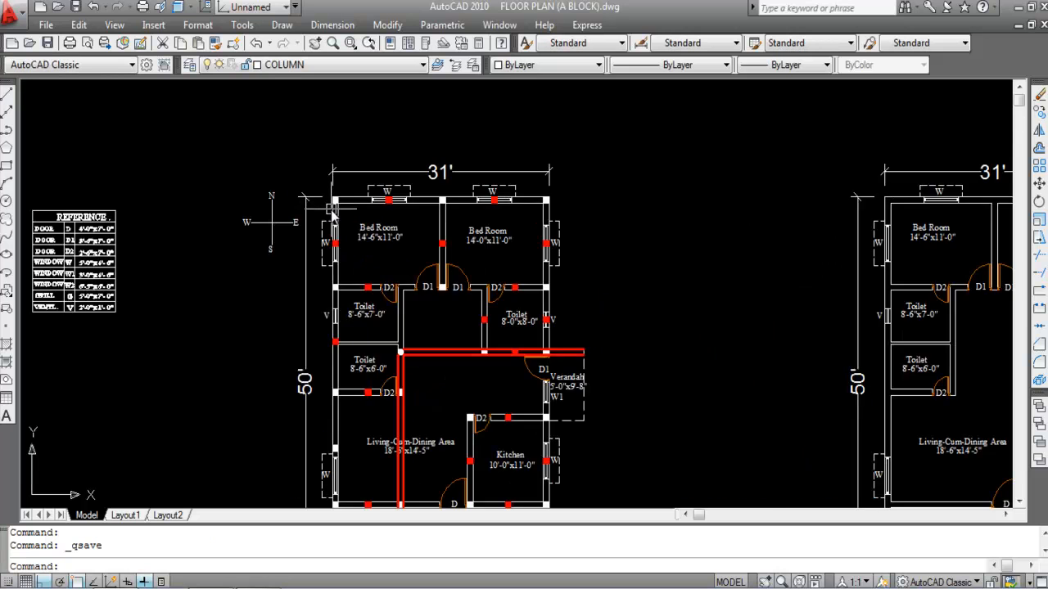
scroll(333, 209, "up", 2)
scroll(366, 193, "up", 2)
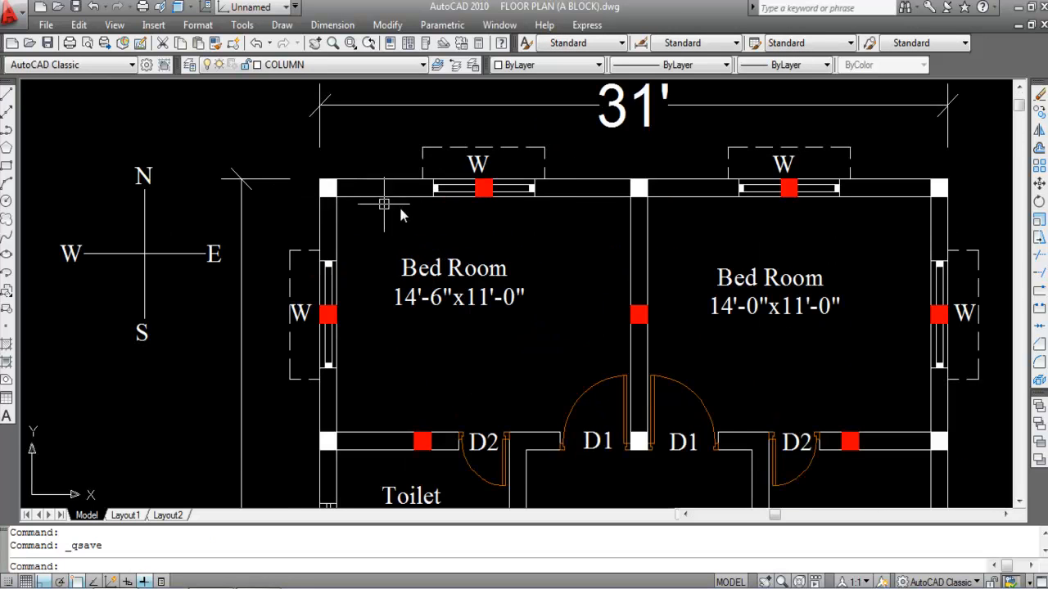
scroll(406, 205, "down", 2)
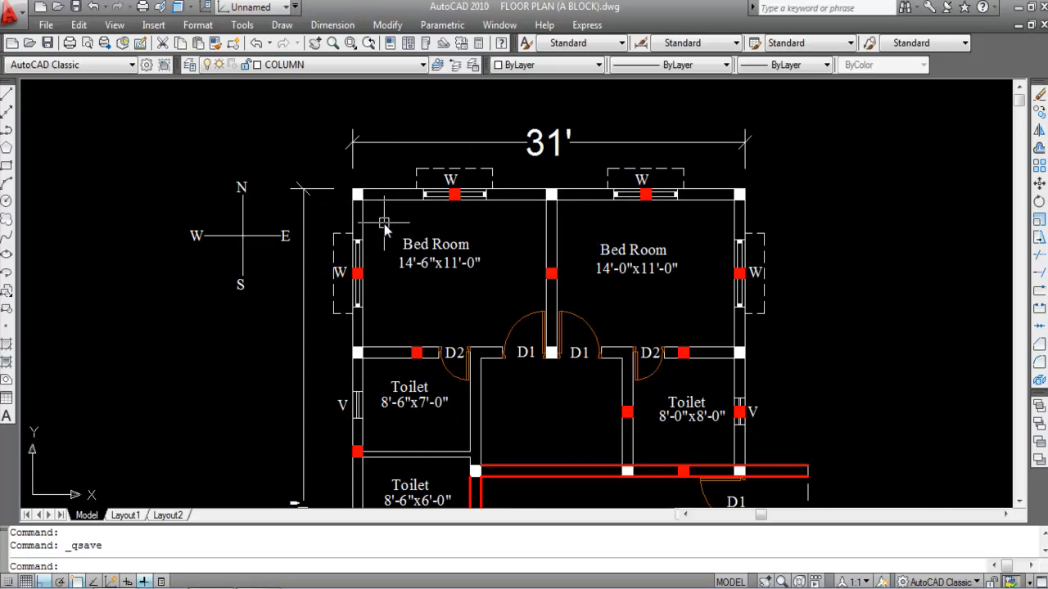
key("Return")
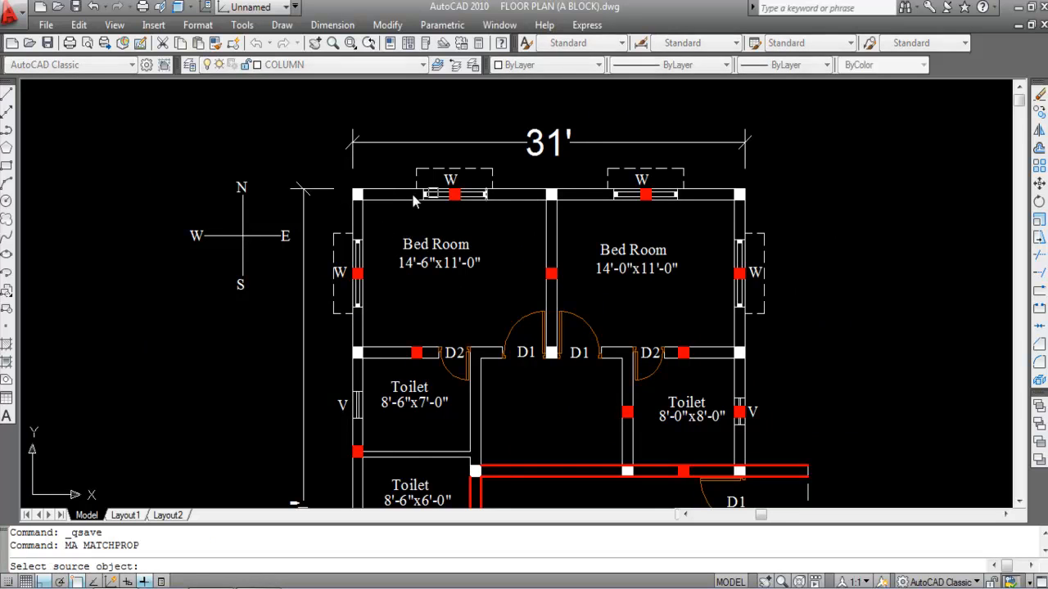
scroll(413, 204, "up", 3)
left_click(524, 181)
left_click(351, 198)
left_click(276, 230)
scroll(260, 225, "down", 5)
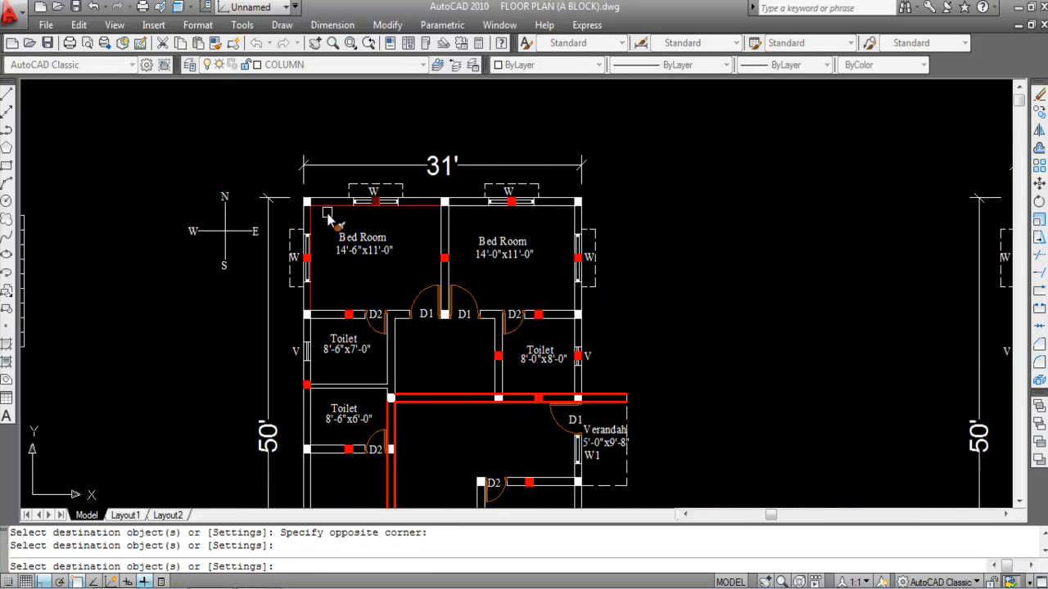
- Apply the same matched properties to the inner wall lines of the first floor's 14'-6"x11'-0" bedroom and end the command
left_click(800, 215)
scroll(774, 214, "up", 3)
key("Escape")
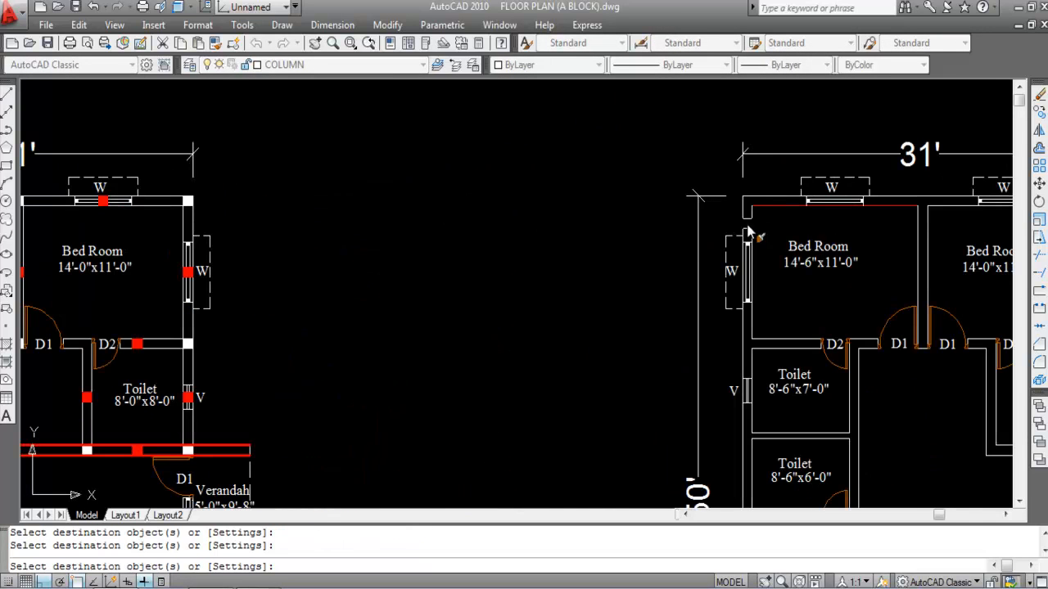
- Turn off all layers of the drawing, including the current COLUMN layer
scroll(458, 274, "down", 3)
scroll(774, 293, "down", 2)
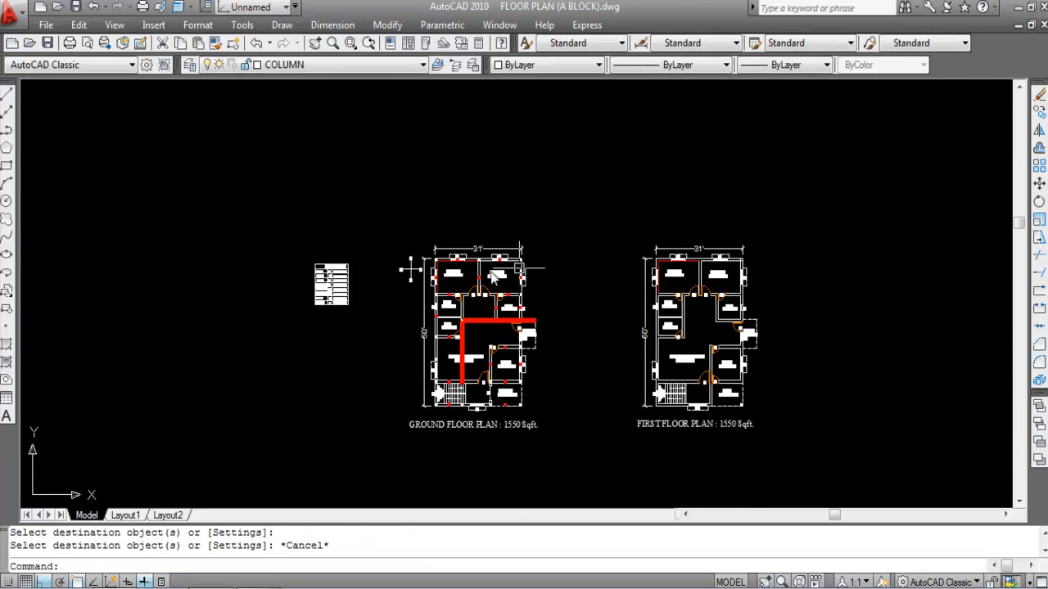
scroll(464, 272, "up", 3)
scroll(402, 227, "down", 3)
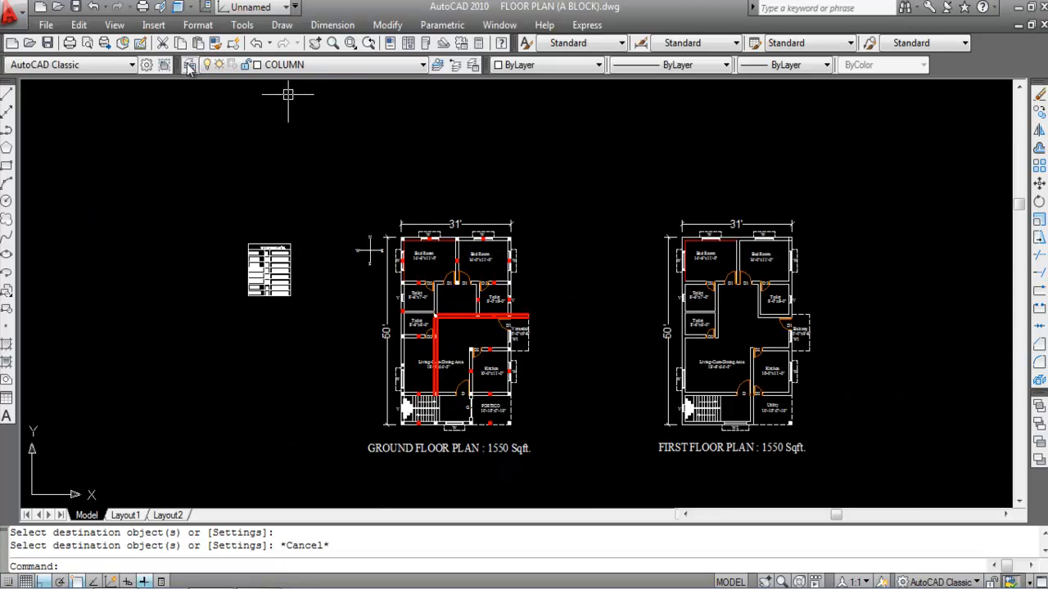
left_click(189, 66)
right_click(372, 283)
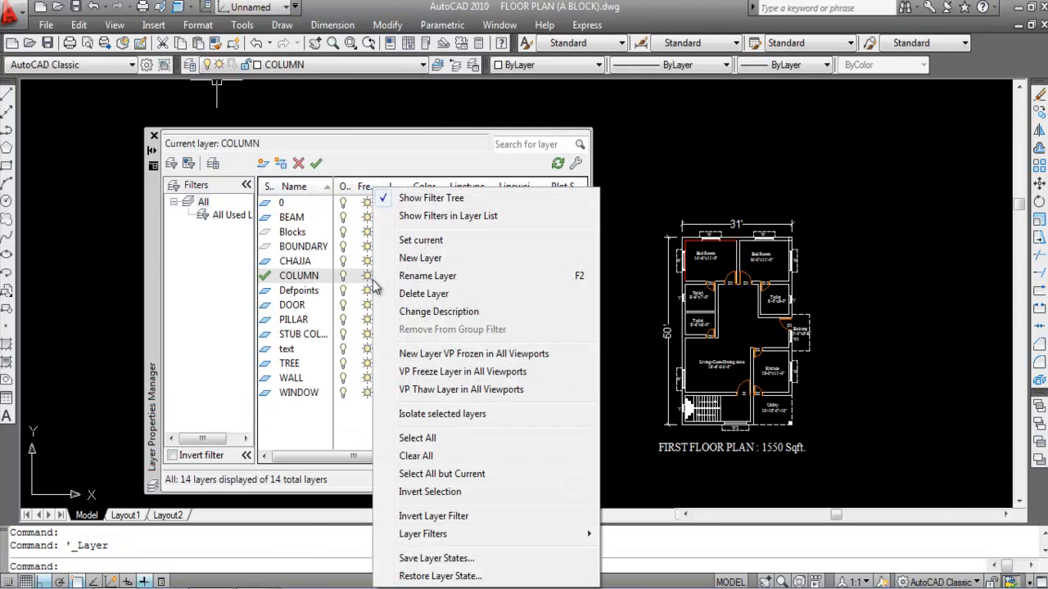
left_click(406, 437)
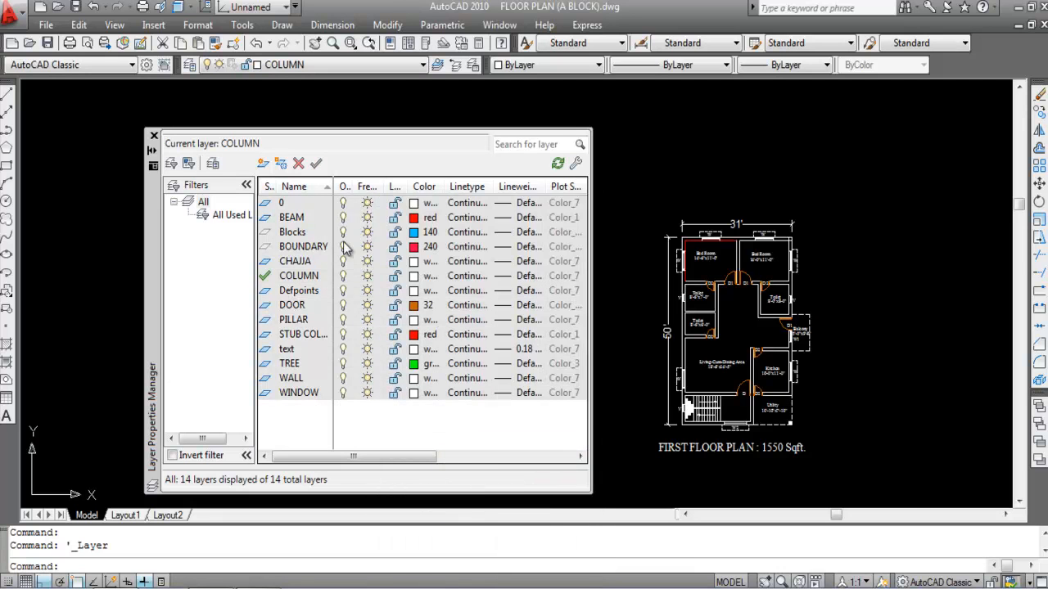
left_click(342, 248)
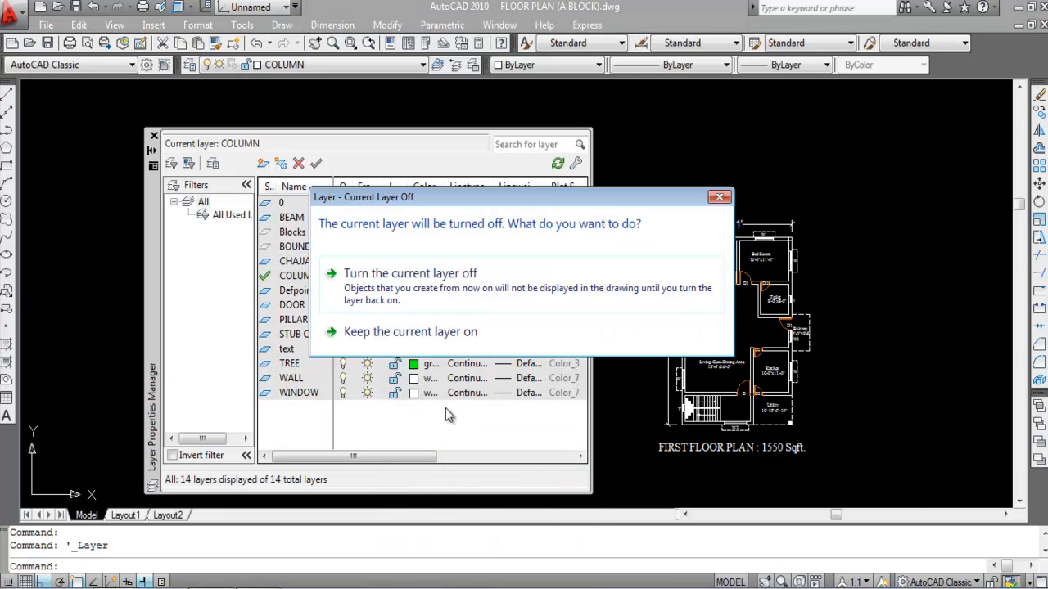
left_click(419, 303)
left_click(154, 137)
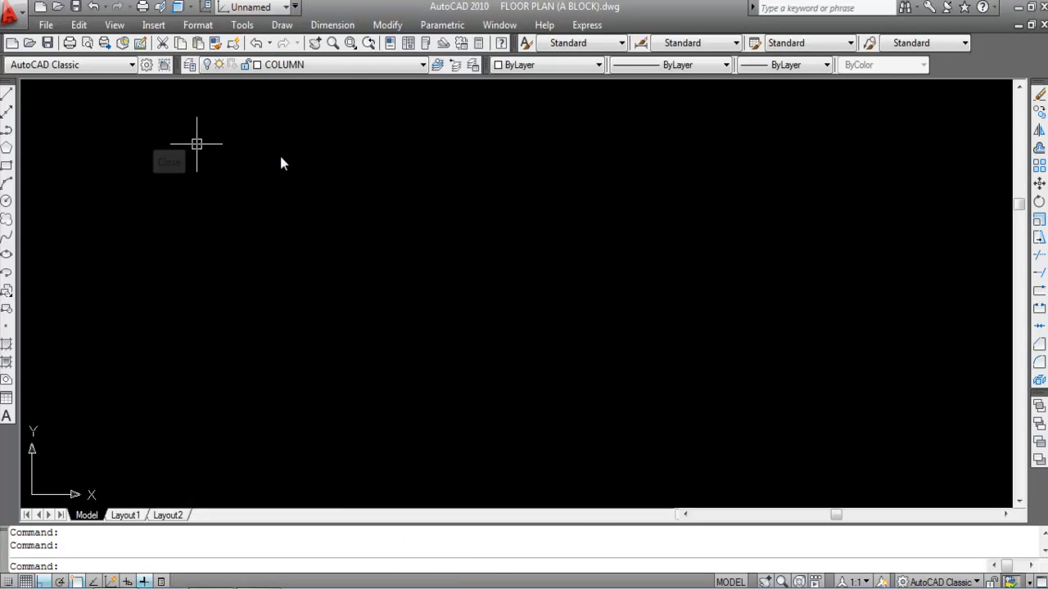
- Turn the BEAM, COLUMN and STUB COLUMN layers back on
left_click(292, 63)
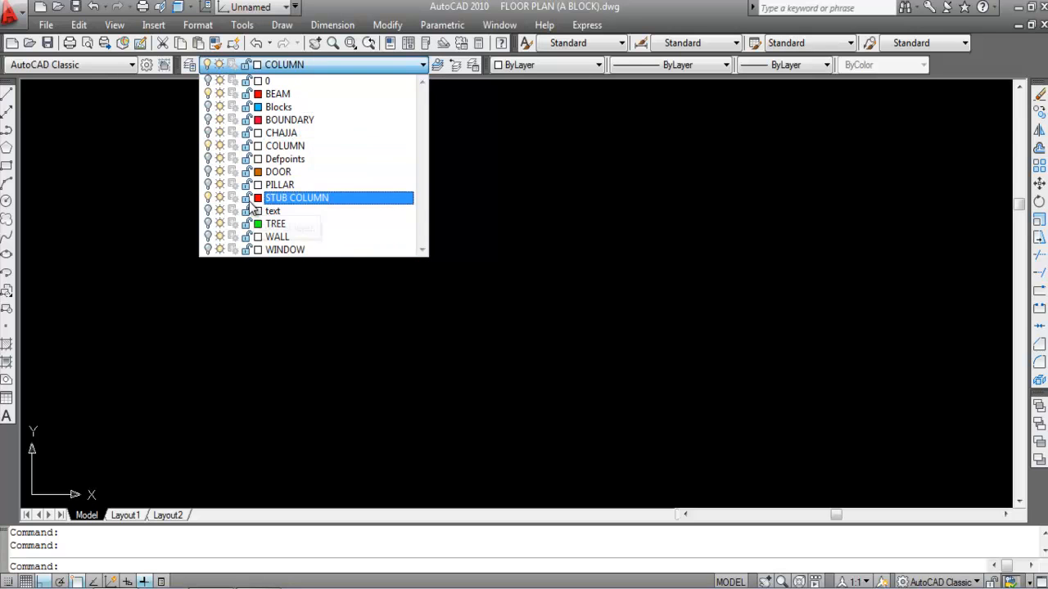
left_click(606, 236)
scroll(523, 321, "up", 2)
scroll(410, 250, "up", 2)
scroll(494, 232, "down", 1)
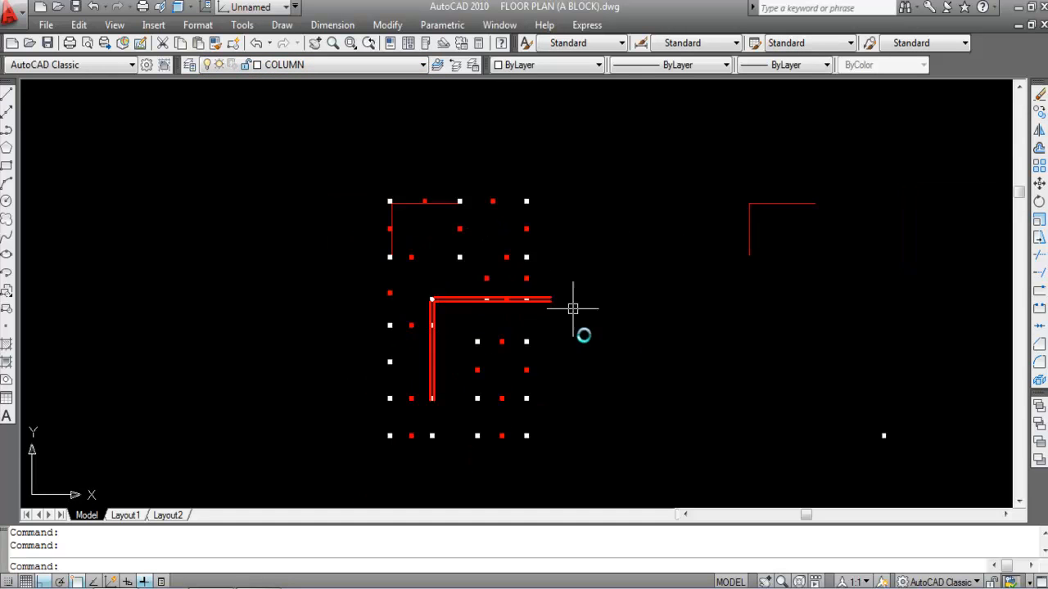
- Copy all ground floor columns, stub columns and thick red lines to the first floor, from inner bedroom corner to inner bedroom corner, excluding the thin reference lines
scroll(386, 211, "up", 2)
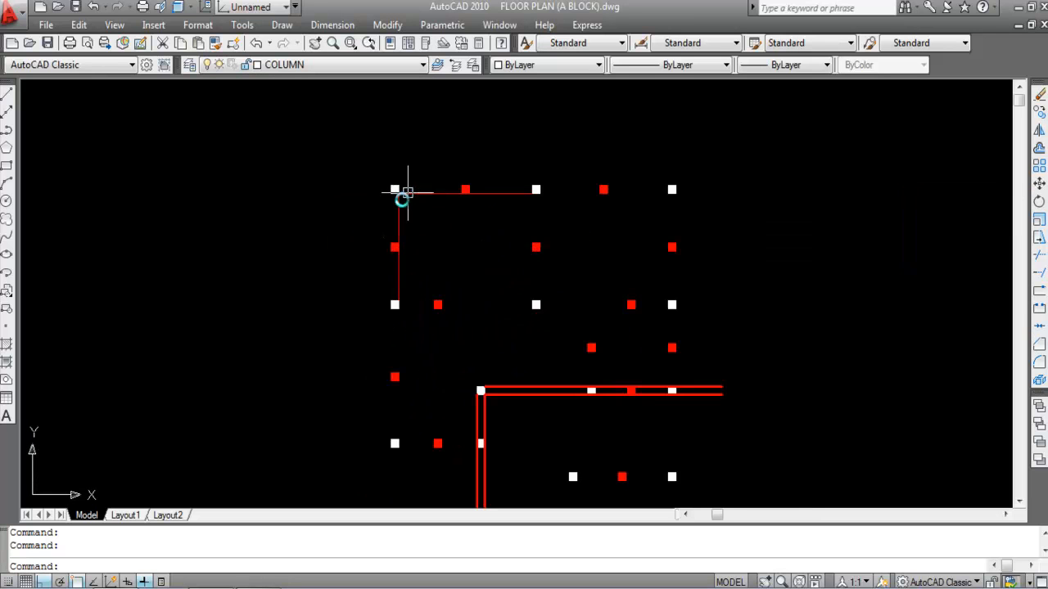
scroll(422, 228, "down", 4)
scroll(482, 311, "up", 1)
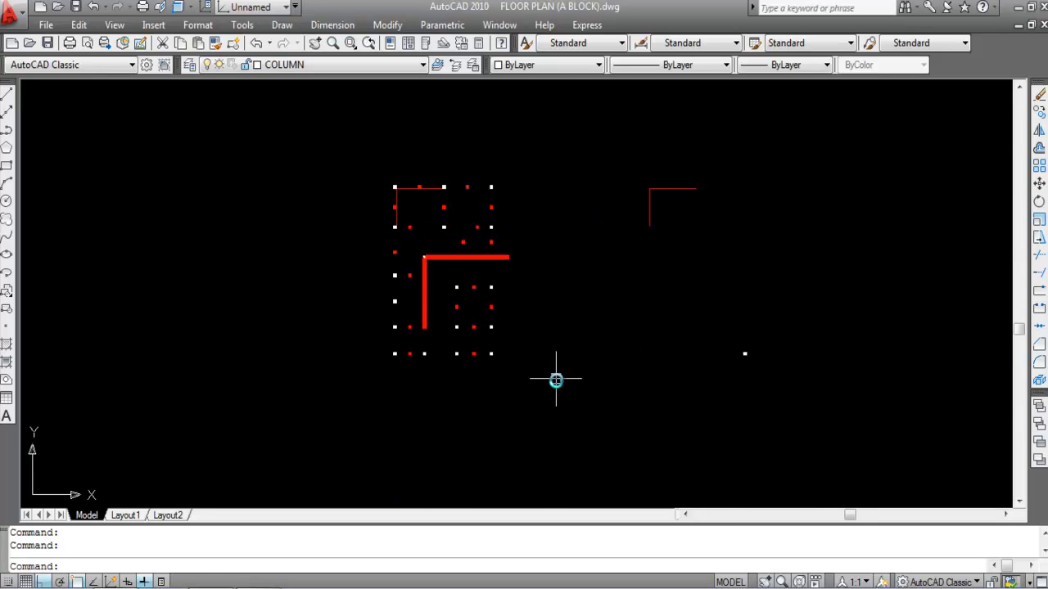
left_click(558, 381)
left_click(338, 240)
scroll(398, 211, "up", 2)
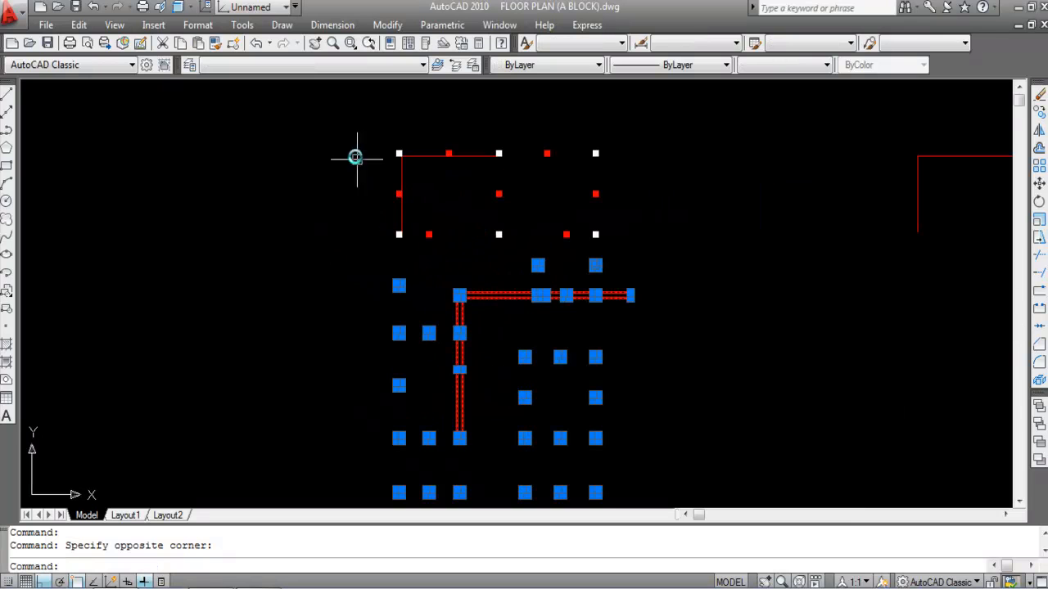
left_click(429, 195)
left_click(680, 347)
left_click(662, 220)
left_click(479, 168)
left_click(351, 180)
left_click(455, 269)
left_click(363, 132)
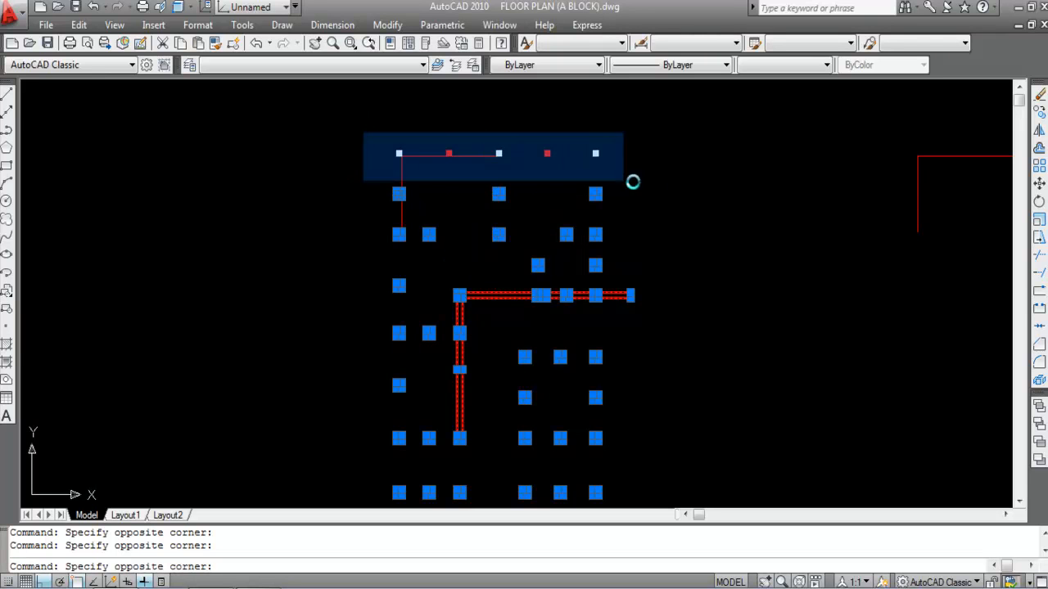
left_click(461, 165)
left_click(486, 131)
left_click(608, 170)
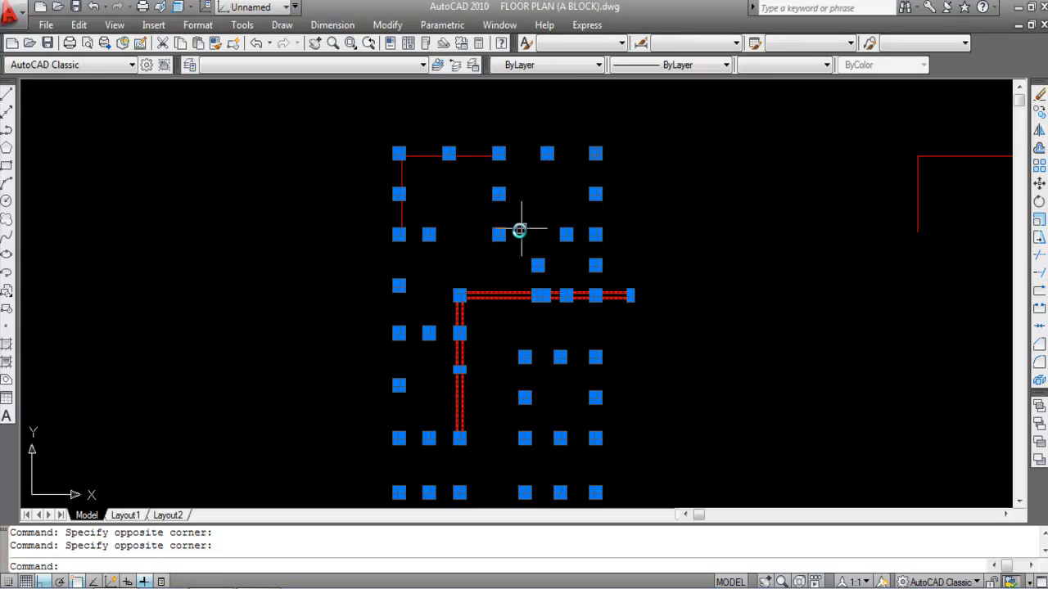
scroll(517, 236, "down", 2)
scroll(546, 317, "up", 4)
scroll(529, 344, "down", 3)
scroll(499, 269, "up", 3)
scroll(437, 206, "up", 4)
scroll(370, 181, "up", 2)
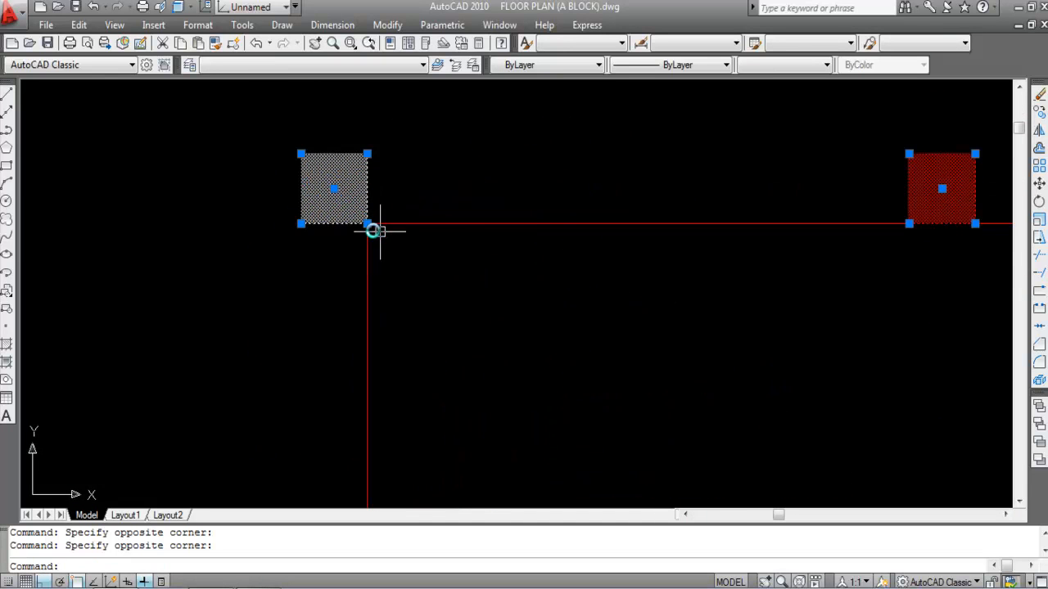
scroll(290, 212, "down", 5)
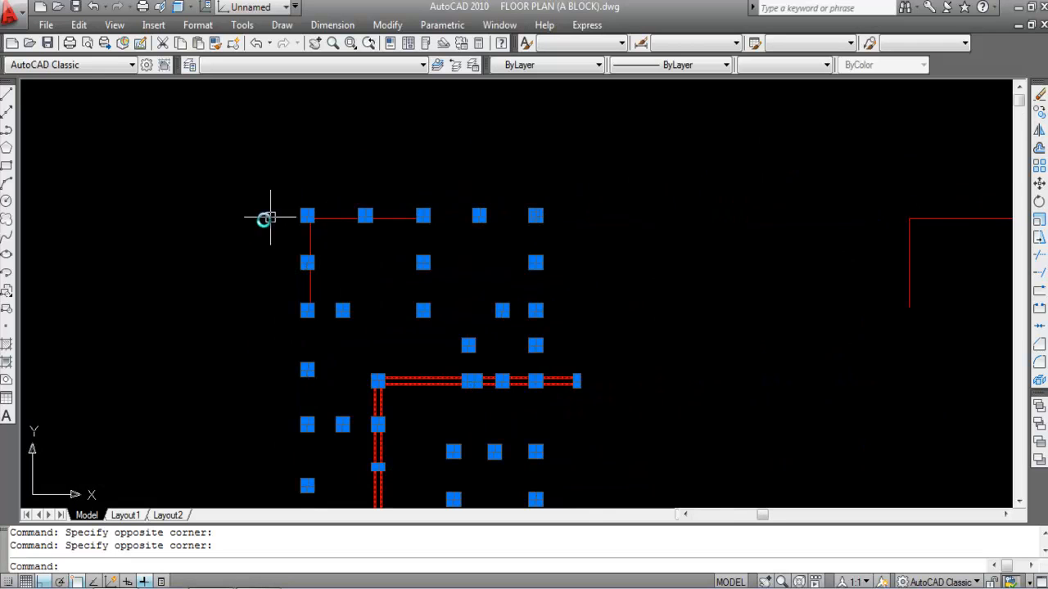
scroll(288, 201, "up", 5)
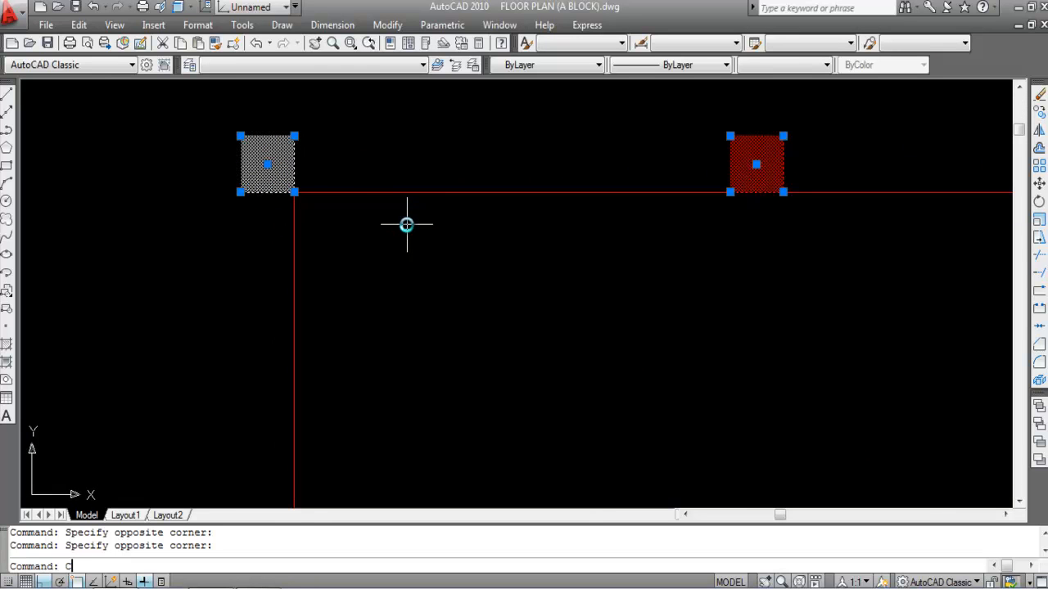
key("Return")
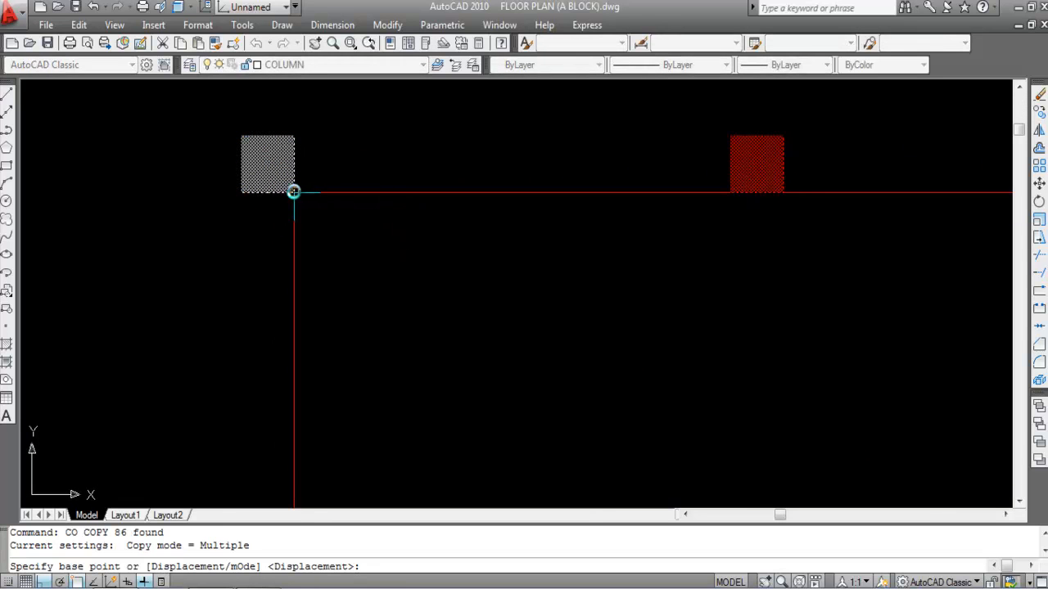
left_click(291, 190)
scroll(169, 191, "down", 6)
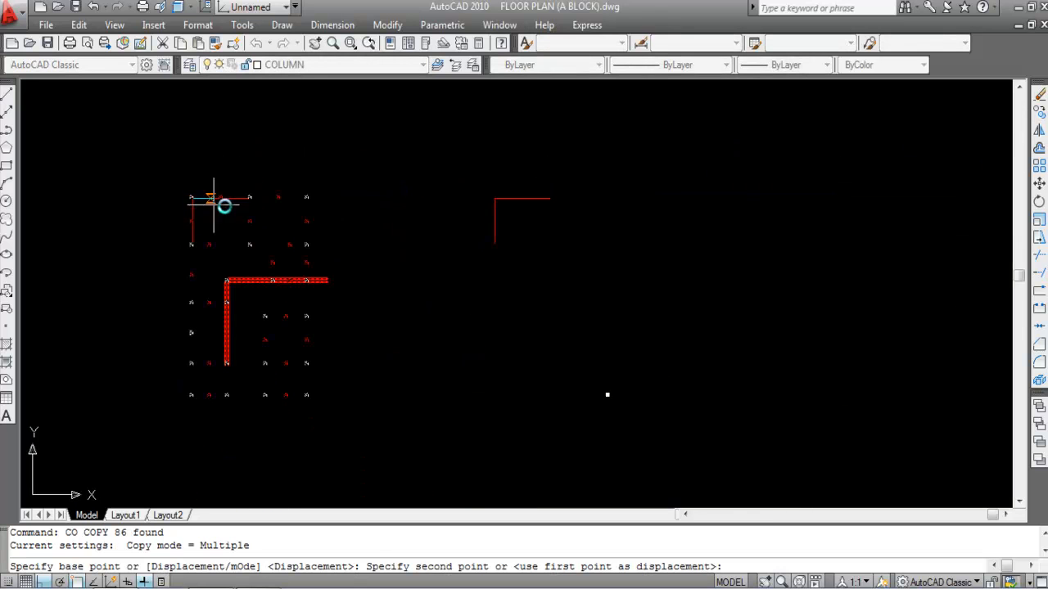
scroll(476, 201, "up", 5)
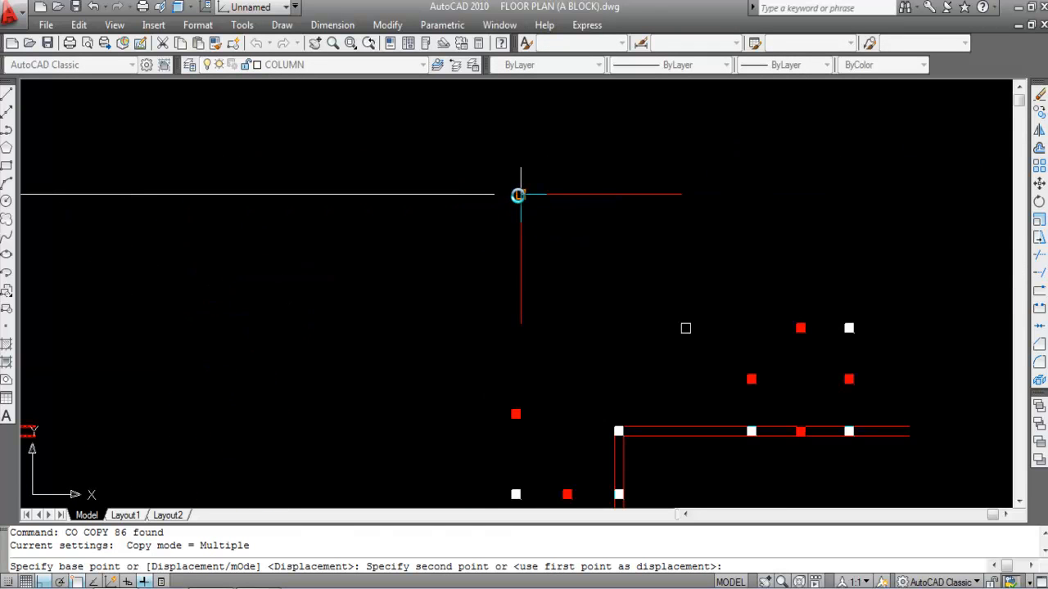
left_click(518, 194)
scroll(435, 198, "down", 6)
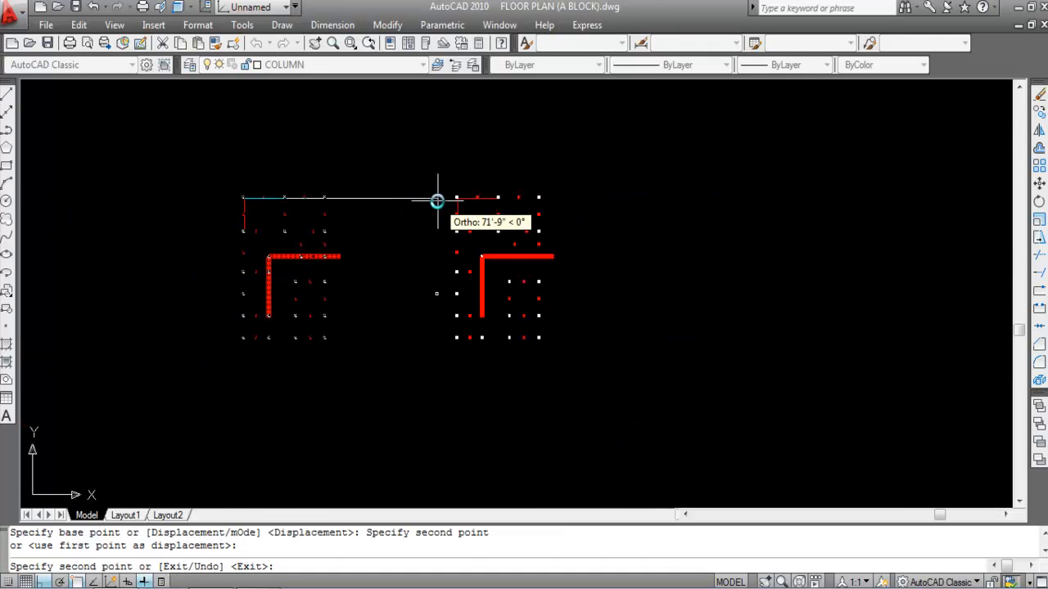
key("Escape")
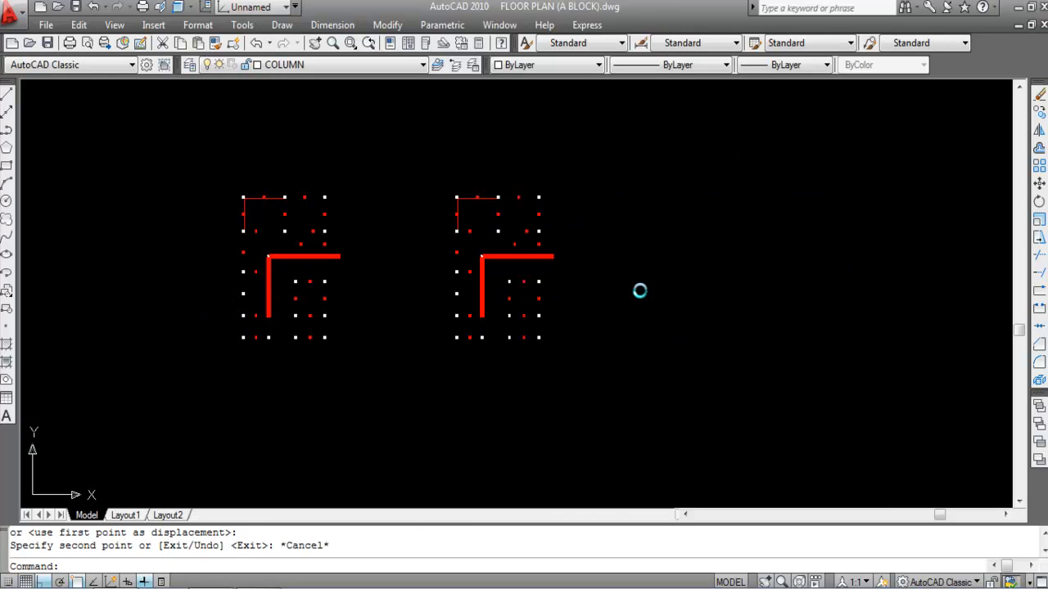
- Turn all layers of the drawing back on and close the layer manager
scroll(681, 272, "down", 2)
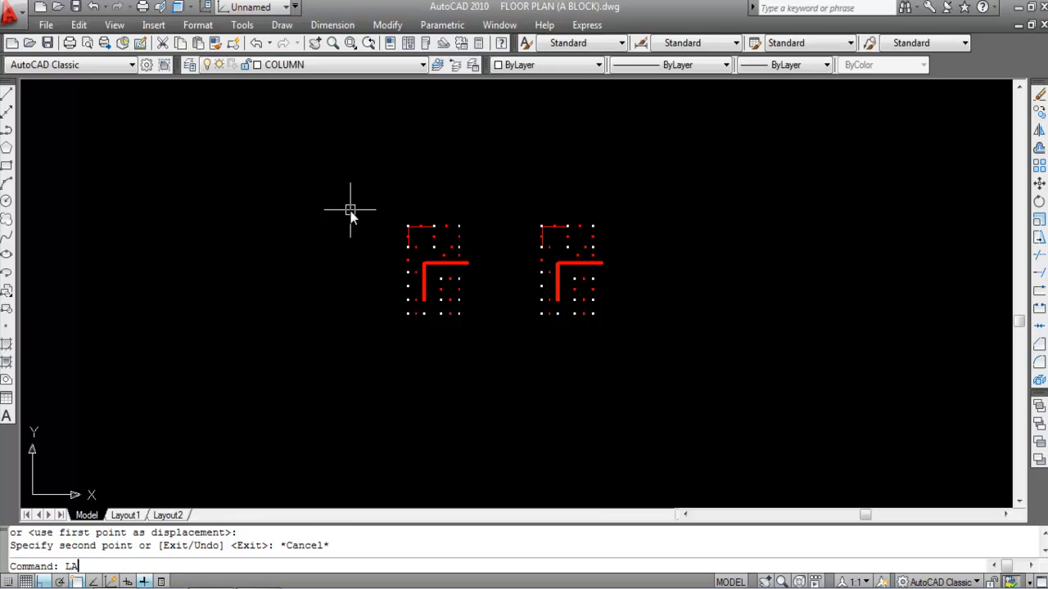
type("LA")
key("Return")
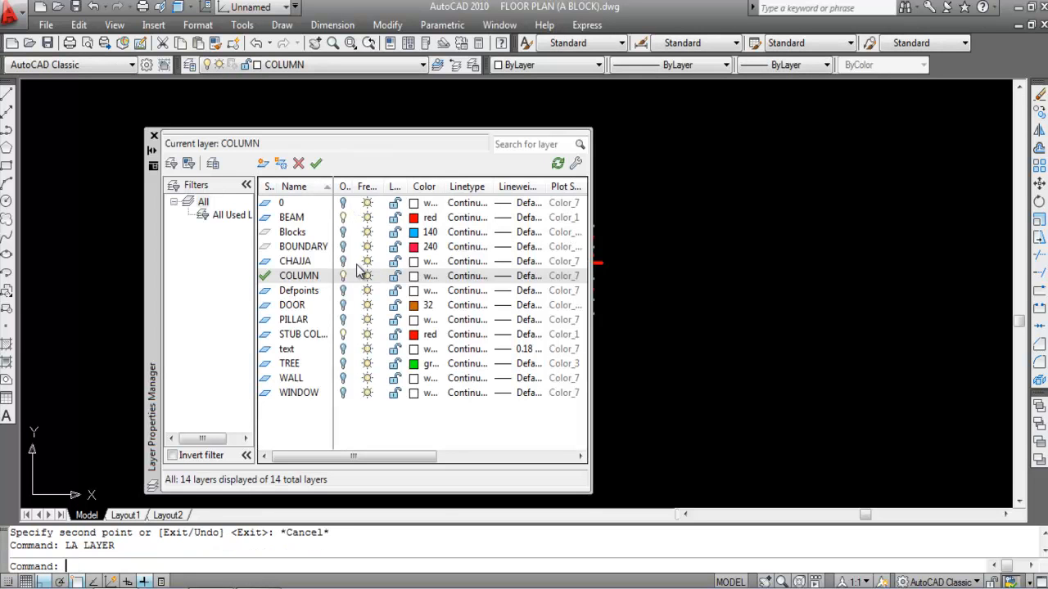
right_click(358, 262)
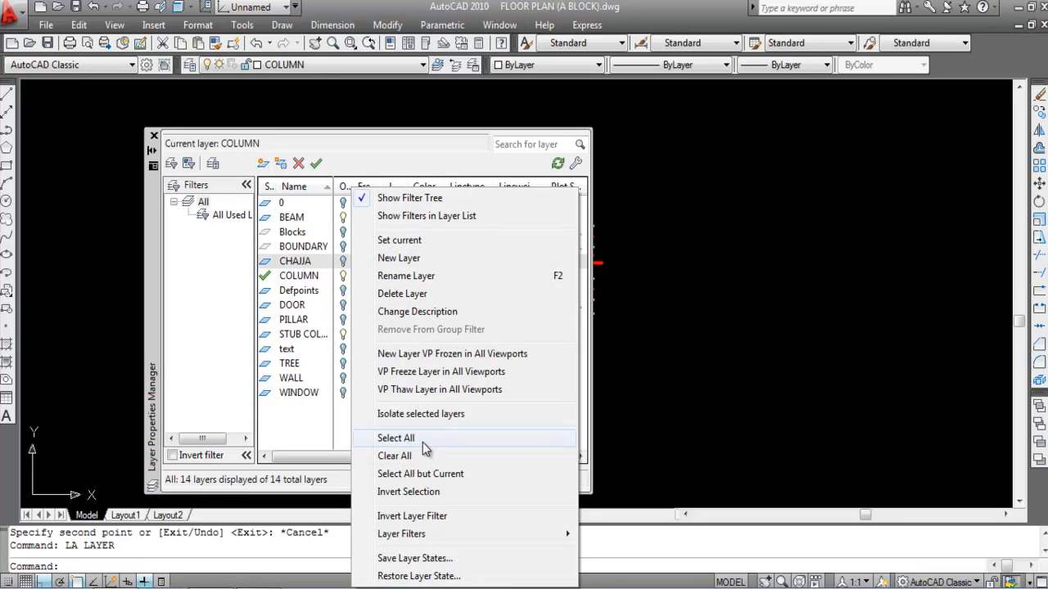
left_click(423, 441)
left_click(343, 261)
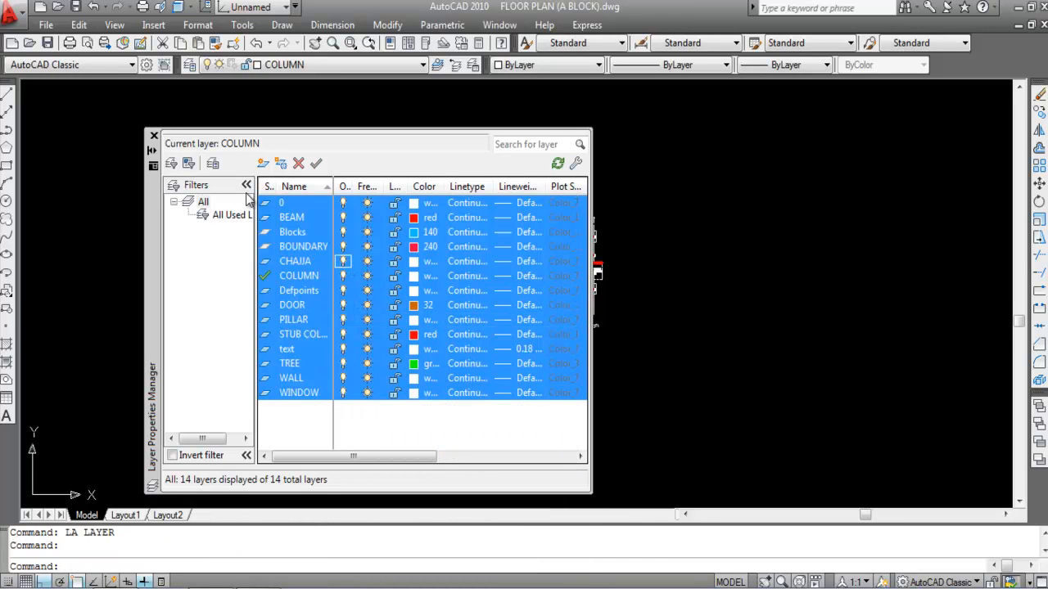
left_click(154, 137)
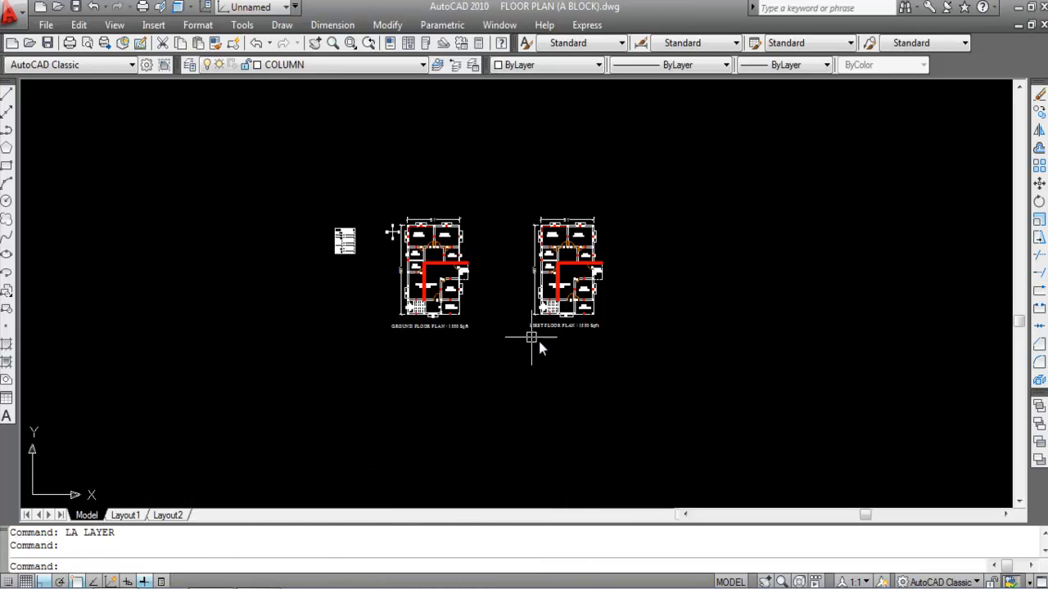
- Match the thin red inner wall lines of the 14'-6"x11'-0" bedroom on both floor plans to the white WALL-layer outer line
scroll(471, 254, "up", 8)
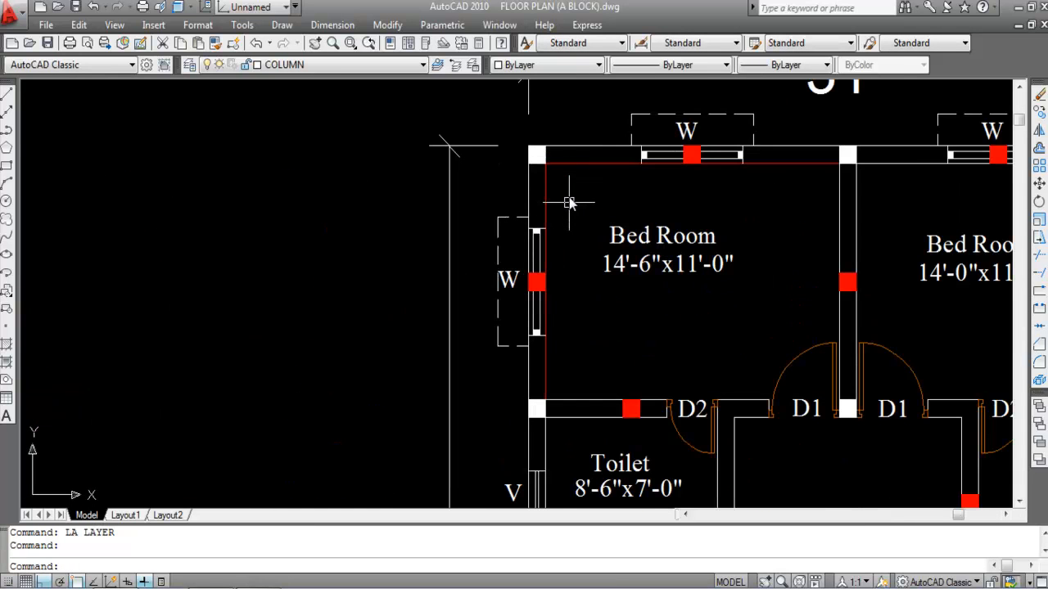
left_click(582, 148)
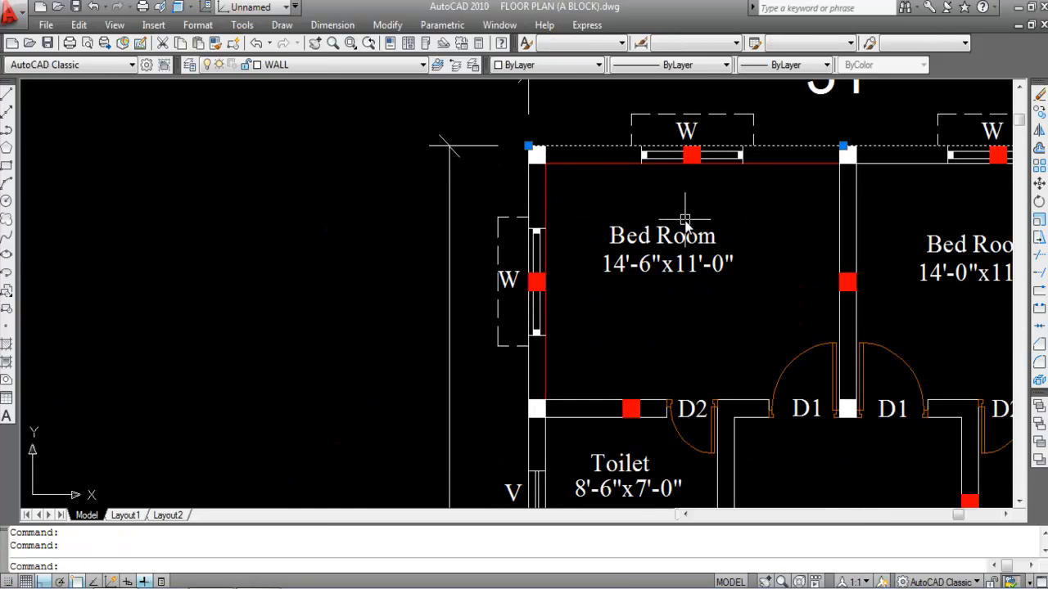
type("ma")
key("Return")
left_click(573, 164)
left_click(547, 200)
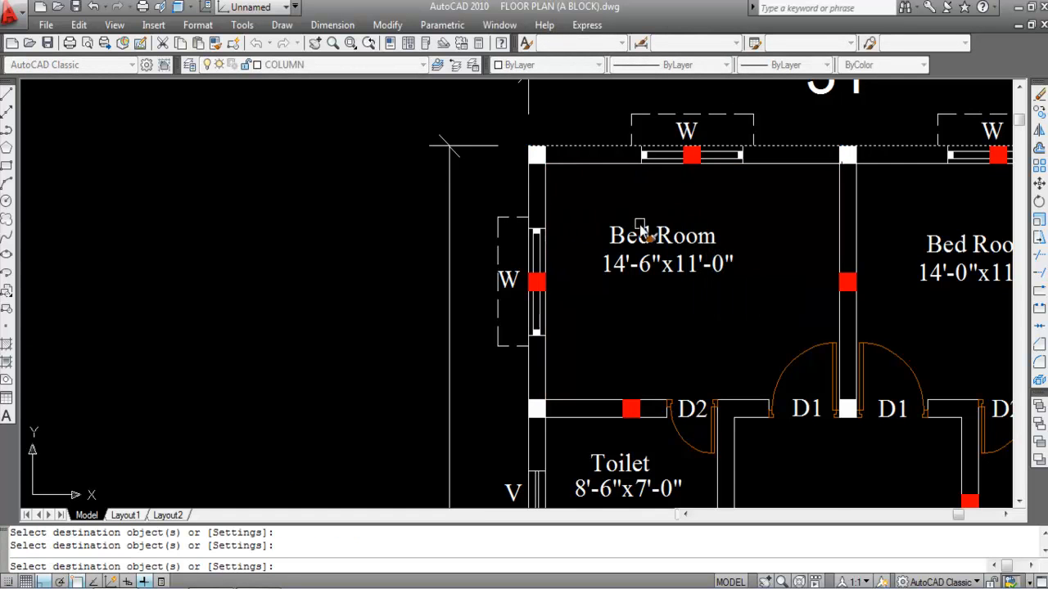
scroll(614, 237, "down", 5)
scroll(203, 219, "up", 5)
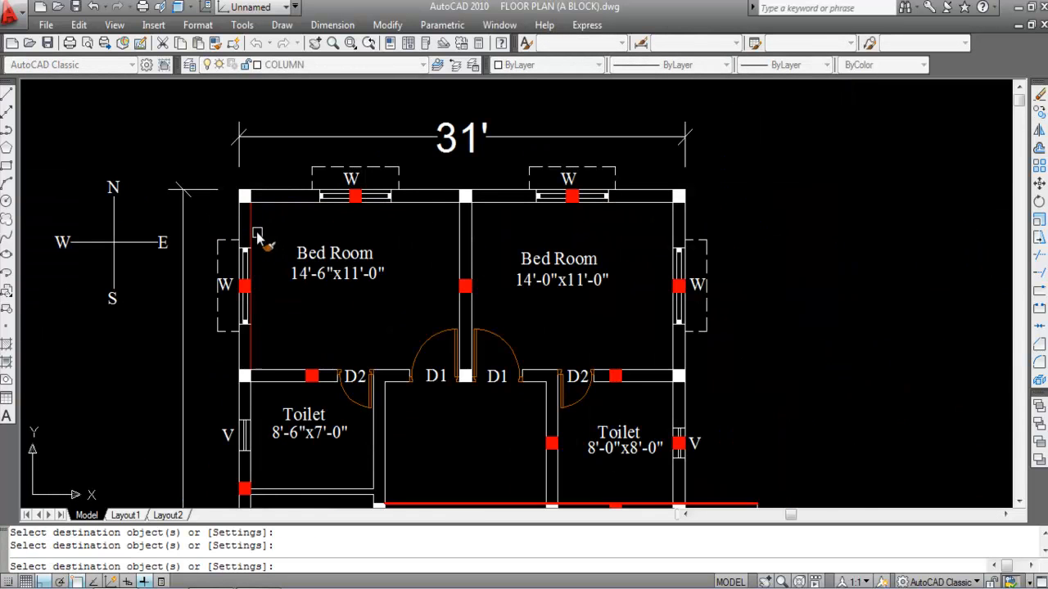
key("Escape")
scroll(361, 235, "down", 5)
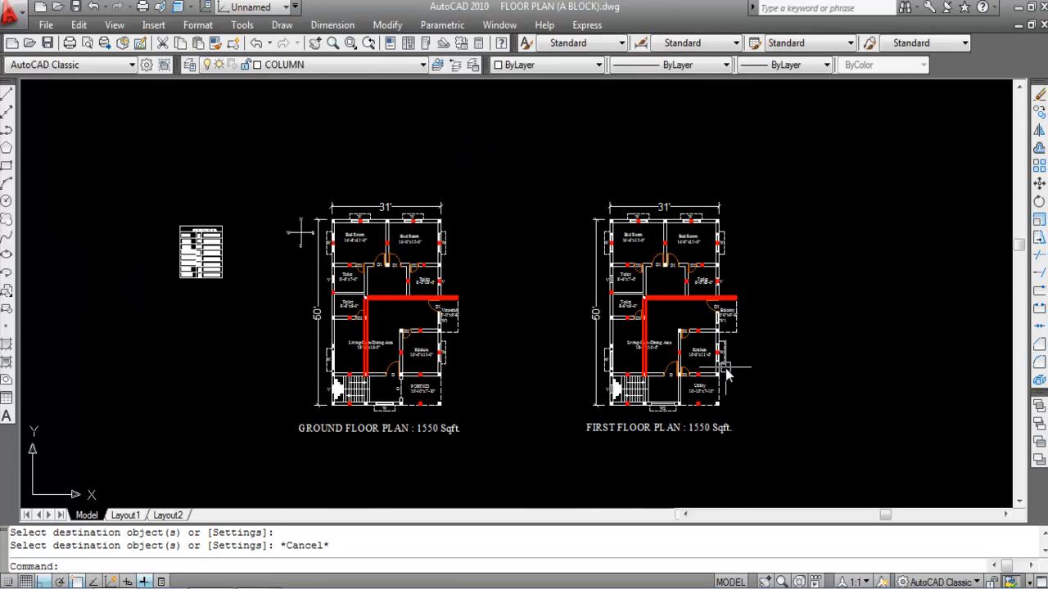
- Examine the column and stub column positions across the first floor plan and compare them with the ground floor plan
scroll(727, 373, "up", 3)
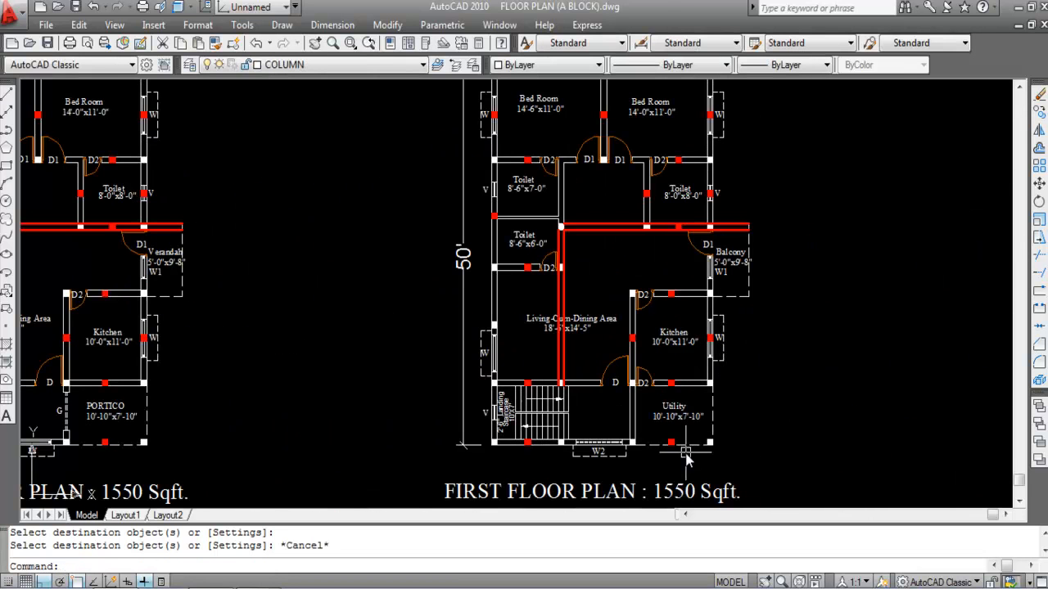
scroll(686, 459, "up", 2)
scroll(625, 434, "down", 5)
scroll(549, 246, "up", 5)
scroll(556, 237, "down", 5)
scroll(578, 364, "up", 1)
scroll(512, 129, "up", 3)
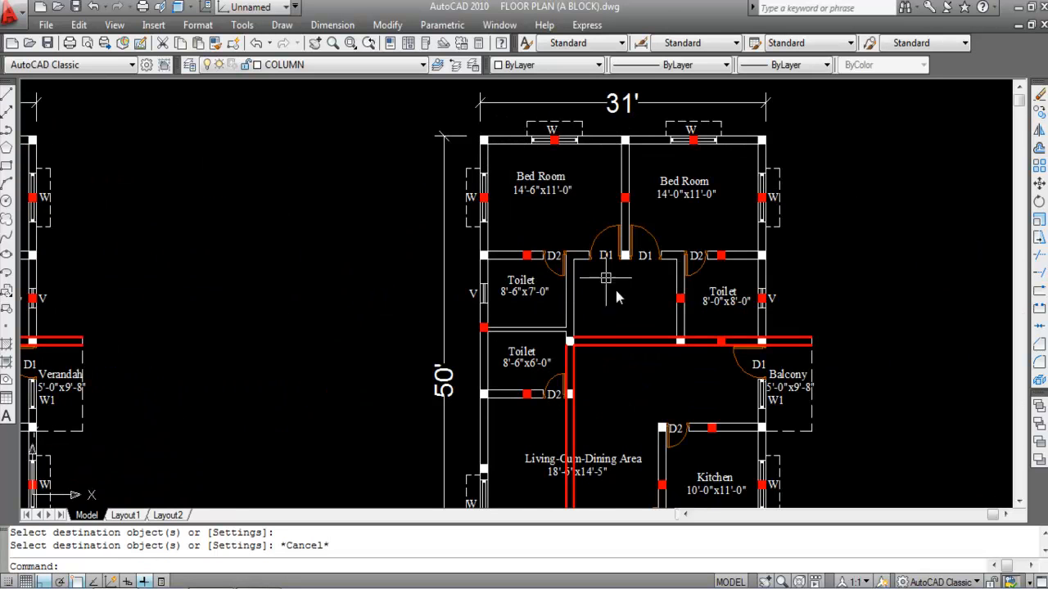
scroll(571, 257, "down", 3)
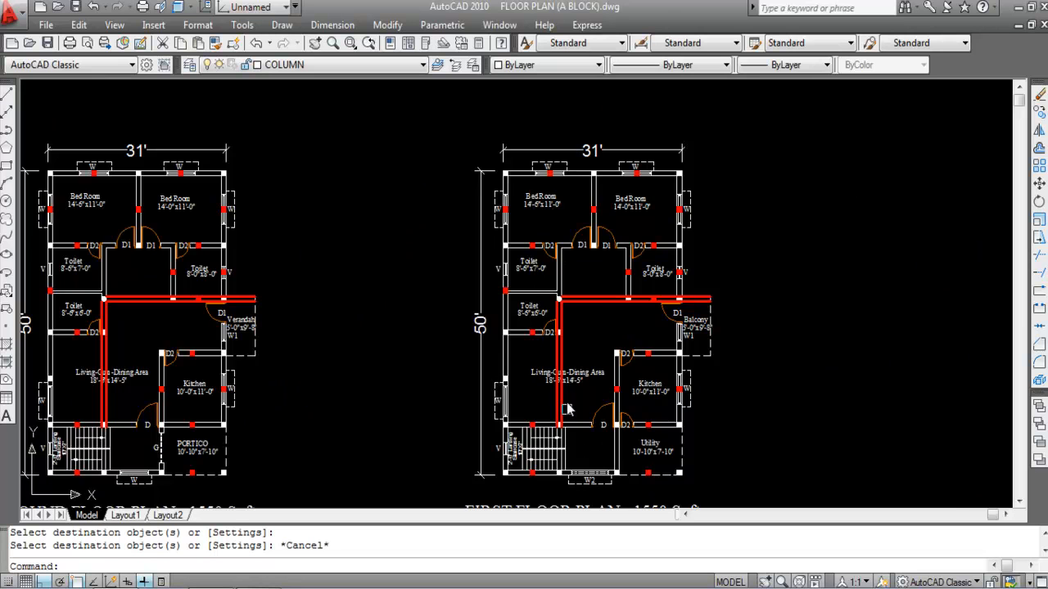
scroll(568, 397, "down", 2)
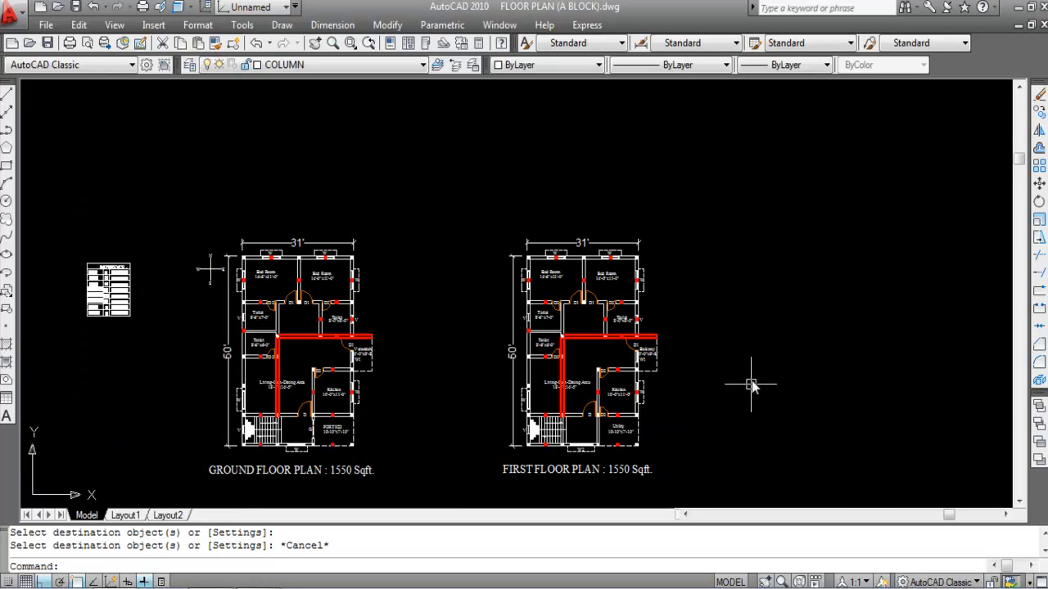
scroll(754, 365, "down", 1)
scroll(638, 427, "up", 1)
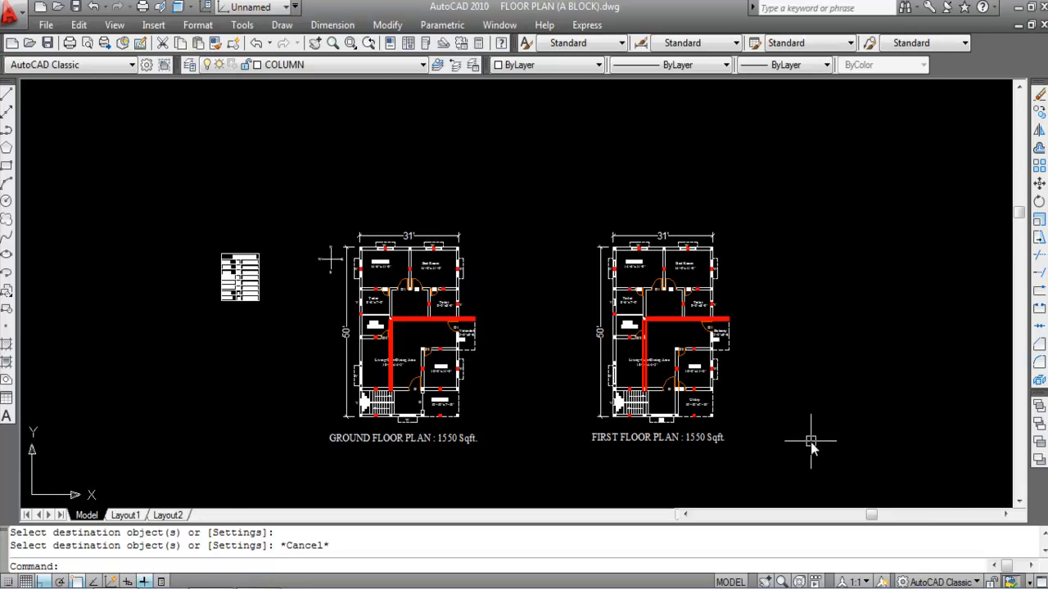
scroll(538, 417, "up", 1)
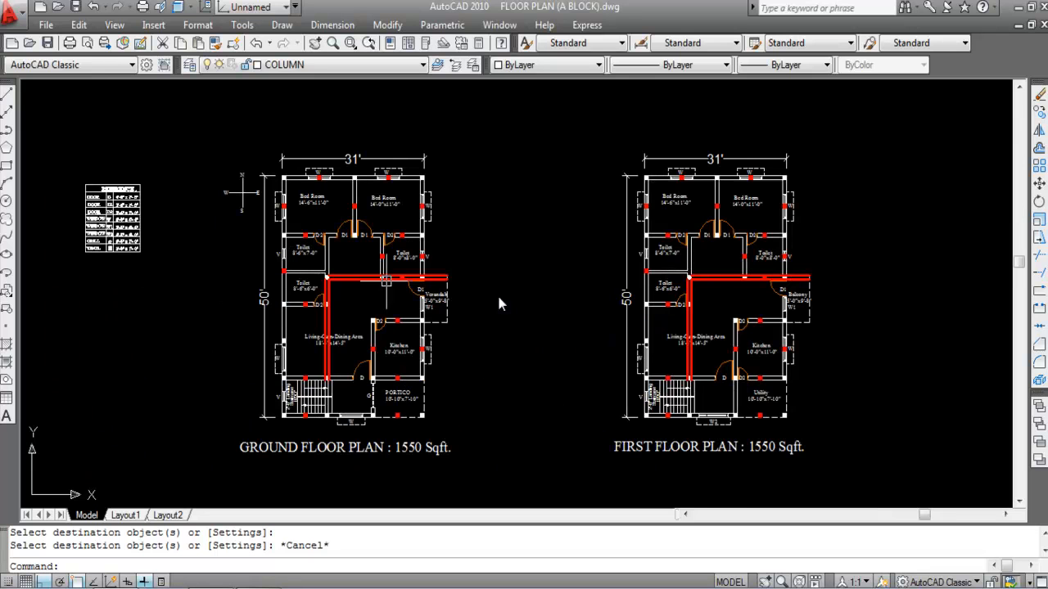
scroll(903, 318, "up", 1)
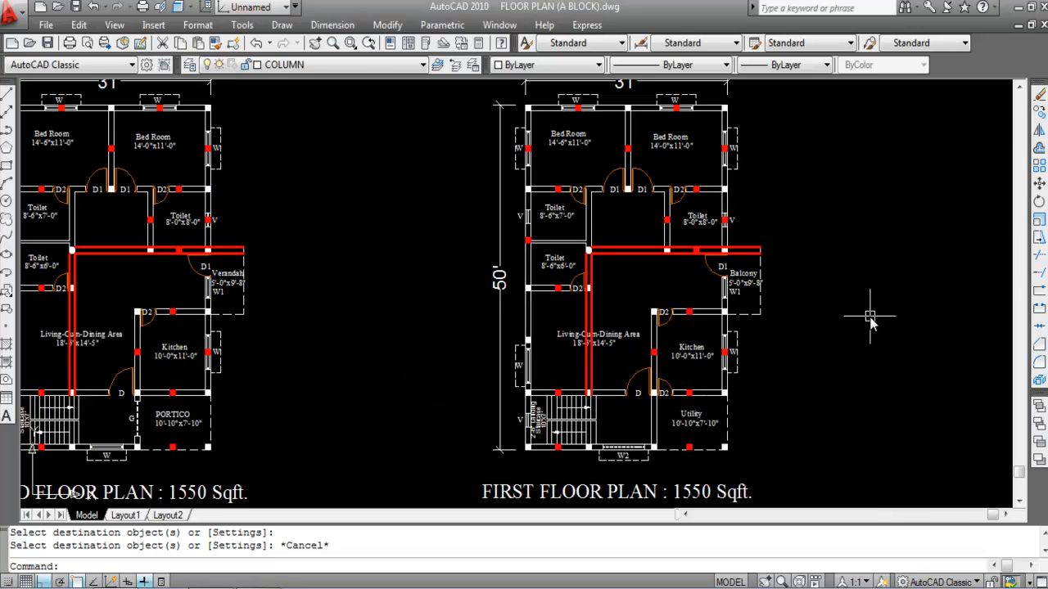
- Save the drawing with both floor plans in view
scroll(929, 299, "down", 2)
scroll(933, 303, "up", 1)
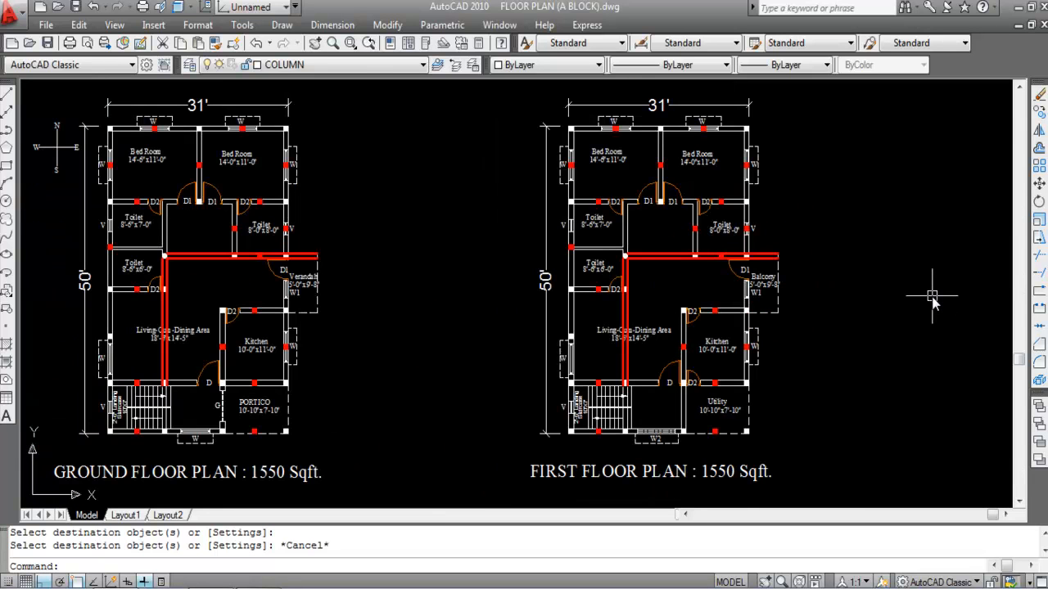
scroll(777, 311, "down", 1)
key("ctrl+s")
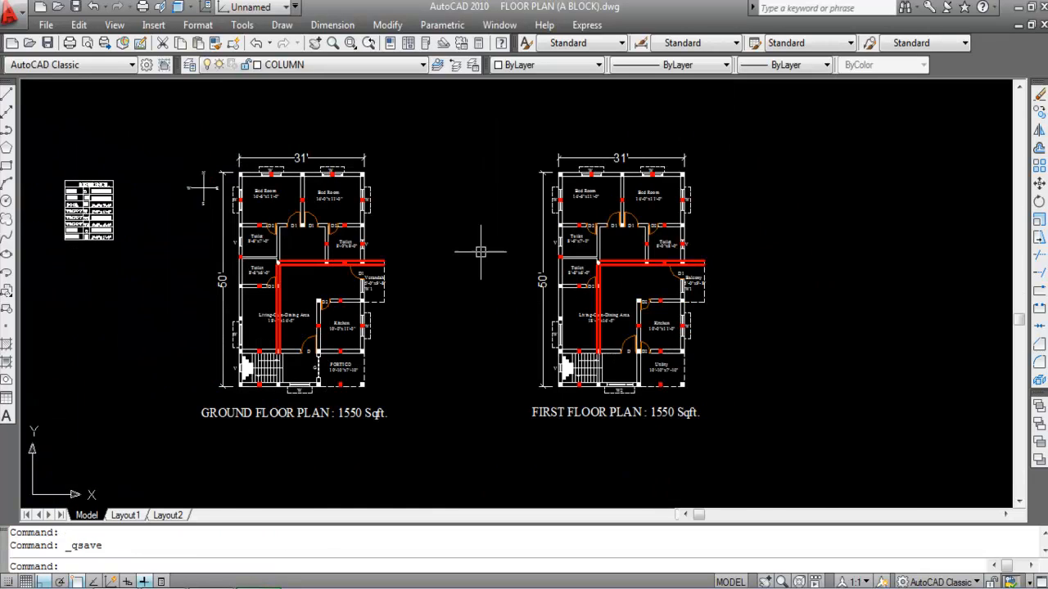
- Copy the 8'-6"x7'-0" toilet's ventilator with its V label to the outer wall midpoint of the 8'-6"x6'-0" toilet on both floors
scroll(536, 234, "up", 3)
scroll(551, 262, "up", 1)
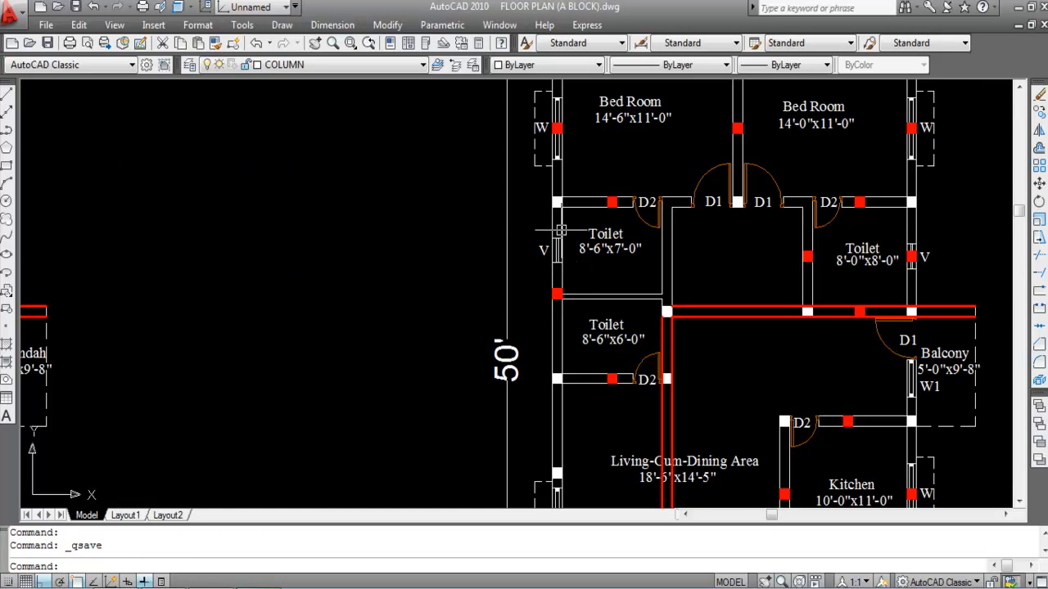
scroll(559, 252, "up", 2)
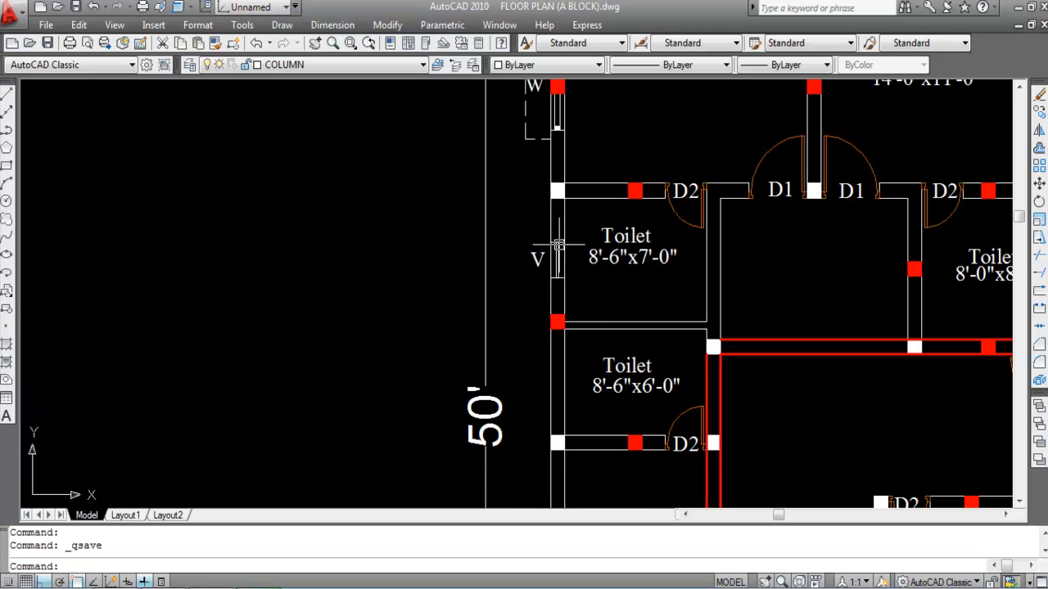
left_click(520, 231)
left_click(582, 291)
type("co")
key("Return")
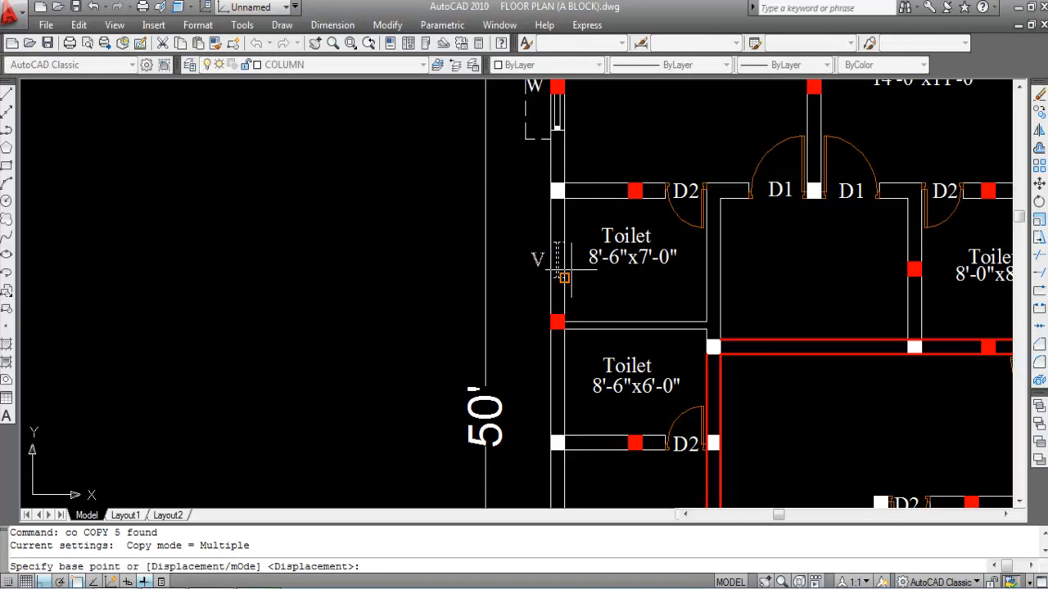
left_click(557, 260)
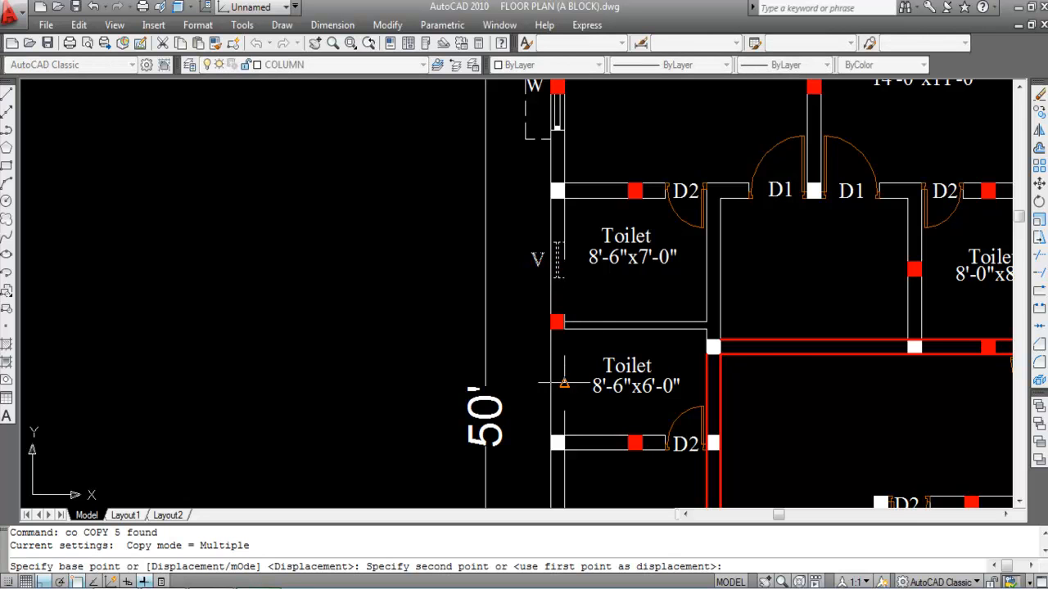
left_click(558, 383)
scroll(459, 314, "down", 6)
scroll(459, 313, "up", 6)
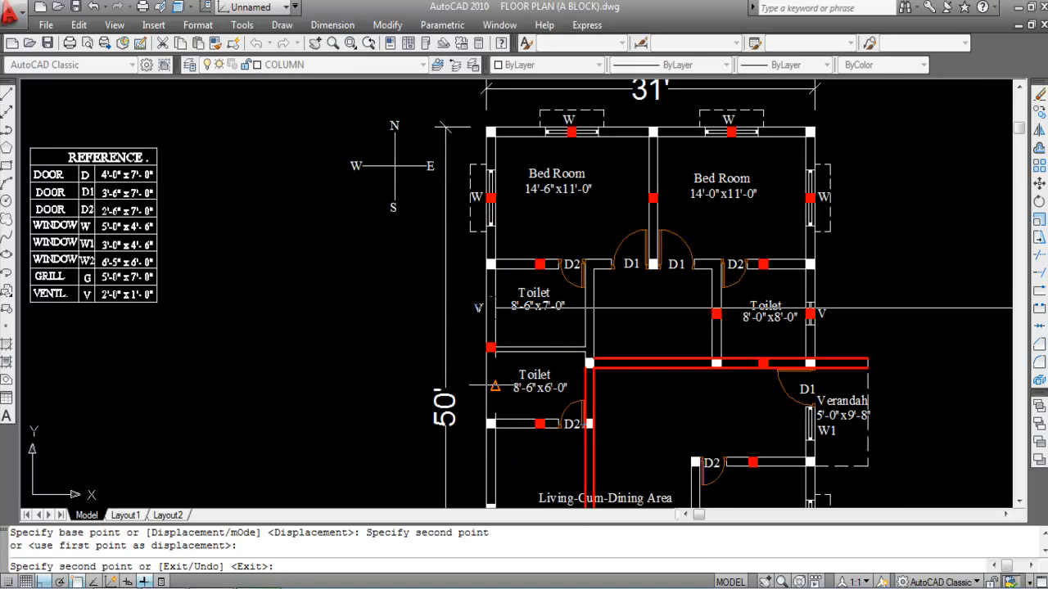
left_click(493, 385)
key("Escape")
- Check both floor plans and save the drawing
scroll(447, 327, "down", 2)
scroll(473, 343, "down", 4)
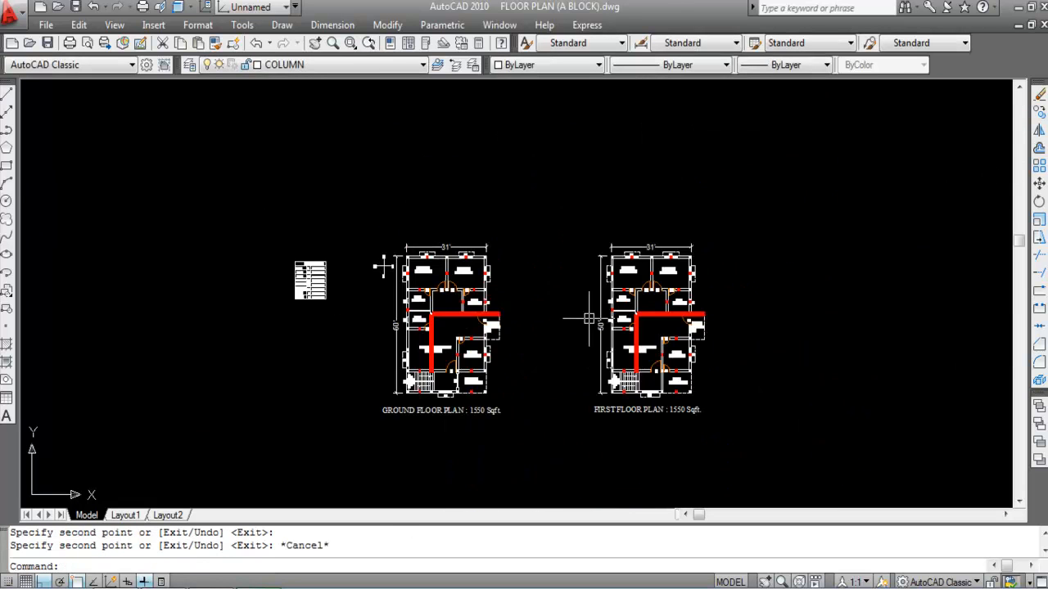
scroll(606, 327, "up", 3)
scroll(628, 326, "up", 2)
scroll(629, 326, "down", 3)
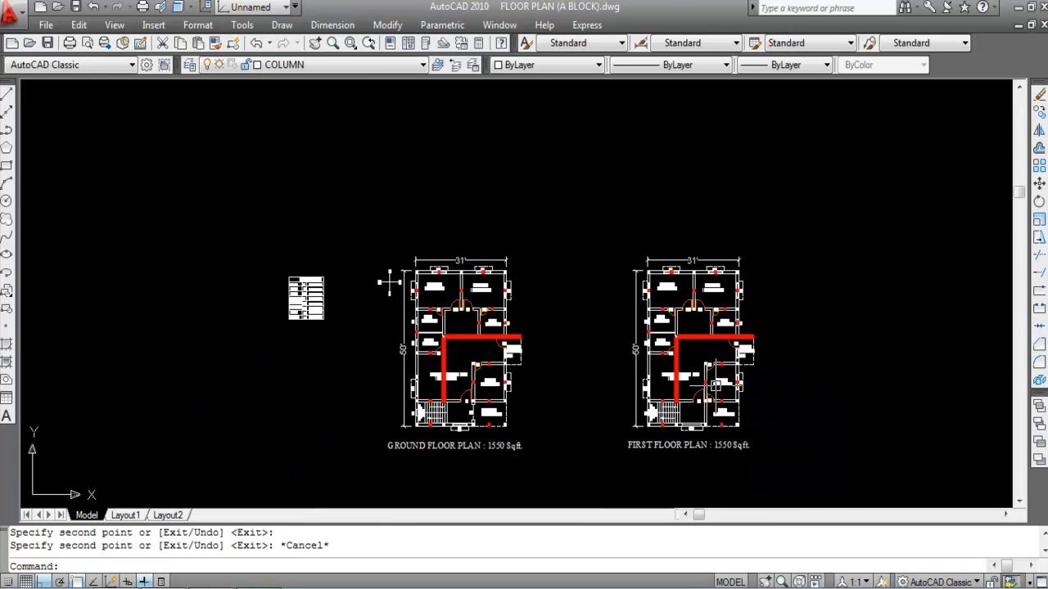
key("ctrl+s")
scroll(765, 396, "up", 1)
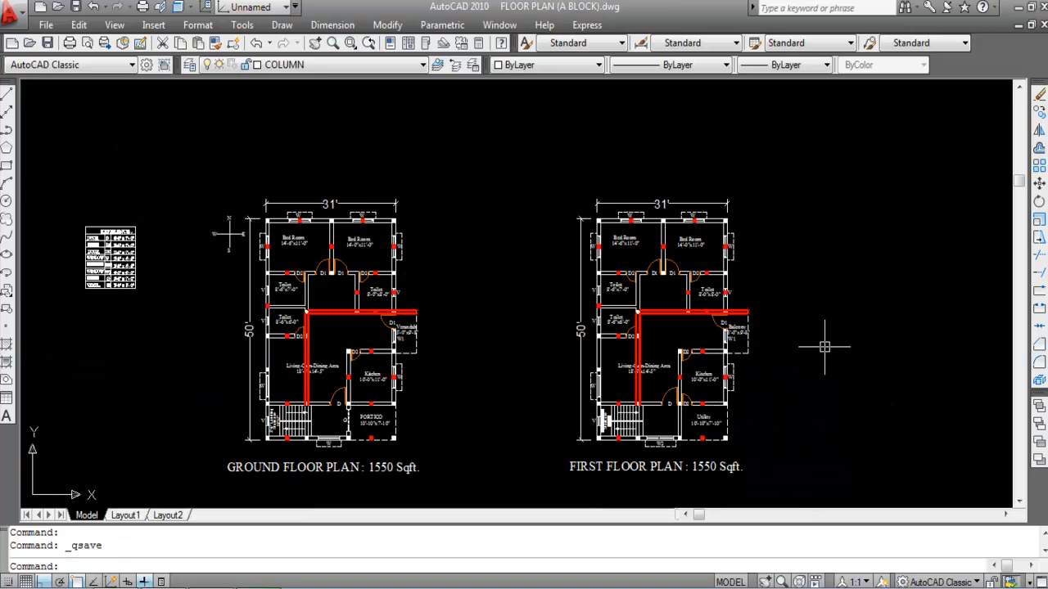